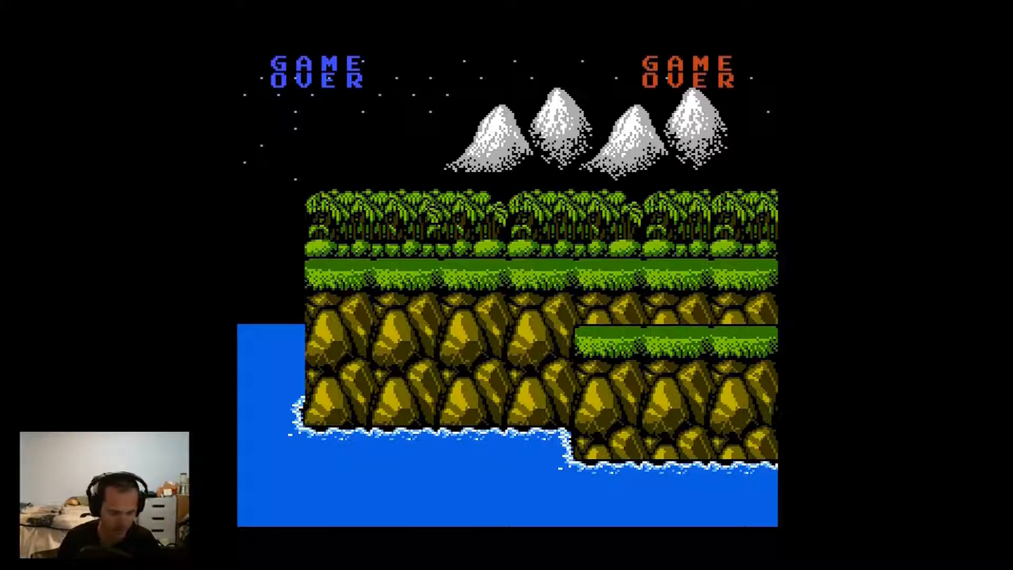
pyautogui.press('Return')
pyautogui.press('Return')
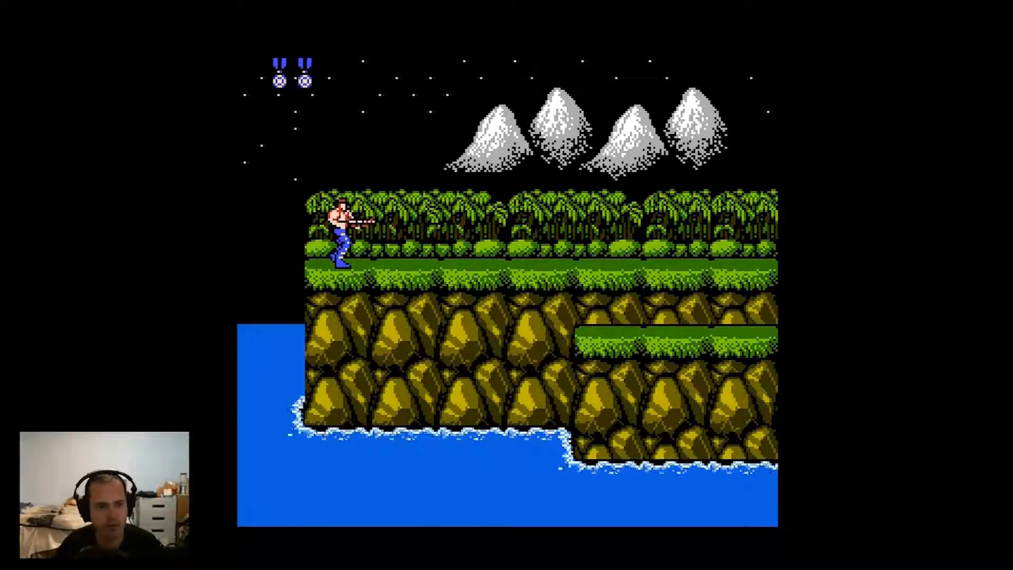
pyautogui.press('Right')
pyautogui.press('z')
pyautogui.press('z')
pyautogui.press('Right')
pyautogui.press('z')
pyautogui.press('Right')
pyautogui.press('Left')
pyautogui.hotkey('Down', 'Right')
pyautogui.press('z')
pyautogui.press('z')
pyautogui.press('z')
pyautogui.press('z')
pyautogui.press('z')
pyautogui.press('Left')
pyautogui.press('Right')
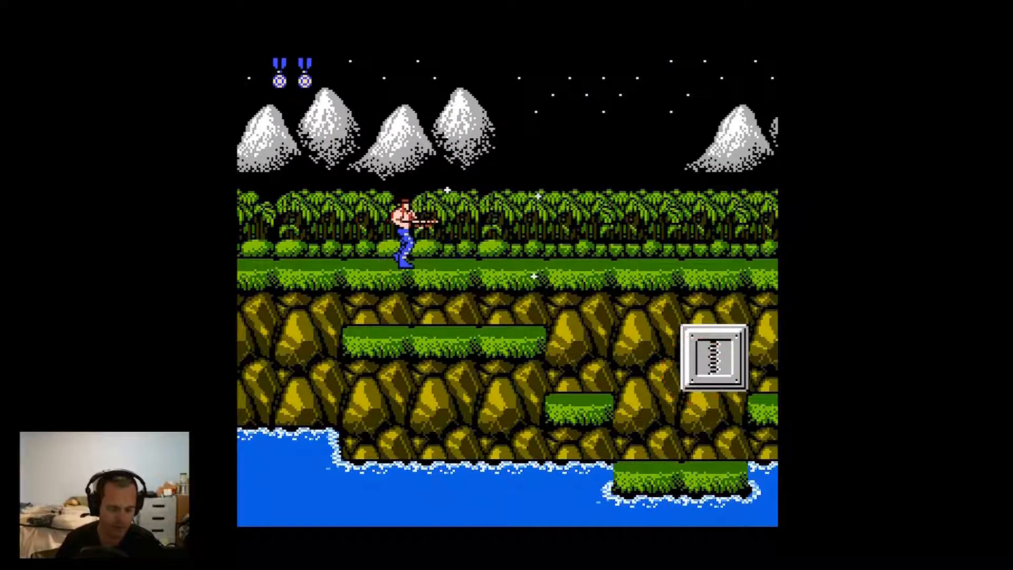
pyautogui.press('Right')
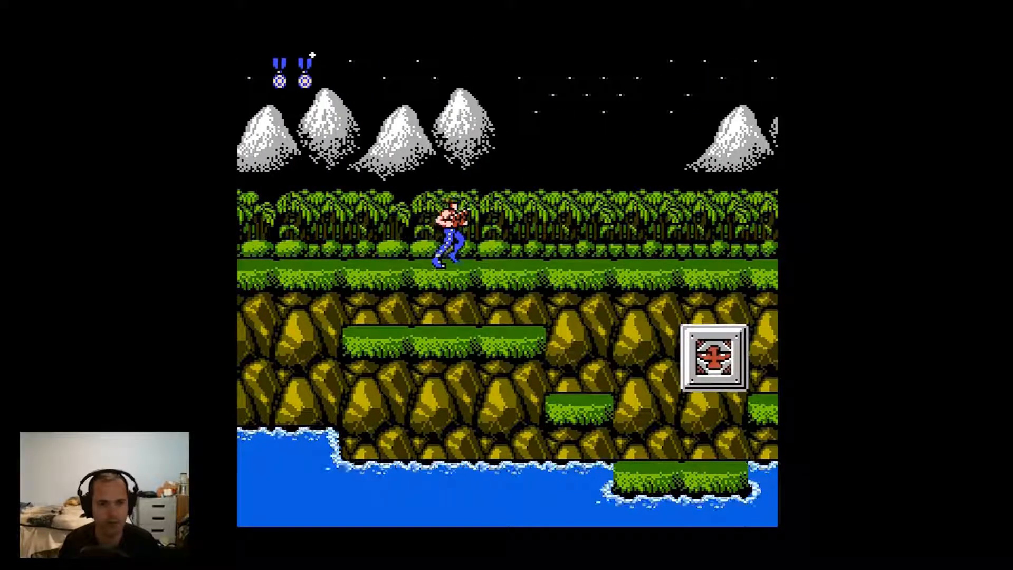
pyautogui.press('Left')
pyautogui.press('x')
pyautogui.press('Right')
pyautogui.press('z')
pyautogui.press('z')
pyautogui.press('Right')
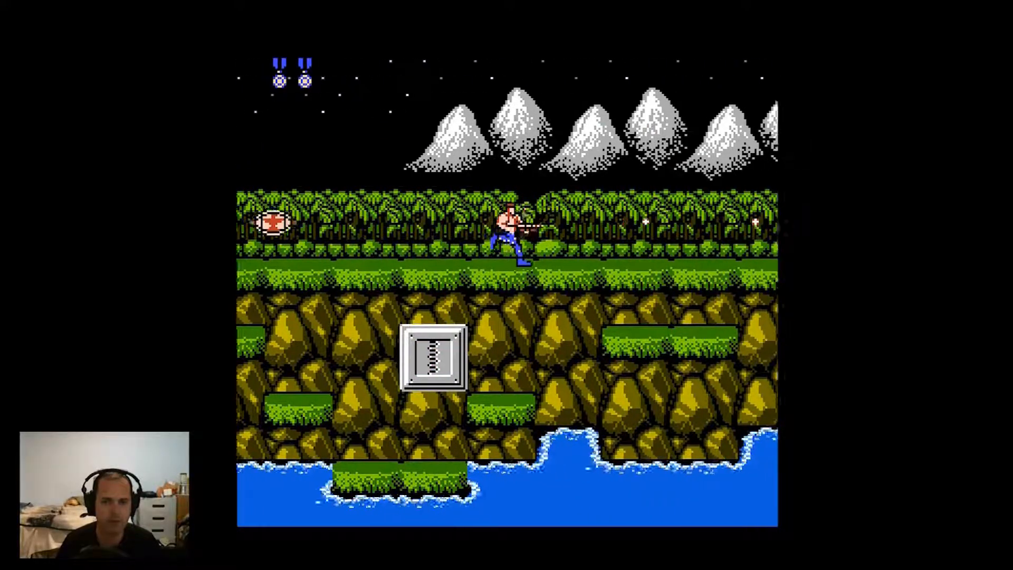
pyautogui.press('z')
pyautogui.press('z')
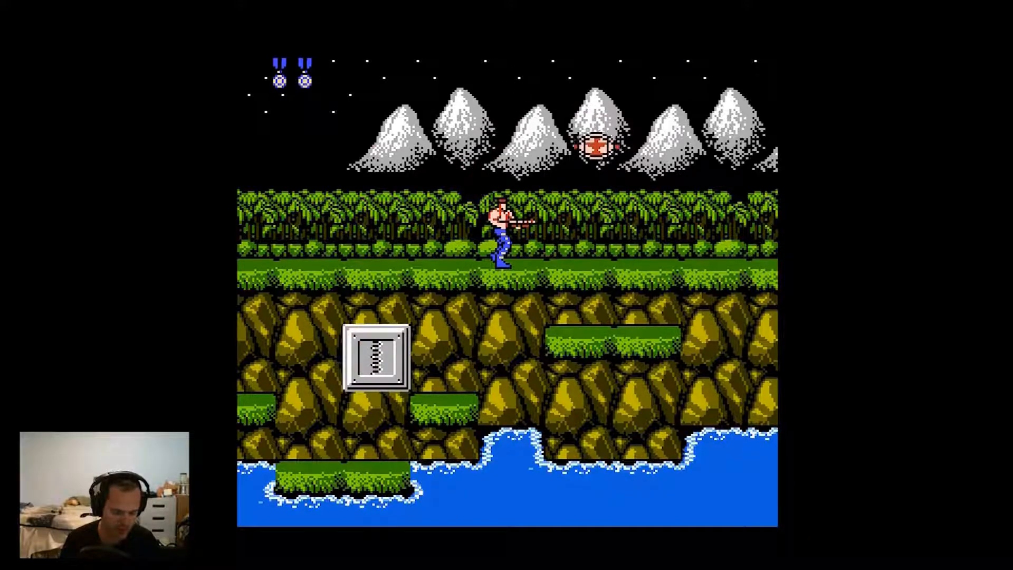
pyautogui.press('Right')
pyautogui.press('Right')
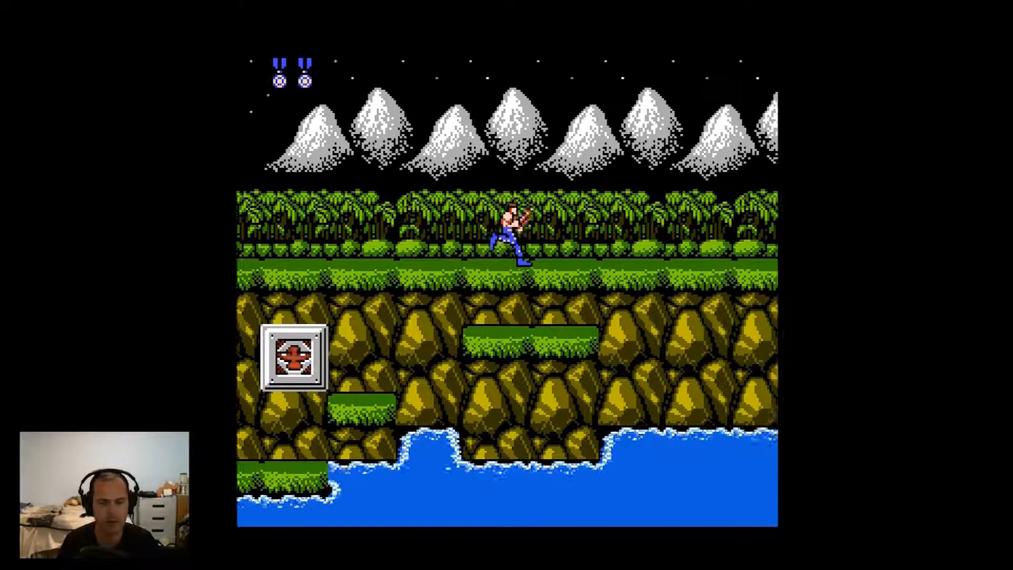
pyautogui.press('z')
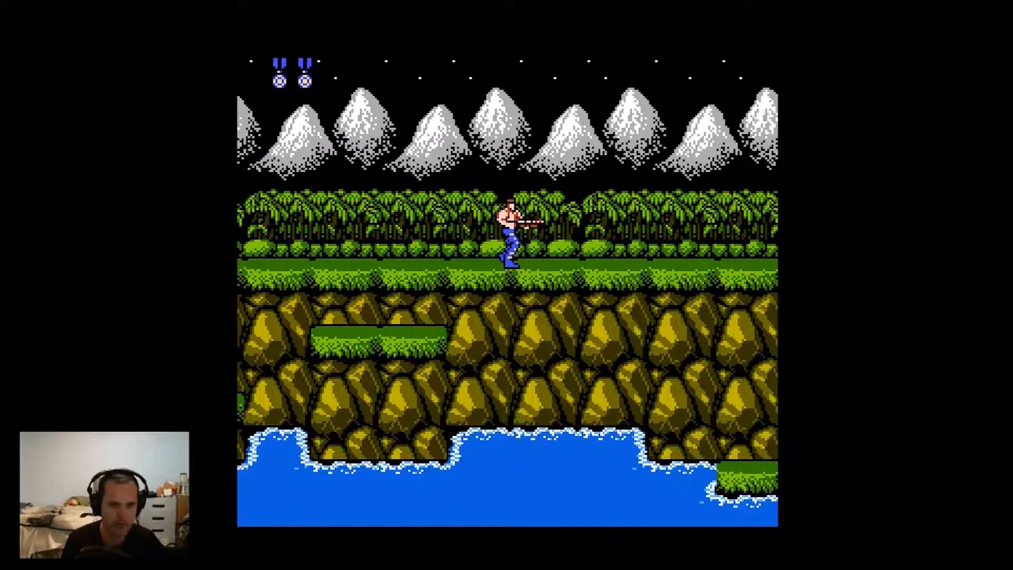
pyautogui.press('Right')
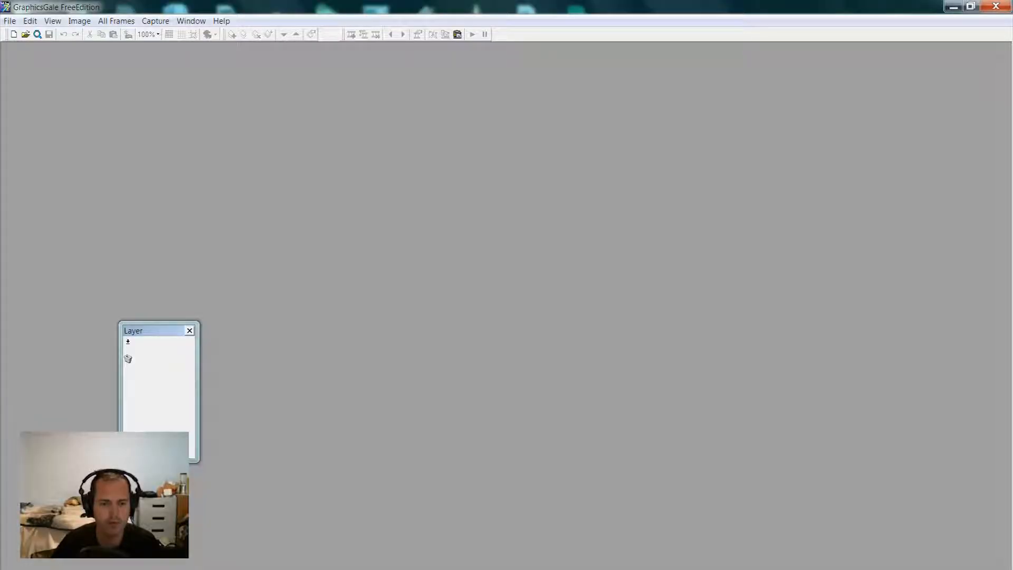
# - Preview the saved Contra (U) screenshots in the screenshots folder, leaving the file chooser without opening one
pyautogui.hotkey('ctrl', 'o')
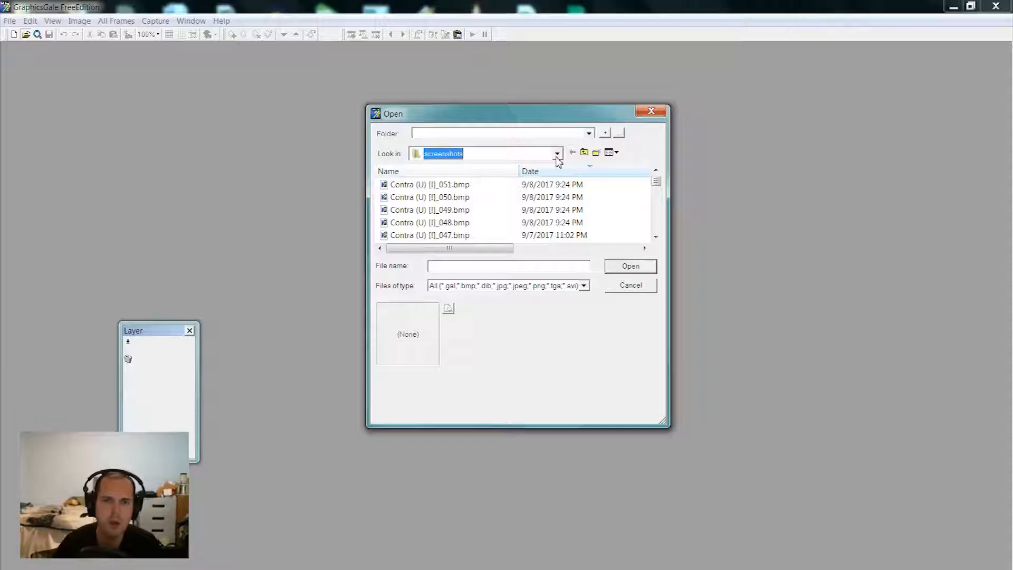
pyautogui.click(558, 154)
pyautogui.click(552, 123)
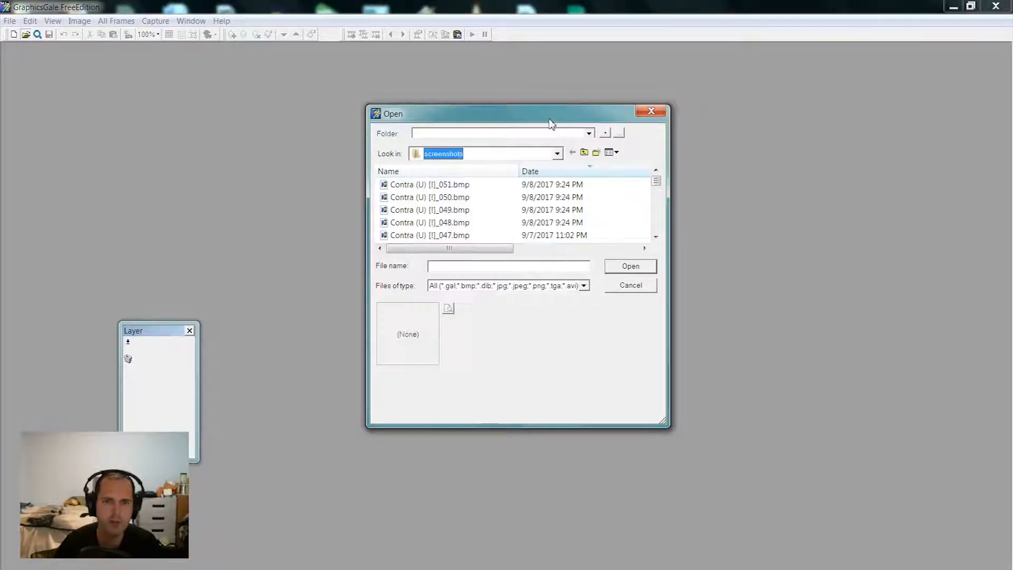
pyautogui.click(436, 187)
pyautogui.press('Down')
pyautogui.press('Down')
pyautogui.press('Down')
pyautogui.press('Down')
pyautogui.press('Down')
pyautogui.press('Down')
pyautogui.press('Down')
pyautogui.press('Down')
pyautogui.press('Down')
pyautogui.press('Down')
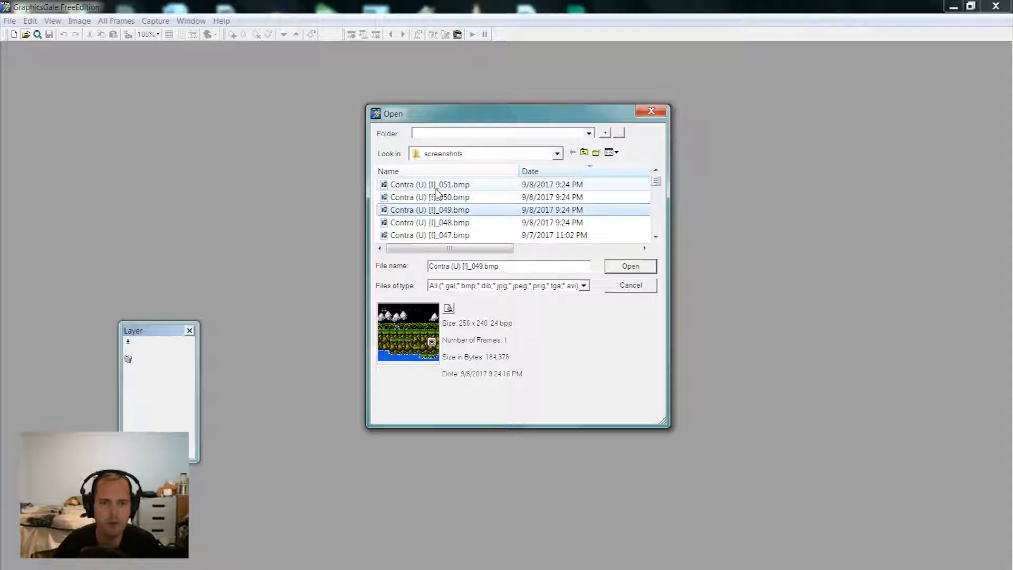
pyautogui.press('Down')
pyautogui.press('Down')
pyautogui.press('Down')
pyautogui.press('Down')
pyautogui.press('Down')
pyautogui.press('Down')
pyautogui.press('Down')
pyautogui.press('Down')
pyautogui.press('Down')
pyautogui.press('Down')
pyautogui.press('Down')
pyautogui.press('Down')
pyautogui.press('Down')
pyautogui.press('Down')
pyautogui.press('Down')
pyautogui.press('Down')
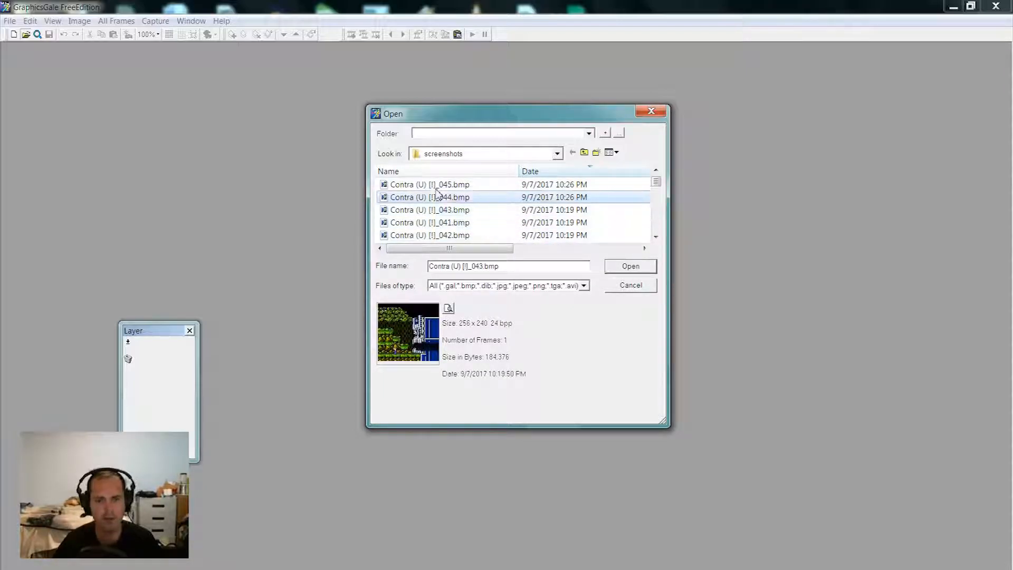
pyautogui.click(628, 285)
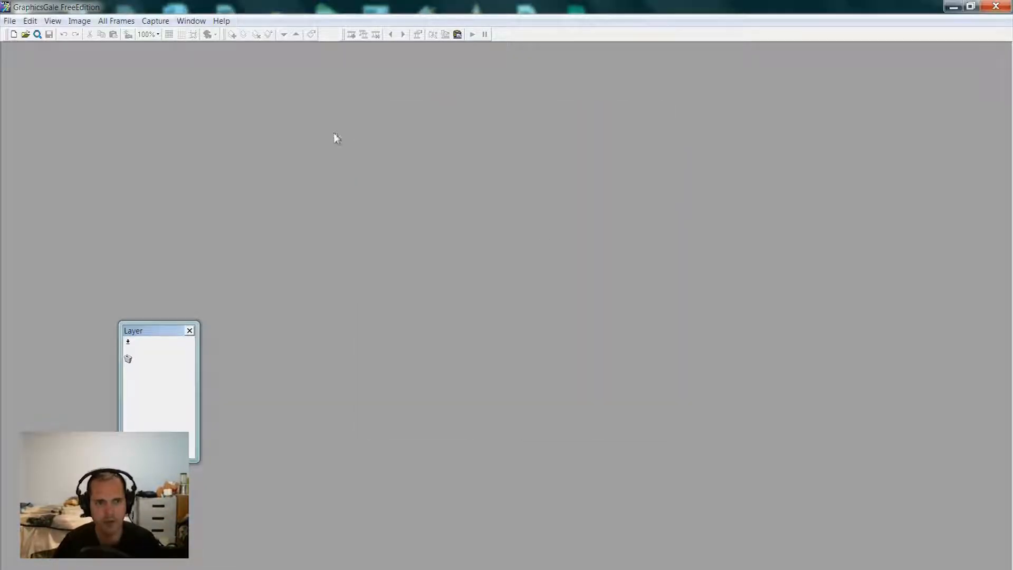
# - Open Contra_level_1.png from the Contra_remake folder and show it maximized at 400% zoom
pyautogui.click(27, 35)
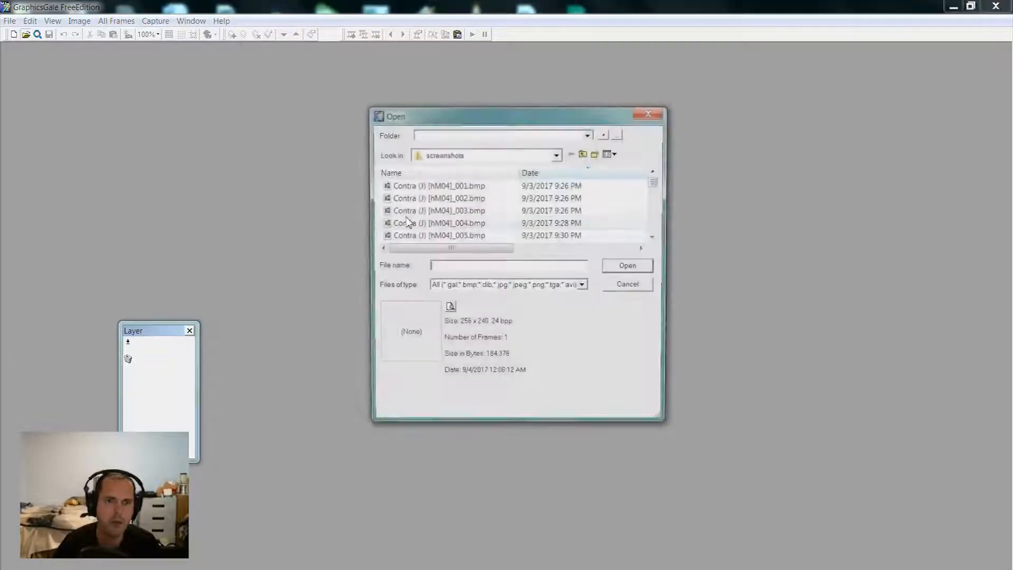
pyautogui.click(558, 155)
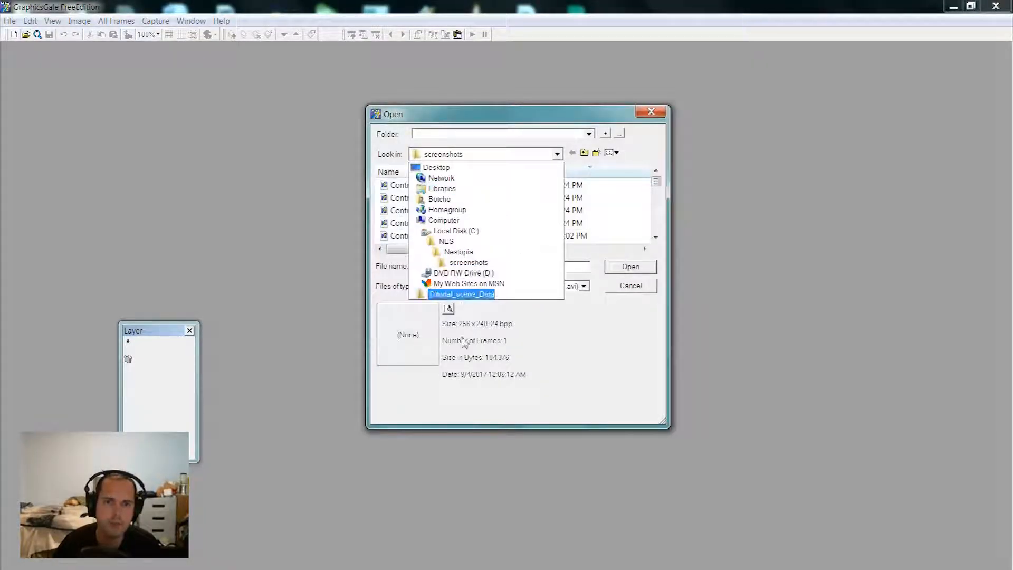
pyautogui.click(470, 210)
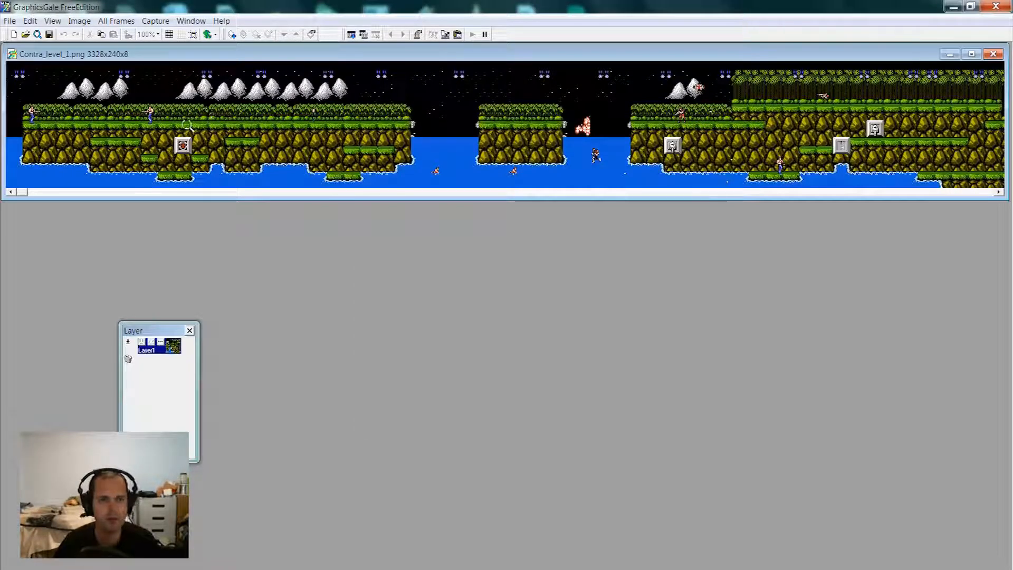
pyautogui.click(132, 139)
pyautogui.click(132, 138)
pyautogui.click(972, 54)
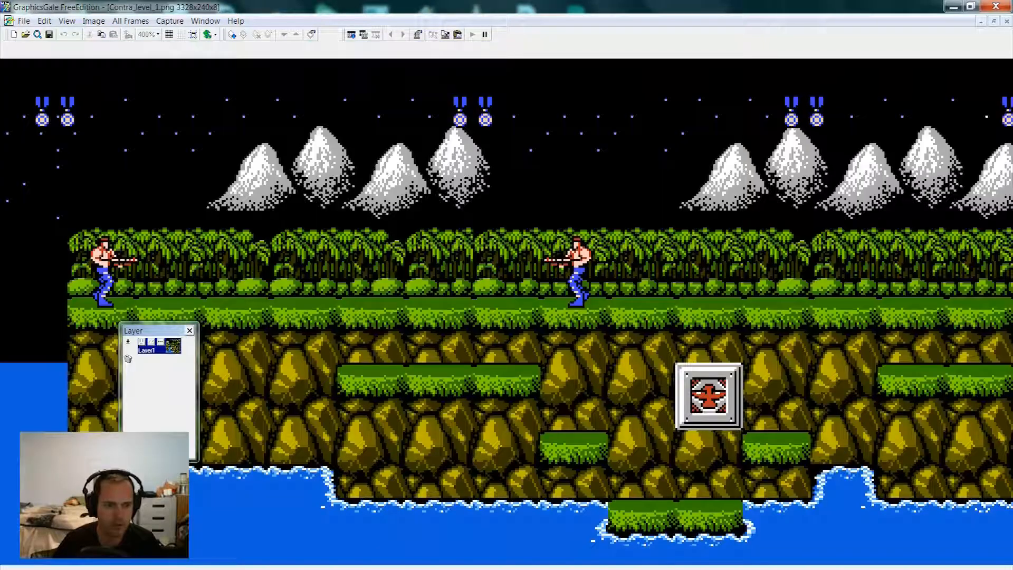
pyautogui.moveTo(79, 568); pyautogui.dragTo(935, 568)
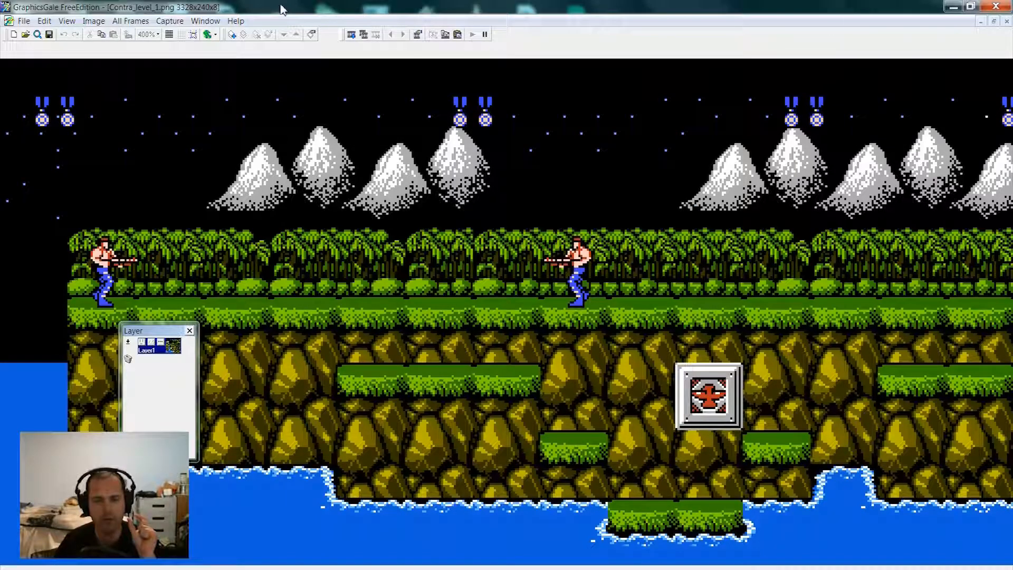
# - Overlay an 8x8 grid on the level image and select the 4-by-6-cell rock block below the grass at the level's start
pyautogui.click(192, 35)
pyautogui.click(187, 36)
pyautogui.click(187, 36)
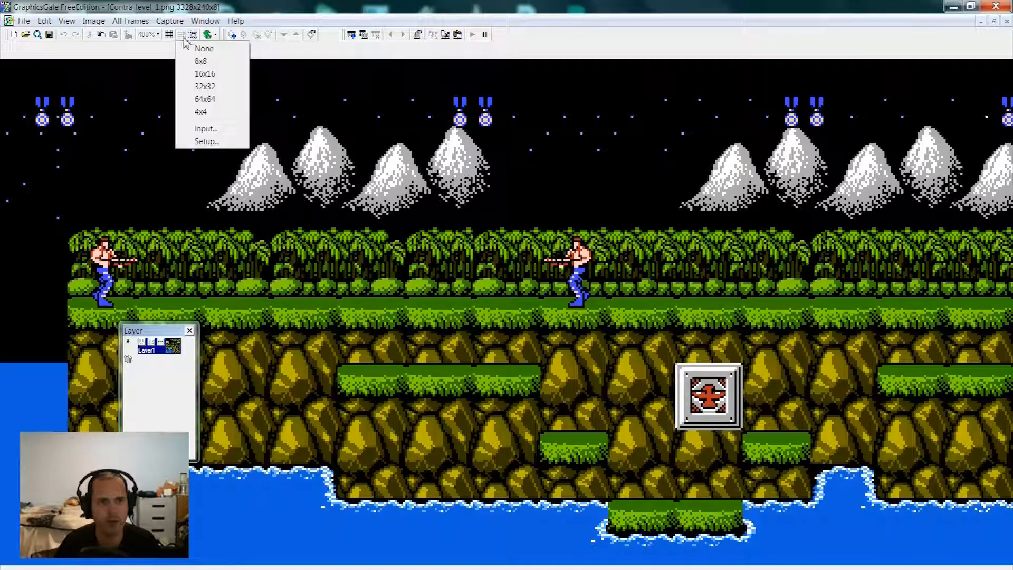
pyautogui.click(199, 61)
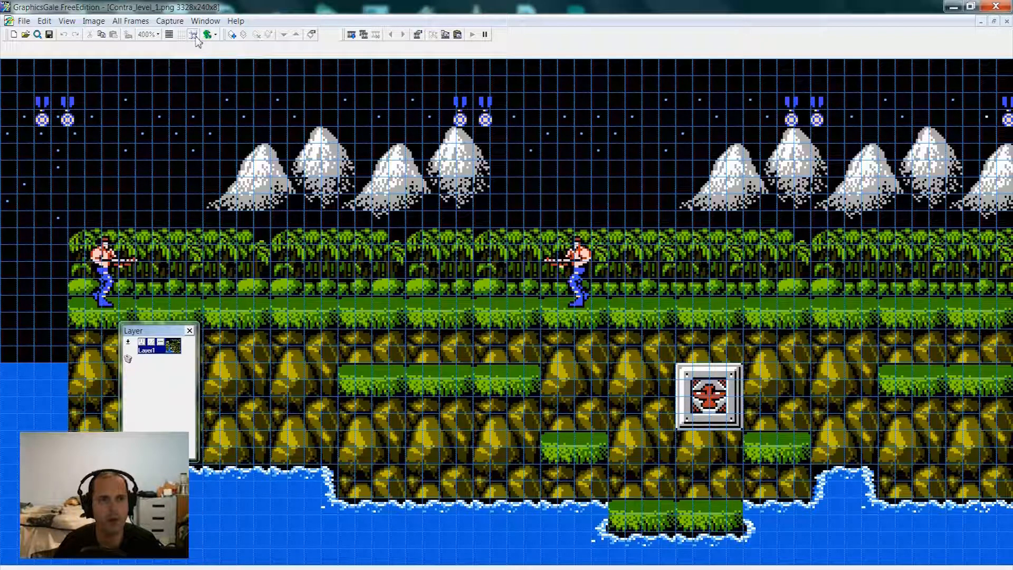
pyautogui.moveTo(159, 330); pyautogui.dragTo(762, 243)
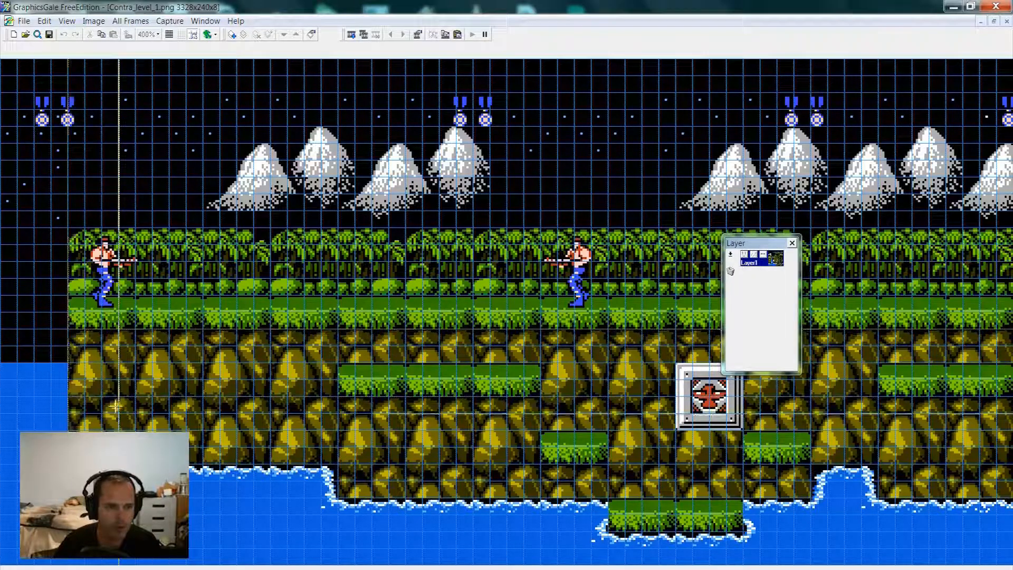
pyautogui.moveTo(130, 417); pyautogui.dragTo(130, 416)
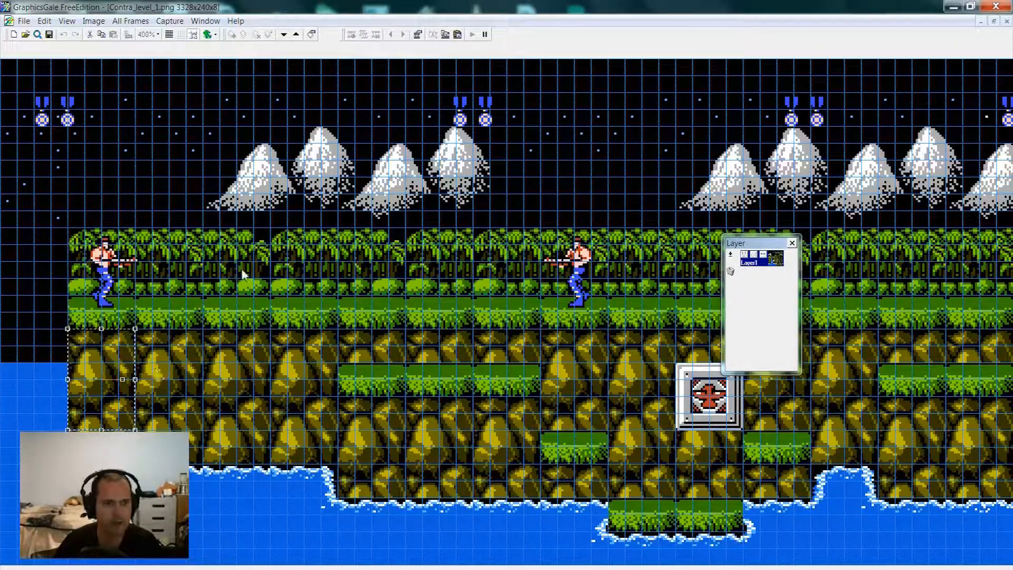
# - Create a new 256 x 240 image in 24bit (full color)
pyautogui.click(15, 35)
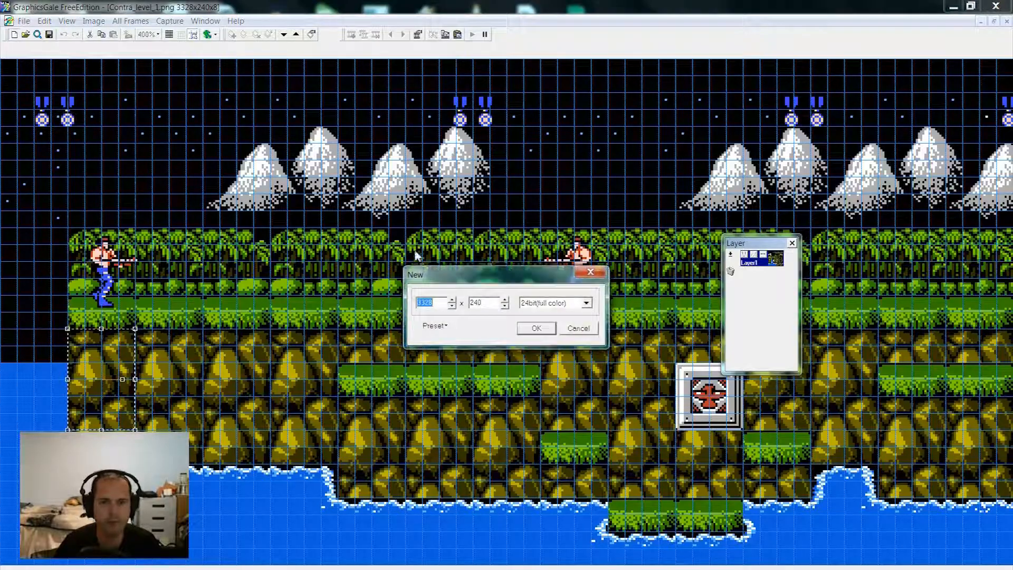
pyautogui.write('256')
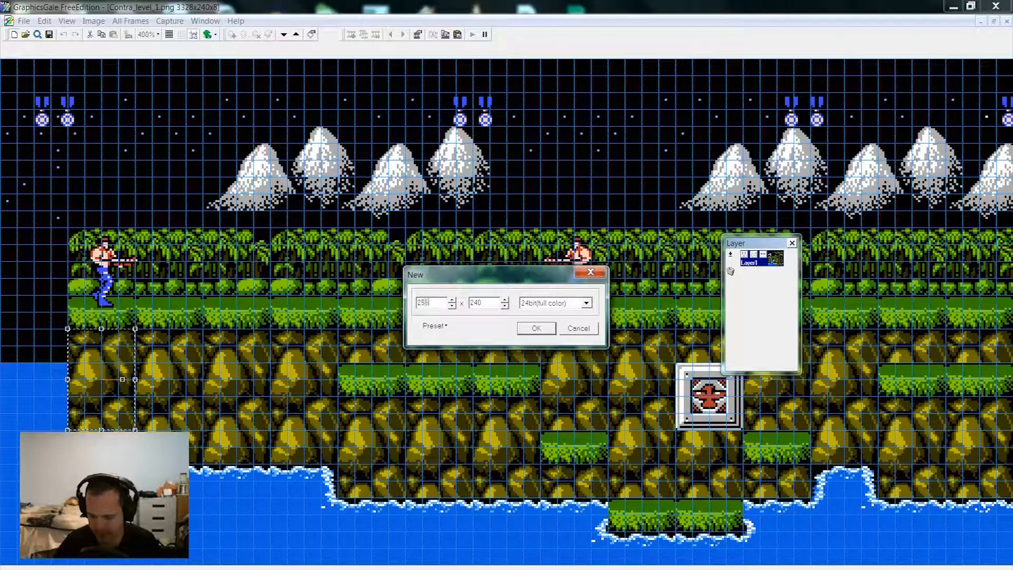
pyautogui.click(537, 329)
# - Copy the selected rock block into the upper-left corner of the new image and overlay an 8x8 grid there
pyautogui.click(105, 113)
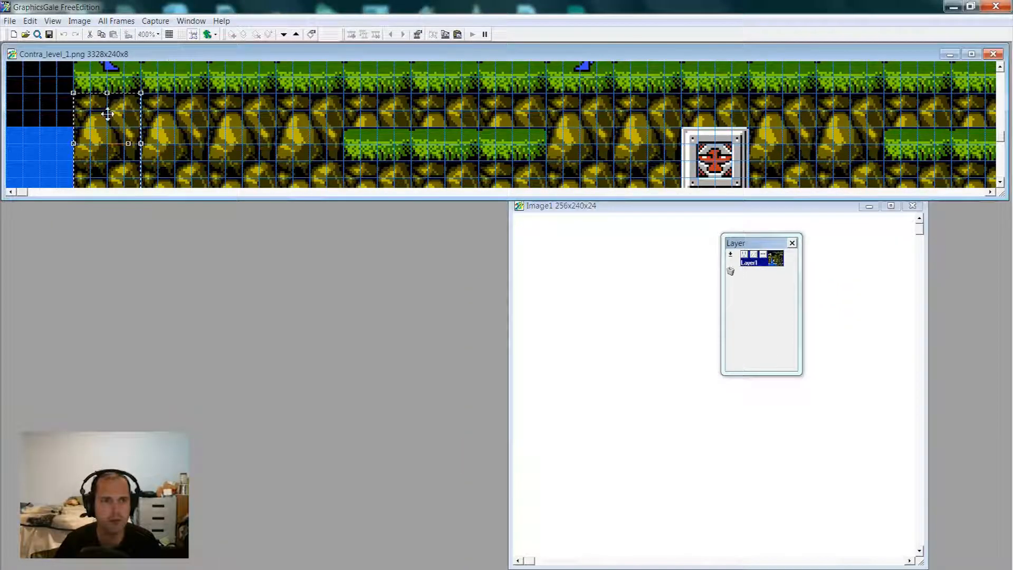
pyautogui.hotkey('ctrl', 'c')
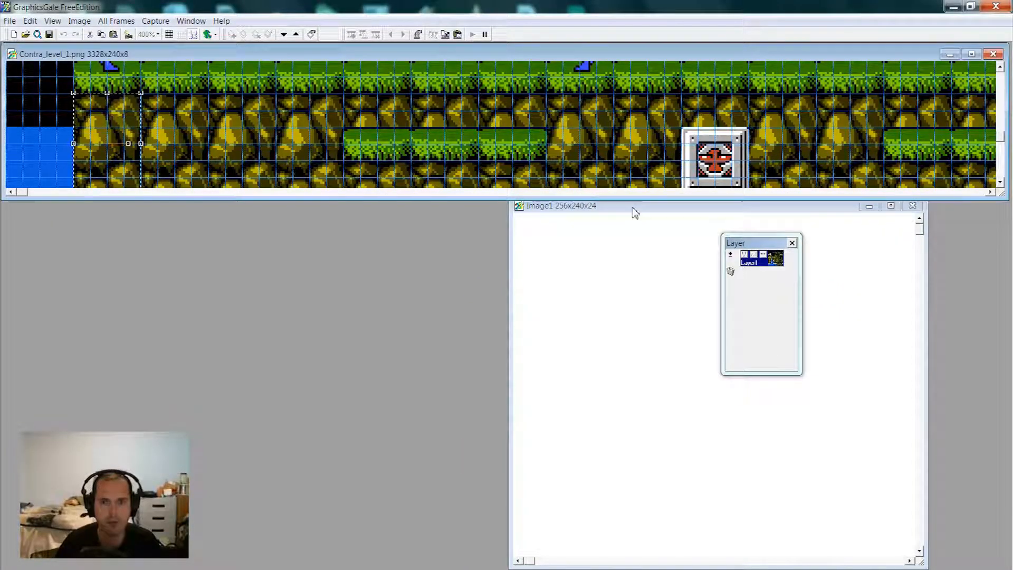
pyautogui.moveTo(634, 207); pyautogui.dragTo(481, 176)
pyautogui.click(190, 35)
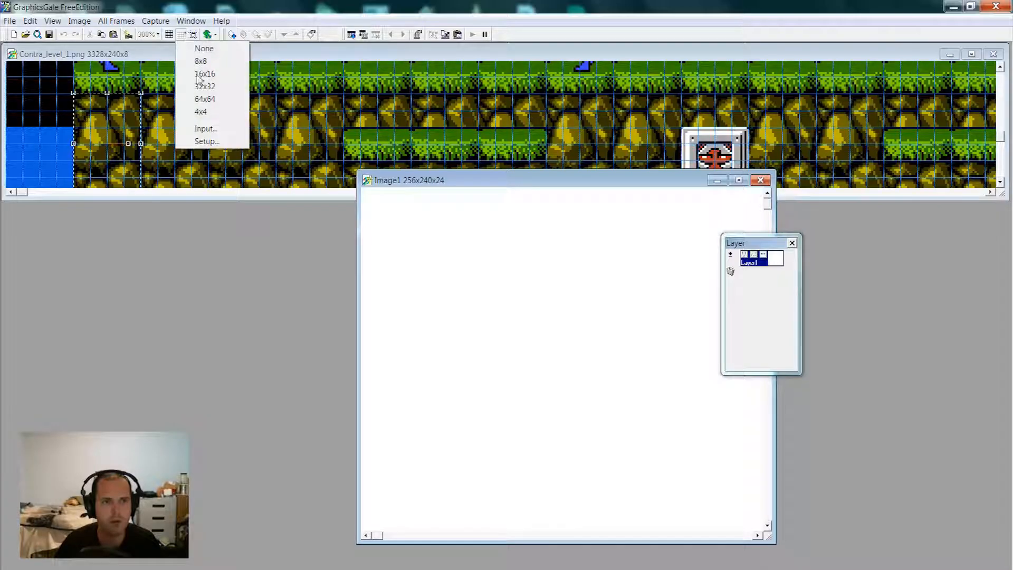
pyautogui.click(197, 62)
pyautogui.hotkey('ctrl', 'v')
pyautogui.moveTo(395, 232)
pyautogui.mouseDown()
pyautogui.moveTo(463, 301)
pyautogui.moveTo(387, 246)
pyautogui.moveTo(387, 220)
pyautogui.mouseUp()
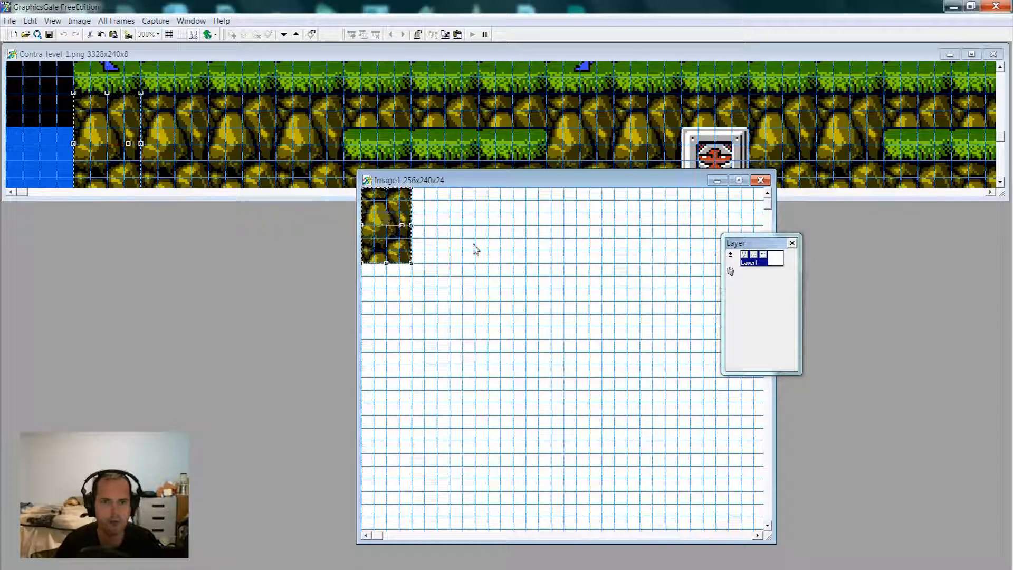
pyautogui.click(461, 221)
# - Copy a 4-by-2-cell grass strip from the level image and place it directly right of the rock block in the new image
pyautogui.click(457, 53)
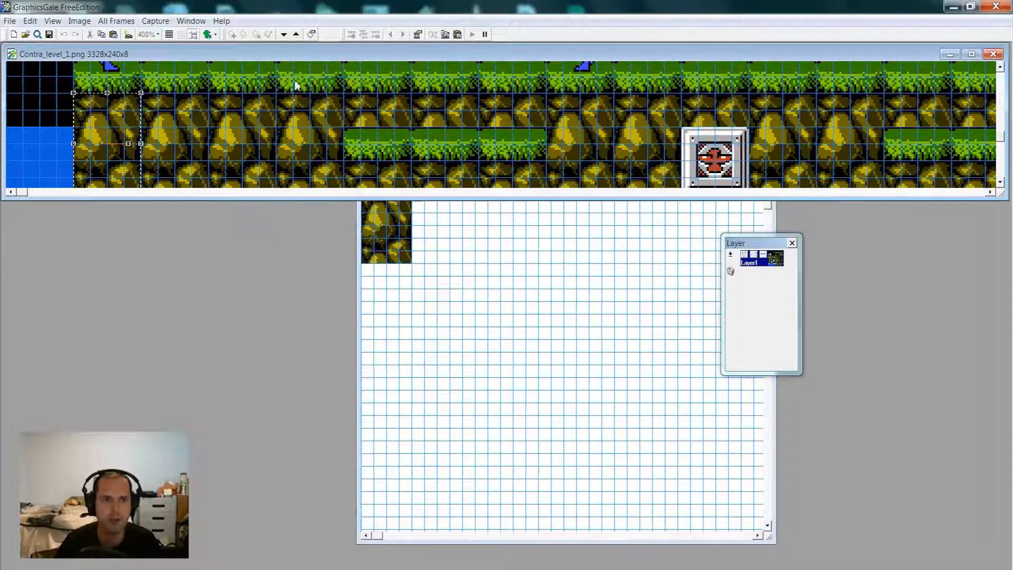
pyautogui.scroll(5, 253, 103)
pyautogui.click(180, 135)
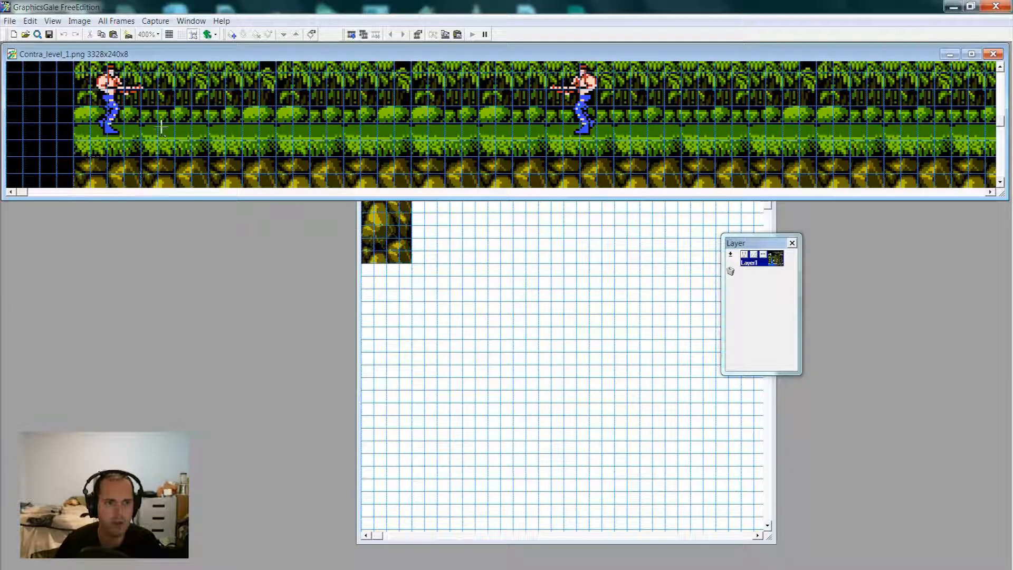
pyautogui.moveTo(144, 129); pyautogui.dragTo(208, 156)
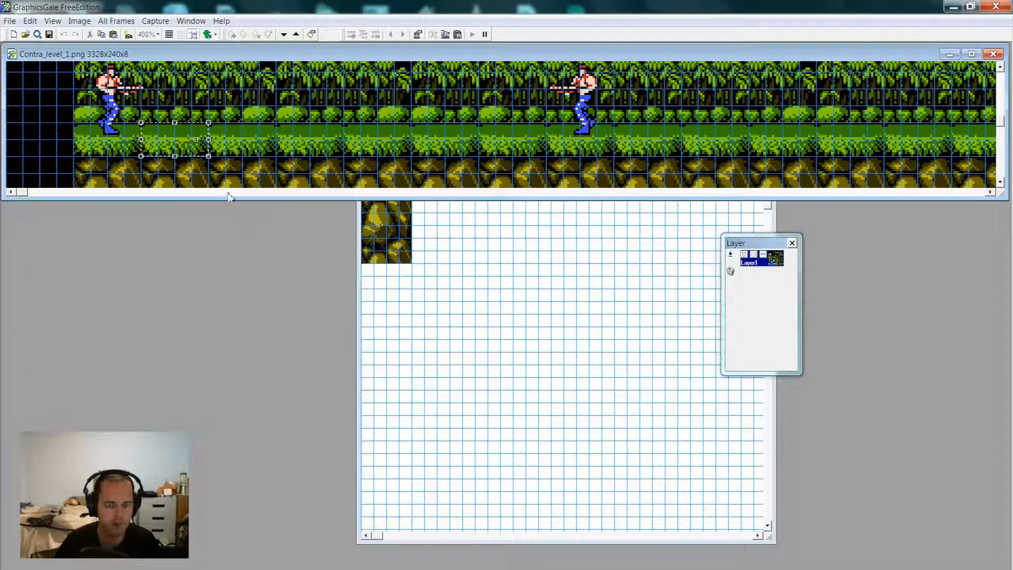
pyautogui.click(542, 278)
pyautogui.hotkey('ctrl', 'v')
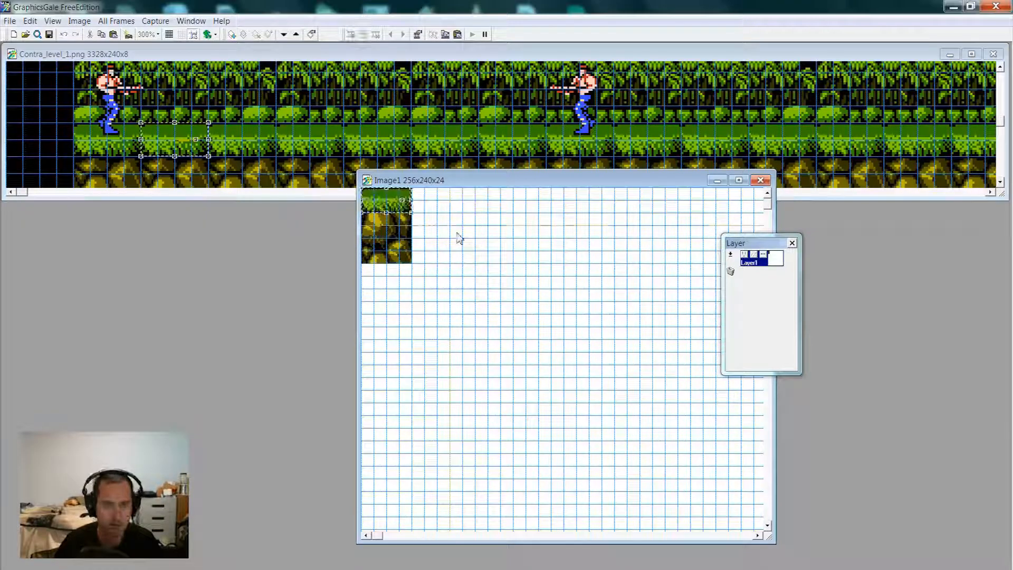
pyautogui.moveTo(392, 205); pyautogui.dragTo(443, 205)
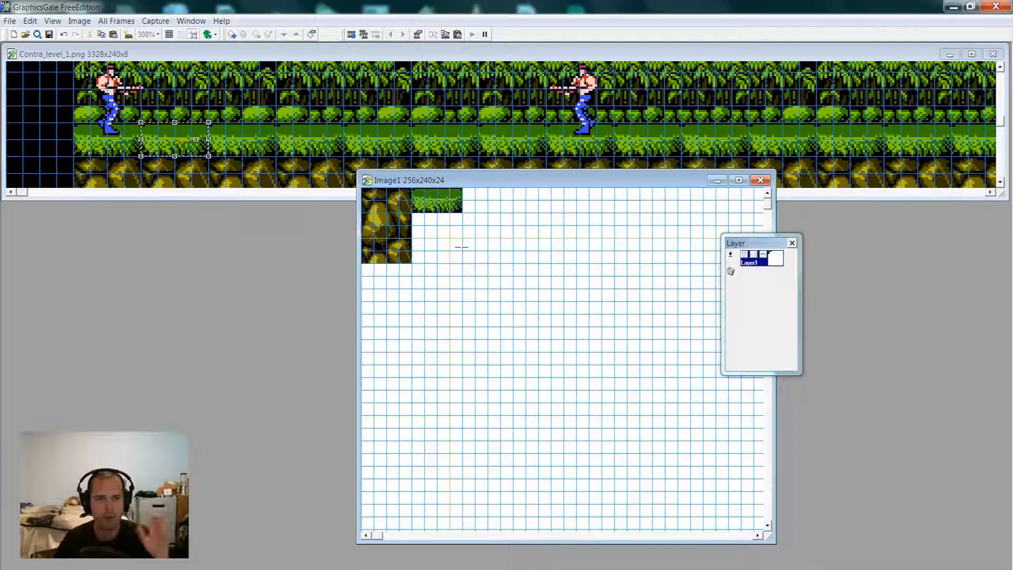
# - Open the tileset Jungle_tiles.png from the Contra_remake folder
pyautogui.click(25, 34)
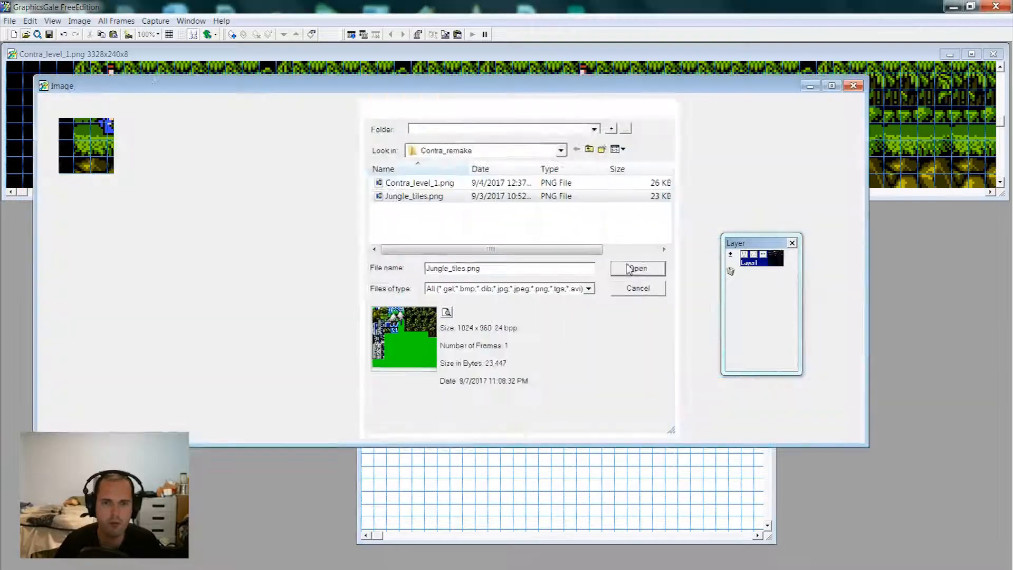
pyautogui.click(632, 268)
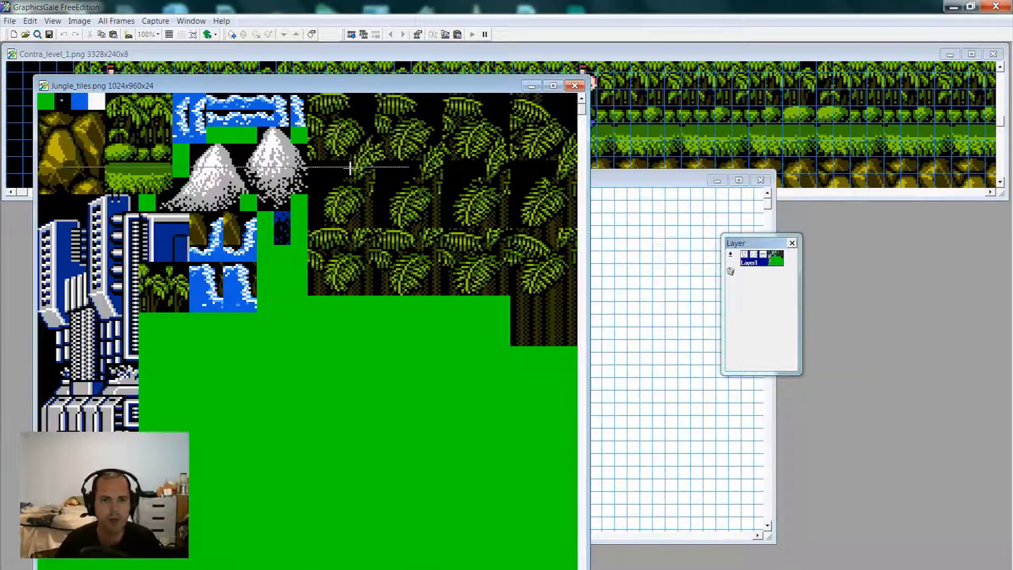
# - Examine the blue water-edge tiles at the top of Jungle_tiles.png up close
pyautogui.moveTo(343, 91); pyautogui.dragTo(699, 73)
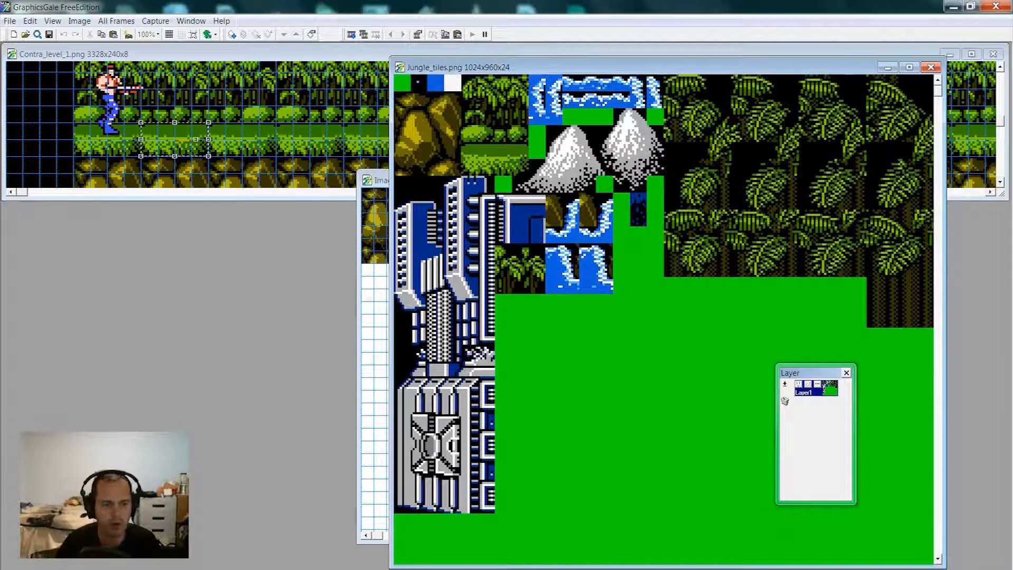
pyautogui.click(550, 136)
pyautogui.click(549, 135)
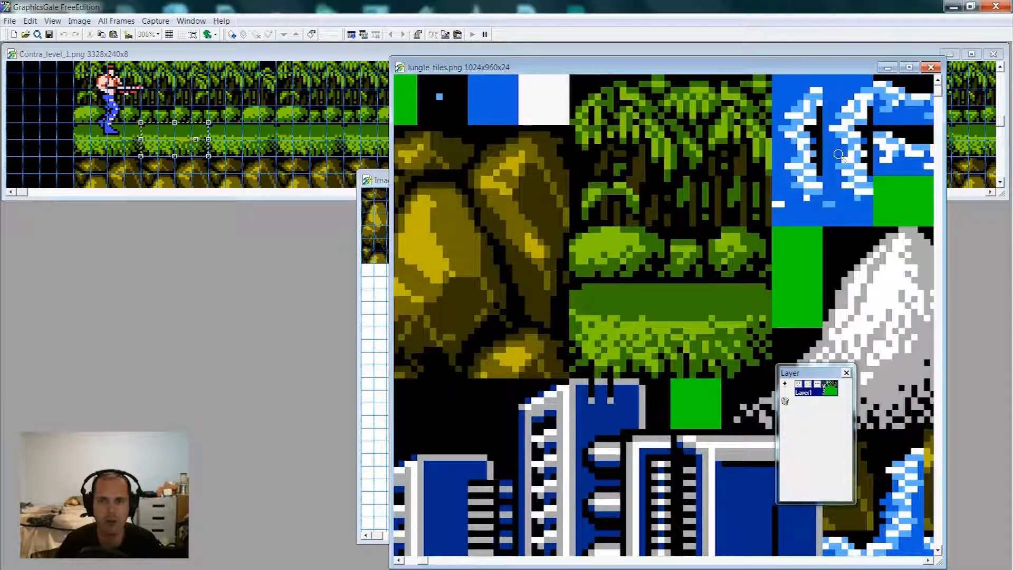
pyautogui.click(853, 168)
pyautogui.click(817, 169)
# - Switch to the Contra game in Nestopia and look at the water edges along the cliffs, then pause it
pyautogui.hotkey('alt', 'Tab')
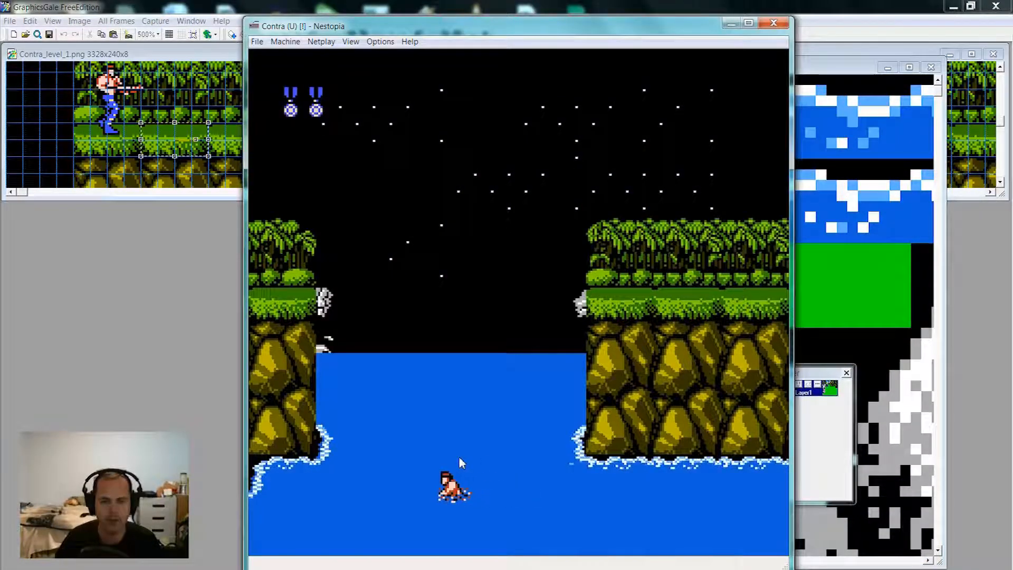
pyautogui.press('Left')
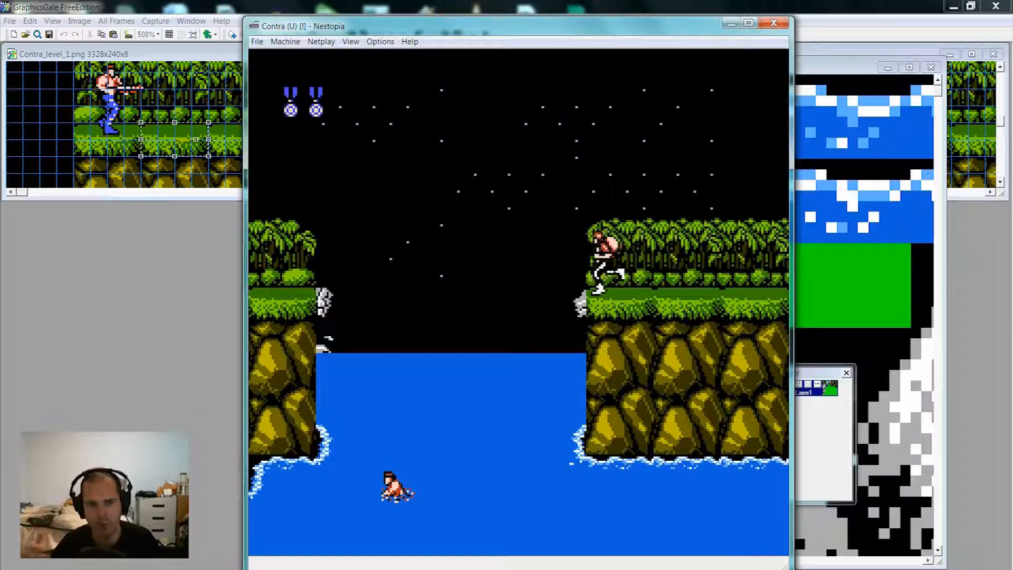
pyautogui.press('Pause')
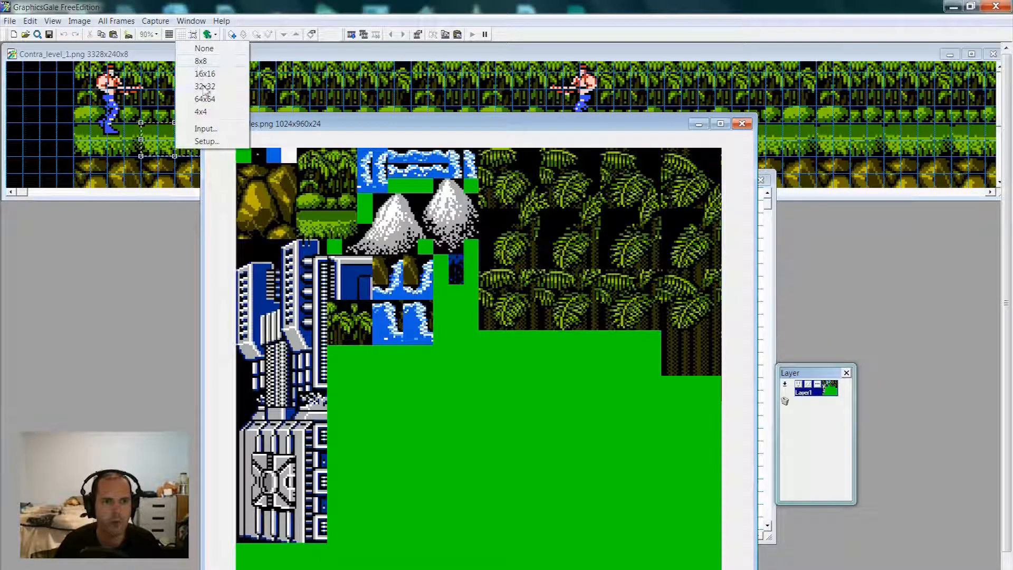
# - Overlay a 32x32 grid on Jungle_tiles.png
pyautogui.click(212, 86)
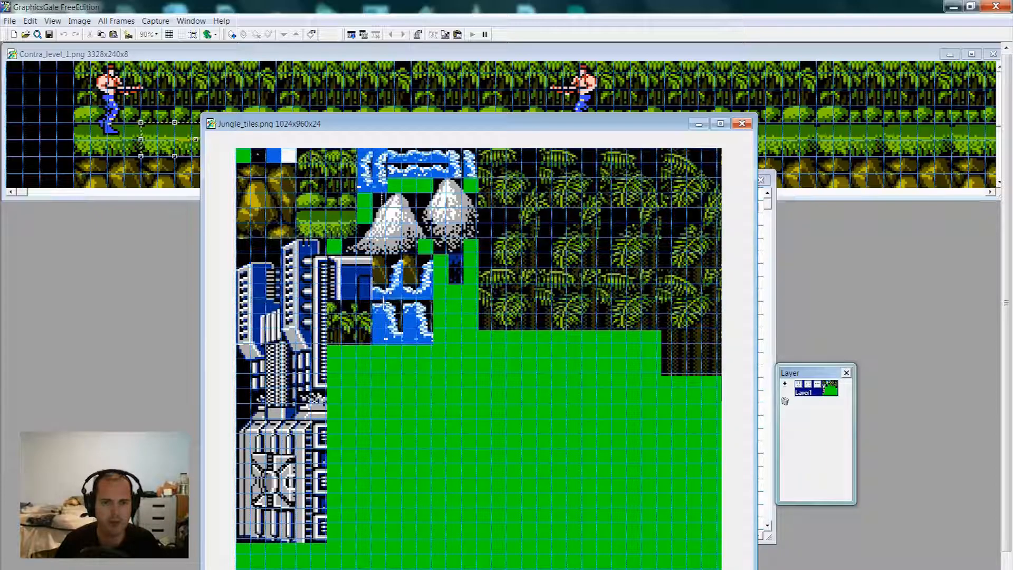
pyautogui.moveTo(484, 123); pyautogui.dragTo(500, 83)
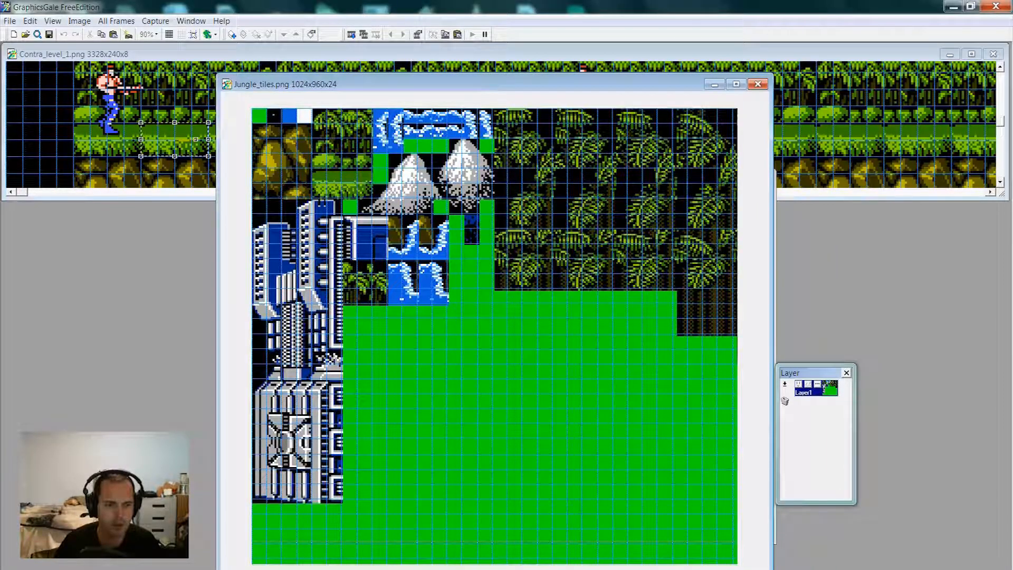
# - Move the 4-by-6-cell block of rock and water tiles below the mountains one cell down and fill the vacated row with green
pyautogui.scroll(2, 416, 258)
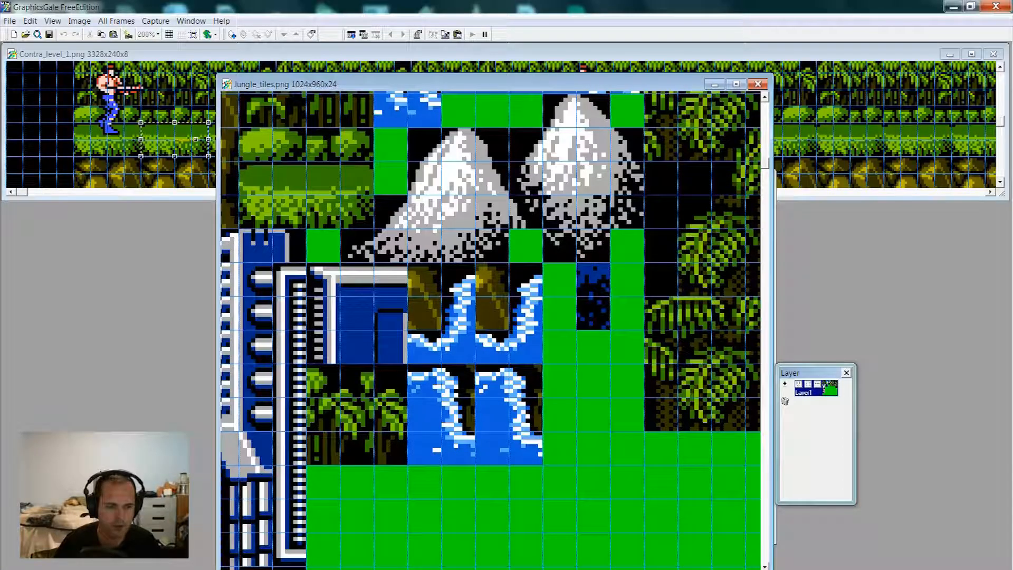
pyautogui.moveTo(410, 270); pyautogui.dragTo(542, 463)
pyautogui.moveTo(461, 307); pyautogui.dragTo(461, 340)
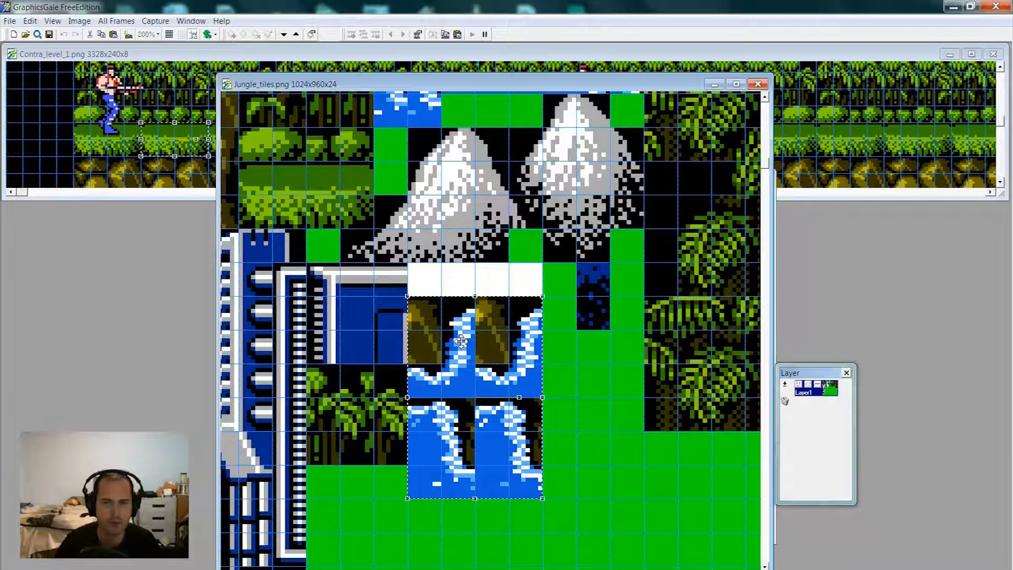
pyautogui.click(610, 452)
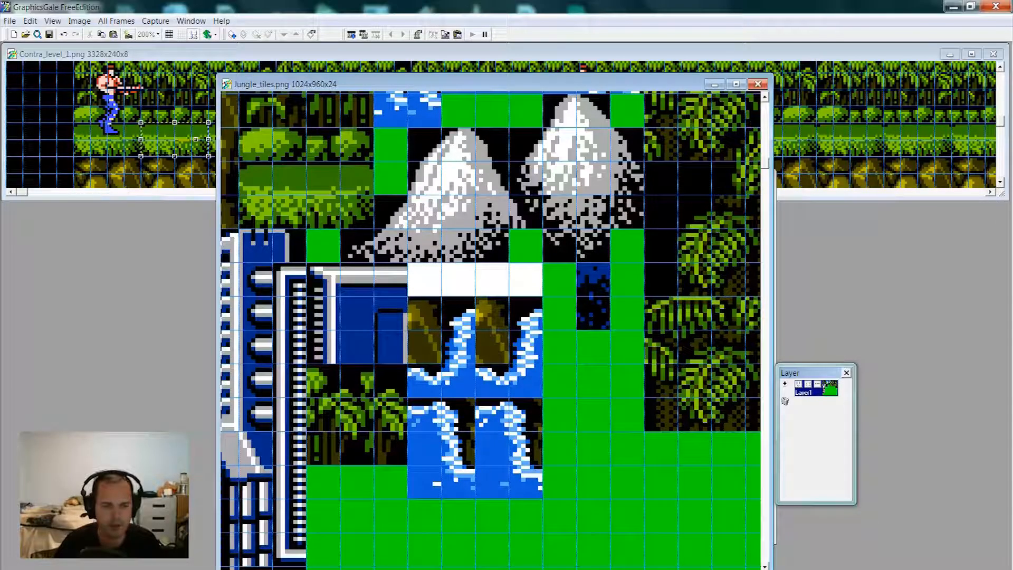
pyautogui.click(430, 274)
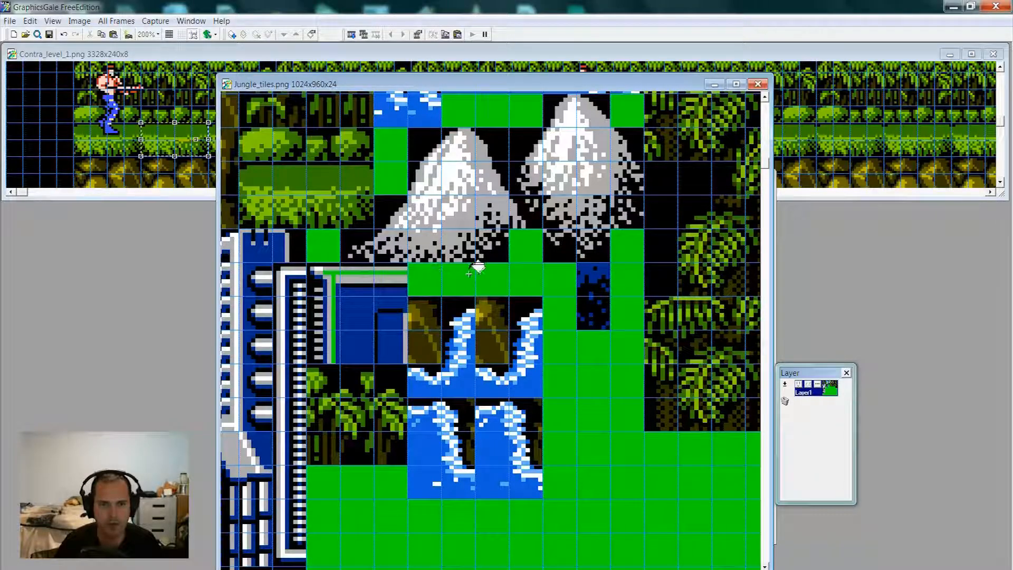
# - Copy the one-cell mountain-base fragment from the level image into the second freed cell directly beneath the larger mountain in Jungle_tiles.png
pyautogui.hotkey('ctrl', 'Tab')
pyautogui.scroll(5, 395, 164)
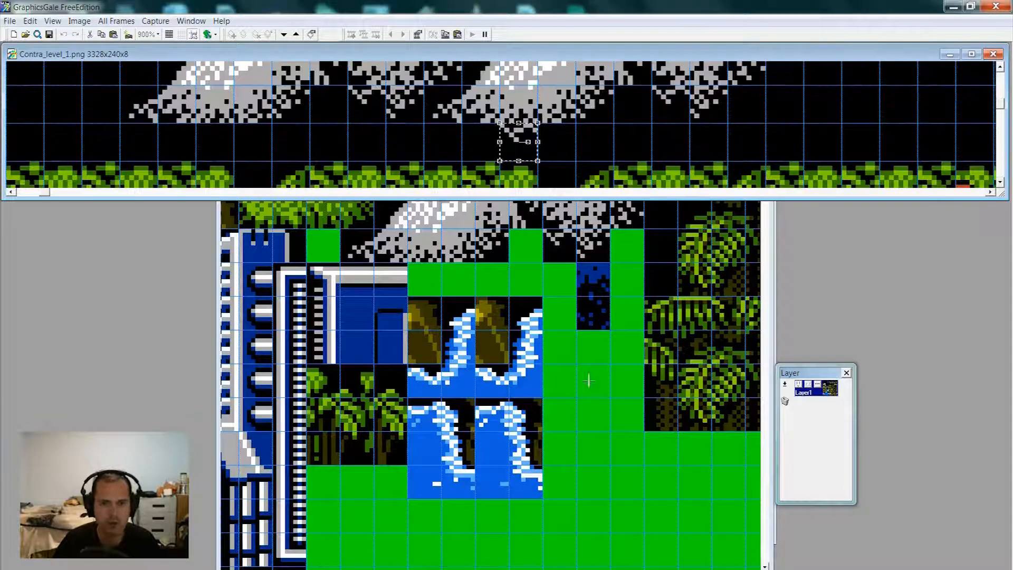
pyautogui.click(458, 287)
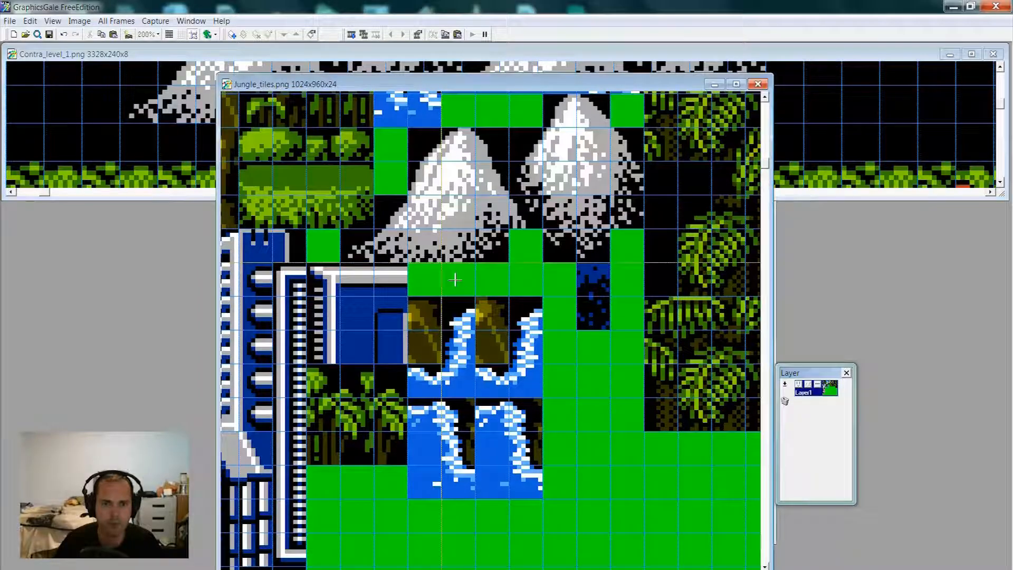
pyautogui.hotkey('ctrl', 'v')
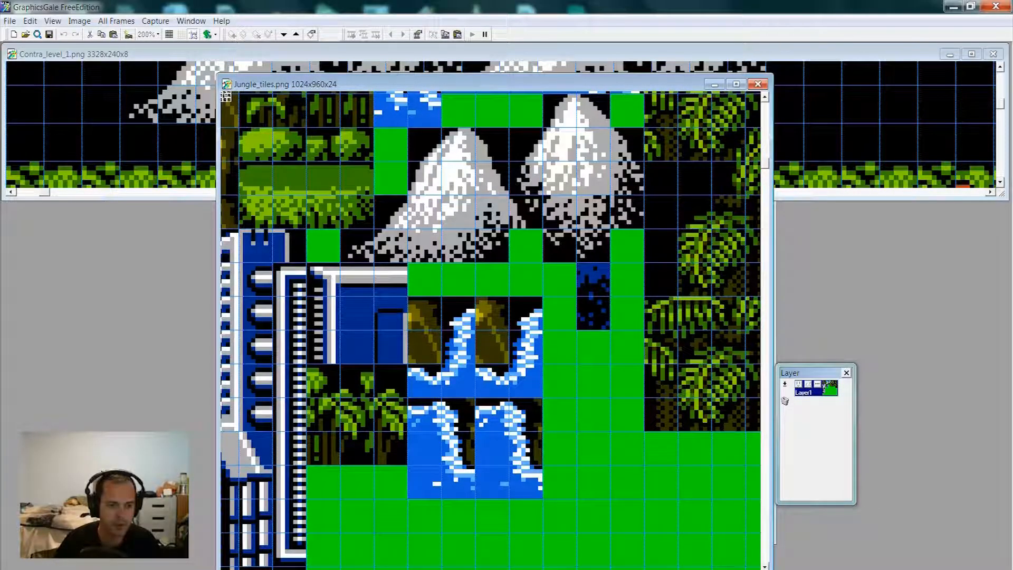
pyautogui.click(238, 104)
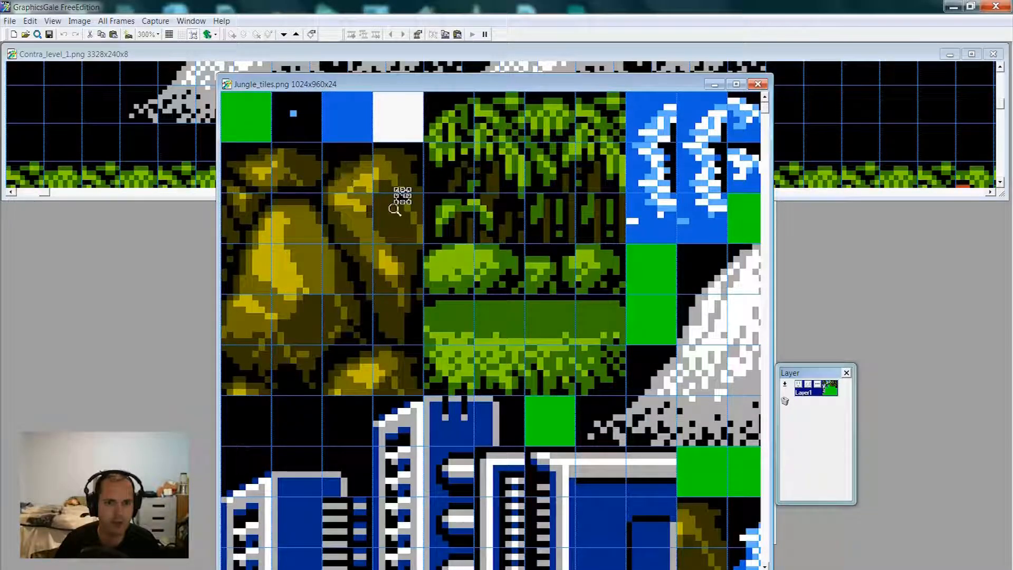
pyautogui.scroll(1, 402, 195)
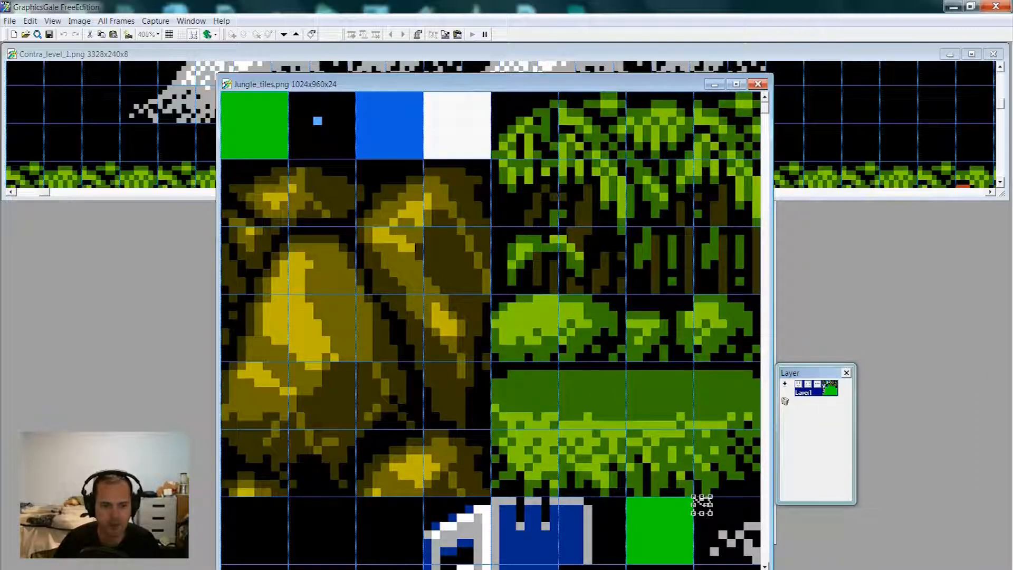
pyautogui.moveTo(237, 569); pyautogui.dragTo(369, 569)
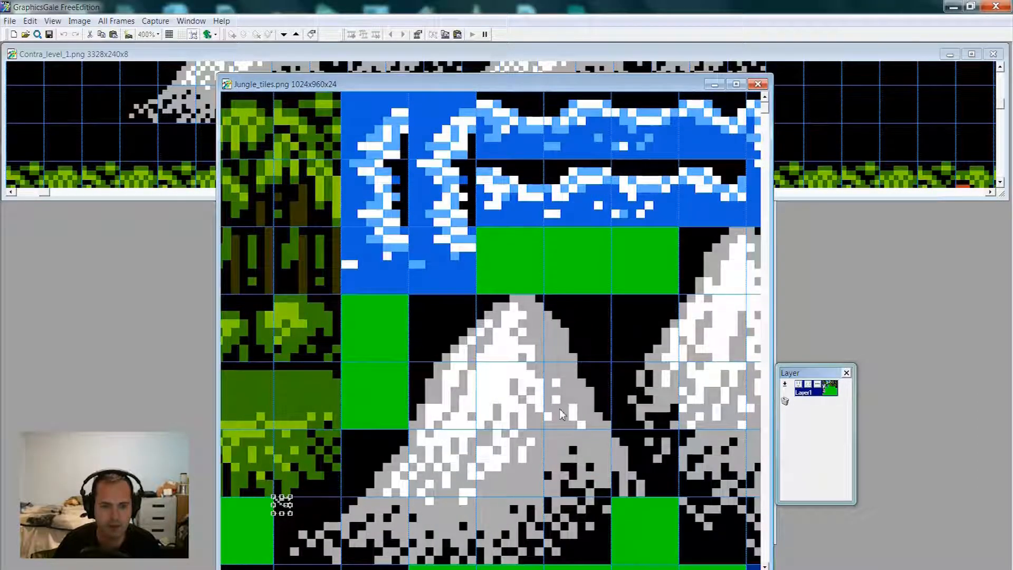
pyautogui.scroll(-1, 555, 410)
pyautogui.scroll(-1, 532, 414)
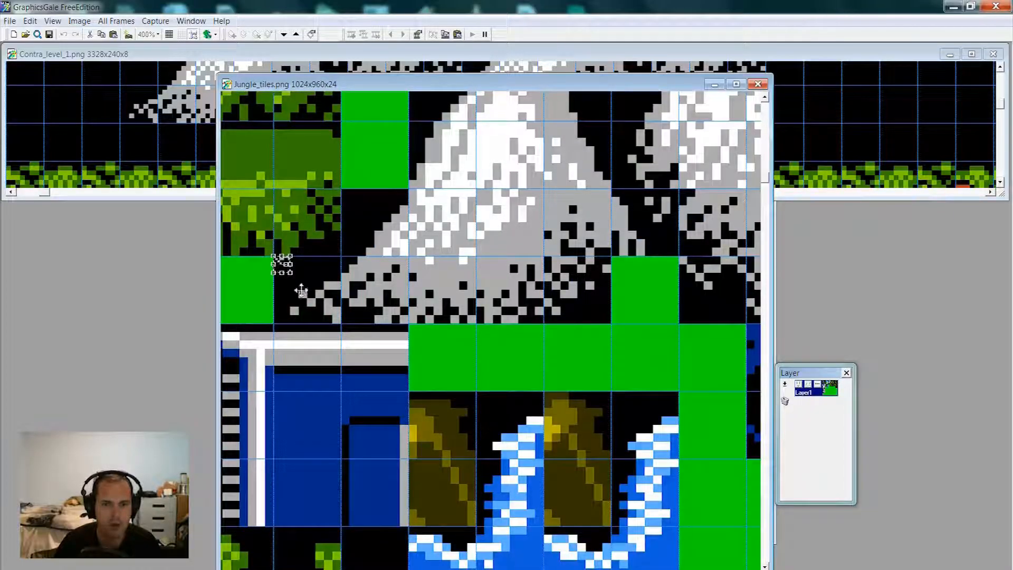
pyautogui.doubleClick(494, 341)
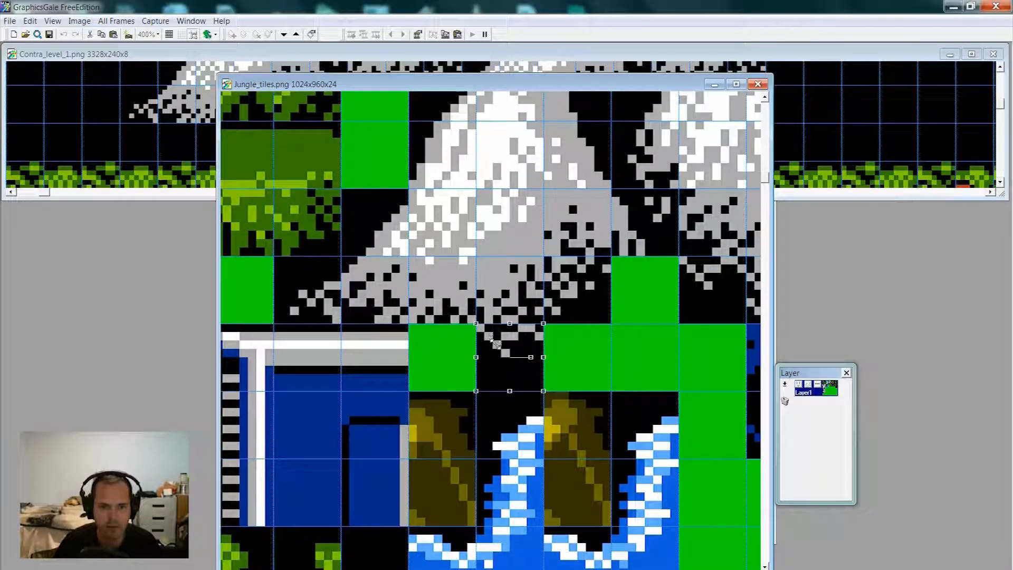
pyautogui.click(575, 362)
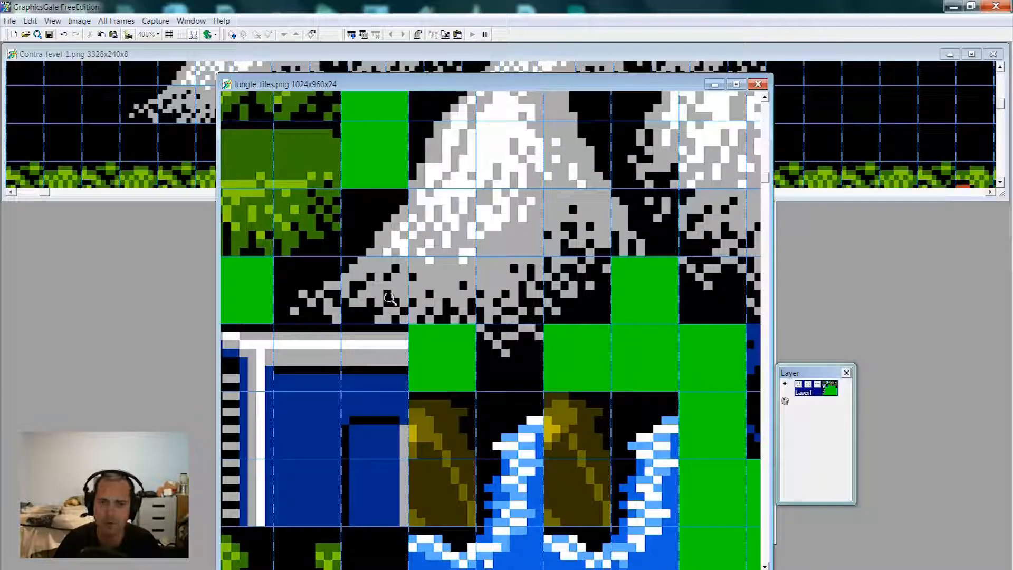
pyautogui.scroll(-4, 391, 300)
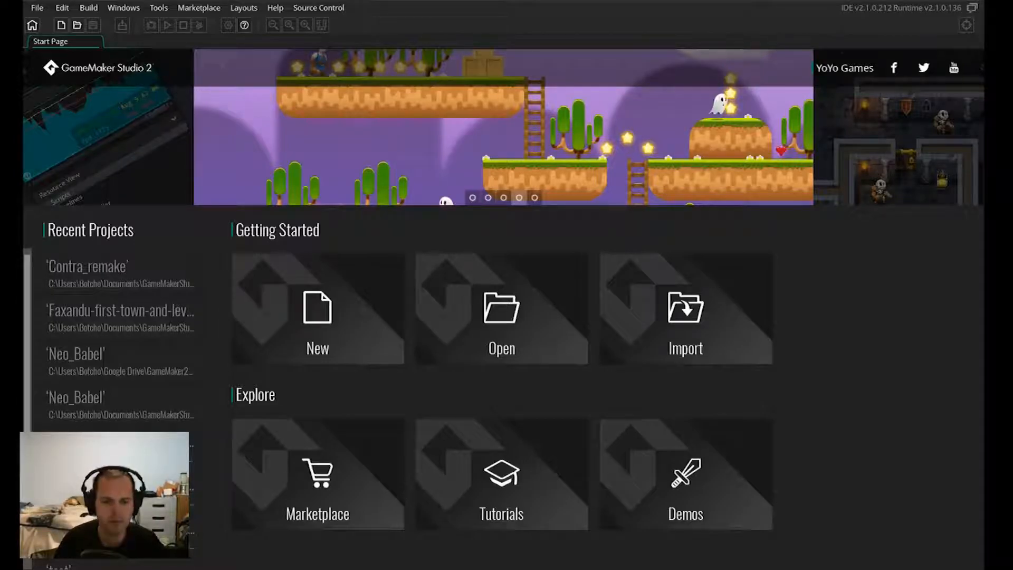
# - Switch to GameMaker Studio 2, open the recent Contra_remake project and show its resources
pyautogui.click(69, 266)
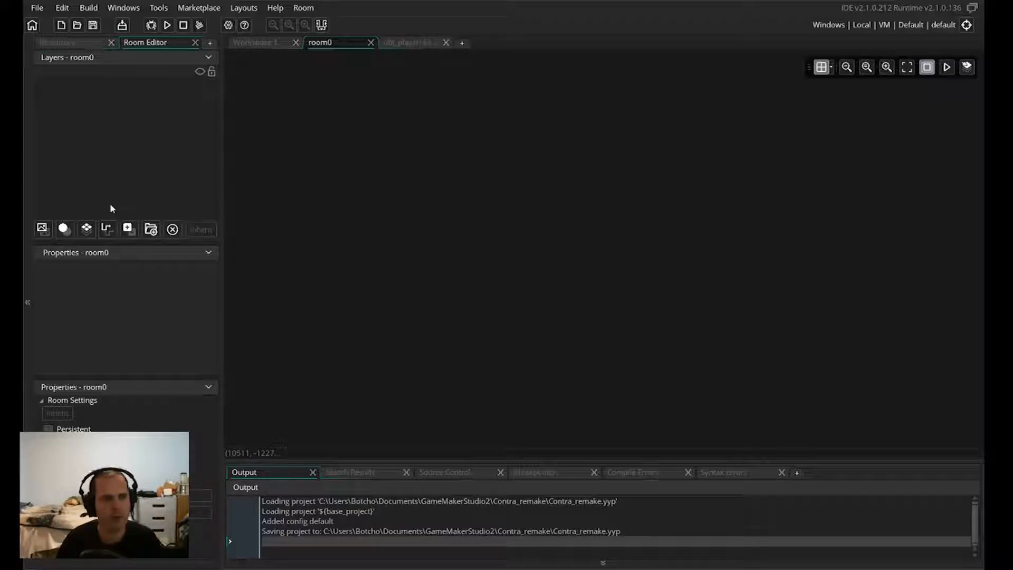
pyautogui.click(62, 43)
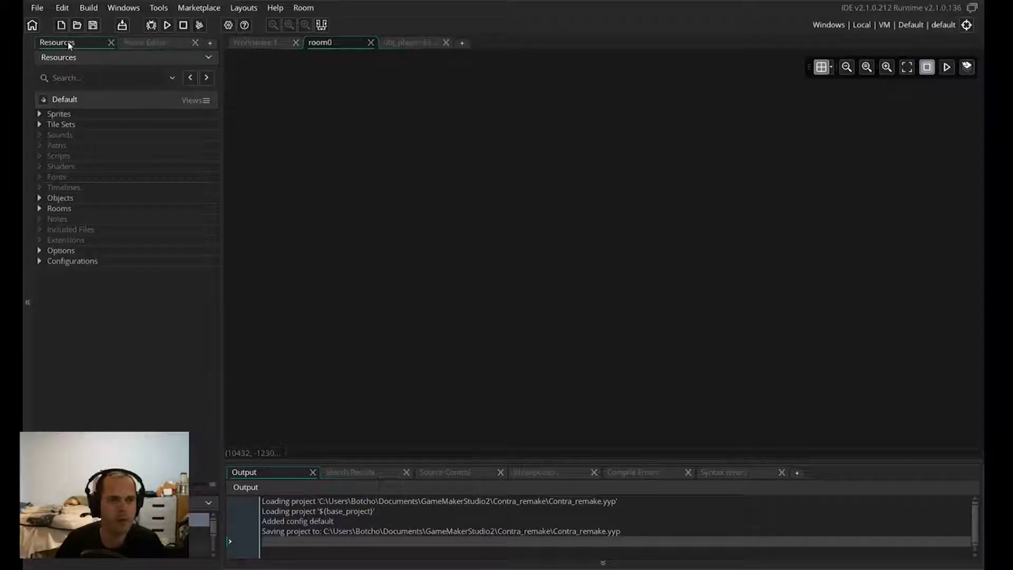
# - Create a sprite named spr_jungle, import the 1024 x 960 jungle tileset image into it, and close its editor
pyautogui.click(39, 114)
pyautogui.rightClick(65, 116)
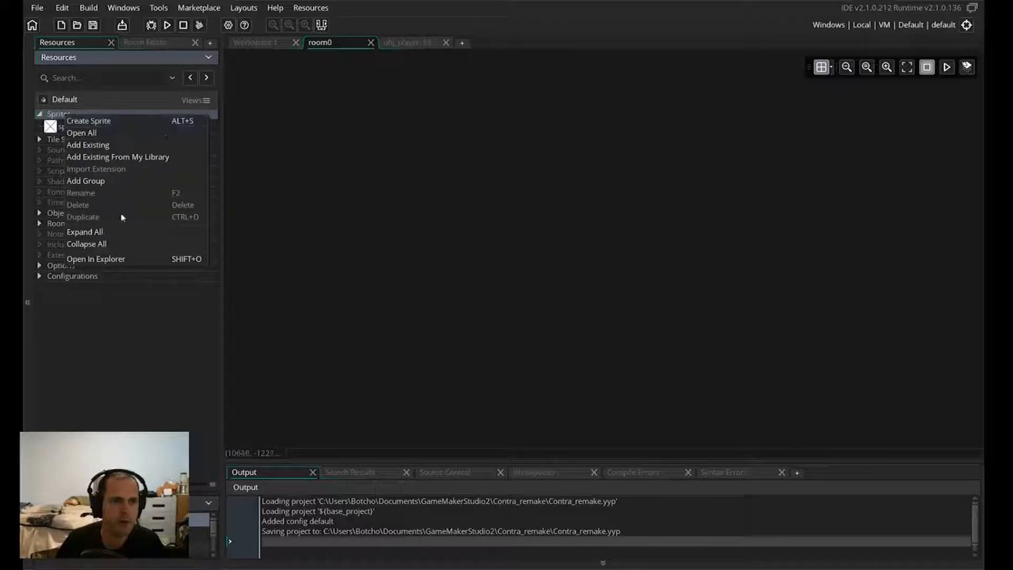
pyautogui.click(101, 126)
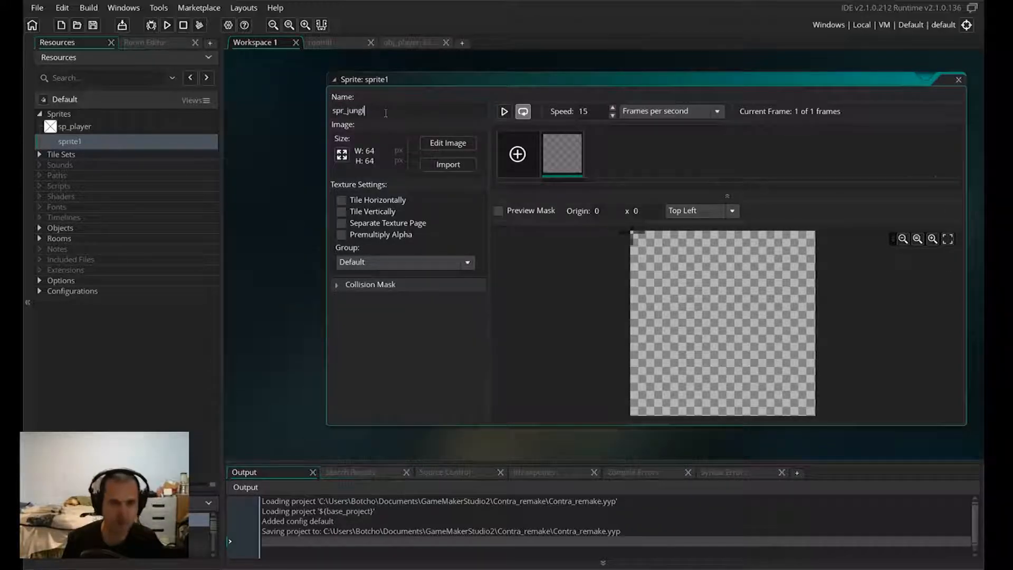
pyautogui.click(449, 165)
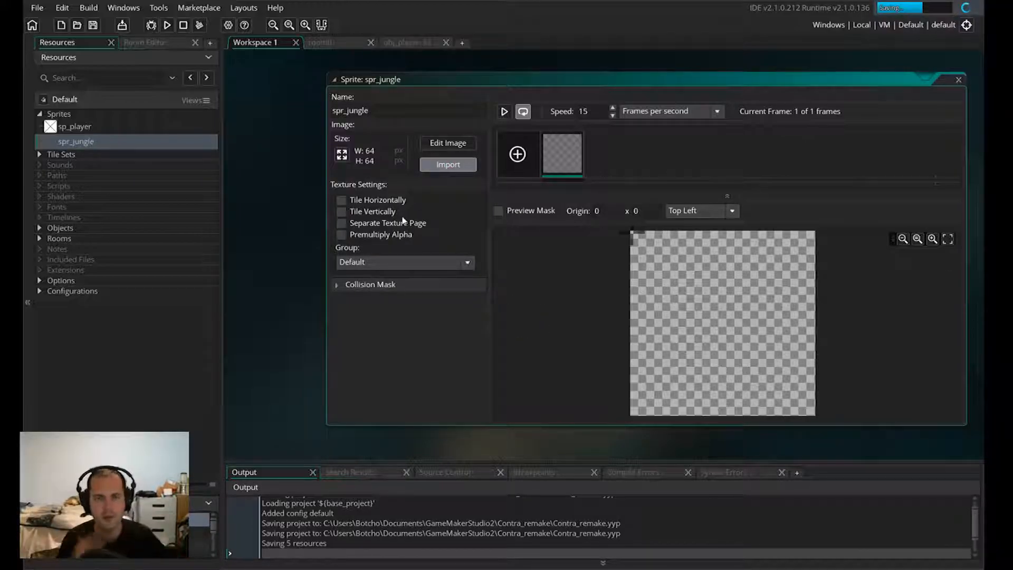
pyautogui.click(552, 306)
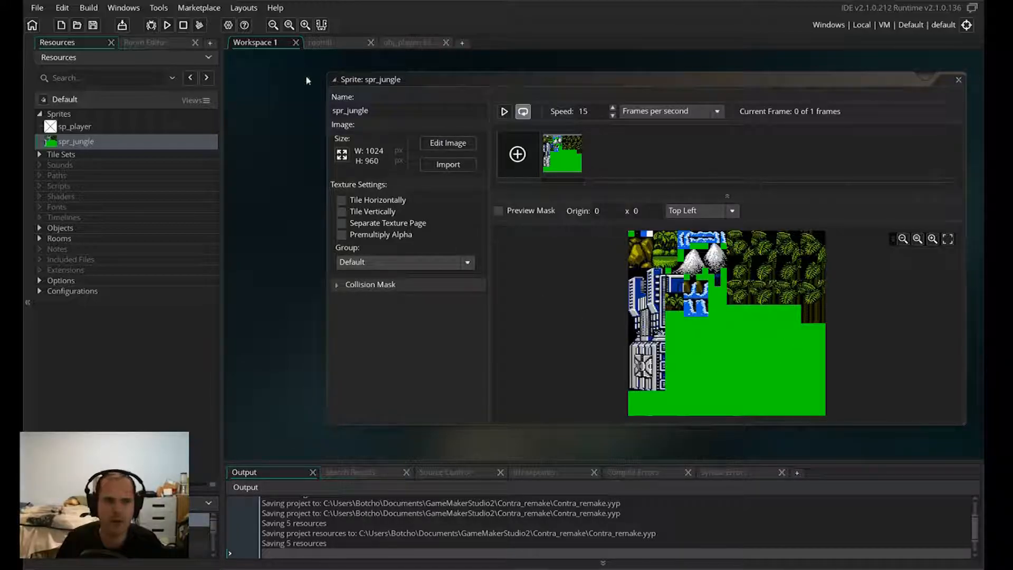
pyautogui.click(959, 81)
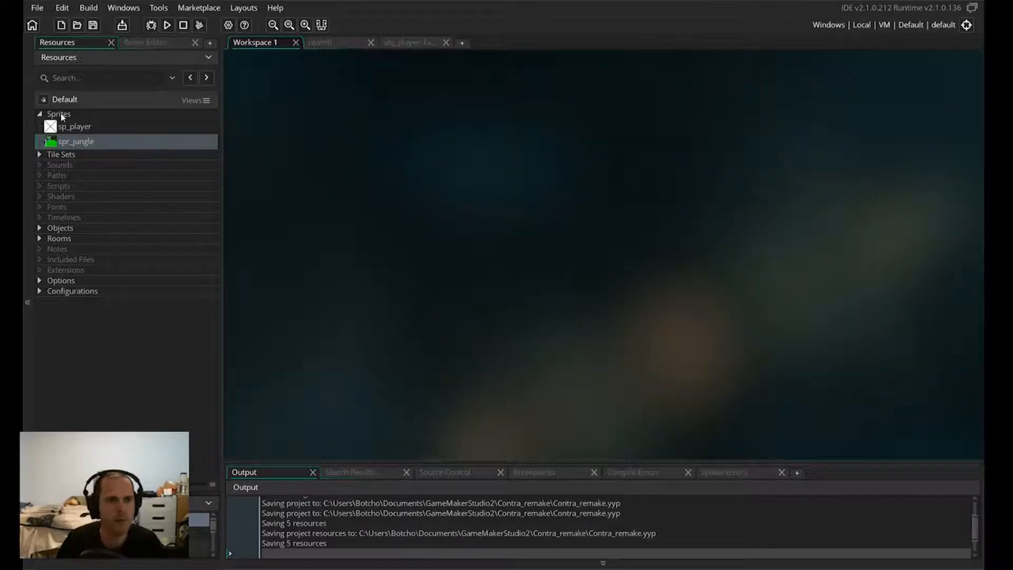
# - Create a second sprite named spr_palm and import the same jungle tileset image into it
pyautogui.rightClick(58, 114)
pyautogui.click(90, 119)
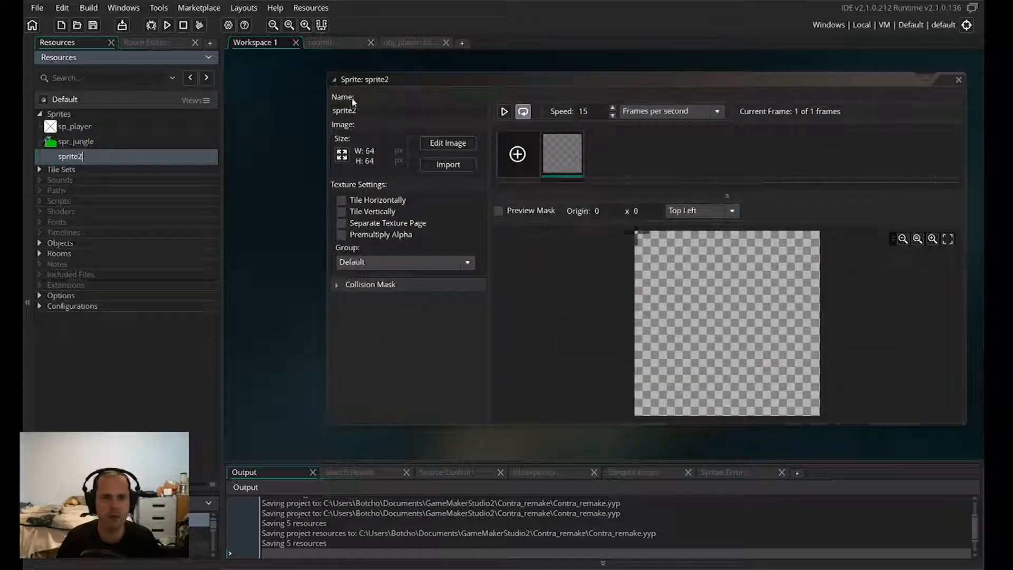
pyautogui.click(366, 110)
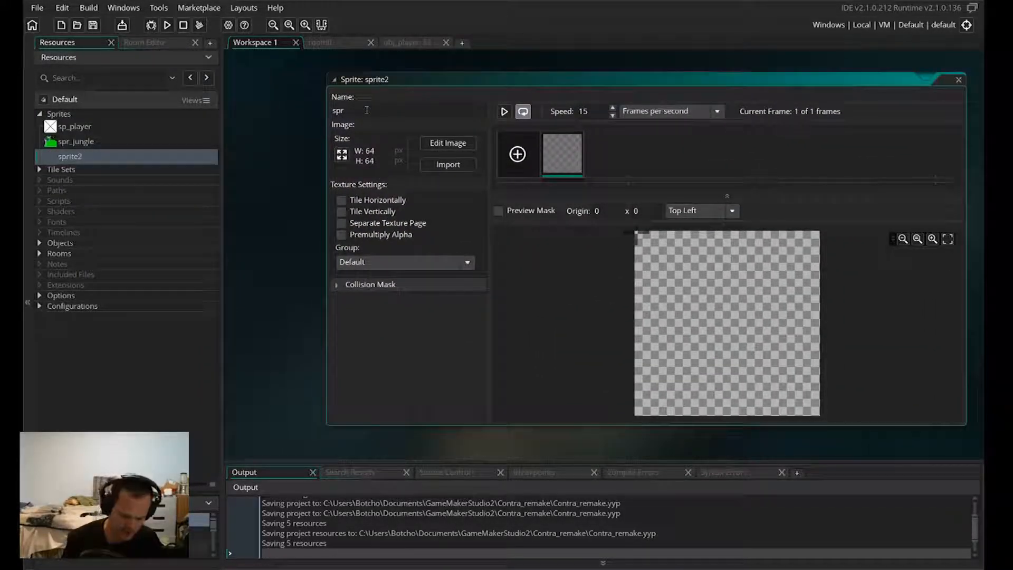
pyautogui.write('Palm')
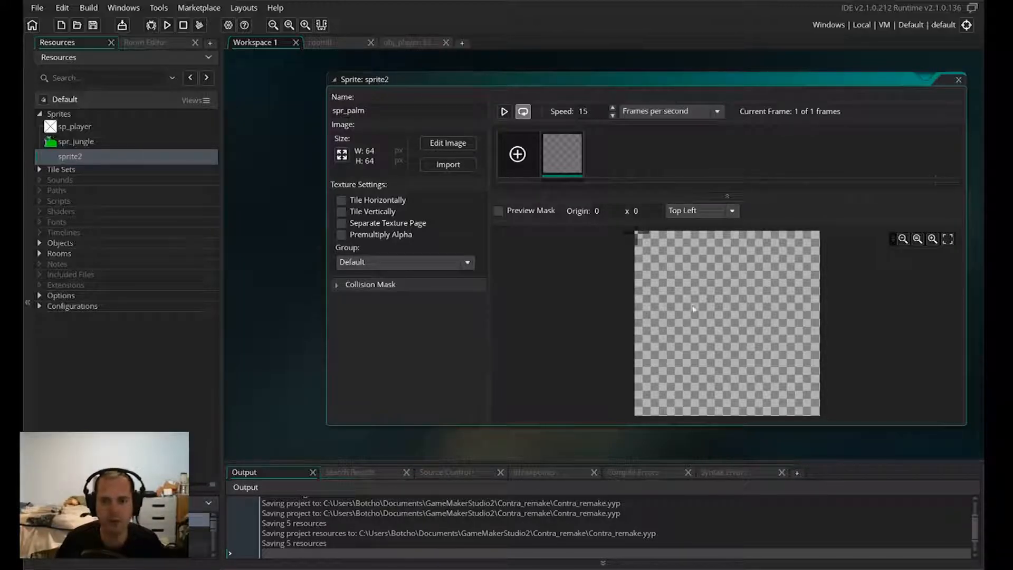
pyautogui.click(443, 166)
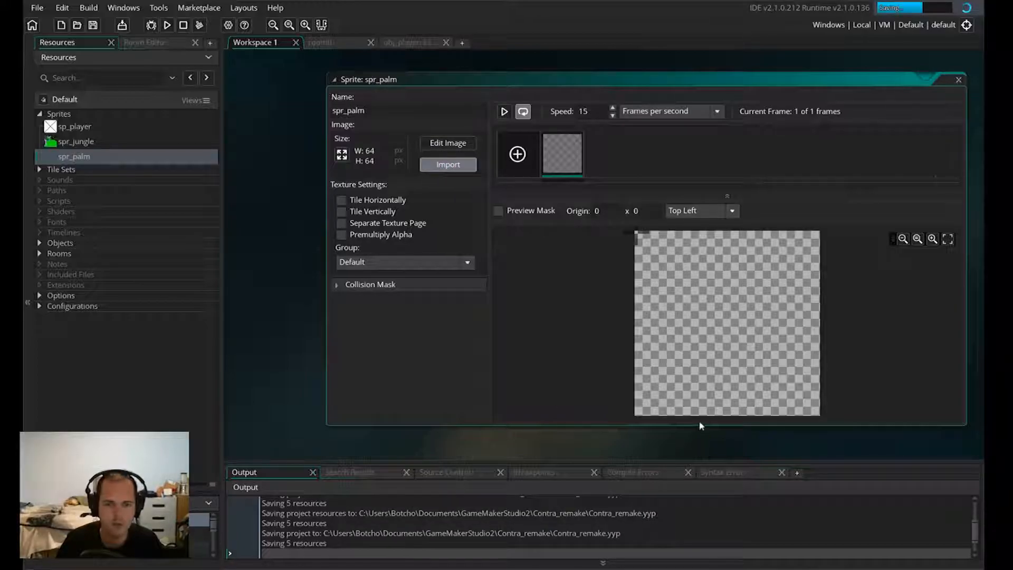
pyautogui.click(552, 310)
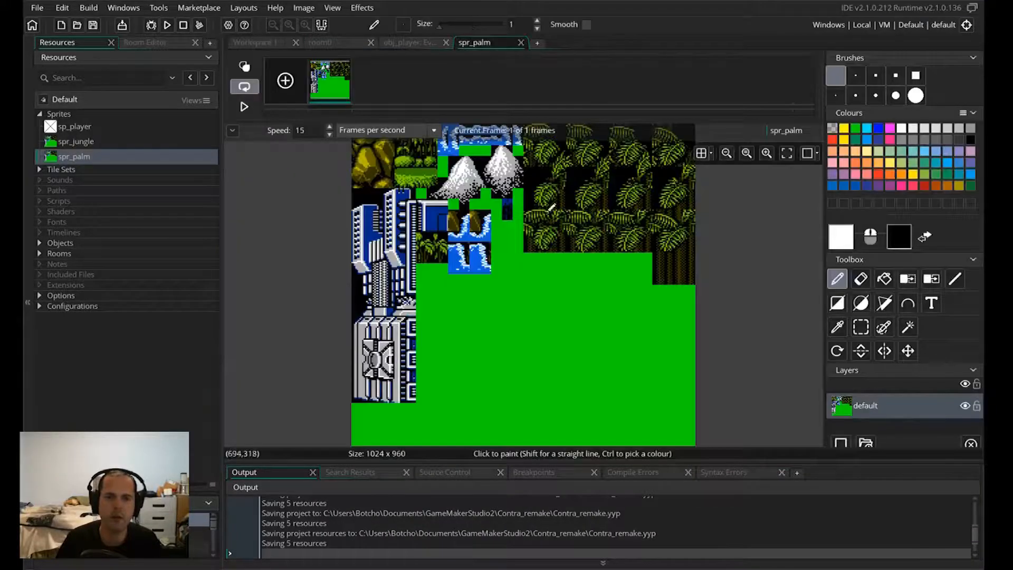
# - Open the spr_palm image for editing and turn on the grid over it
pyautogui.click(332, 13)
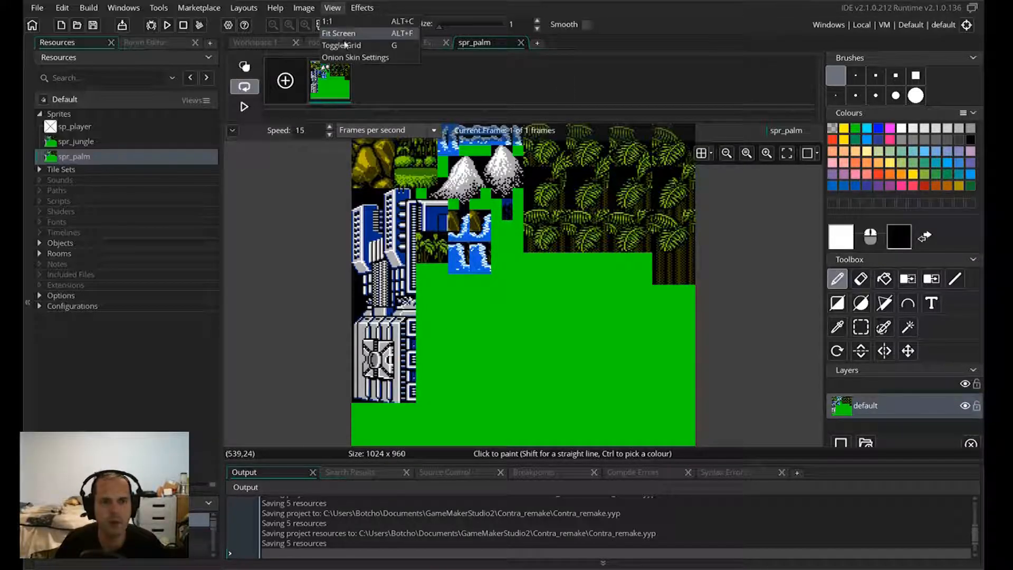
pyautogui.click(343, 46)
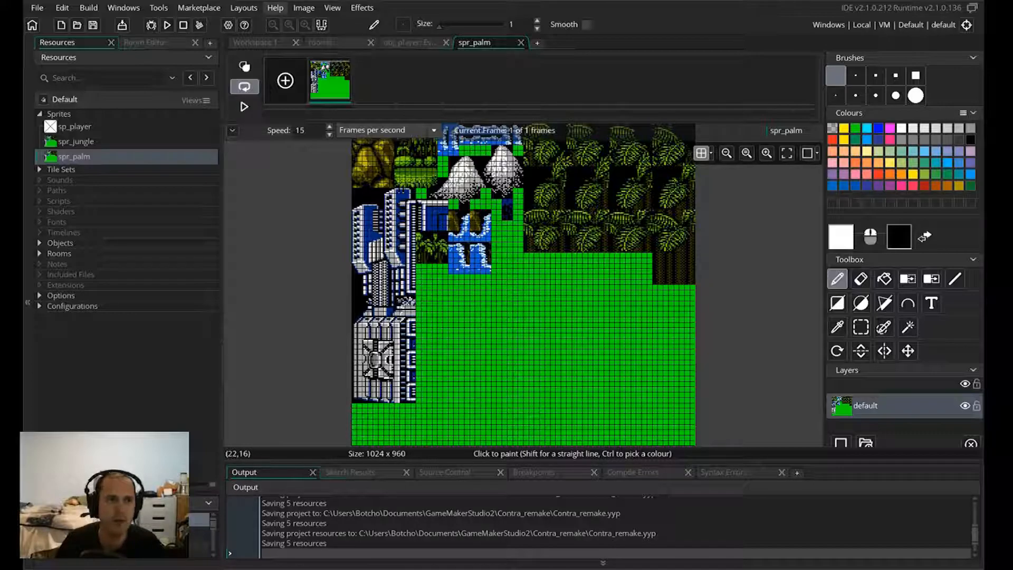
# - Set the image editor grid's horizontal and vertical pixel spacing to 32 in the preferences and turn on Snap to Grid
pyautogui.click(37, 7)
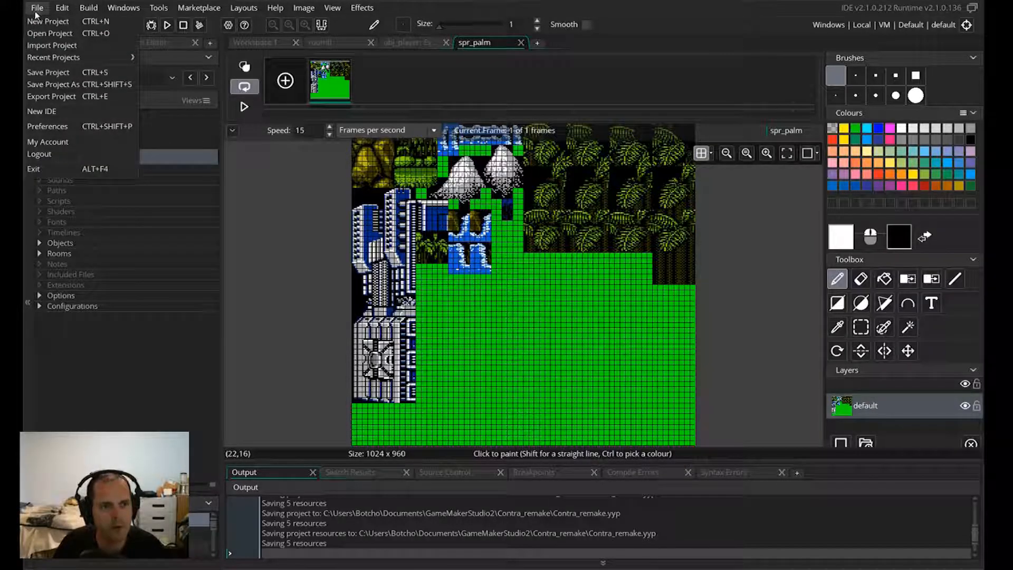
pyautogui.click(44, 126)
pyautogui.click(291, 146)
pyautogui.click(298, 182)
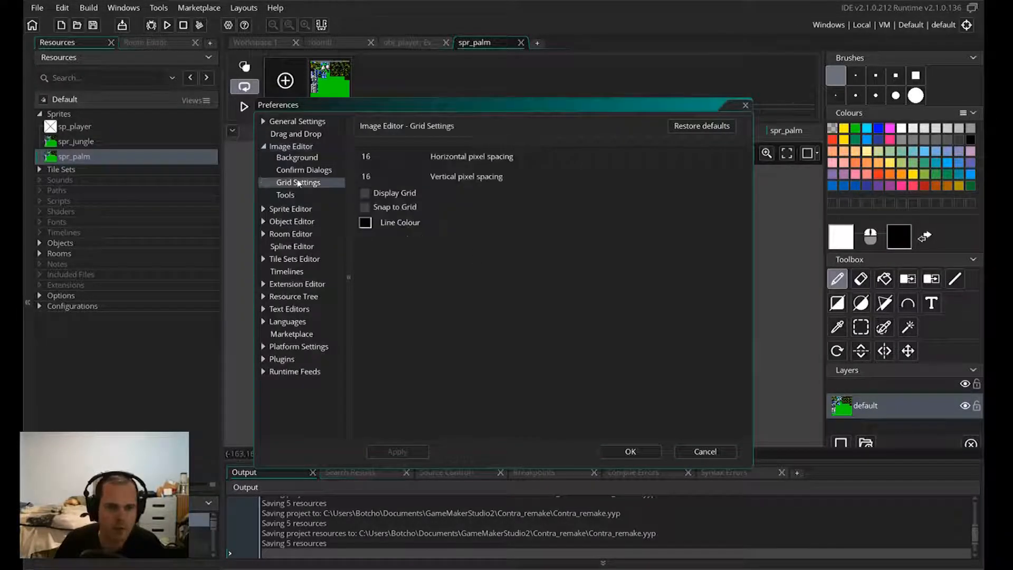
pyautogui.press('BackSpace')
pyautogui.press('BackSpace')
pyautogui.click(407, 173)
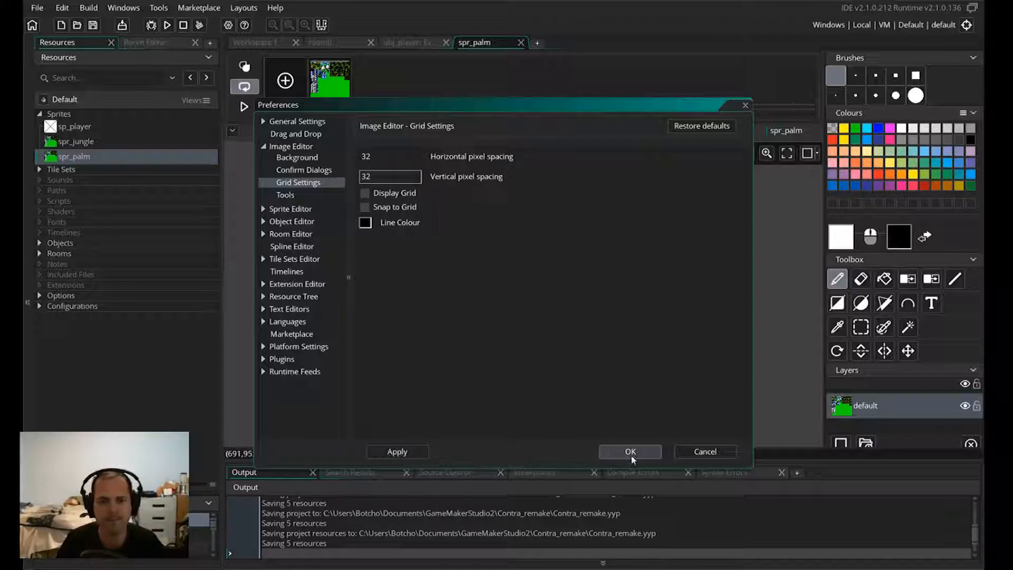
pyautogui.click(363, 207)
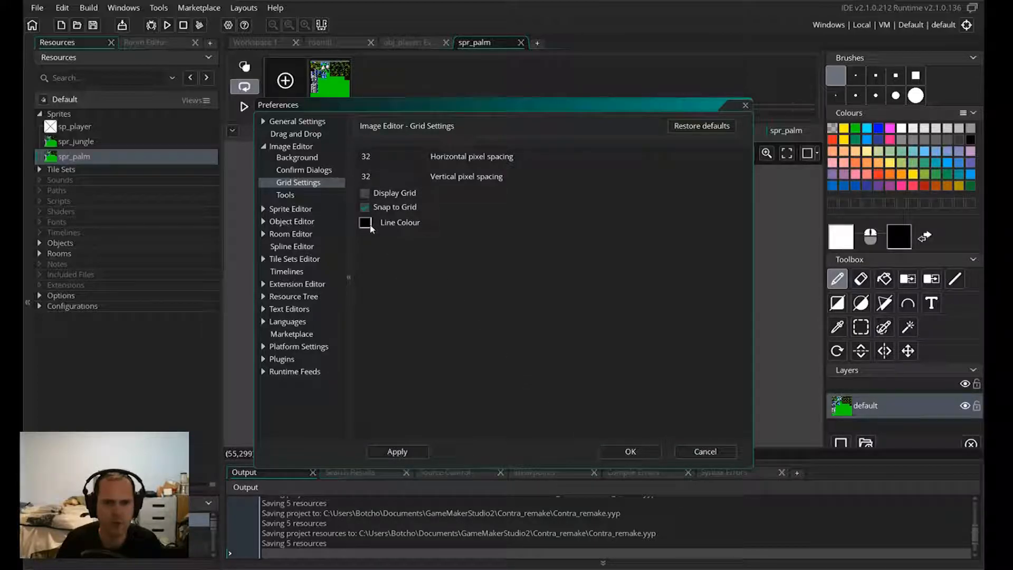
# - Set the grid line colour to cyan (00FFFF), confirm the preferences and show the grid over the spr_palm image
pyautogui.click(365, 223)
pyautogui.moveTo(404, 174)
pyautogui.mouseDown()
pyautogui.moveTo(423, 178)
pyautogui.moveTo(400, 179)
pyautogui.mouseUp()
pyautogui.click(248, 294)
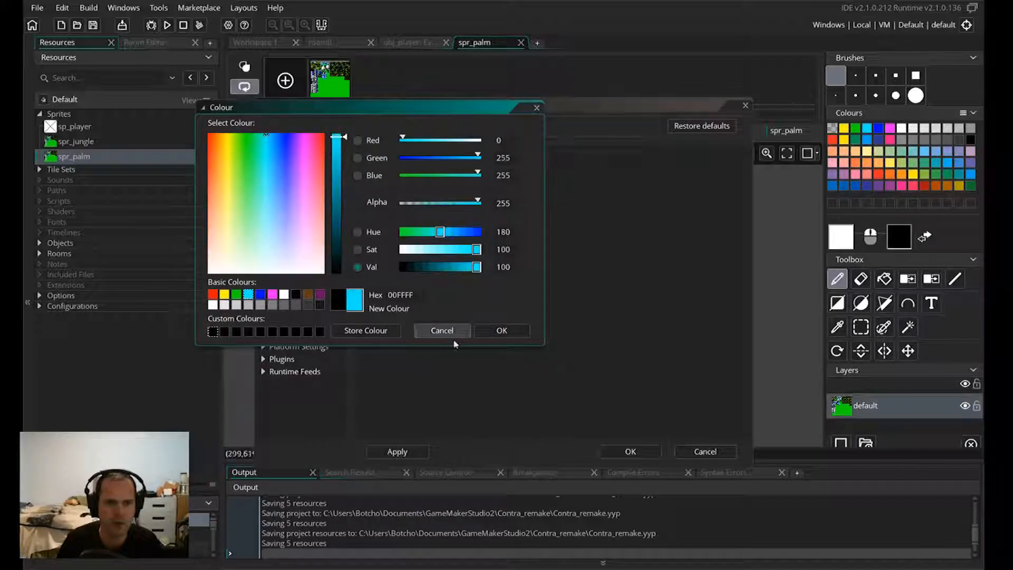
pyautogui.click(486, 333)
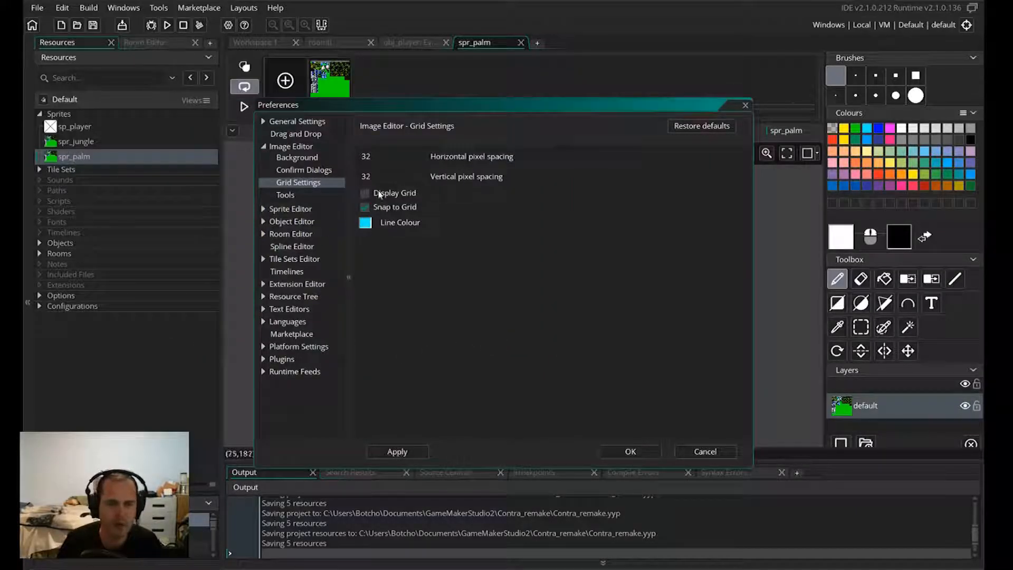
pyautogui.click(631, 452)
pyautogui.click(333, 7)
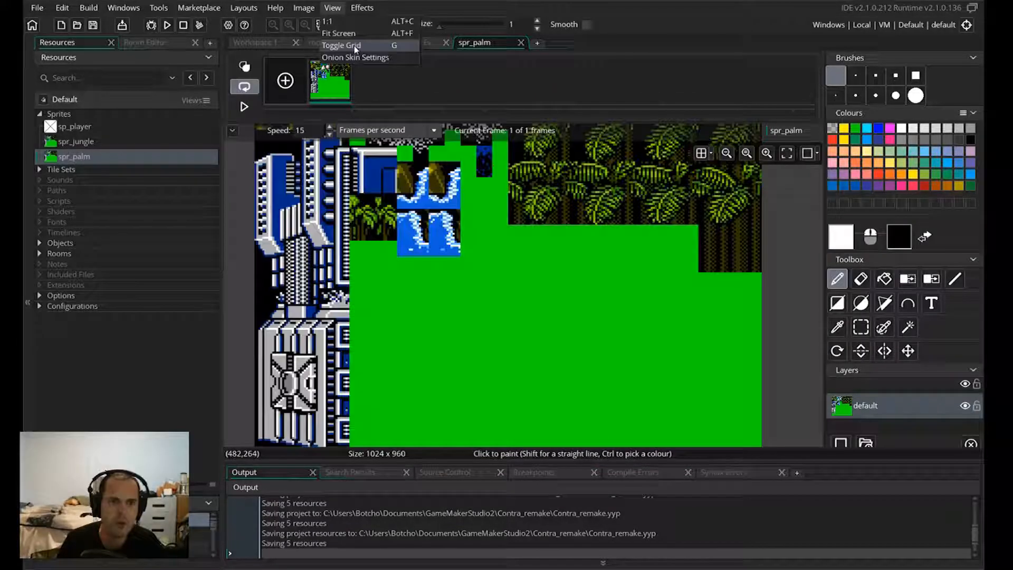
pyautogui.click(351, 47)
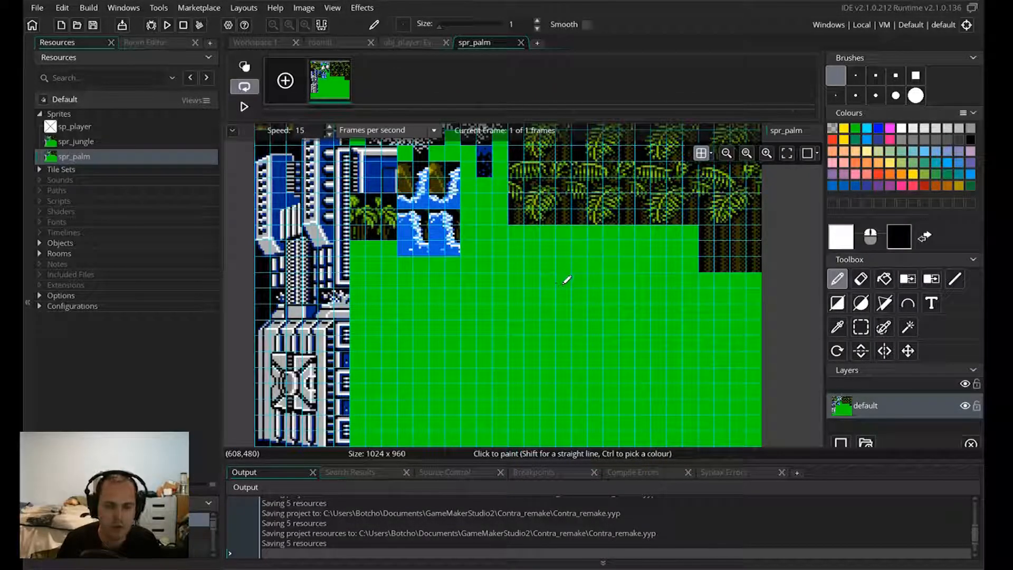
pyautogui.keyDown('ctrl'); pyautogui.scroll(3, 572, 271); pyautogui.keyUp('ctrl')
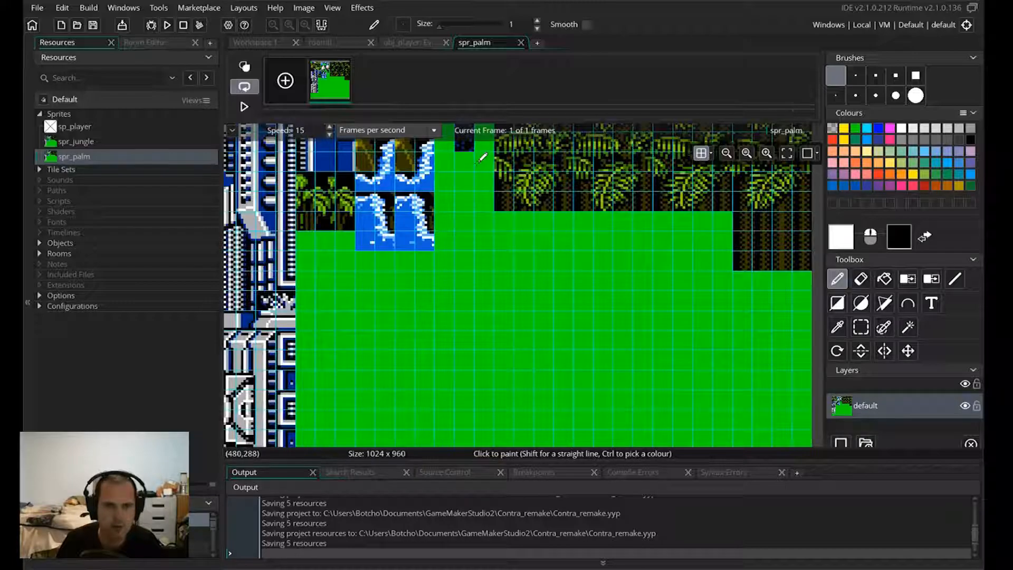
# - Change the image editor's grid line colour to blue (007FFF) and display the grid over spr_palm again
pyautogui.click(37, 7)
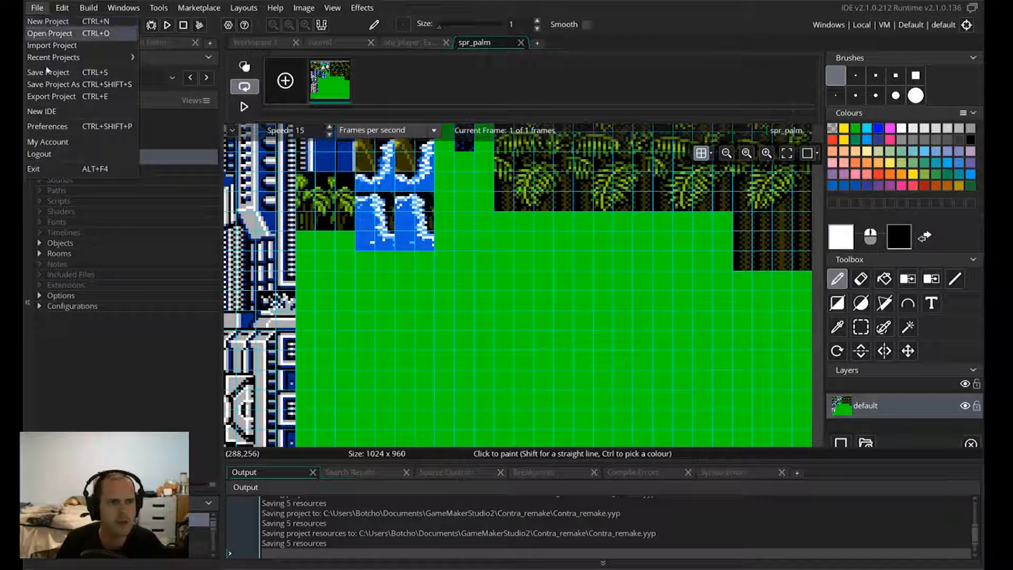
pyautogui.click(49, 126)
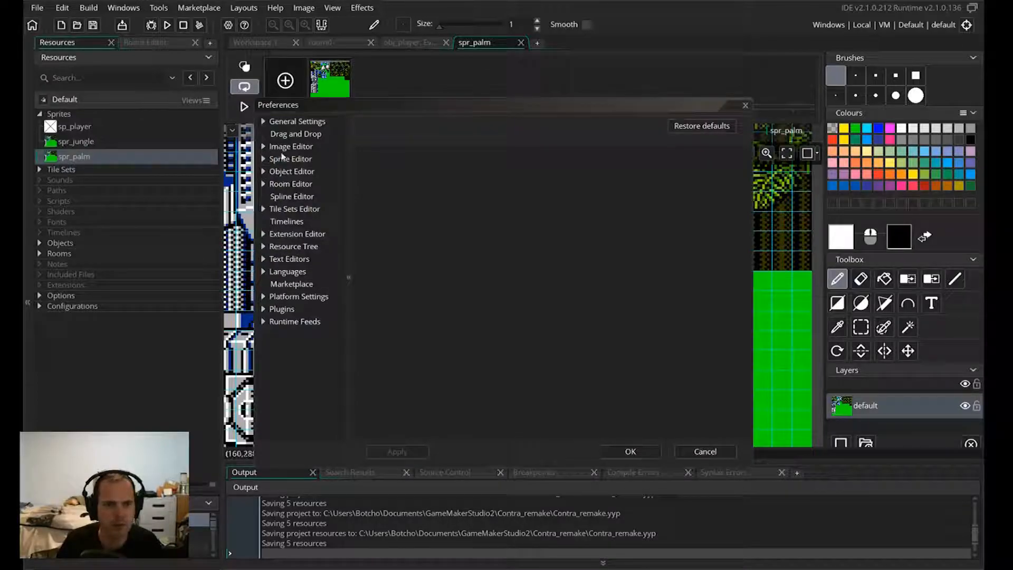
pyautogui.click(280, 146)
pyautogui.click(296, 182)
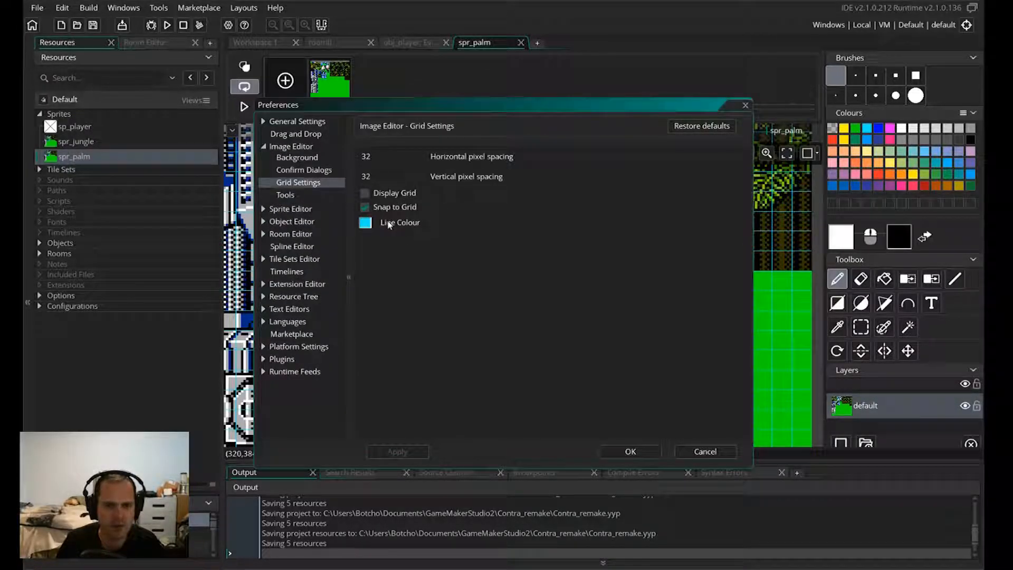
pyautogui.click(366, 223)
pyautogui.click(460, 230)
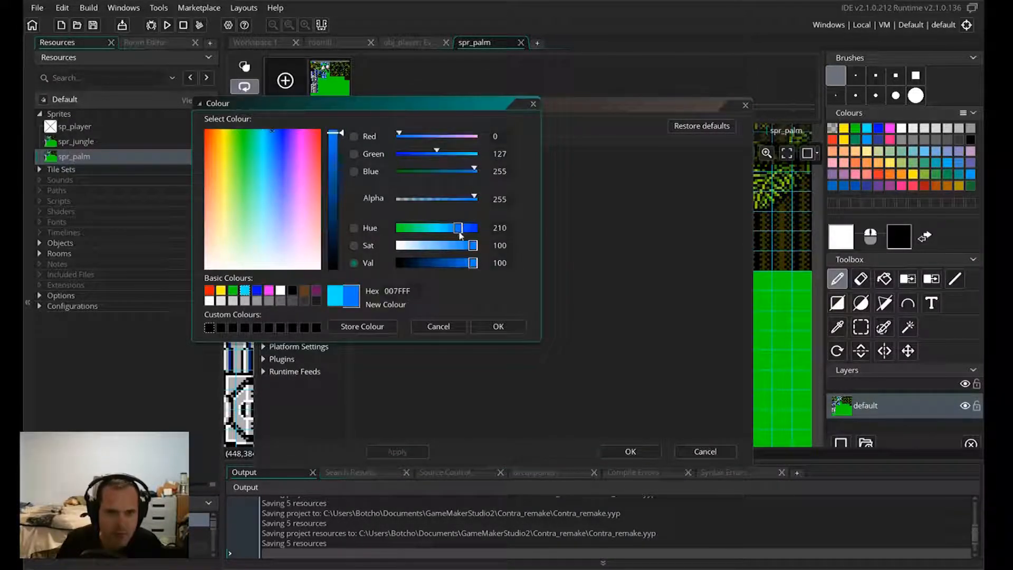
pyautogui.click(499, 326)
pyautogui.click(631, 452)
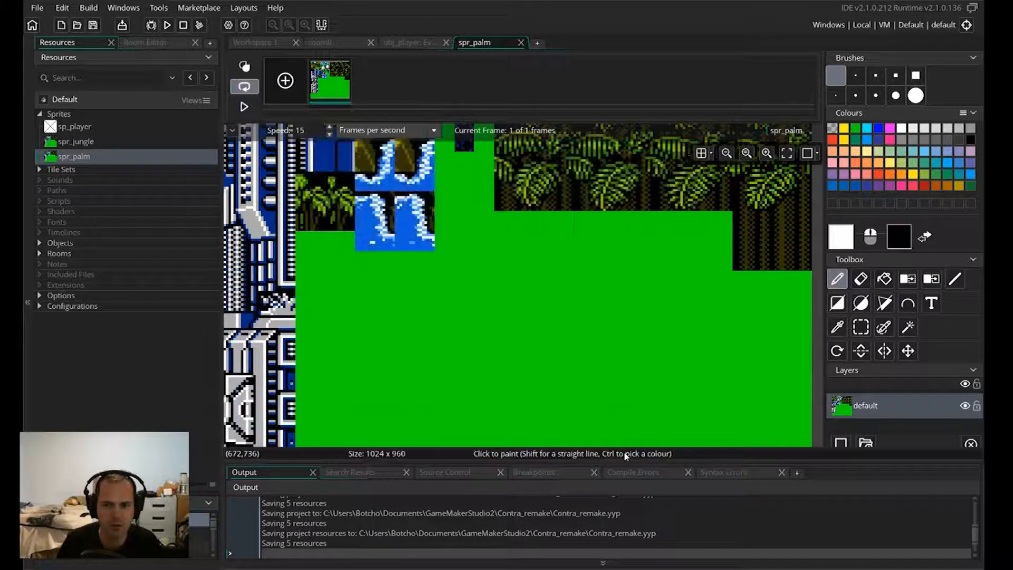
pyautogui.click(333, 7)
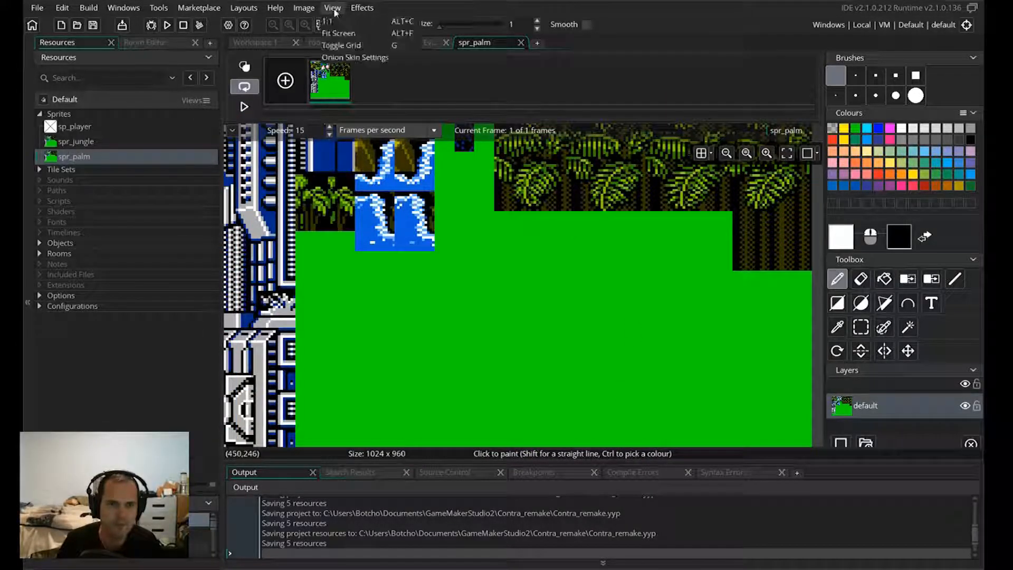
pyautogui.click(343, 39)
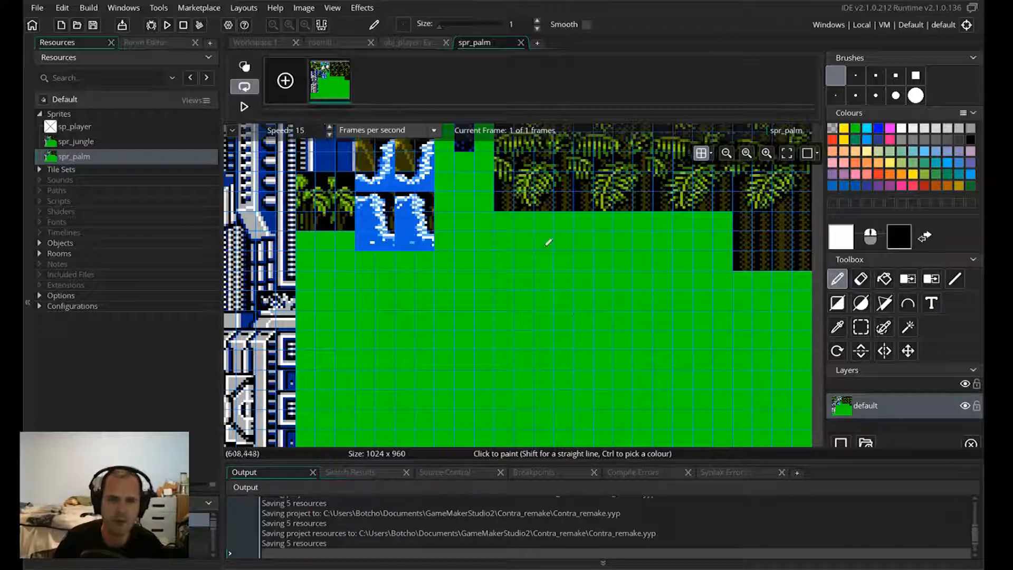
# - Select the block of palm trees beside the mountains with a rectangle selection and crop all frames to it, giving 512 x 384
pyautogui.scroll(5, 620, 282)
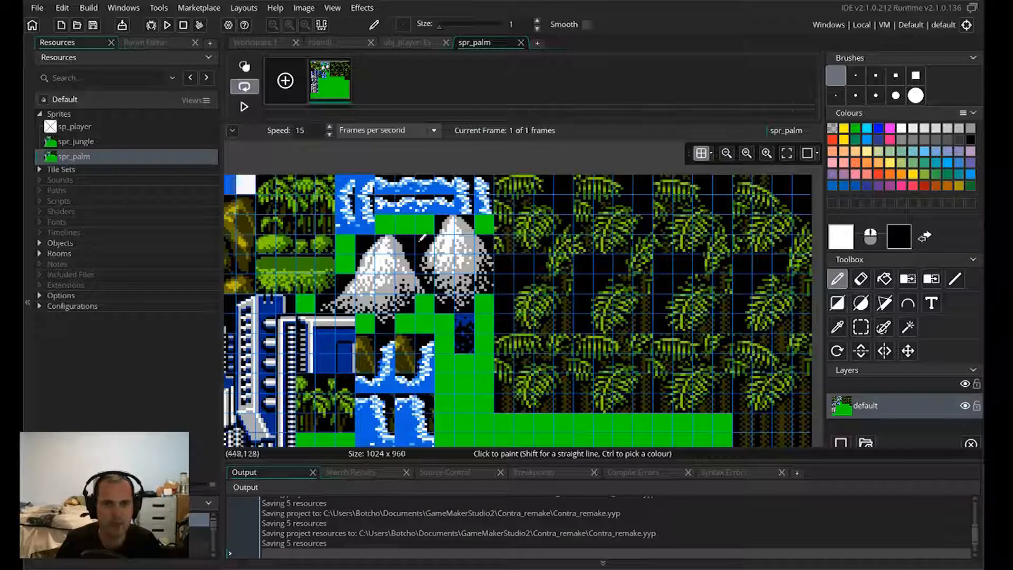
pyautogui.click(861, 328)
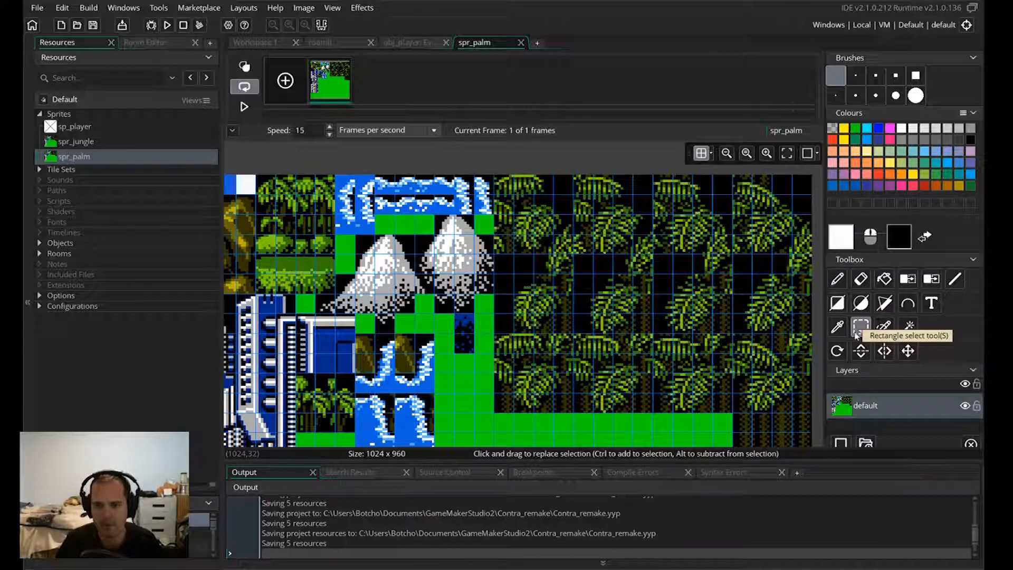
pyautogui.moveTo(745, 351); pyautogui.dragTo(580, 361, button='middle')
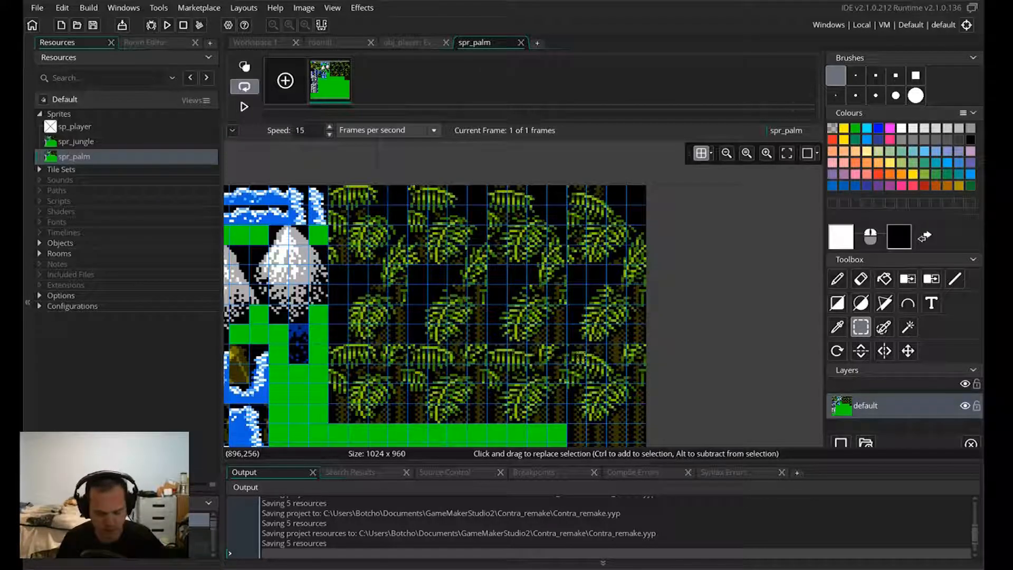
pyautogui.moveTo(454, 300); pyautogui.dragTo(536, 267, button='middle')
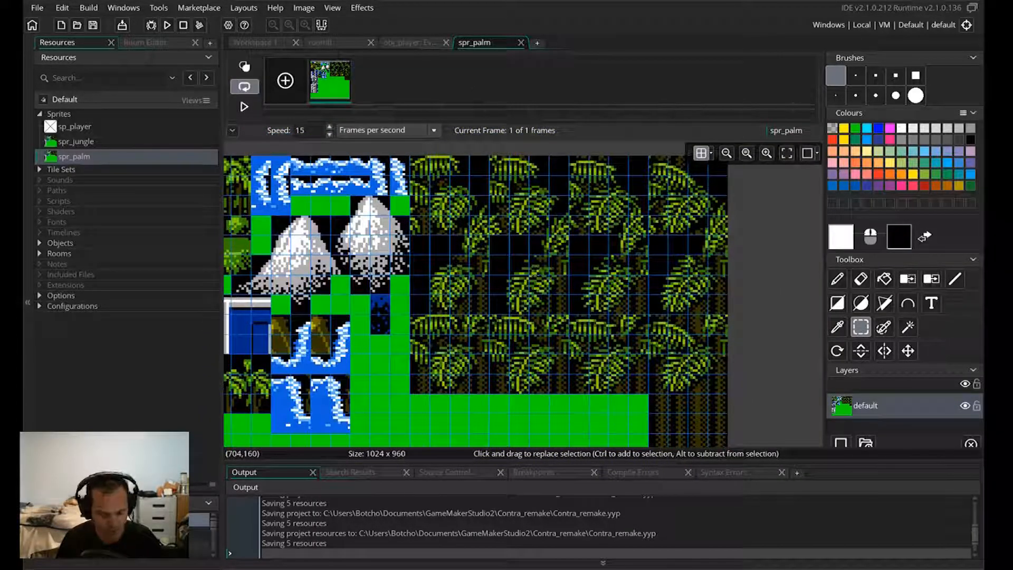
pyautogui.scroll(-2, 536, 270)
pyautogui.scroll(6, 537, 270)
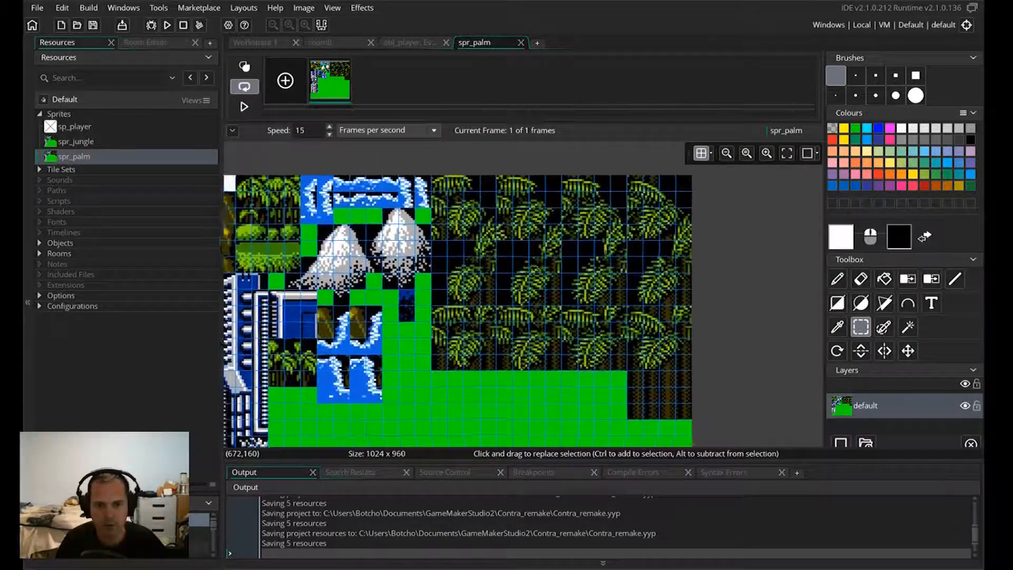
pyautogui.scroll(-4, 538, 271)
pyautogui.scroll(5, 538, 270)
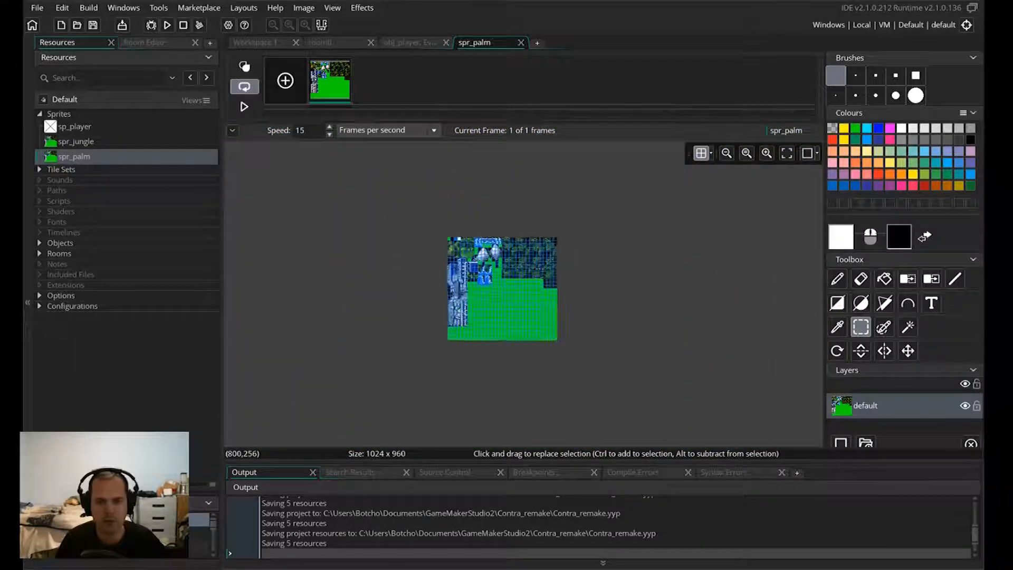
pyautogui.scroll(2, 539, 272)
pyautogui.moveTo(514, 195); pyautogui.dragTo(490, 271, button='middle')
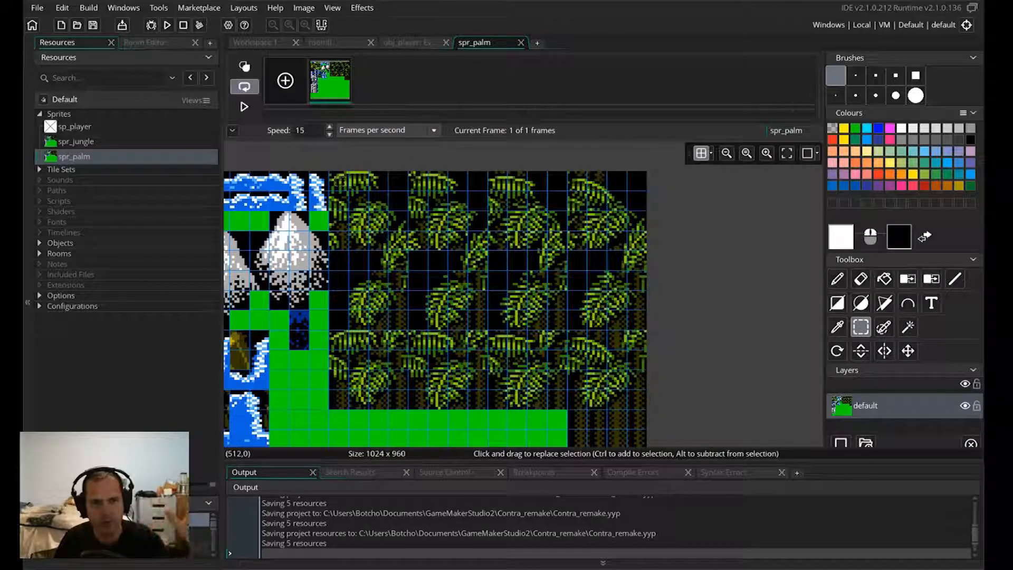
pyautogui.moveTo(328, 171); pyautogui.dragTo(651, 410)
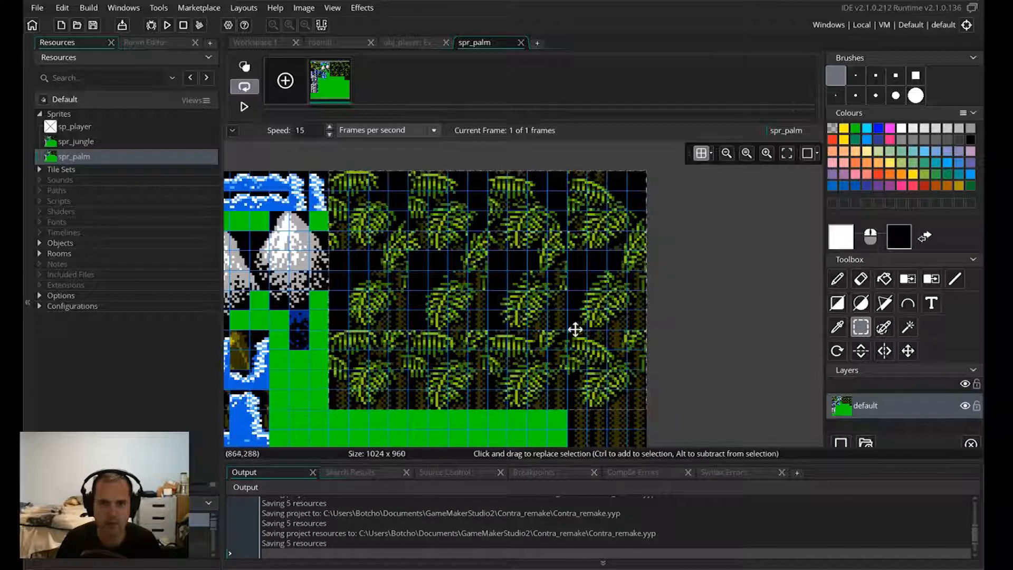
pyautogui.click(304, 7)
pyautogui.moveTo(363, 8)
pyautogui.moveTo(303, 7)
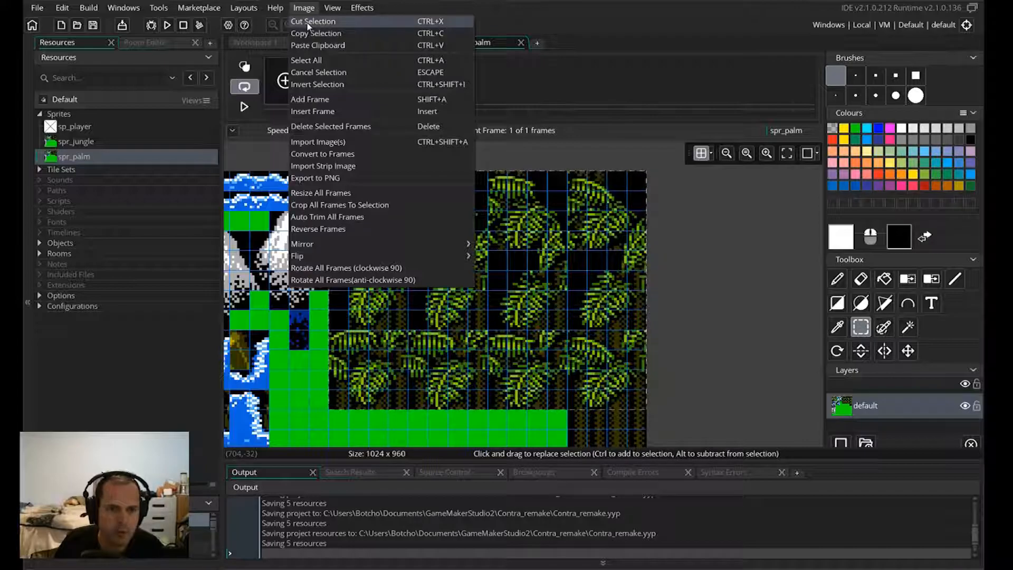
pyautogui.click(356, 205)
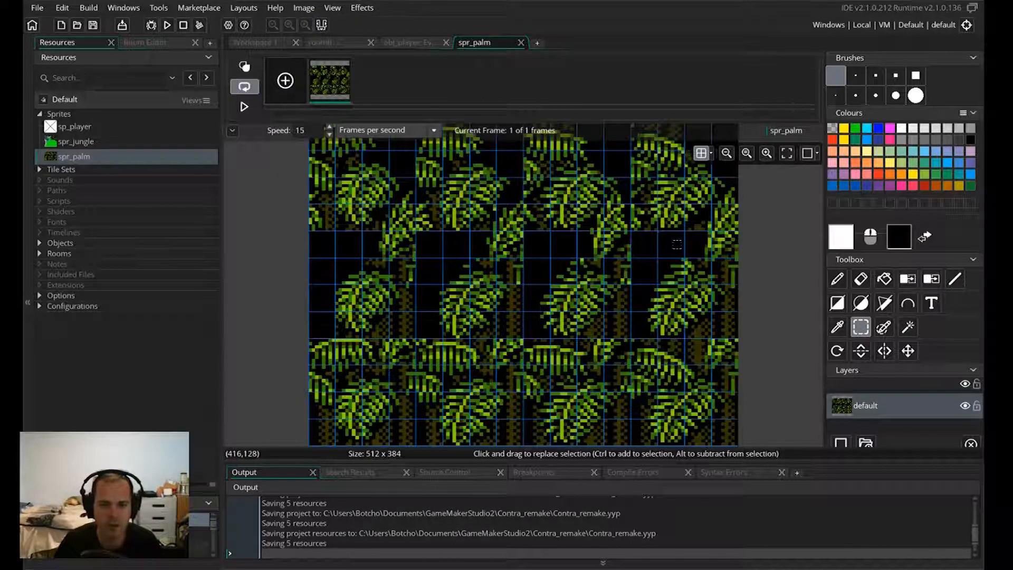
# - Close the spr_palm image editor and expand the Tile Sets group in the project resources
pyautogui.scroll(-2, 613, 273)
pyautogui.scroll(3, 610, 280)
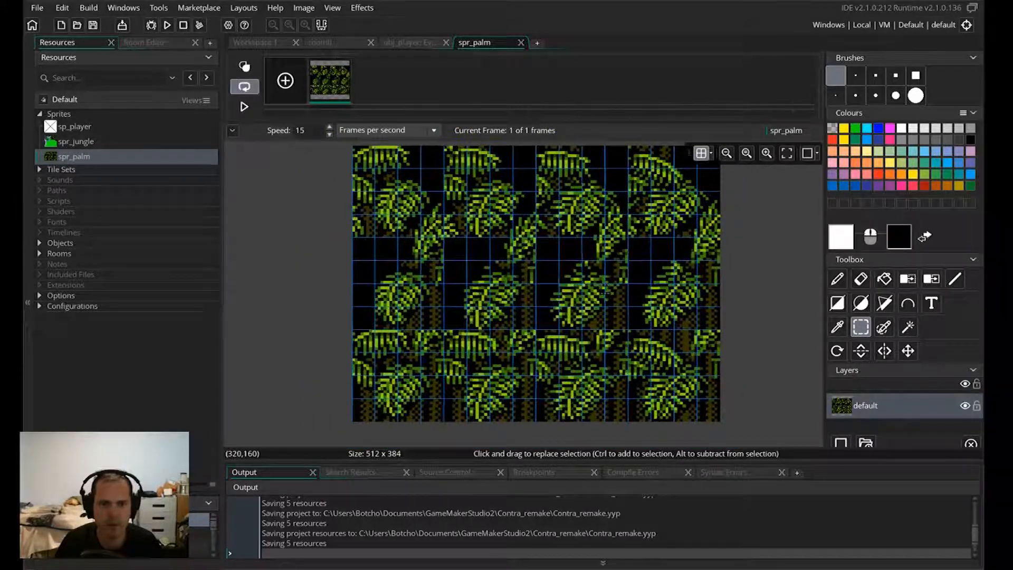
pyautogui.scroll(-1, 606, 285)
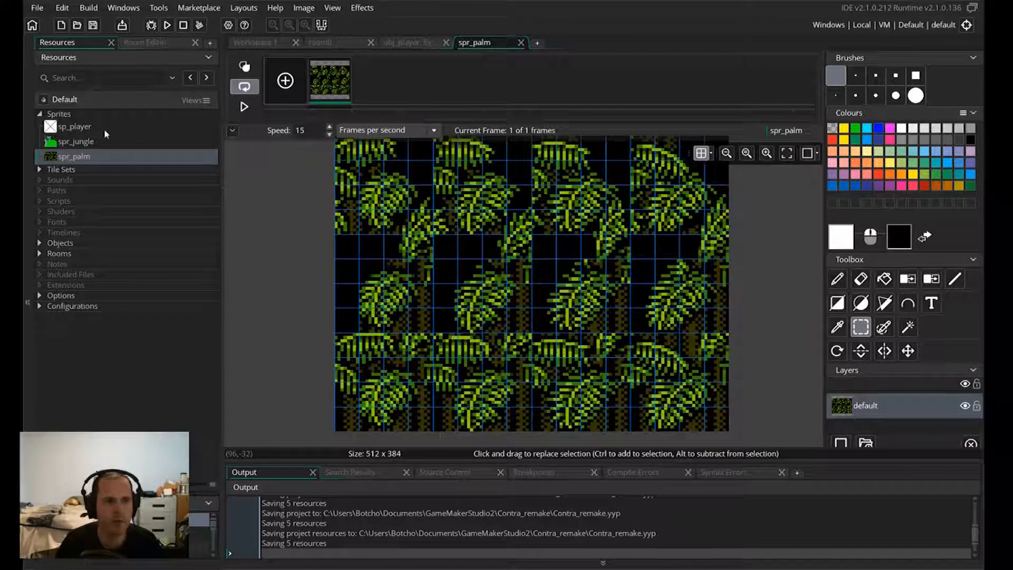
pyautogui.hotkey('ctrl', 'w')
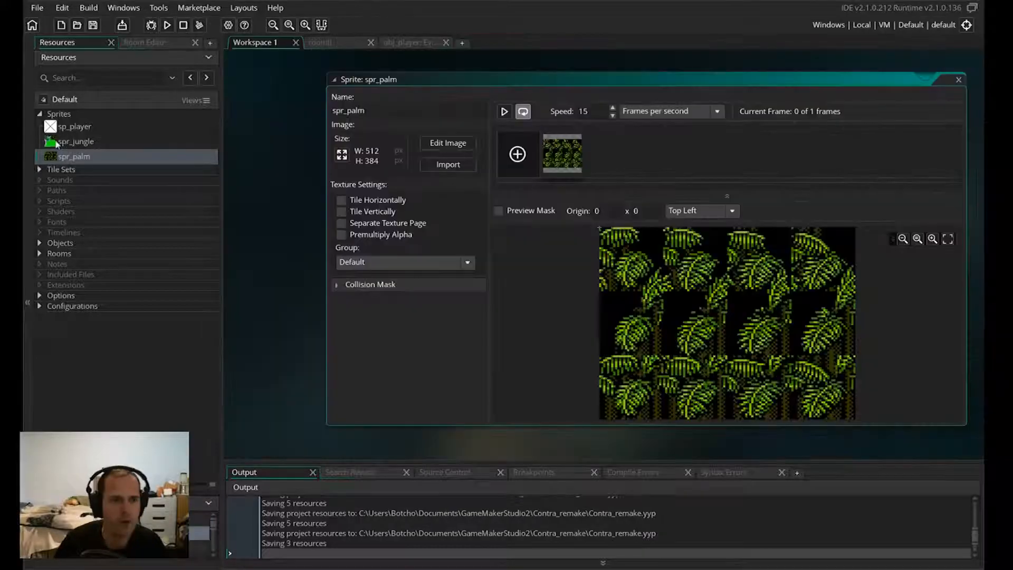
pyautogui.click(46, 170)
pyautogui.click(40, 169)
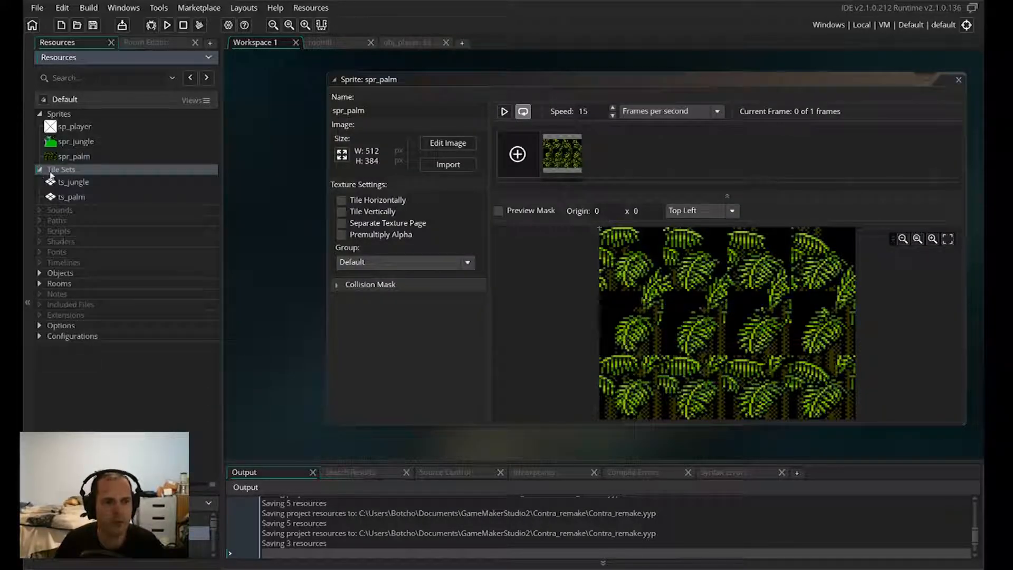
# - Create a sprite named spr_background from the 3328 x 240 level image and open it for image editing
pyautogui.rightClick(58, 113)
pyautogui.click(90, 116)
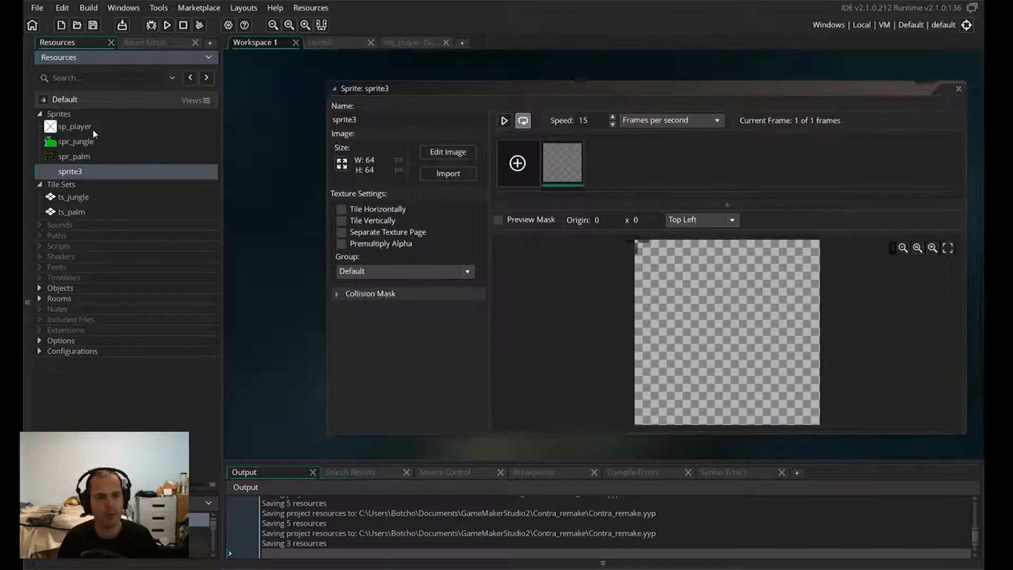
pyautogui.doubleClick(376, 112)
pyautogui.write('spr_background')
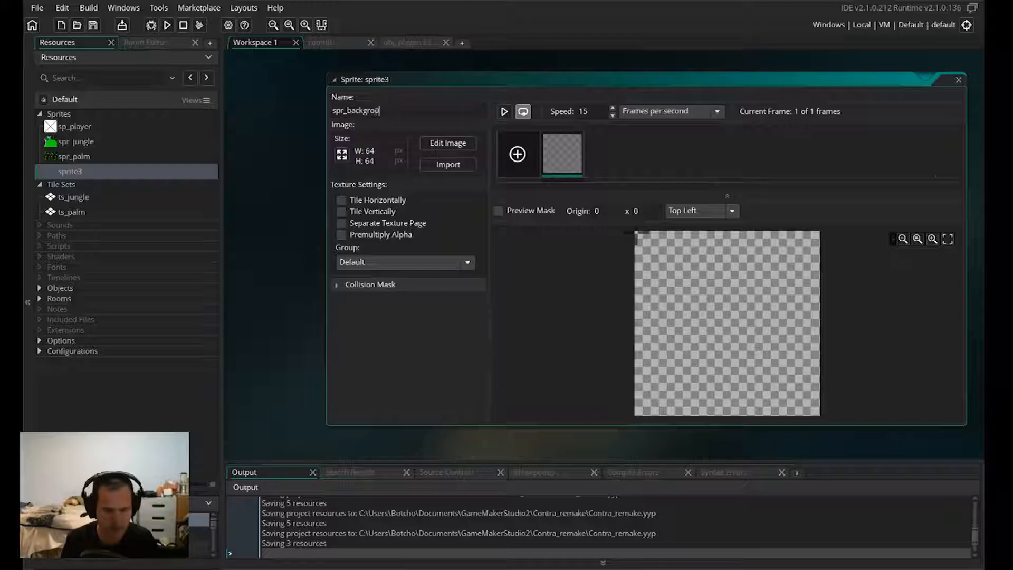
pyautogui.press('Return')
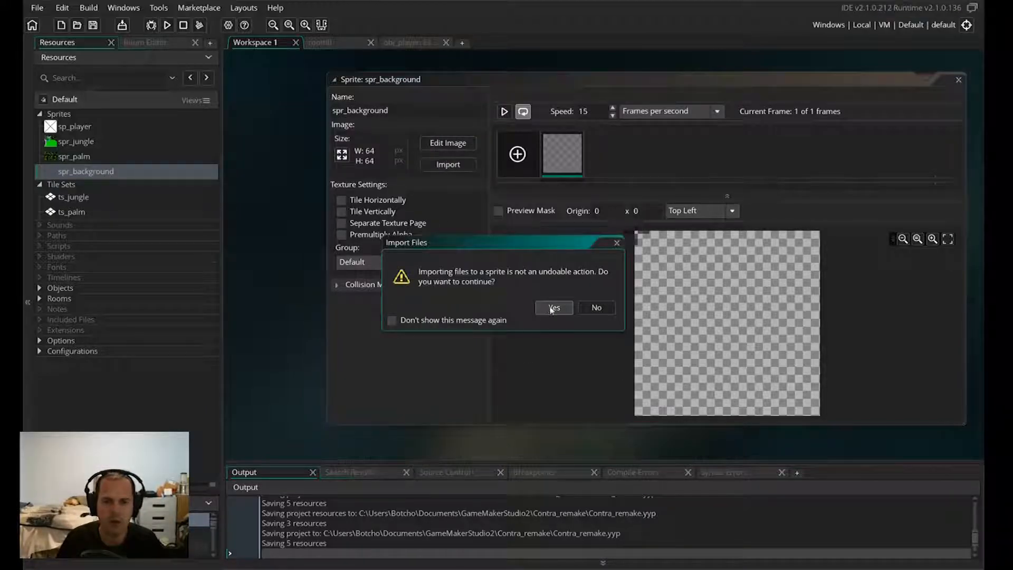
pyautogui.click(554, 308)
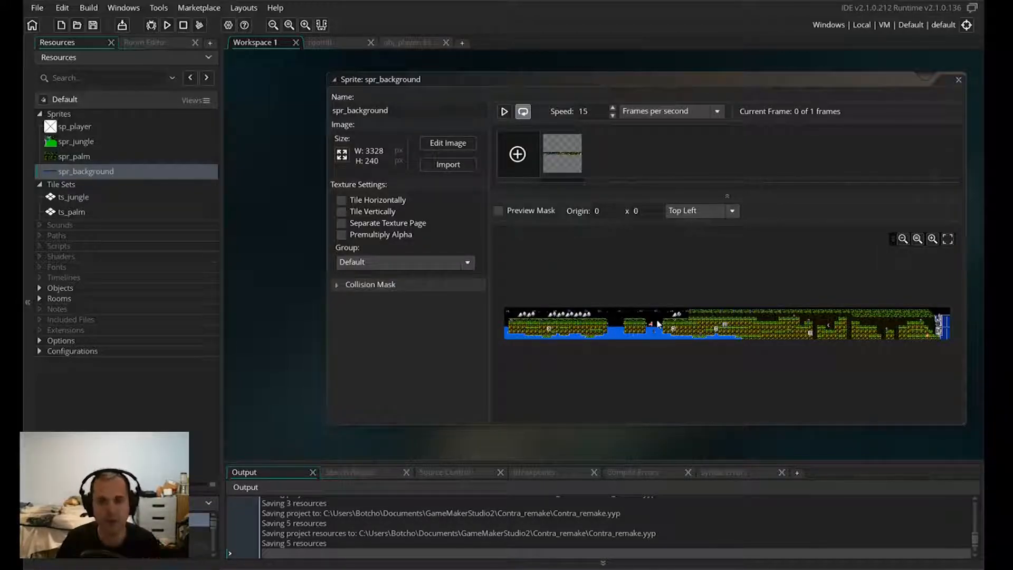
pyautogui.click(448, 143)
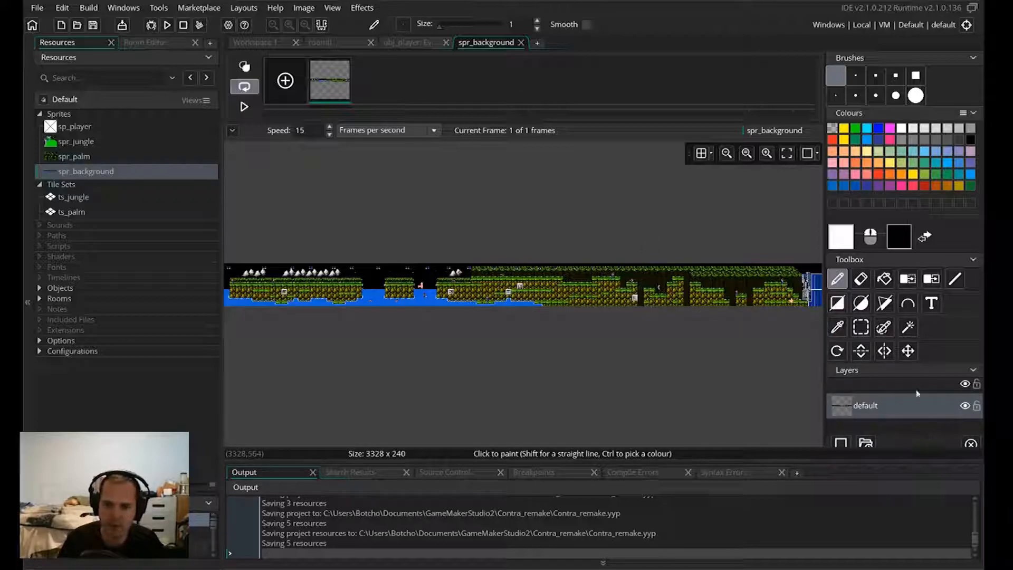
# - Set the opacity of spr_background's default layer to 50 and close the layer properties
pyautogui.rightClick(846, 412)
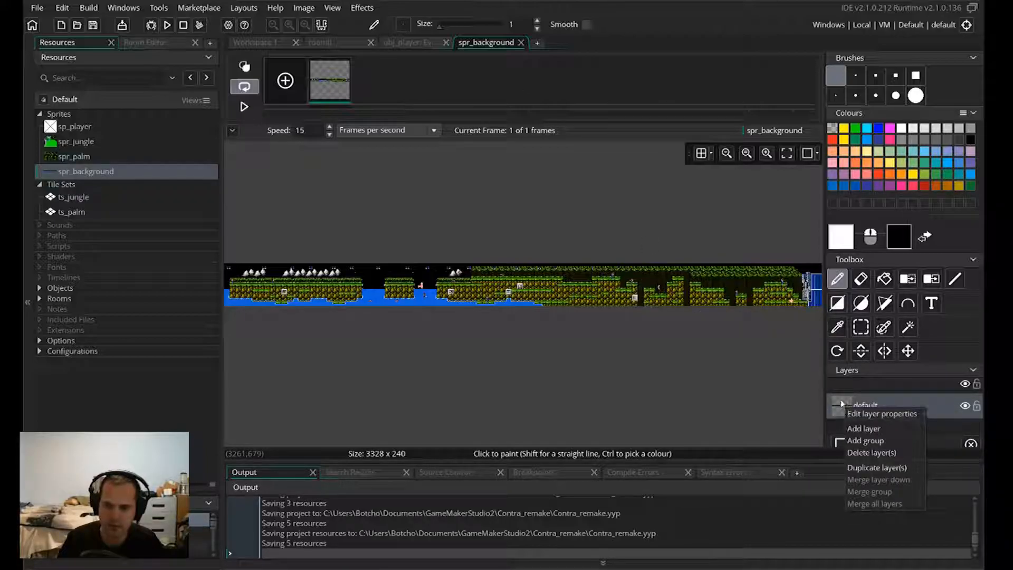
pyautogui.click(878, 415)
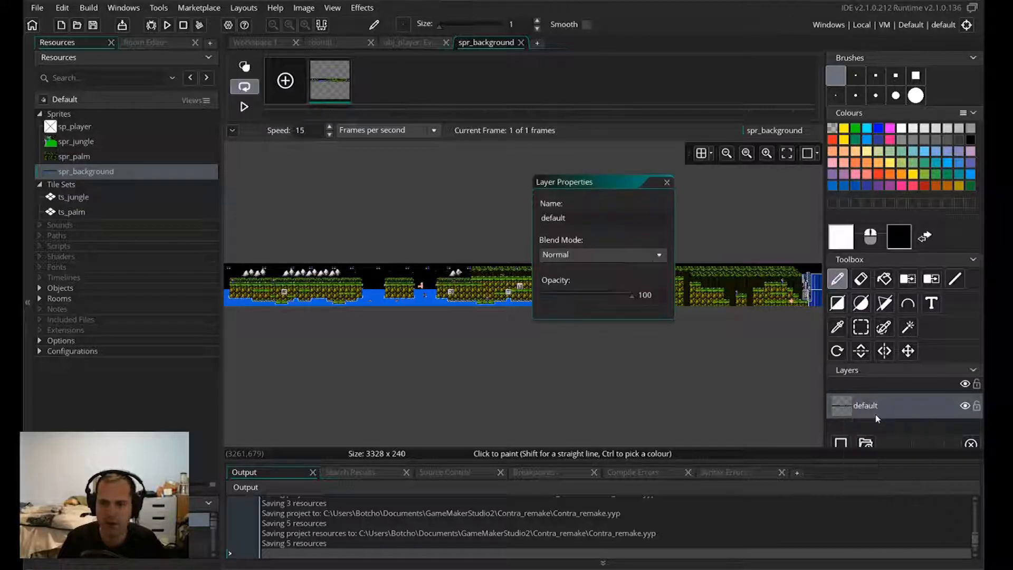
pyautogui.moveTo(633, 297); pyautogui.dragTo(590, 296)
pyautogui.click(659, 257)
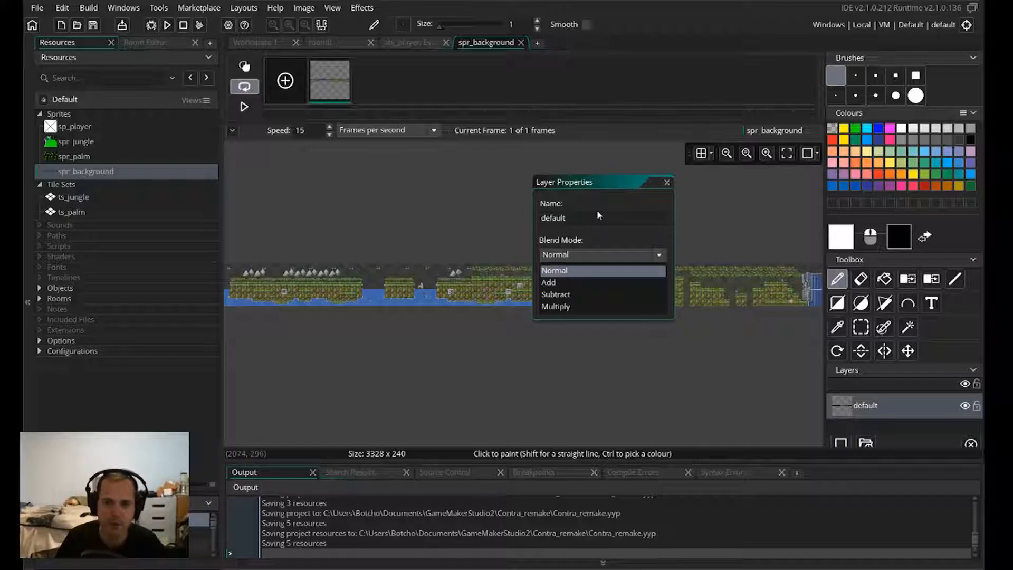
pyautogui.click(605, 236)
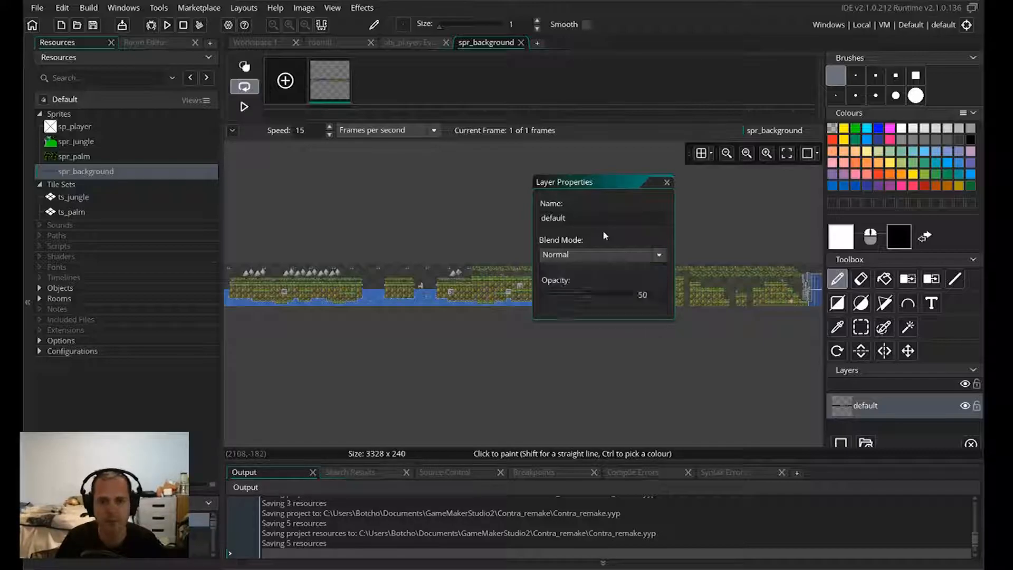
pyautogui.click(667, 182)
# - Inspect the faded level image around the shoreline and close the spr_background image editor
pyautogui.keyDown('ctrl'); pyautogui.scroll(1, 479, 327); pyautogui.keyUp('ctrl')
pyautogui.keyDown('ctrl'); pyautogui.scroll(4, 486, 321); pyautogui.keyUp('ctrl')
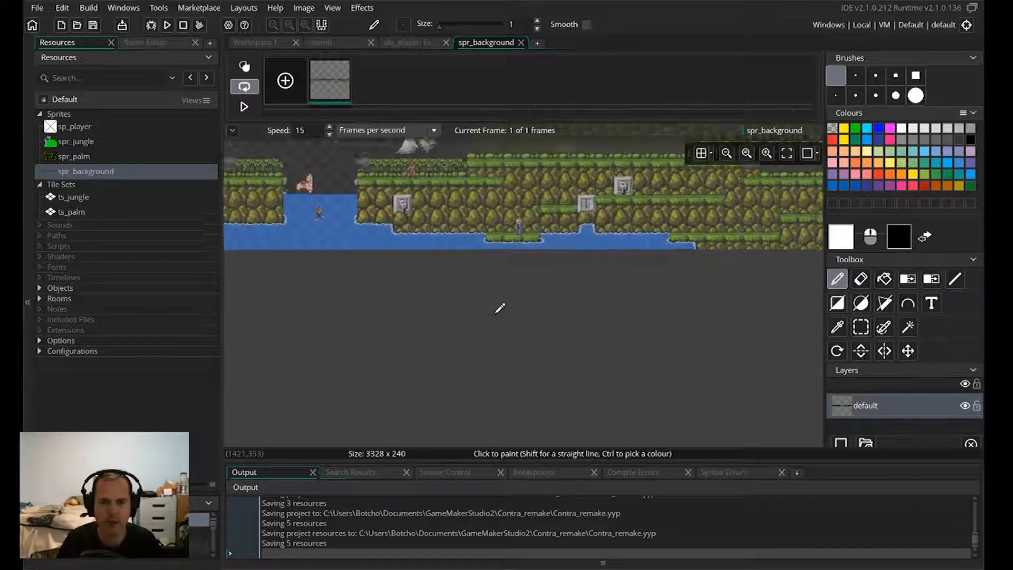
pyautogui.moveTo(544, 169); pyautogui.dragTo(557, 307, button='middle')
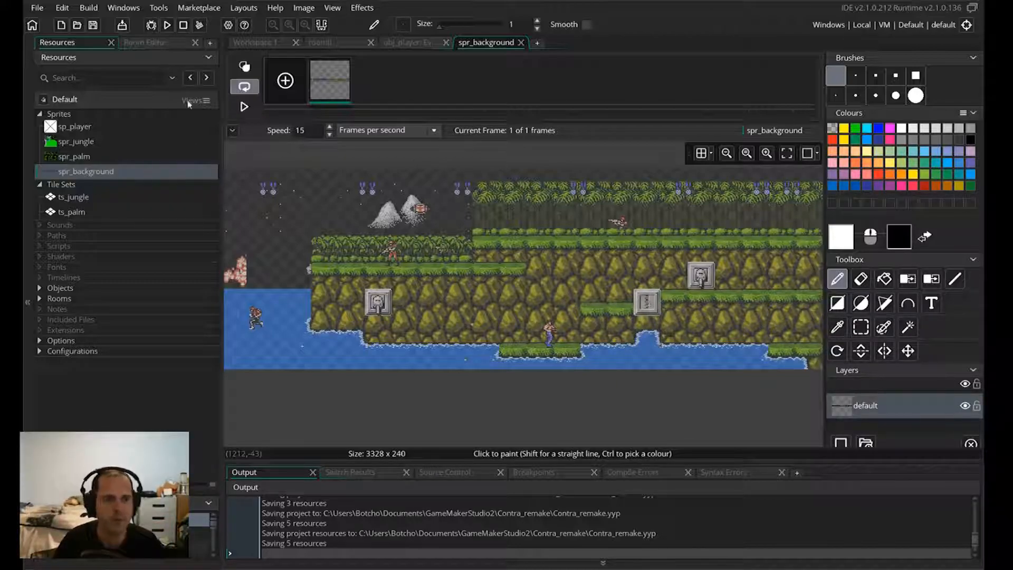
pyautogui.click(521, 43)
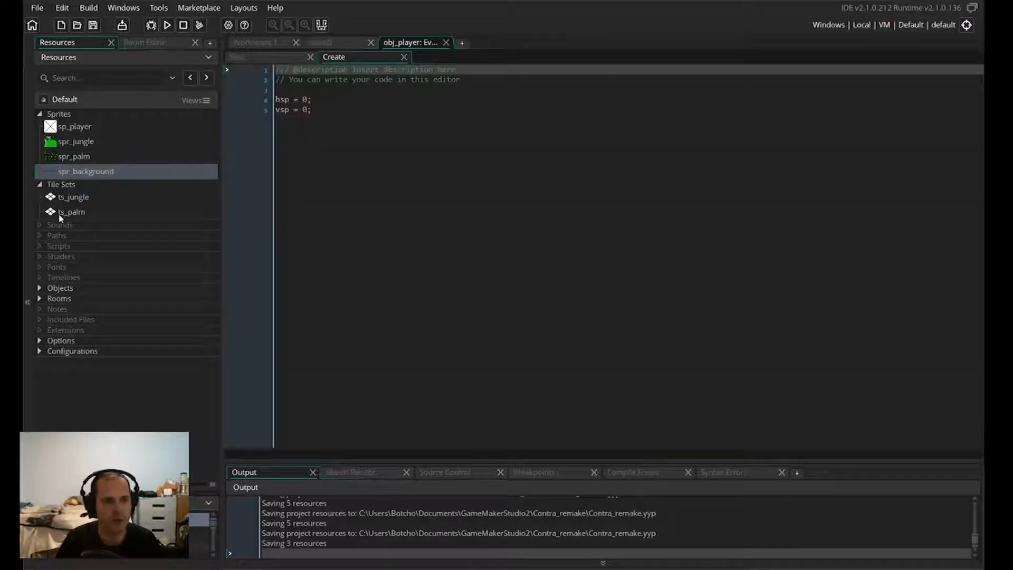
# - Open the ts_jungle tile set and assign spr_jungle as its sprite
pyautogui.click(65, 199)
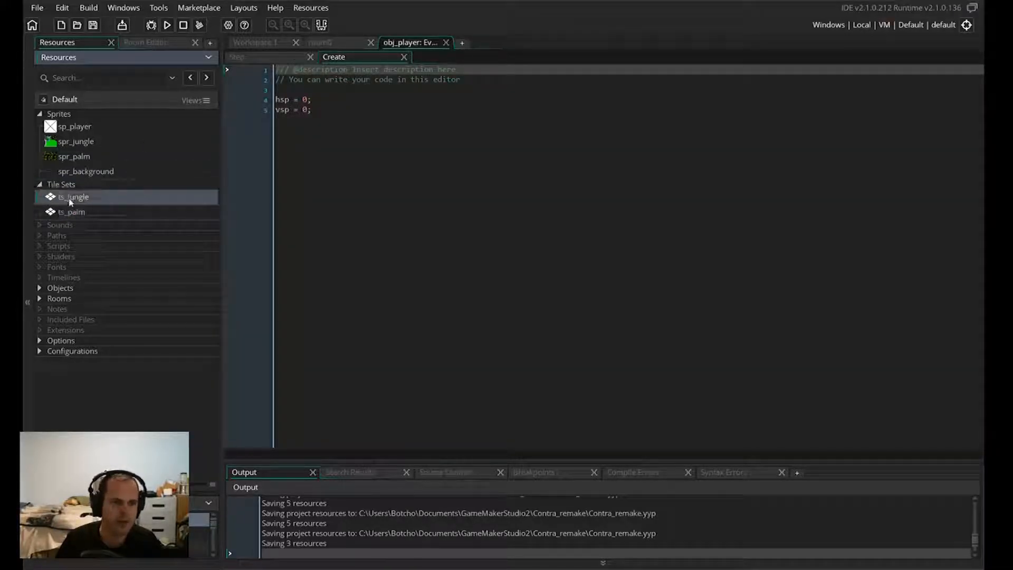
pyautogui.doubleClick(66, 198)
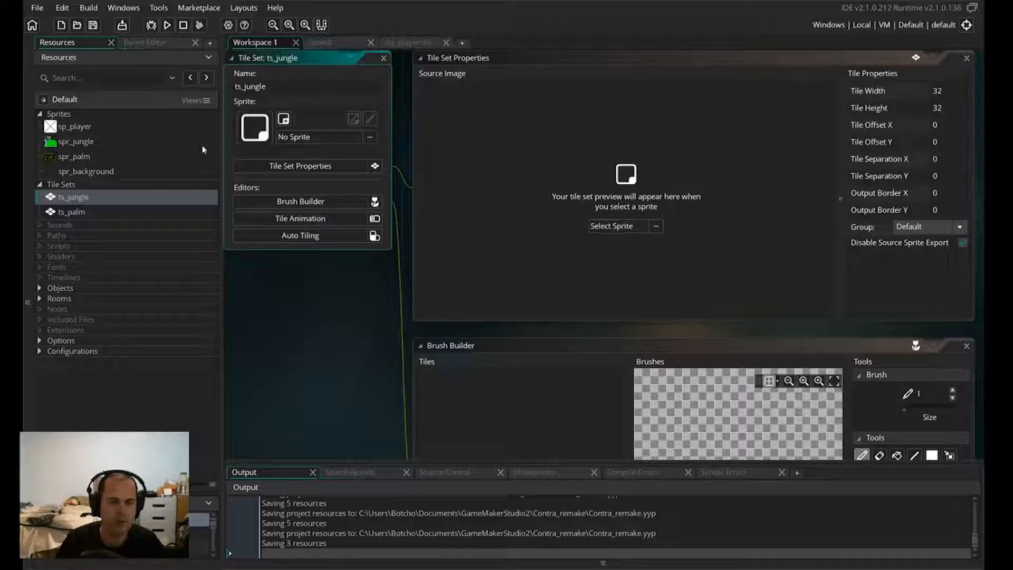
pyautogui.rightClick(67, 184)
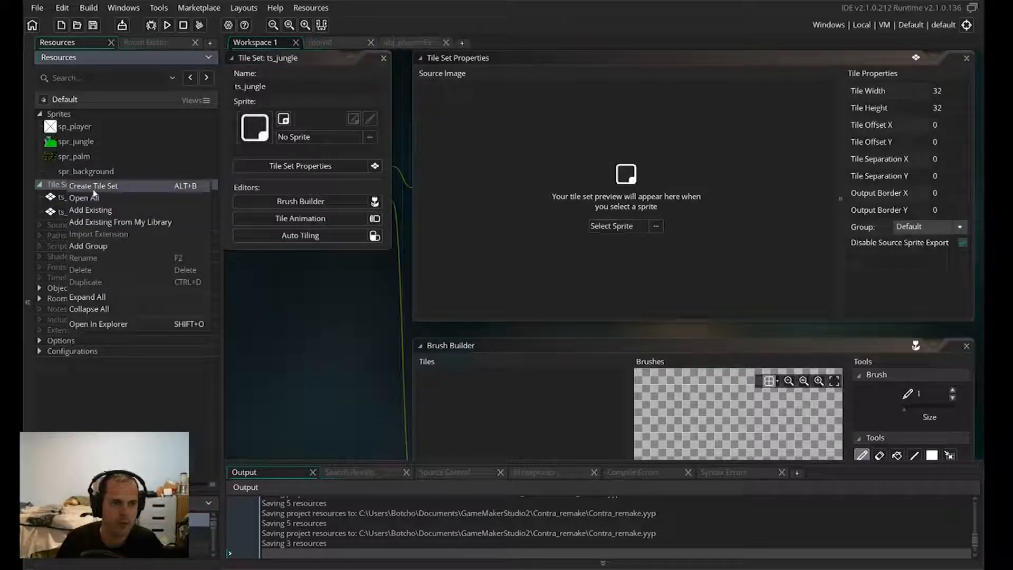
pyautogui.click(27, 213)
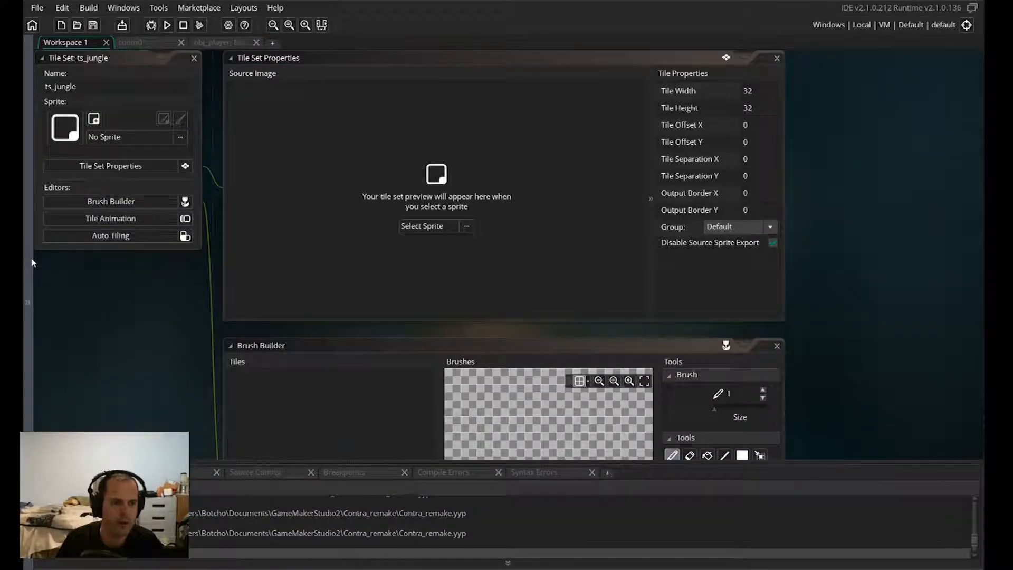
pyautogui.click(31, 261)
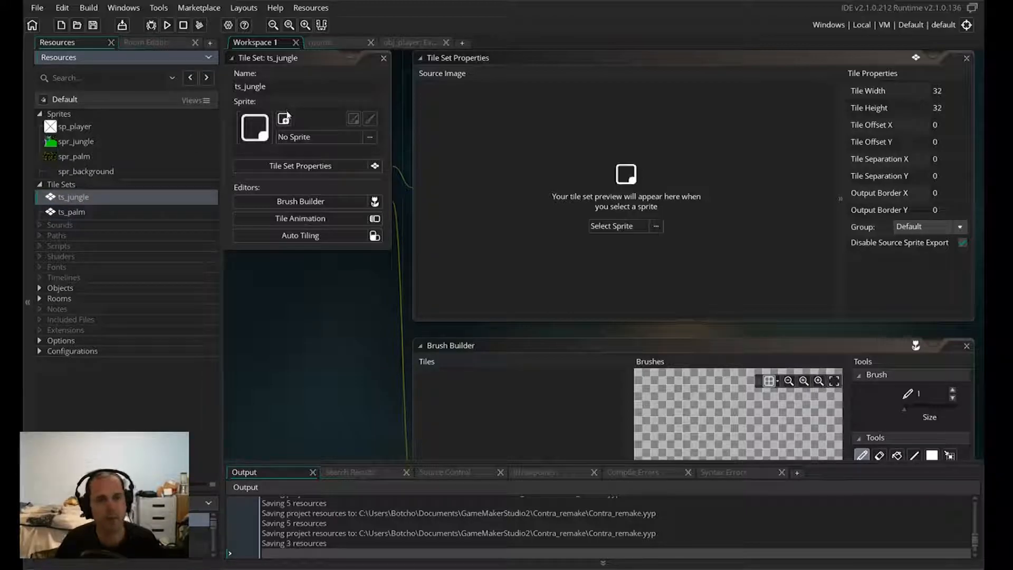
pyautogui.click(370, 138)
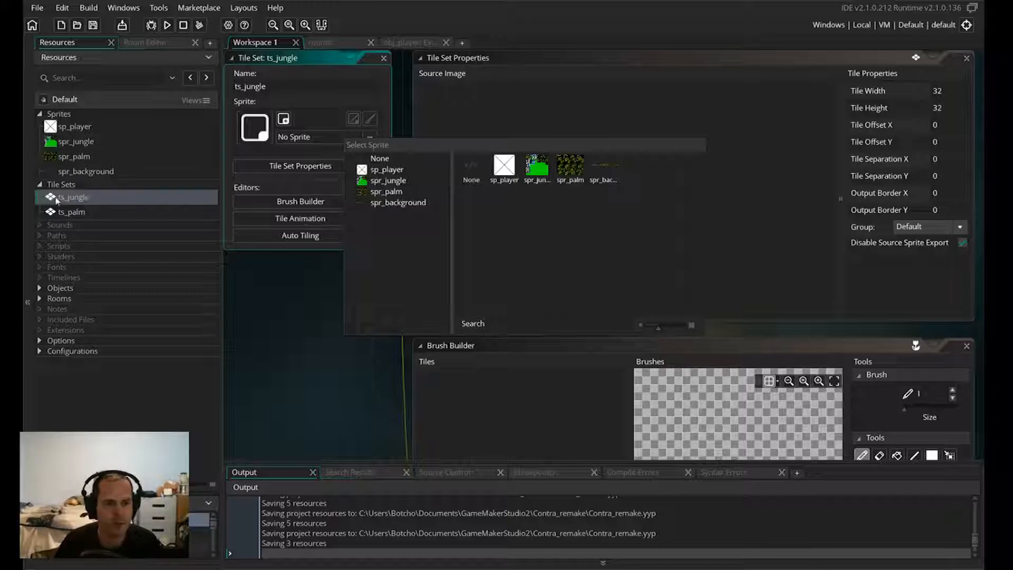
pyautogui.click(529, 173)
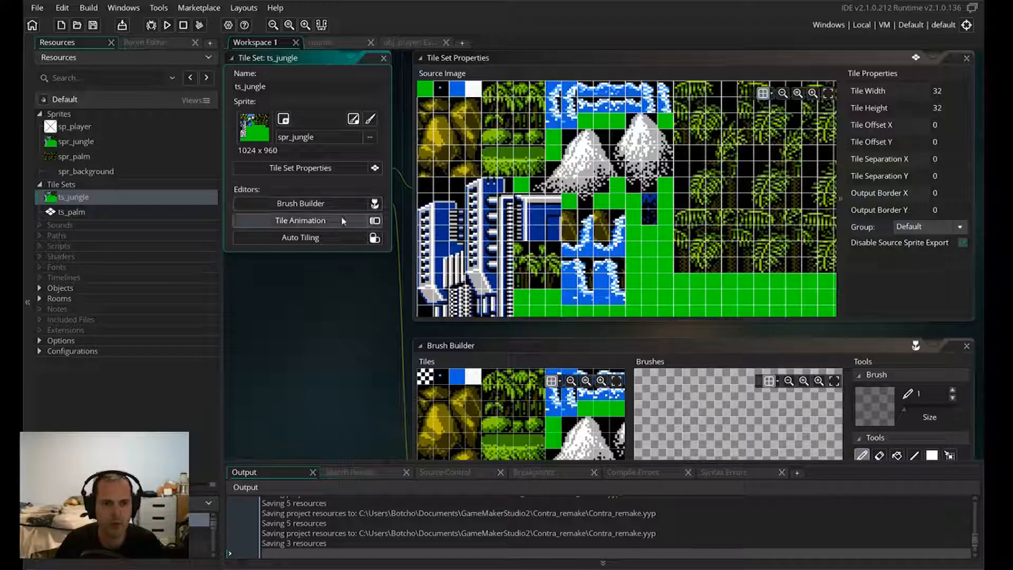
# - Try a two-frame water-edge tile animation in ts_jungle and check the tile set's width and height properties
pyautogui.click(309, 227)
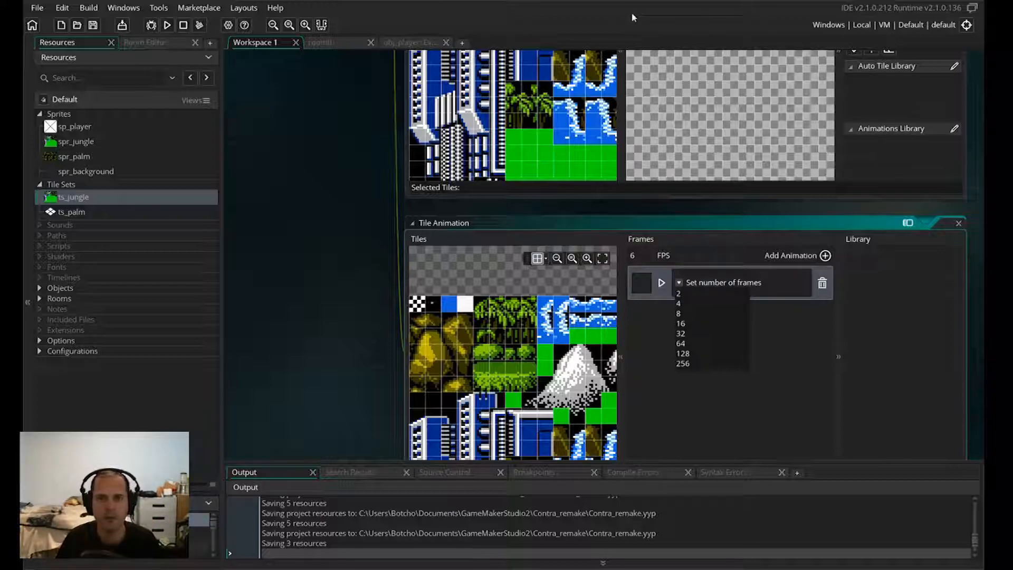
pyautogui.click(562, 309)
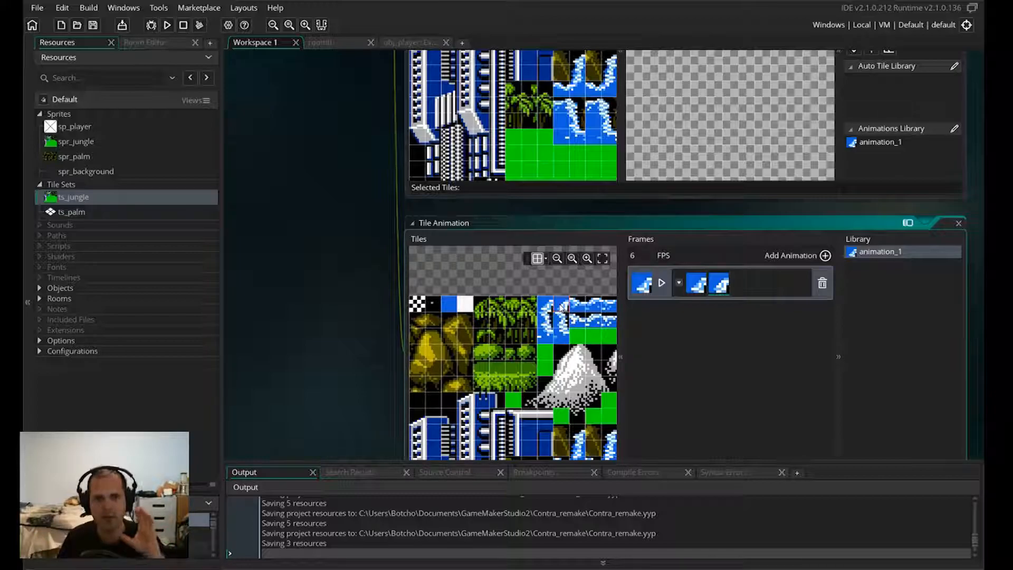
pyautogui.scroll(10, 356, 142)
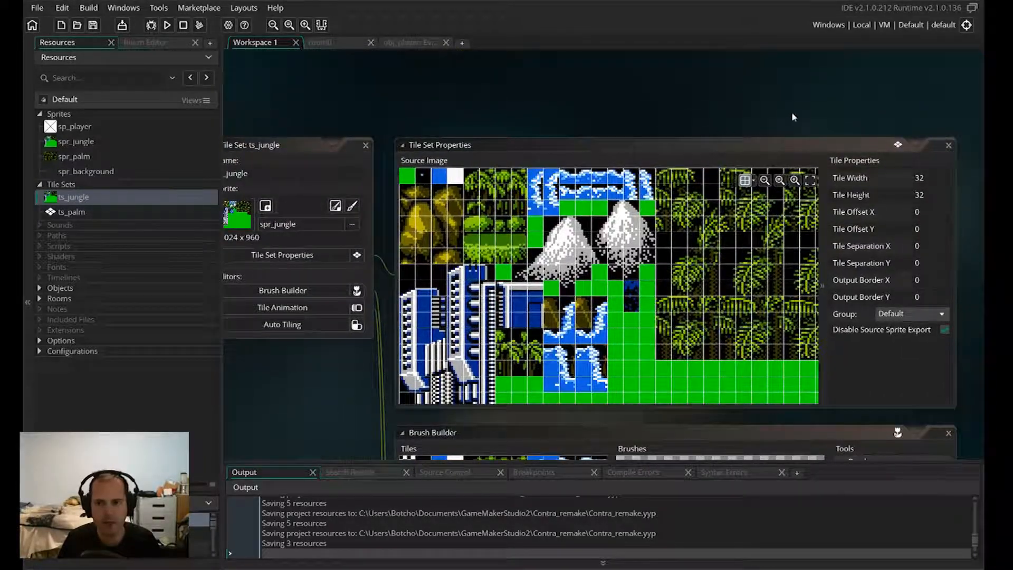
pyautogui.moveTo(792, 114); pyautogui.dragTo(798, 91, button='middle')
pyautogui.click(932, 156)
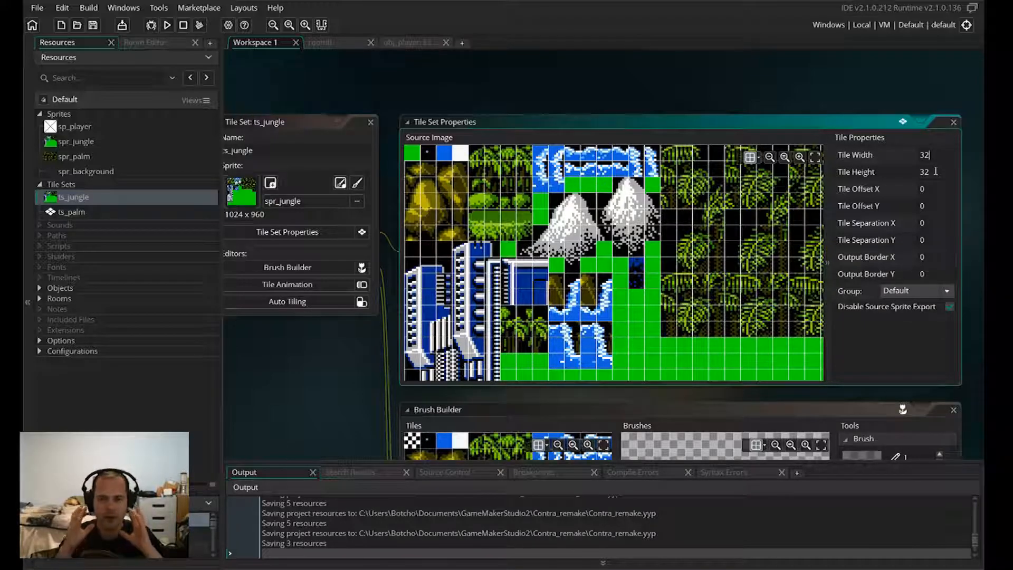
# - Add three two-frame tile animations to ts_jungle, one for each row of the left vertical water-edge tiles
pyautogui.scroll(-5, 809, 236)
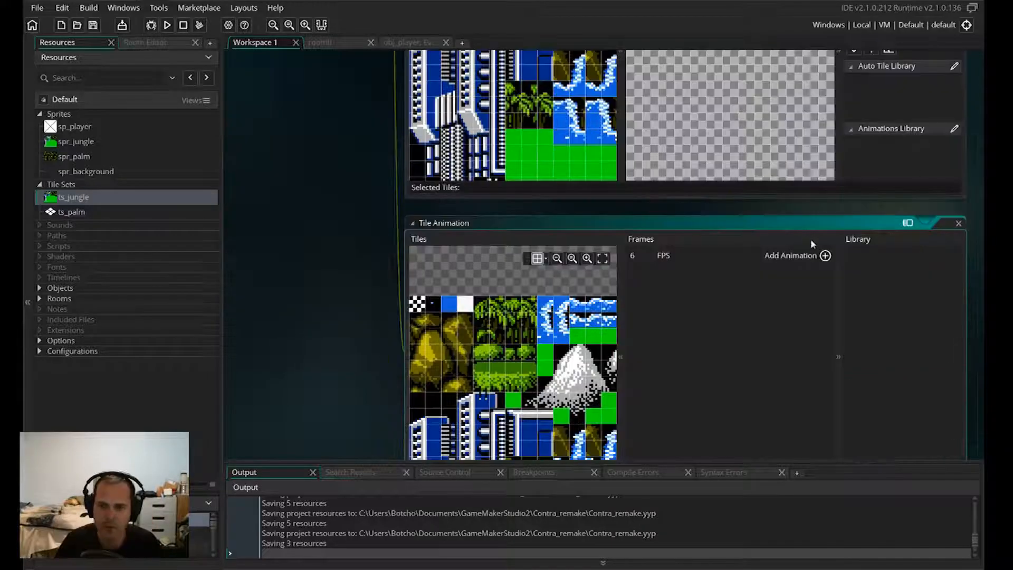
pyautogui.click(826, 255)
pyautogui.click(680, 283)
pyautogui.click(680, 295)
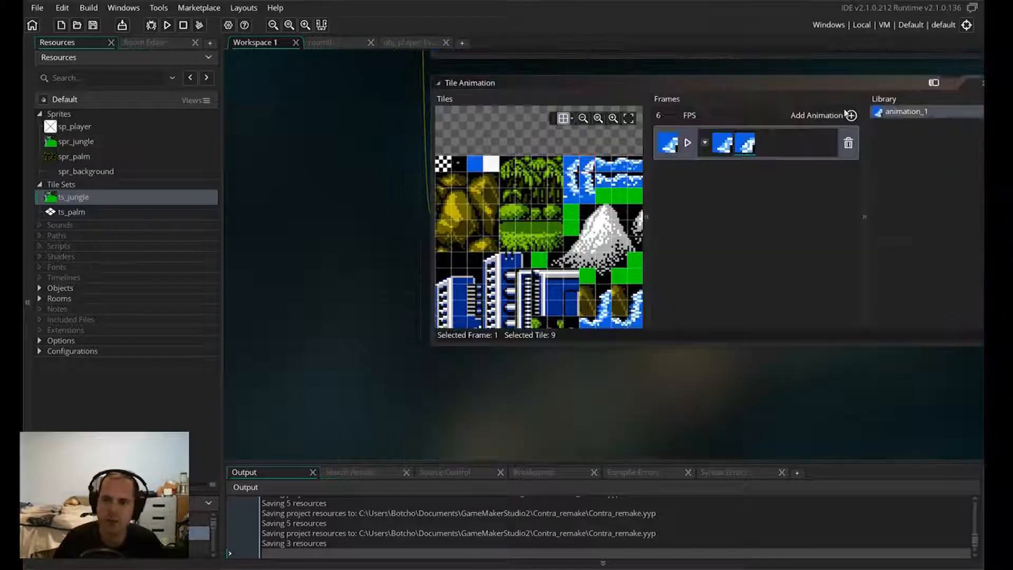
pyautogui.click(851, 115)
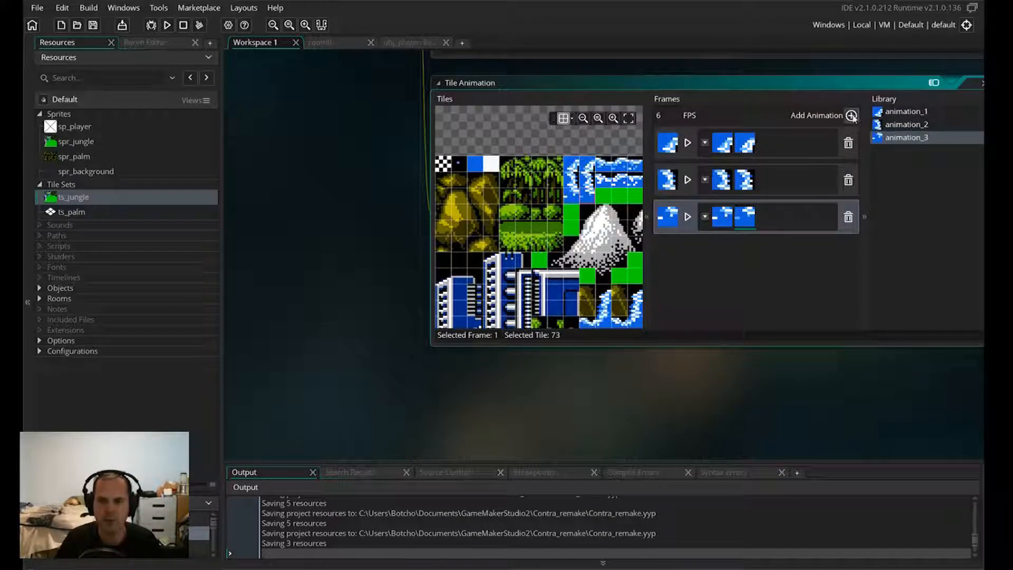
# - Add a fourth two-frame animation pairing the upper and lower first tiles of the horizontal water strip
pyautogui.click(851, 115)
pyautogui.click(705, 254)
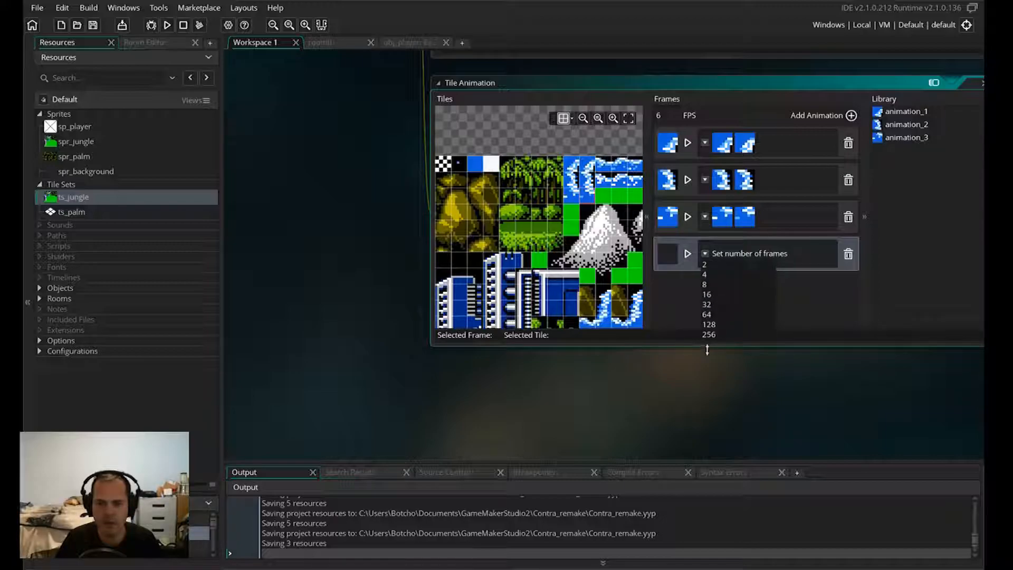
pyautogui.click(705, 265)
pyautogui.click(612, 275)
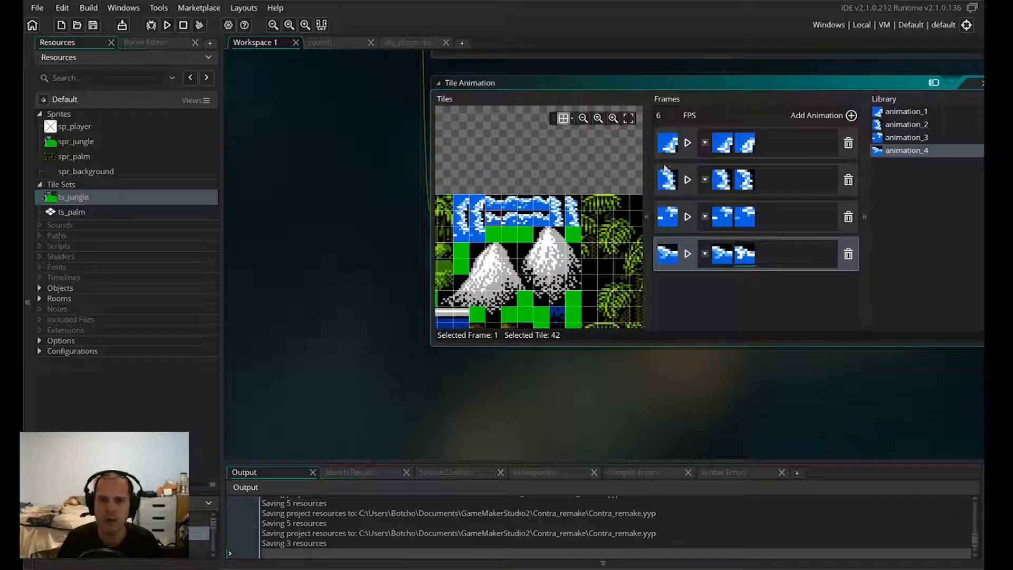
# - Play the first four tile animations to preview them
pyautogui.click(687, 253)
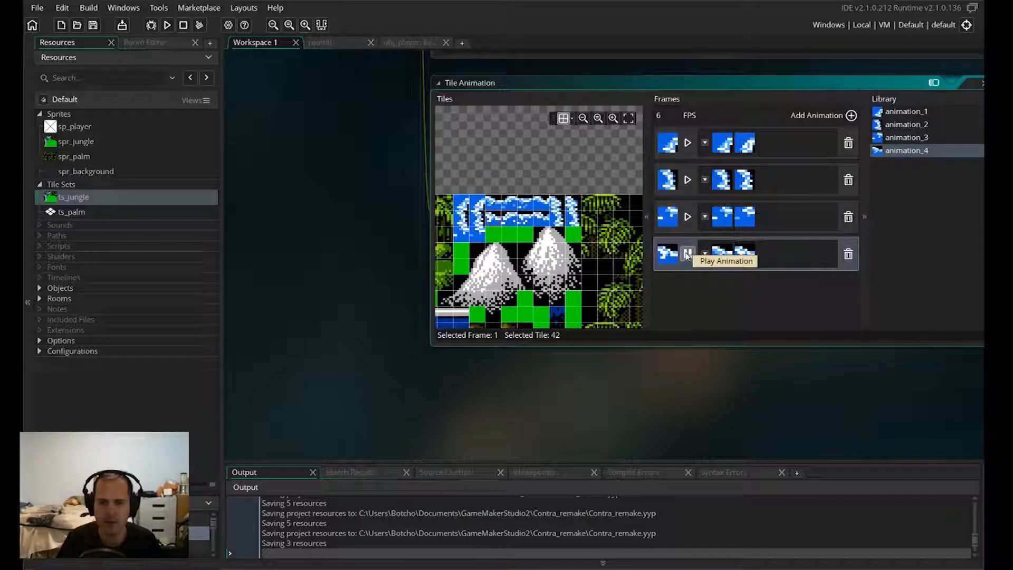
pyautogui.click(688, 216)
pyautogui.click(687, 179)
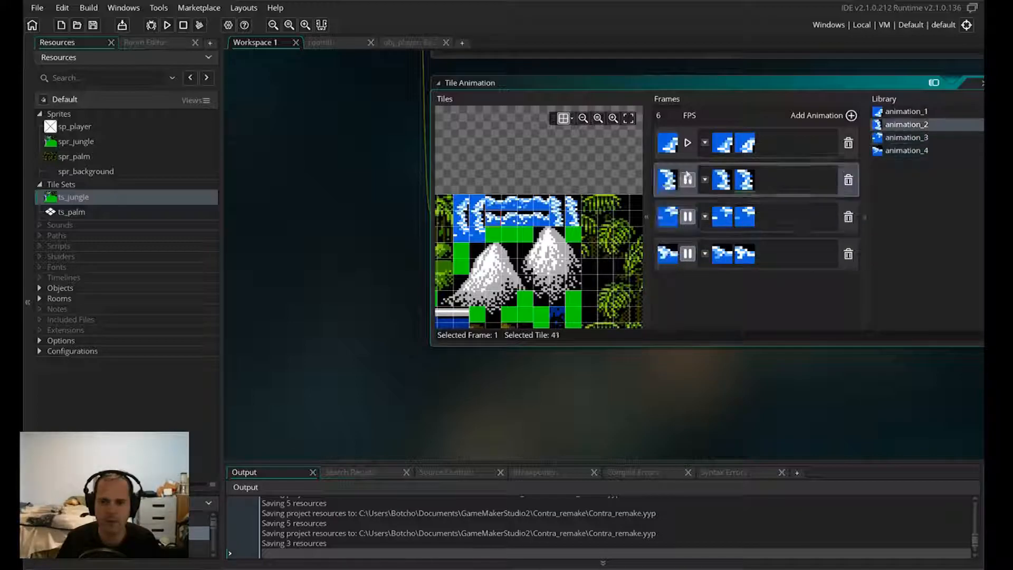
pyautogui.click(688, 144)
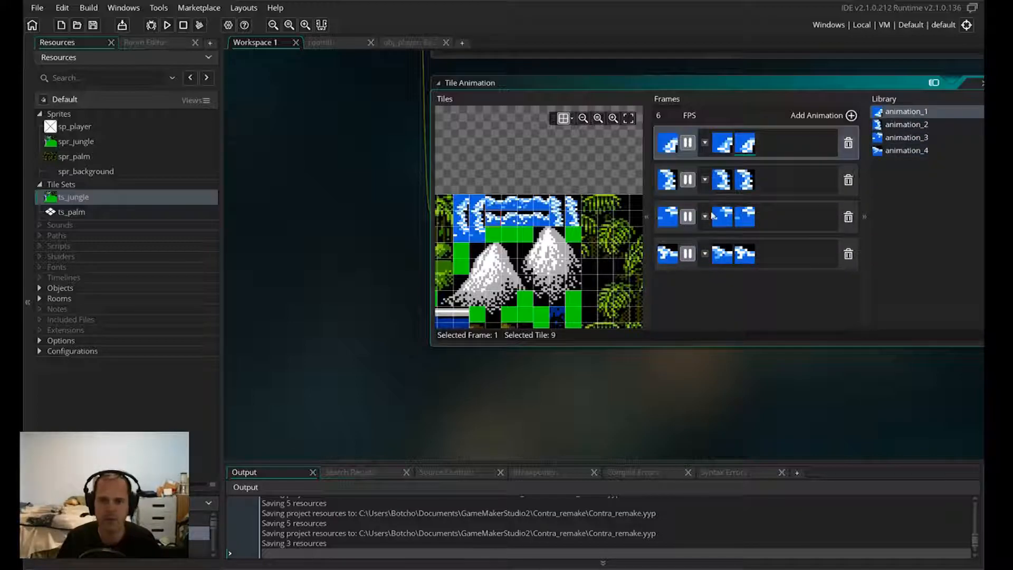
# - Add a two-frame animation pairing the upper and lower second tiles of the horizontal water strip
pyautogui.click(852, 115)
pyautogui.click(705, 291)
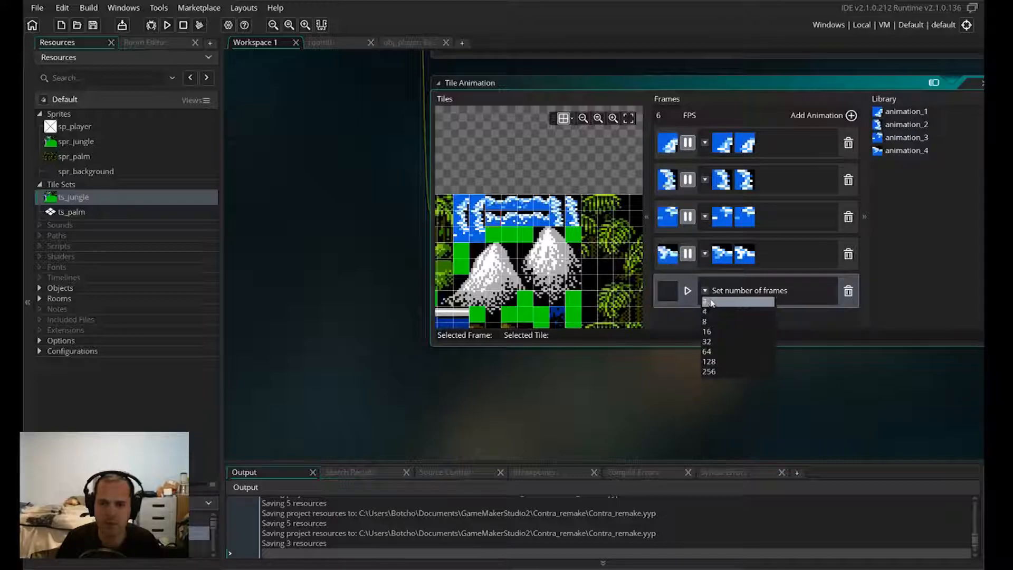
pyautogui.click(710, 299)
pyautogui.click(510, 203)
# - Add two more two-frame animations from the upper and lower third and fourth tiles of the horizontal water strip
pyautogui.click(851, 116)
pyautogui.click(705, 310)
pyautogui.click(711, 320)
pyautogui.click(526, 203)
pyautogui.click(541, 203)
# - Add a two-frame animation from the top-row tiles of the right vertical water edge
pyautogui.click(852, 116)
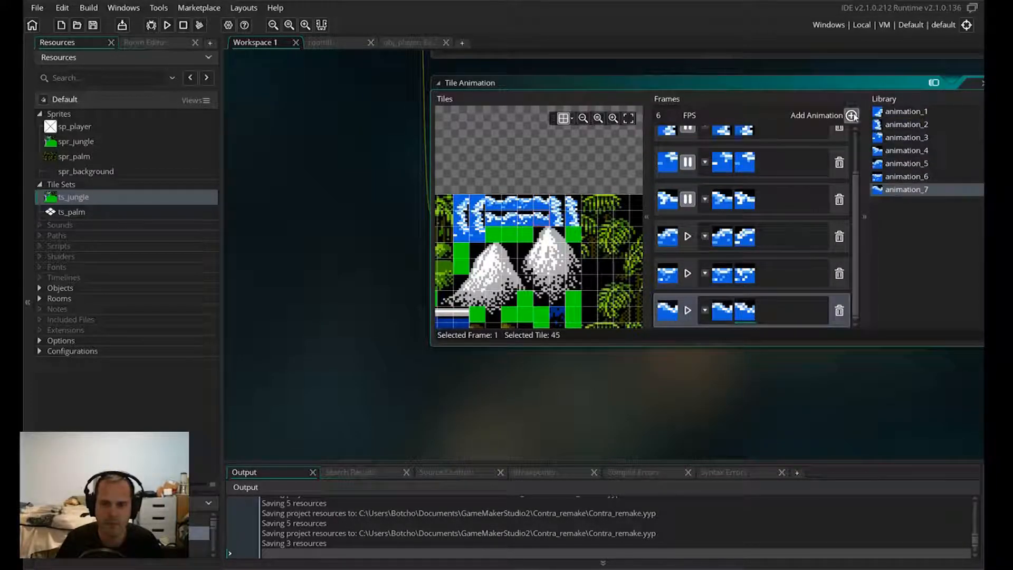
pyautogui.click(704, 310)
pyautogui.click(709, 320)
pyautogui.click(574, 219)
pyautogui.click(574, 203)
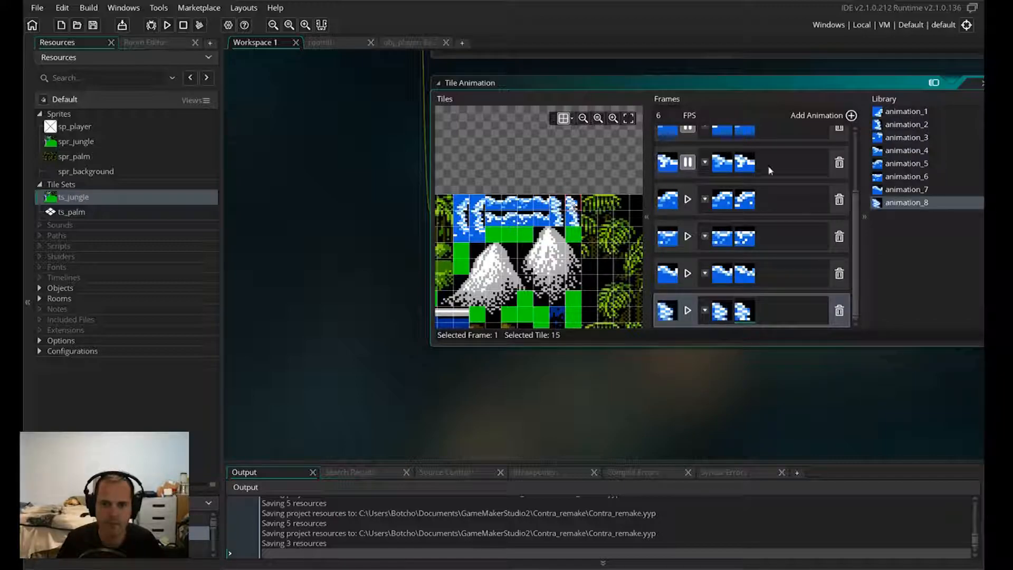
# - Add a two-frame animation from the second-row tiles of the right vertical water edge
pyautogui.click(852, 115)
pyautogui.click(705, 310)
pyautogui.click(709, 320)
pyautogui.click(557, 204)
pyautogui.click(558, 218)
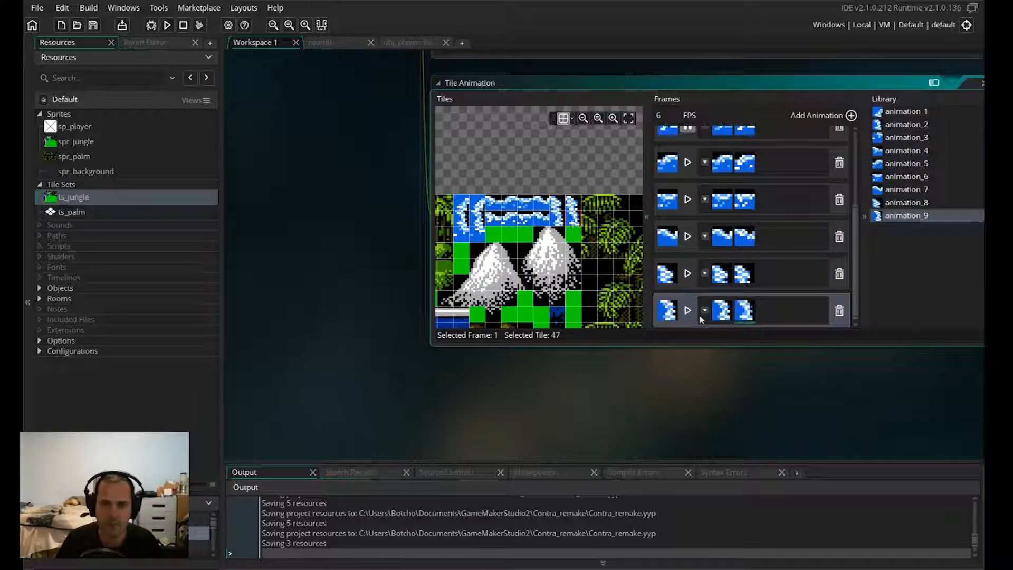
# - Play the five newest water tile animations to preview them
pyautogui.click(688, 310)
pyautogui.click(688, 274)
pyautogui.click(688, 236)
pyautogui.click(688, 200)
pyautogui.click(688, 163)
# - Add a two-frame animation from the top right tiles of the two rock-and-water blocks below the mountains
pyautogui.click(852, 115)
pyautogui.click(704, 310)
pyautogui.click(709, 319)
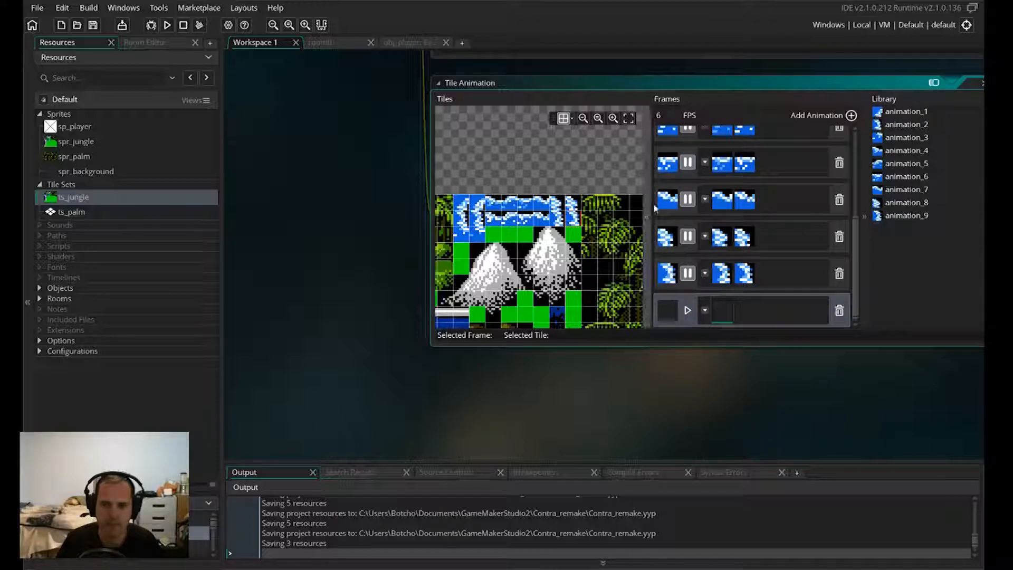
pyautogui.moveTo(533, 309); pyautogui.dragTo(613, 158, button='middle')
pyautogui.click(605, 180)
pyautogui.click(573, 179)
# - Add a two-frame animation from the second-row right tiles of the two rock-and-water blocks
pyautogui.click(852, 115)
pyautogui.click(704, 311)
pyautogui.click(708, 320)
pyautogui.click(573, 200)
pyautogui.click(605, 195)
# - Add a two-frame animation from the third-row right tiles of the two rock-and-water blocks
pyautogui.click(852, 116)
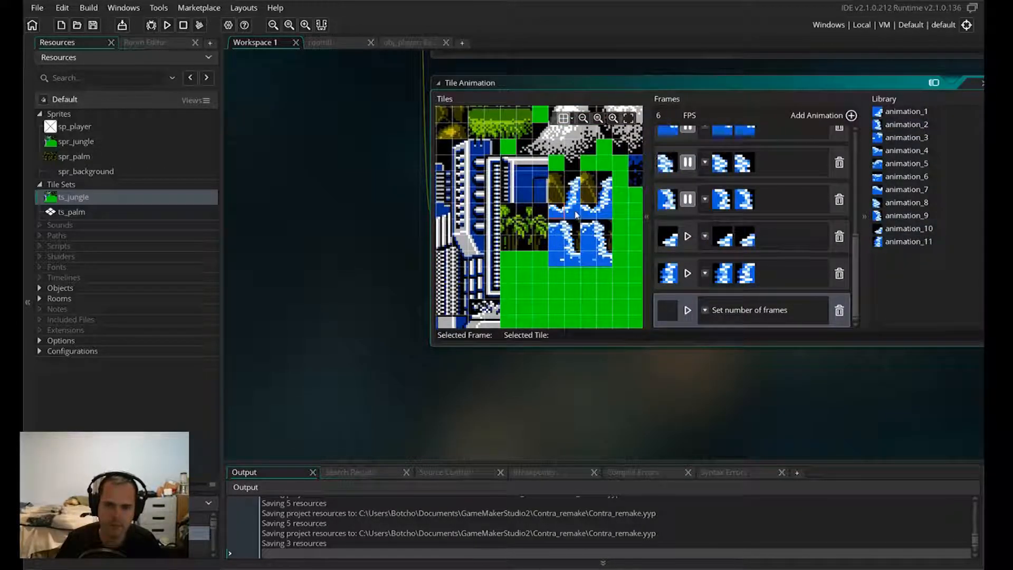
pyautogui.click(704, 311)
pyautogui.click(709, 320)
pyautogui.click(573, 212)
pyautogui.click(605, 212)
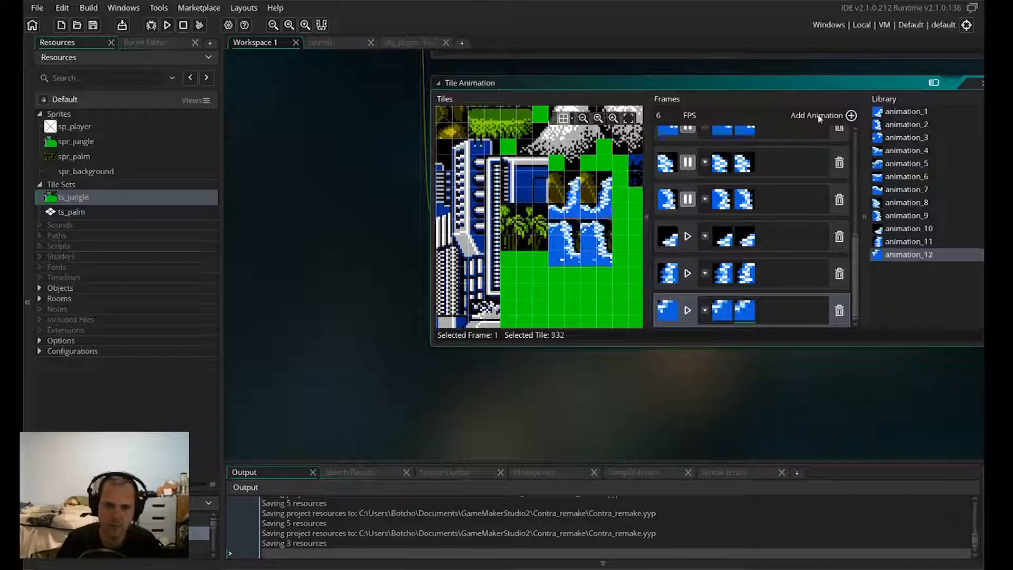
# - Add a two-frame animation from the third-row left tiles of the two rock-and-water blocks
pyautogui.click(851, 116)
pyautogui.click(705, 310)
pyautogui.click(708, 320)
pyautogui.click(574, 213)
pyautogui.click(588, 215)
# - Play the four animations made from the rock-and-water blocks to preview them
pyautogui.click(688, 310)
pyautogui.click(688, 274)
pyautogui.click(688, 237)
pyautogui.click(687, 199)
# - Add a two-frame animation from the top left tiles of the two lower water-edge blocks
pyautogui.click(851, 115)
pyautogui.click(705, 310)
pyautogui.click(709, 319)
pyautogui.click(559, 227)
pyautogui.click(590, 227)
# - Add a two-frame animation from the top right tiles of the two lower water-edge blocks
pyautogui.click(851, 115)
pyautogui.click(705, 311)
pyautogui.click(709, 320)
pyautogui.click(574, 227)
pyautogui.click(605, 227)
# - Add a two-frame animation from the middle left tiles of the two lower water-edge blocks
pyautogui.click(851, 116)
pyautogui.click(705, 311)
pyautogui.click(709, 320)
pyautogui.click(559, 243)
pyautogui.click(590, 243)
# - Add a two-frame animation from the middle right tiles of the two lower water-edge blocks
pyautogui.click(851, 115)
pyautogui.click(705, 311)
pyautogui.click(709, 320)
pyautogui.click(574, 243)
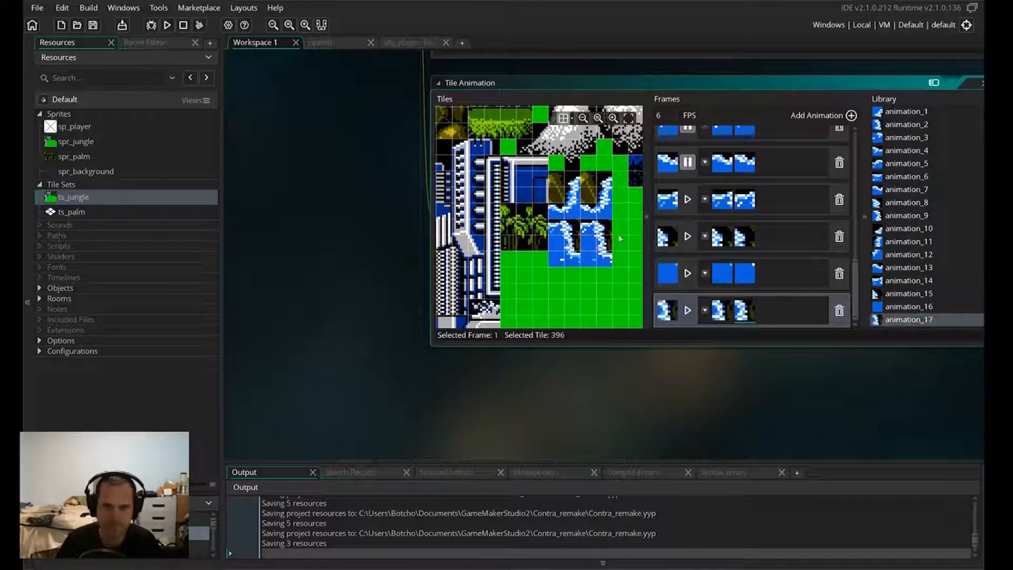
pyautogui.click(606, 244)
# - Add a two-frame animation from the bottom left tiles of the two lower water-edge blocks
pyautogui.click(851, 115)
pyautogui.click(718, 307)
pyautogui.click(718, 319)
pyautogui.click(552, 263)
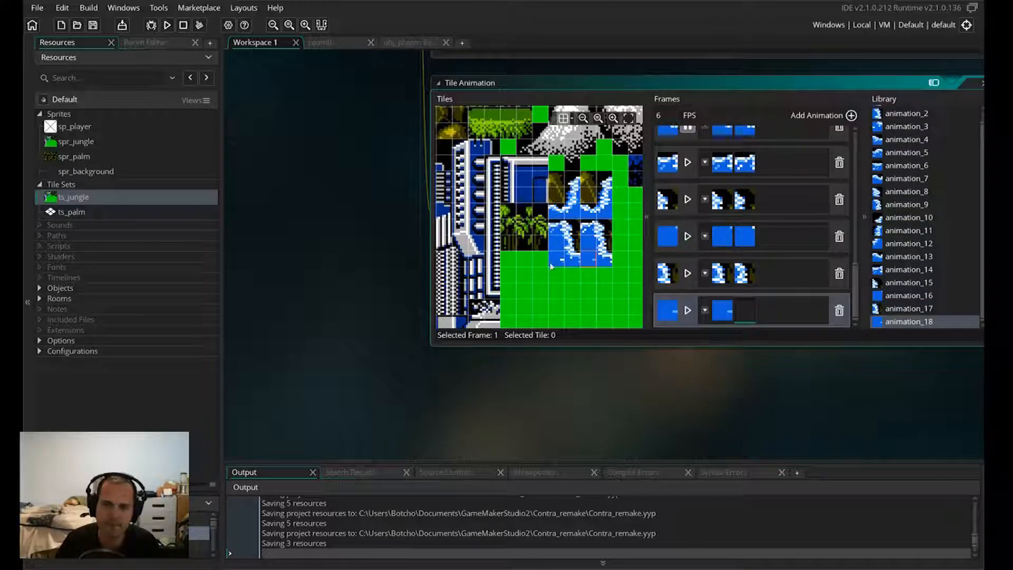
pyautogui.click(588, 261)
# - Add a two-frame animation from the bottom right tiles of the two lower water-edge blocks
pyautogui.click(851, 116)
pyautogui.click(705, 310)
pyautogui.click(709, 320)
pyautogui.click(607, 265)
pyautogui.click(606, 265)
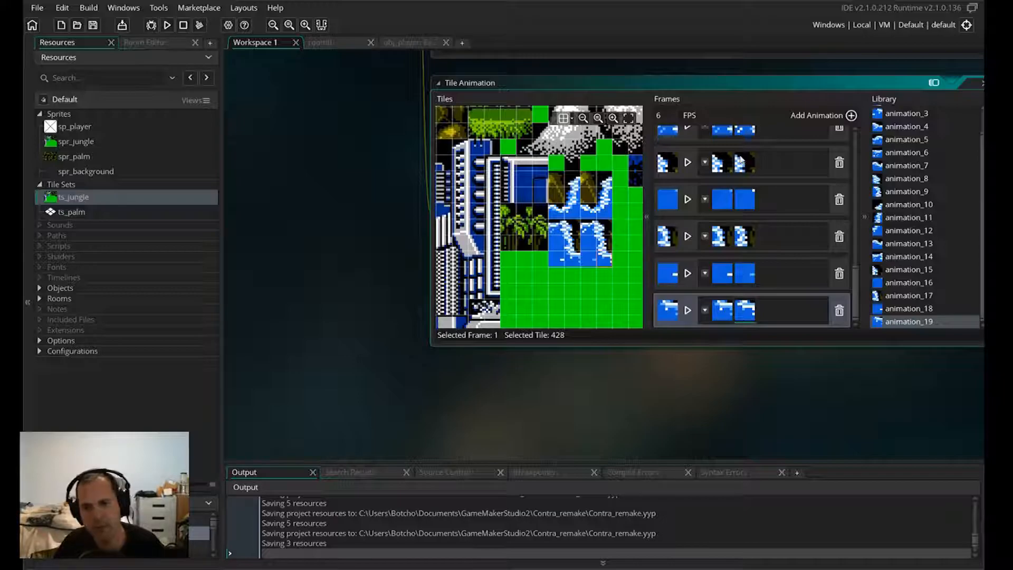
# - Rename the first two tile animations in the library as anim_water_left1 and anim_water_left2
pyautogui.moveTo(983, 237); pyautogui.dragTo(972, 109)
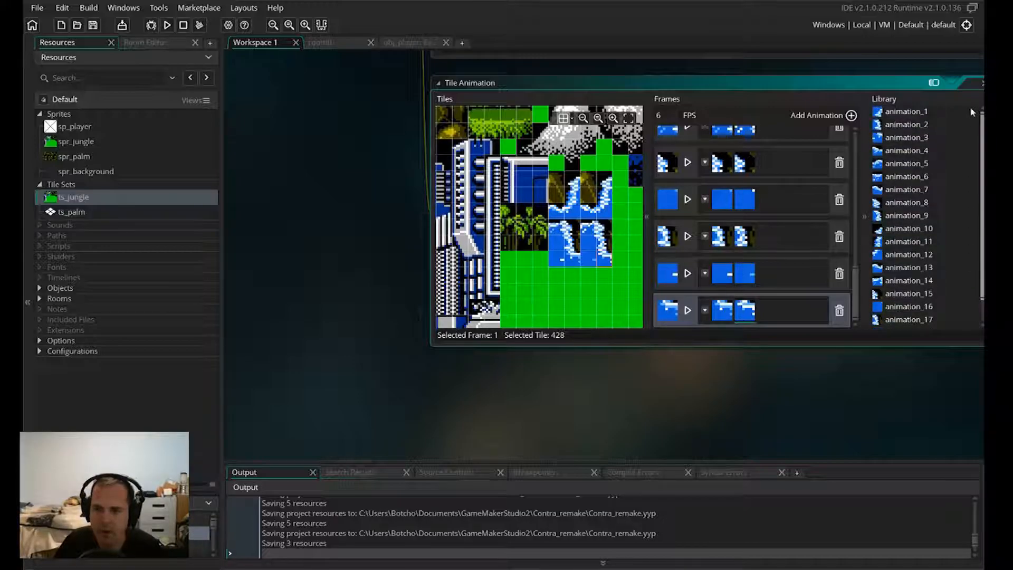
pyautogui.click(896, 113)
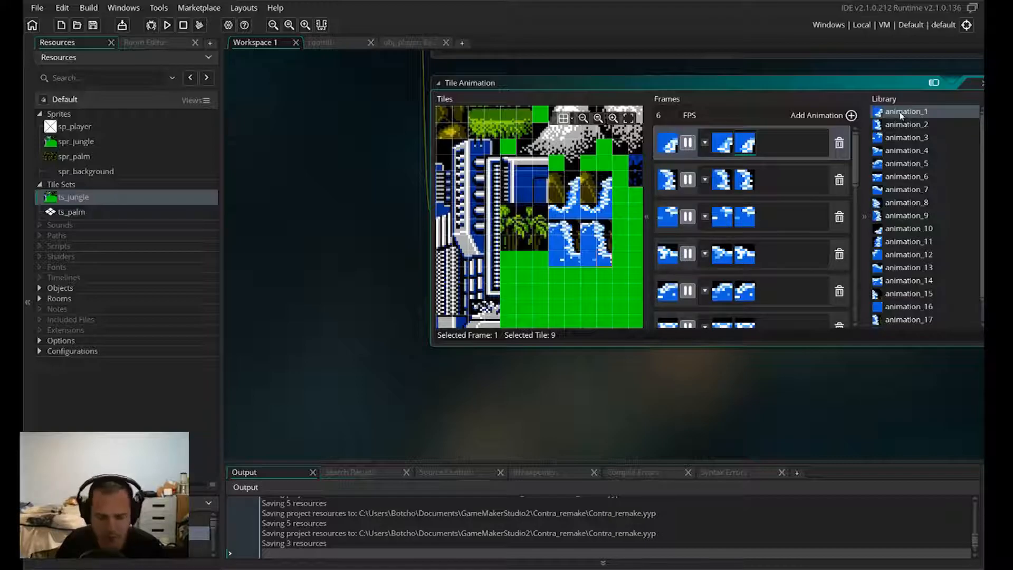
pyautogui.doubleClick(904, 113)
pyautogui.write('anim')
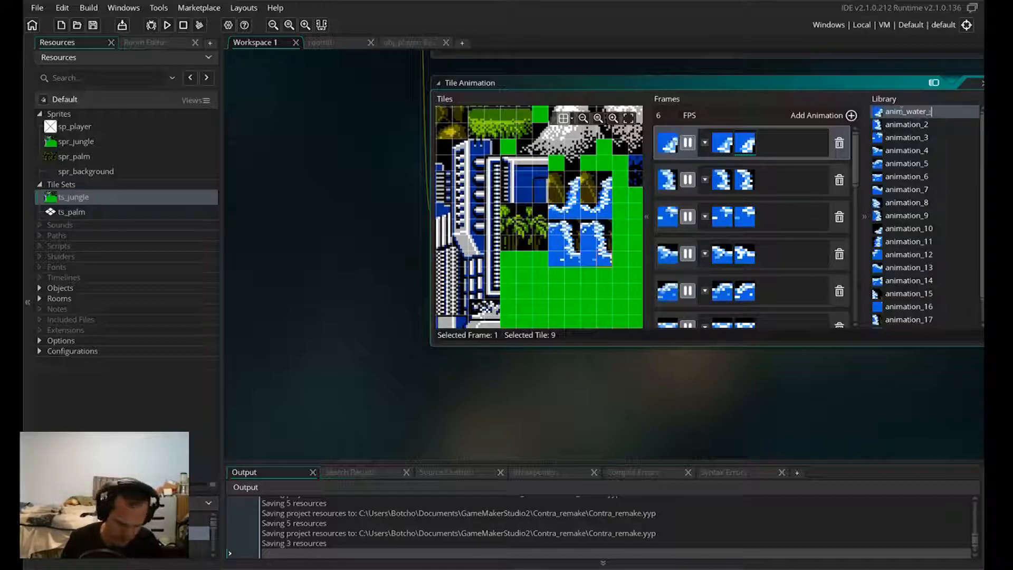
pyautogui.doubleClick(904, 124)
pyautogui.write('anim_water')
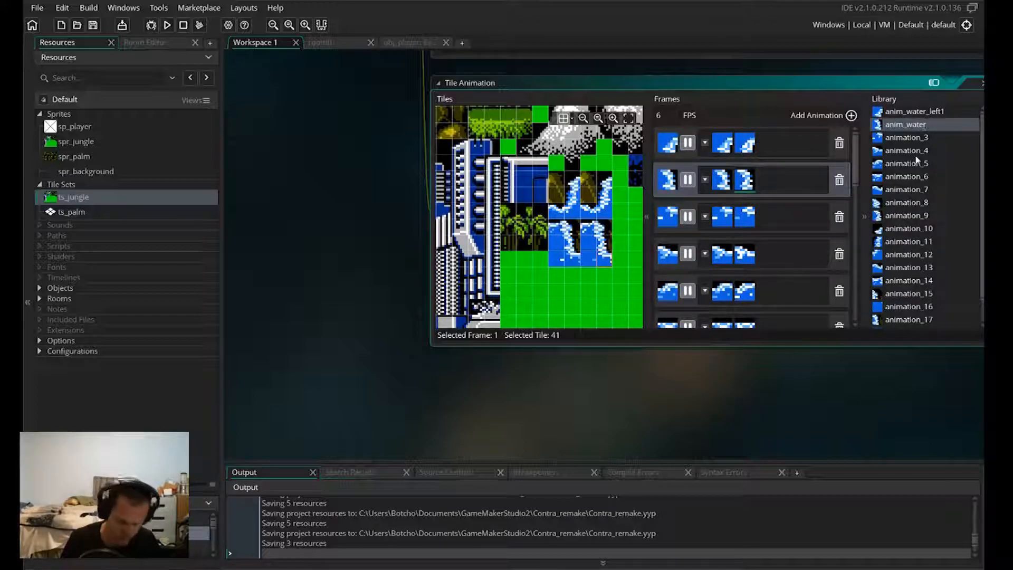
# - Set the second frame of anim_water_left2 back to its water-edge tile and rename the third animation as anim_water_left3
pyautogui.click(625, 198)
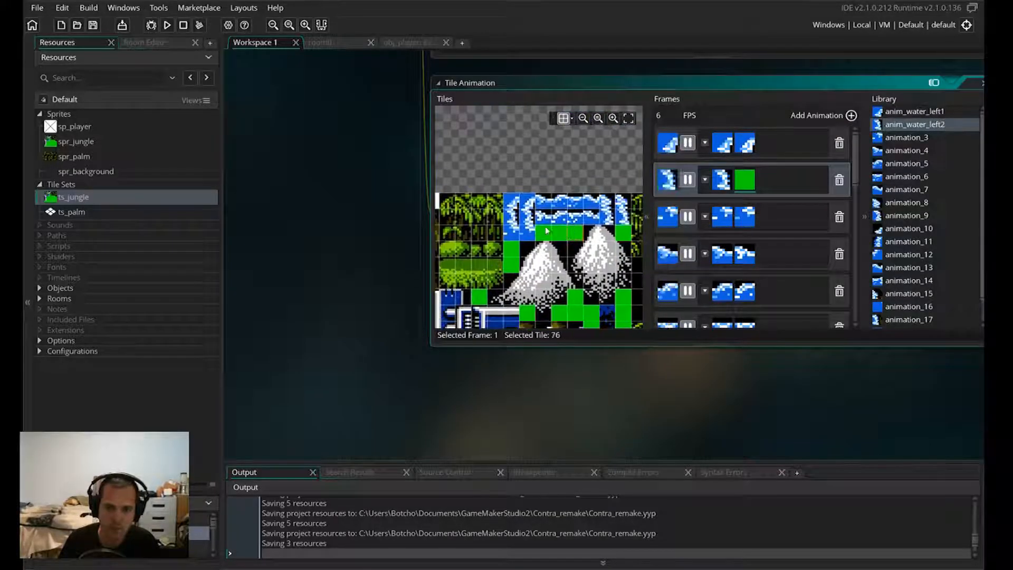
pyautogui.click(529, 217)
pyautogui.doubleClick(921, 139)
pyautogui.write('anim_water_left3')
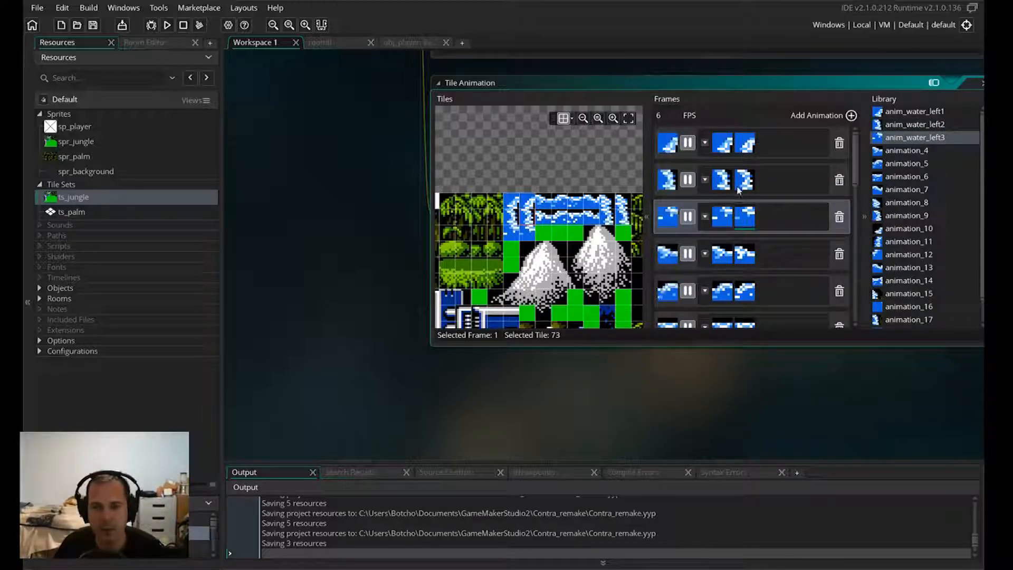
# - Build a left water-edge column in the Brush Builder by stacking anim_water_left1, anim_water_left2 and anim_water_left3
pyautogui.moveTo(350, 156)
pyautogui.mouseDown(button='middle')
pyautogui.moveTo(337, 313)
pyautogui.moveTo(339, 300)
pyautogui.mouseUp(button='middle')
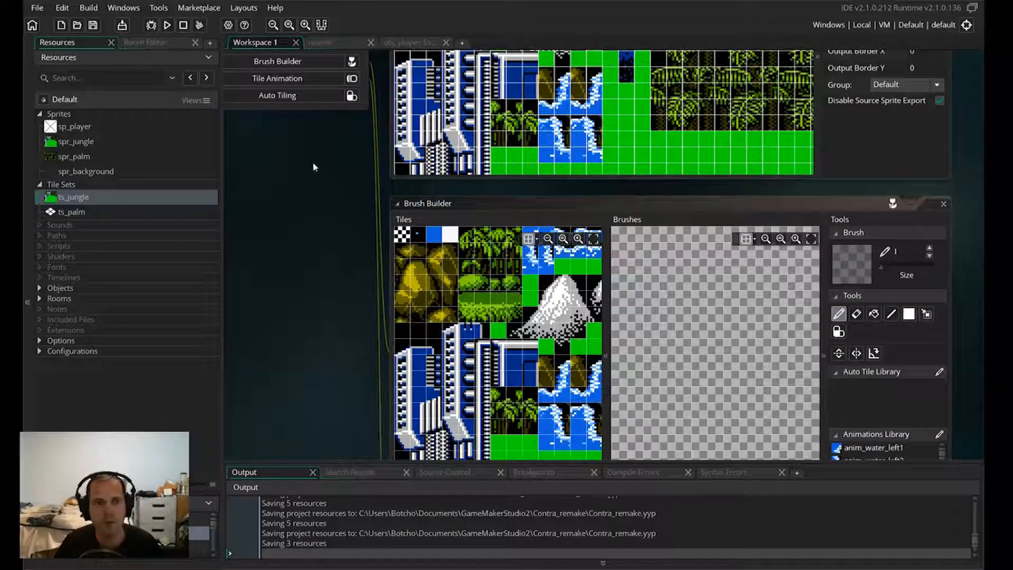
pyautogui.moveTo(314, 171); pyautogui.dragTo(350, 248, button='middle')
pyautogui.click(336, 151)
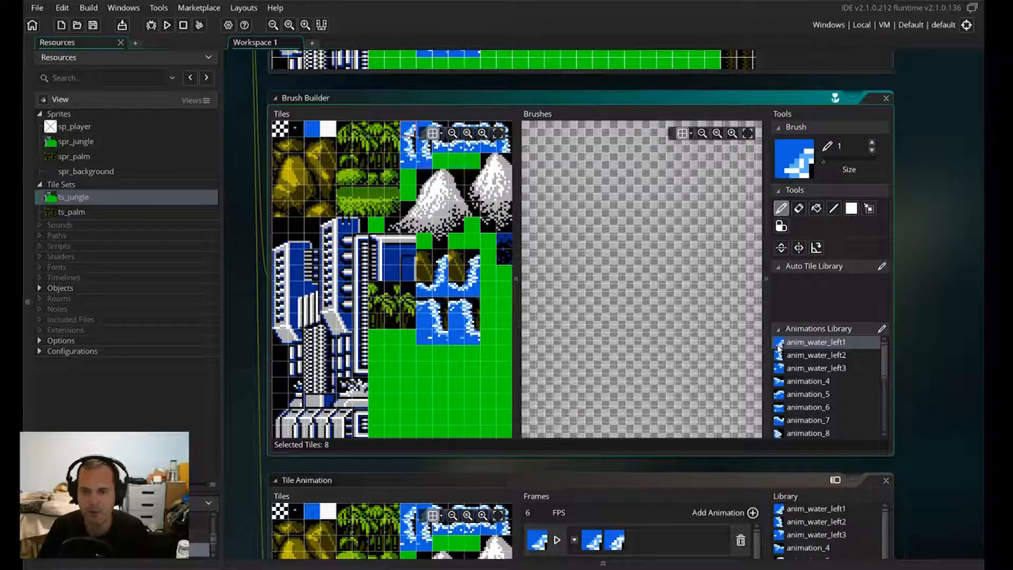
pyautogui.moveTo(780, 346)
pyautogui.mouseDown()
pyautogui.moveTo(613, 295)
pyautogui.moveTo(623, 255)
pyautogui.mouseUp()
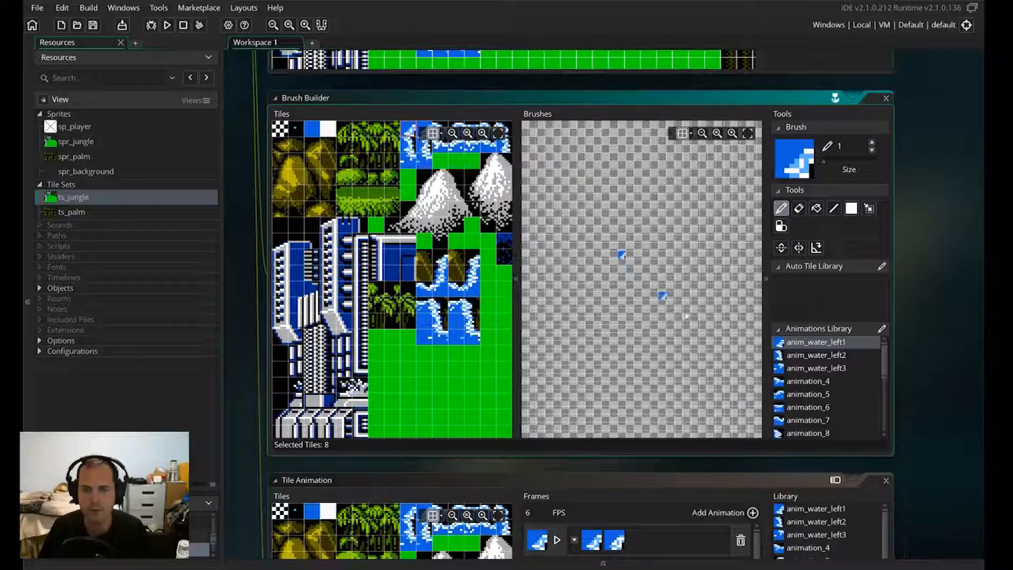
pyautogui.moveTo(780, 355); pyautogui.dragTo(606, 265)
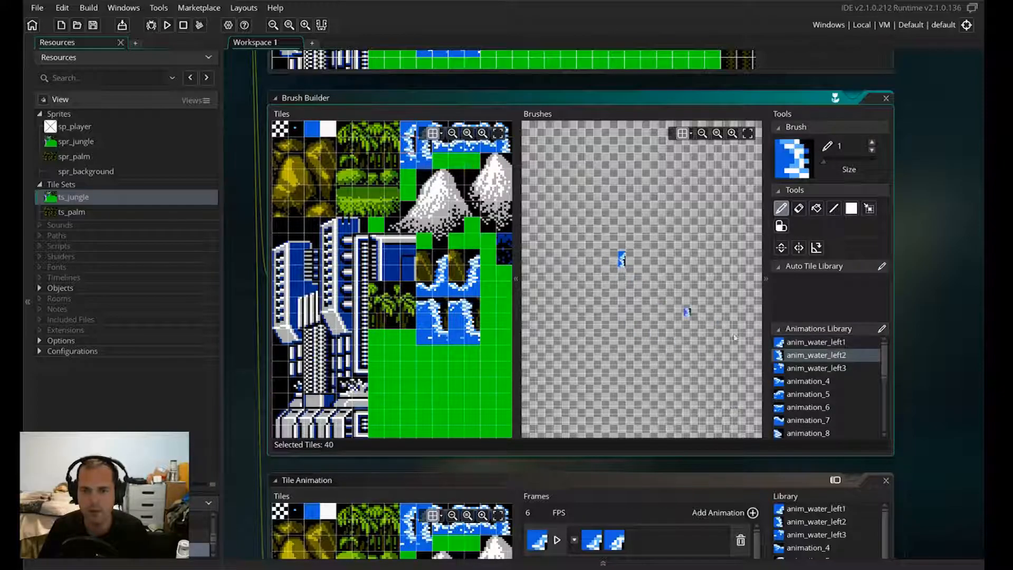
pyautogui.click(621, 263)
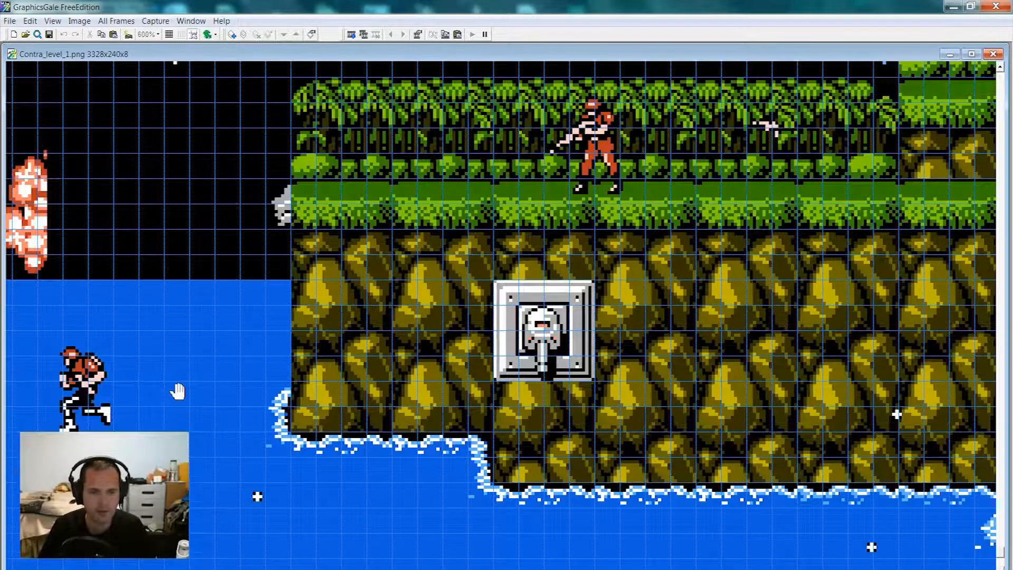
# - Examine how the water edges follow the rocks and platforms along Contra_level_1.png in GraphicsGale, and return to GameMaker
pyautogui.moveTo(464, 369)
pyautogui.mouseDown()
pyautogui.moveTo(920, 354)
pyautogui.moveTo(730, 362)
pyautogui.moveTo(586, 338)
pyautogui.moveTo(959, 326)
pyautogui.mouseUp()
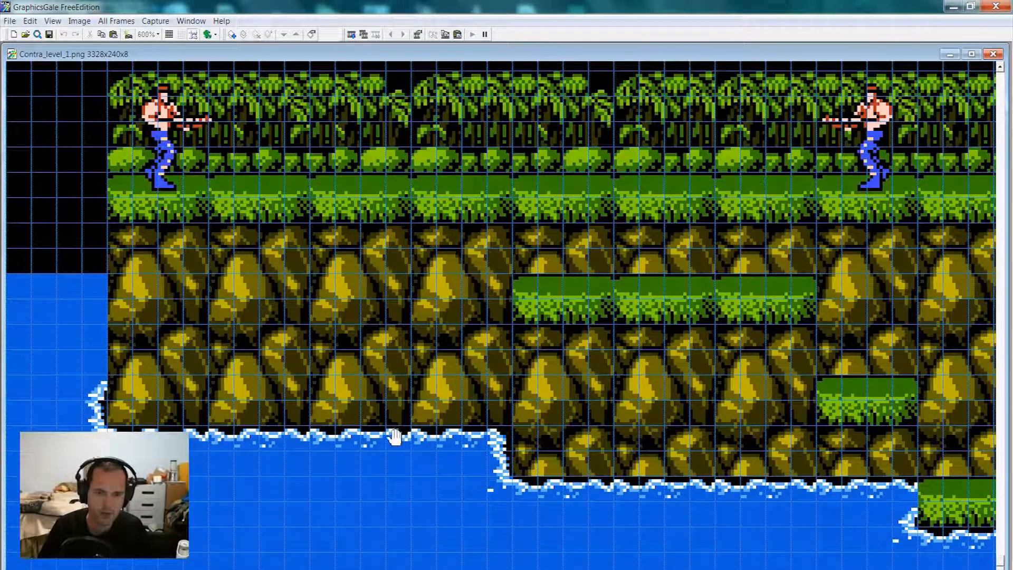
pyautogui.moveTo(584, 391); pyautogui.dragTo(409, 364)
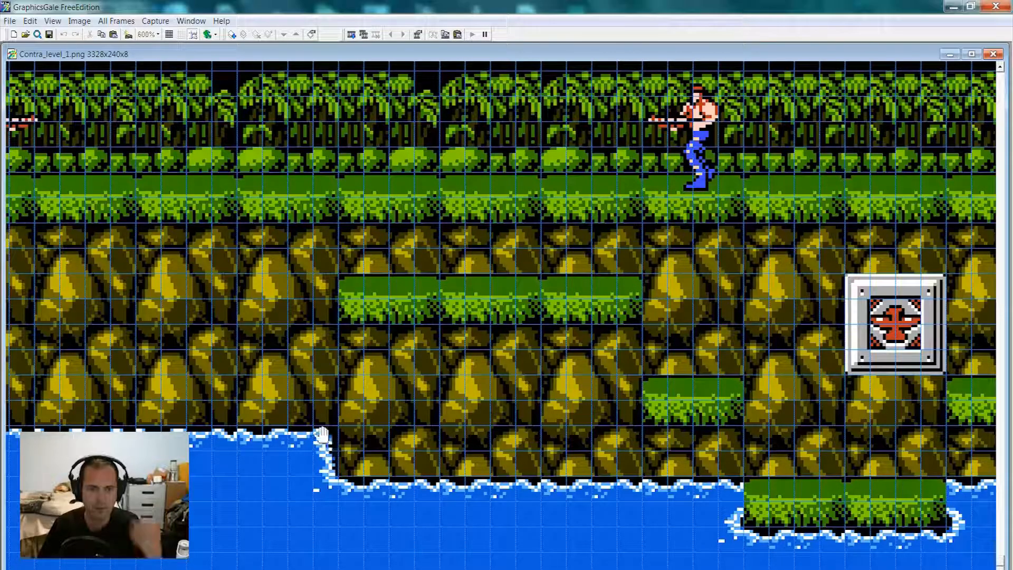
pyautogui.moveTo(615, 462); pyautogui.dragTo(446, 430)
pyautogui.moveTo(485, 459); pyautogui.dragTo(315, 462)
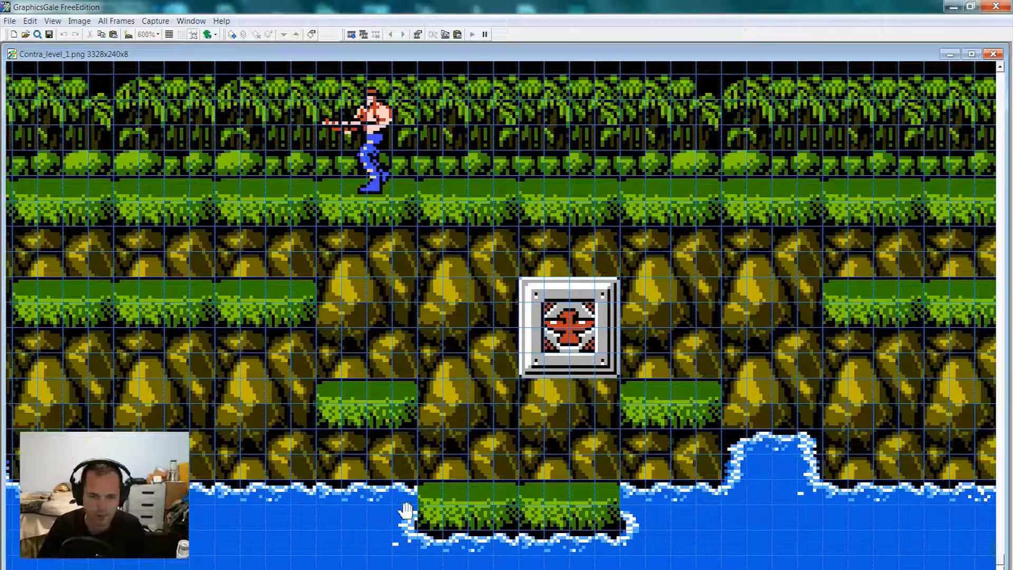
pyautogui.moveTo(650, 514); pyautogui.dragTo(288, 530)
pyautogui.moveTo(700, 467); pyautogui.dragTo(306, 486)
pyautogui.moveTo(803, 474); pyautogui.dragTo(331, 364)
pyautogui.moveTo(591, 406); pyautogui.dragTo(524, 403)
pyautogui.moveTo(645, 468); pyautogui.dragTo(502, 470)
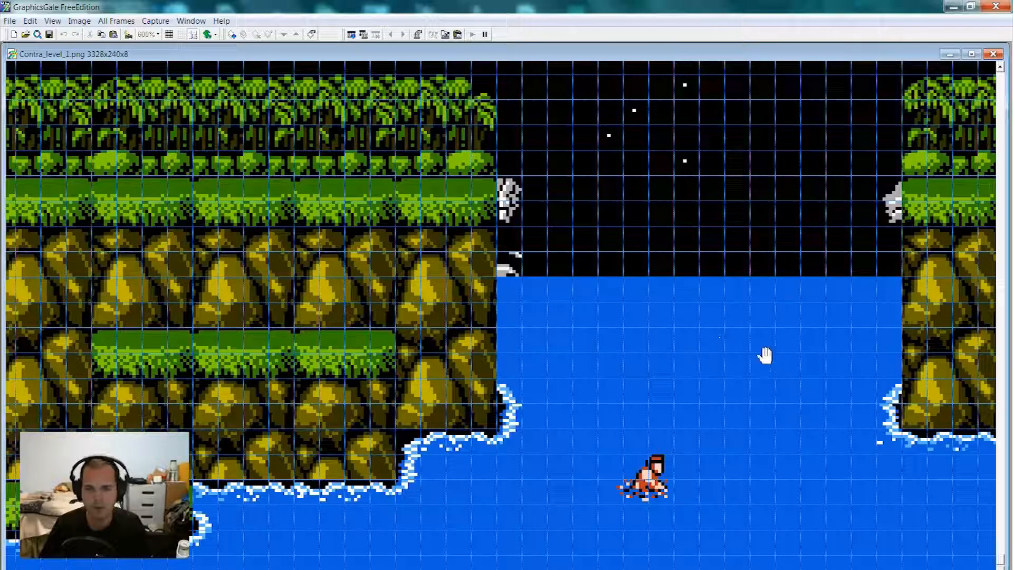
pyautogui.moveTo(719, 346); pyautogui.dragTo(442, 323)
pyautogui.moveTo(897, 348); pyautogui.dragTo(238, 327)
pyautogui.moveTo(683, 355); pyautogui.dragTo(266, 319)
pyautogui.moveTo(571, 425); pyautogui.dragTo(254, 298)
pyautogui.moveTo(734, 417); pyautogui.dragTo(201, 343)
pyautogui.moveTo(827, 422); pyautogui.dragTo(438, 364)
pyautogui.moveTo(740, 428); pyautogui.dragTo(445, 410)
pyautogui.moveTo(760, 402); pyautogui.dragTo(419, 384)
pyautogui.moveTo(686, 390)
pyautogui.mouseDown()
pyautogui.moveTo(326, 371)
pyautogui.moveTo(690, 376)
pyautogui.mouseUp()
pyautogui.moveTo(275, 359); pyautogui.dragTo(541, 346)
pyautogui.moveTo(267, 337); pyautogui.dragTo(516, 333)
pyautogui.hotkey('alt', 'Tab')
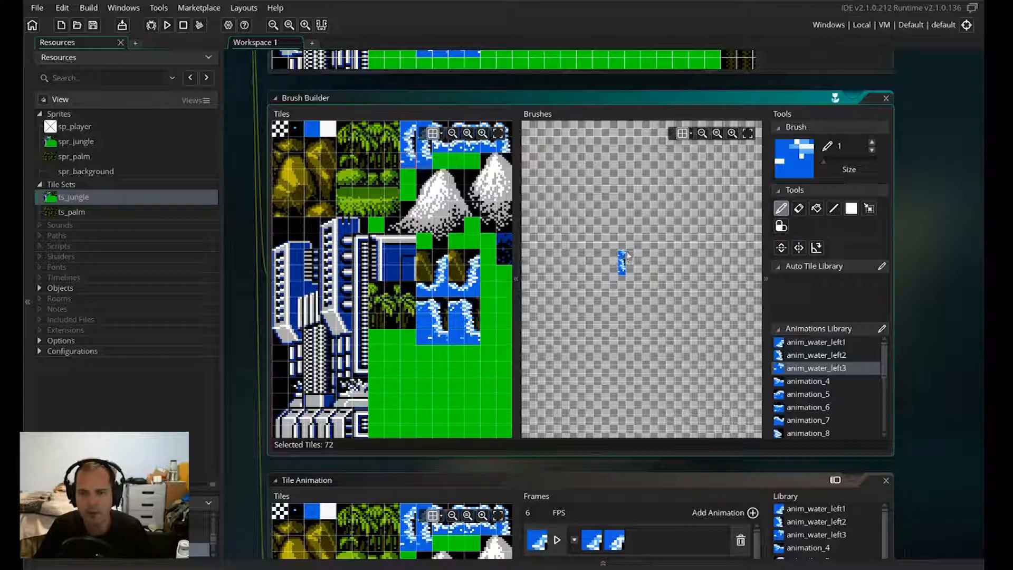
# - Place horizontally mirrored copies of the three anim_water_left animations as a right water-edge column, one cell from the left column
pyautogui.click(786, 345)
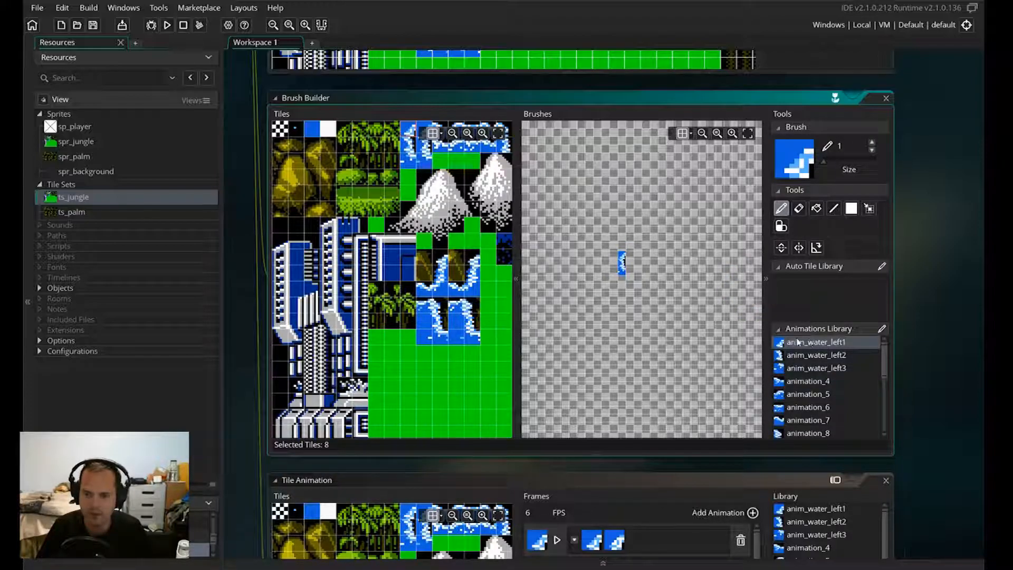
pyautogui.click(801, 248)
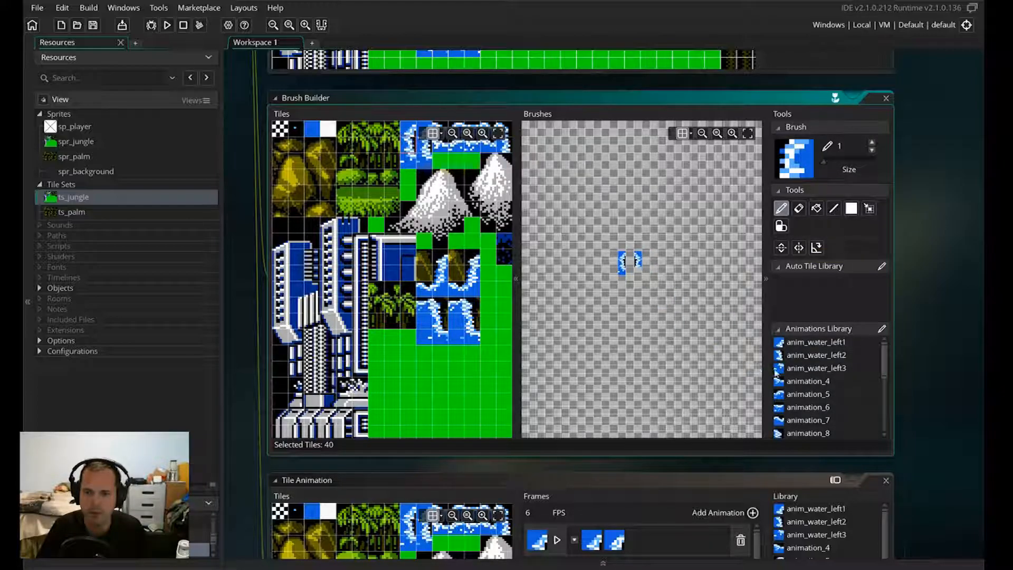
pyautogui.click(777, 370)
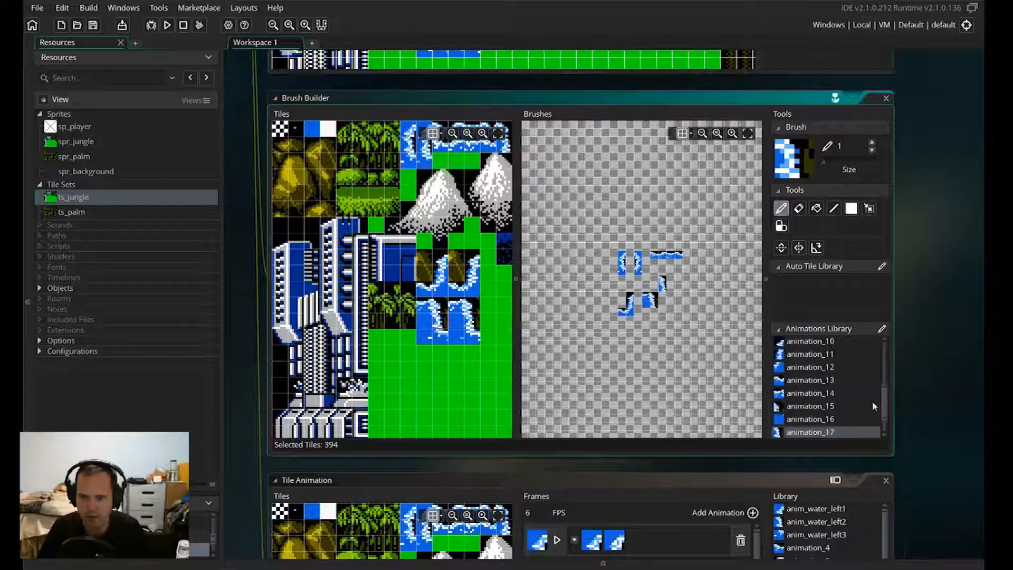
# - Complete the bottom row of the lower right water-edge brush with animation_18 and animation_19
pyautogui.scroll(-2, 875, 406)
pyautogui.click(823, 418)
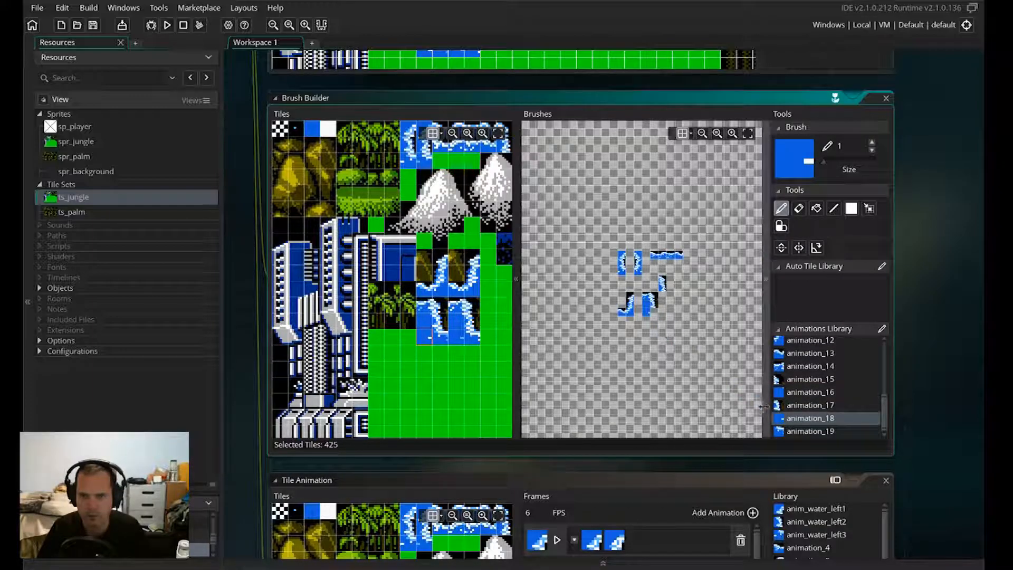
pyautogui.click(785, 431)
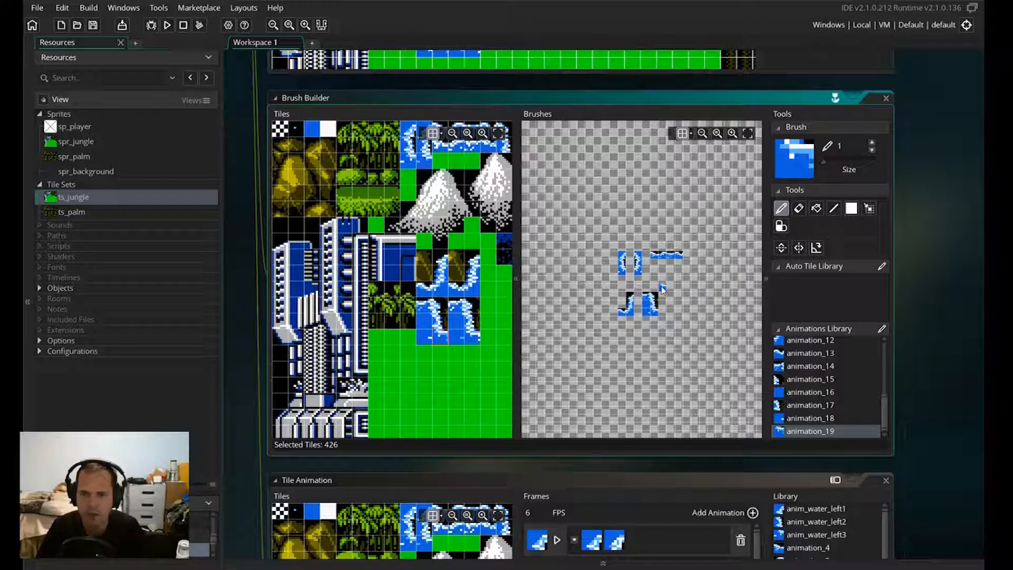
# - Erase the two-tile water column below the wave strip and redraw it one cell further right with animation_9
pyautogui.moveTo(885, 408); pyautogui.dragTo(887, 391)
pyautogui.scroll(3, 887, 391)
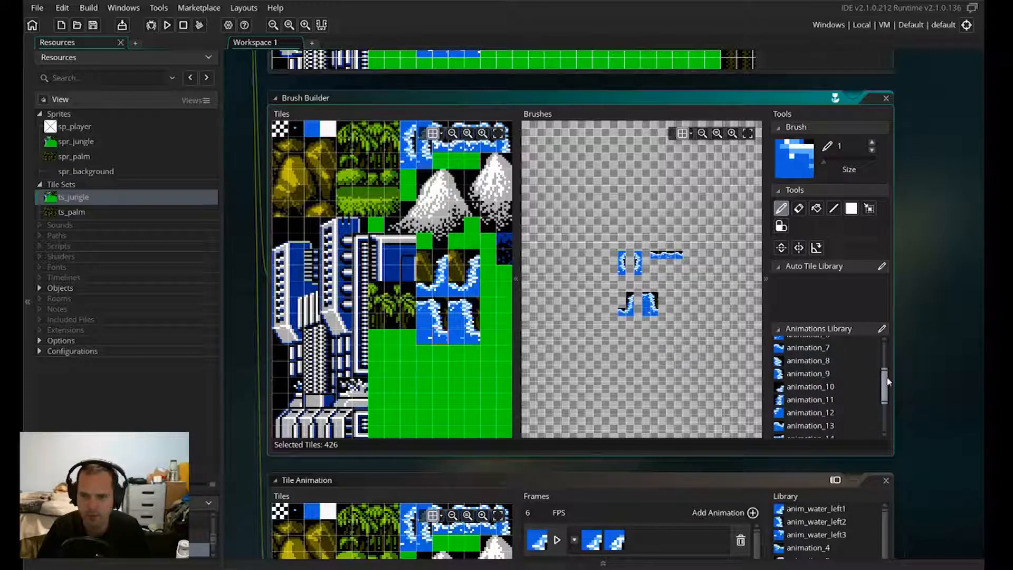
pyautogui.click(807, 397)
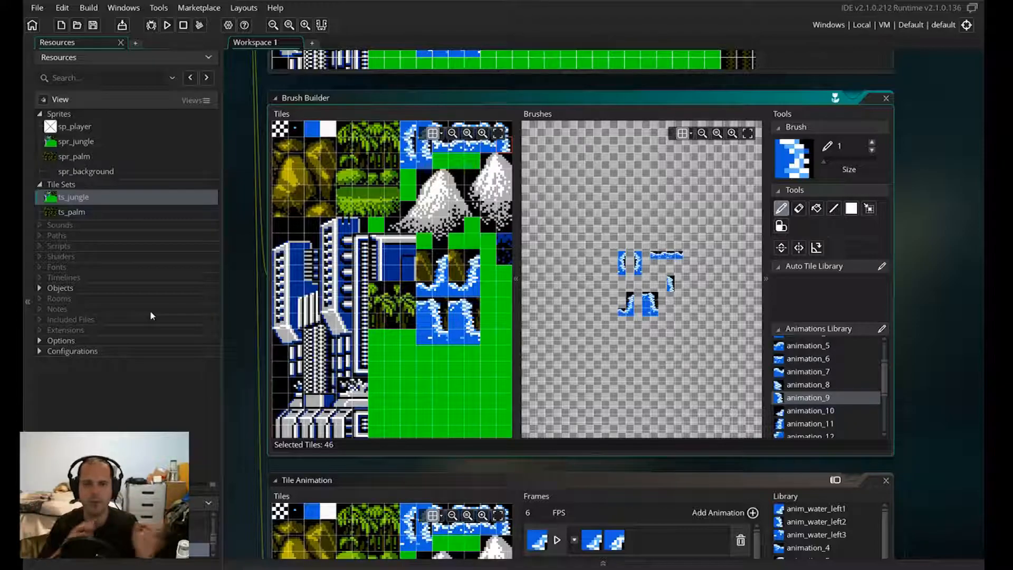
# - Create a new room in the project's Rooms group
pyautogui.click(46, 300)
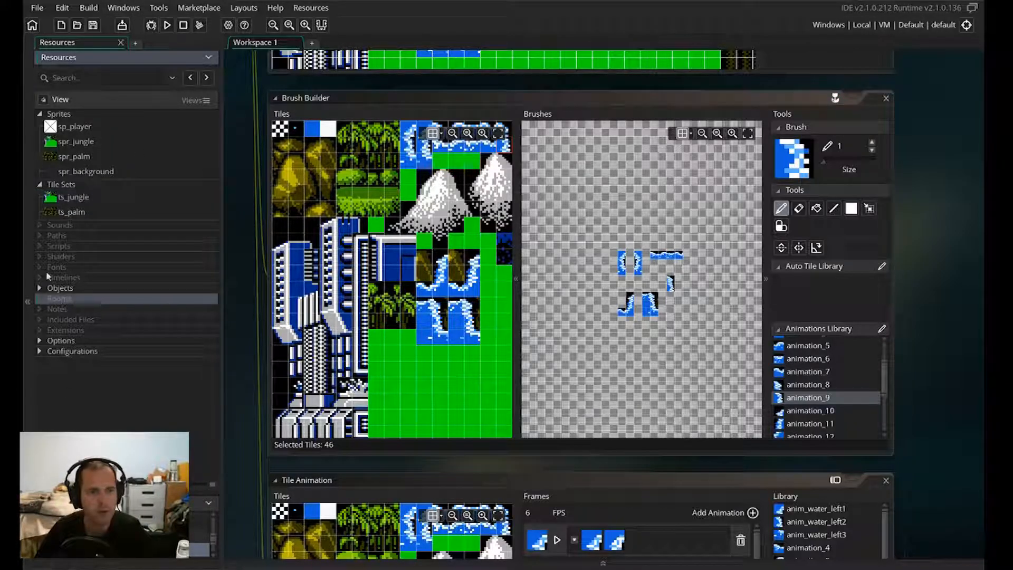
pyautogui.rightClick(48, 299)
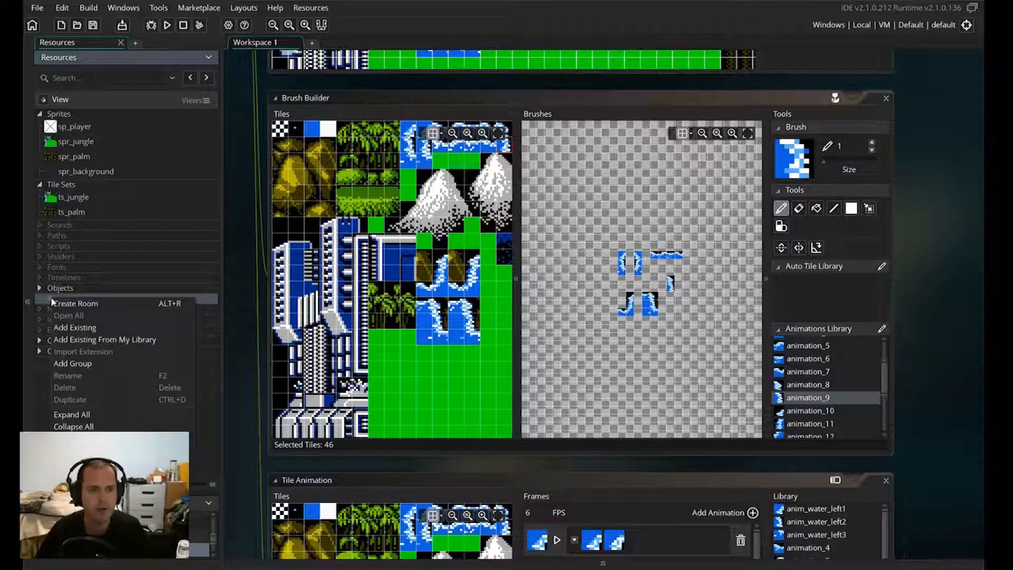
pyautogui.click(74, 304)
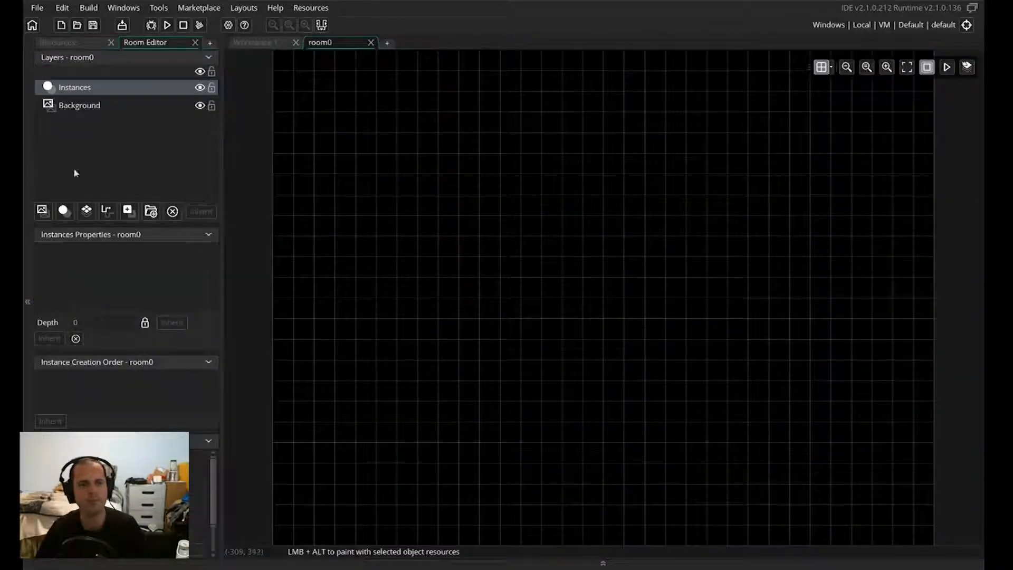
# - Rename the new room as rm_stage1
pyautogui.click(67, 45)
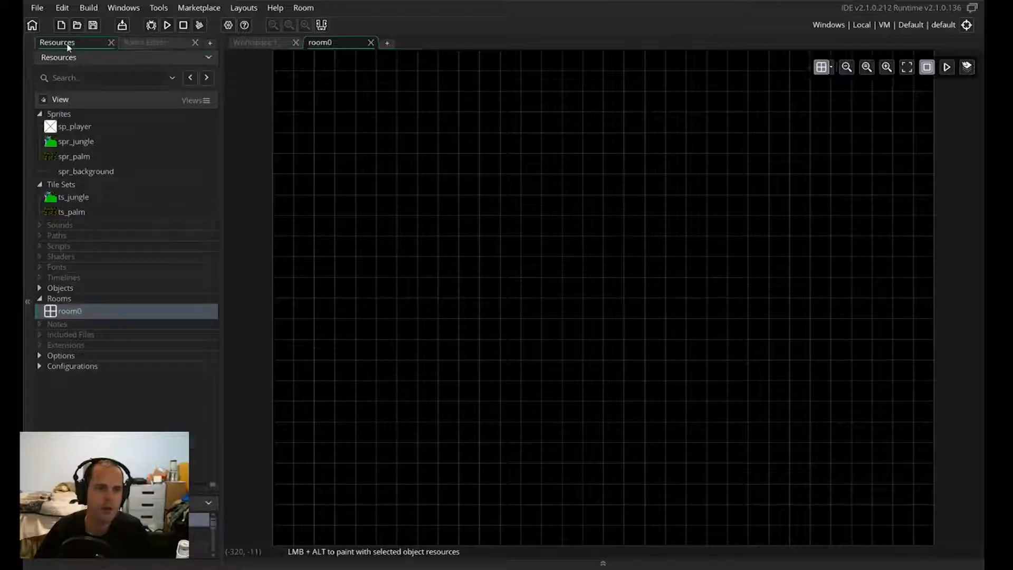
pyautogui.rightClick(68, 310)
pyautogui.click(102, 399)
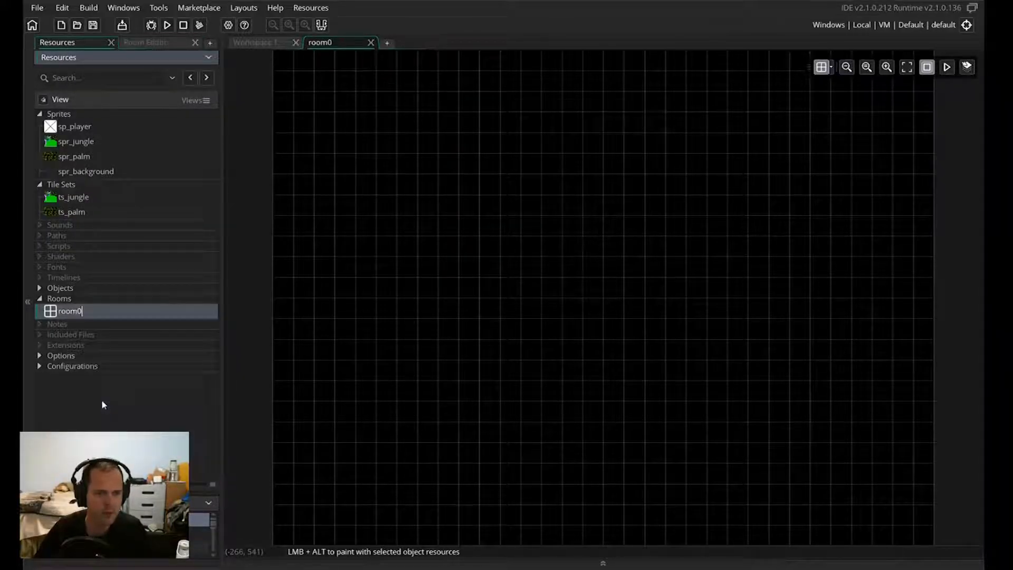
pyautogui.write('rm_')
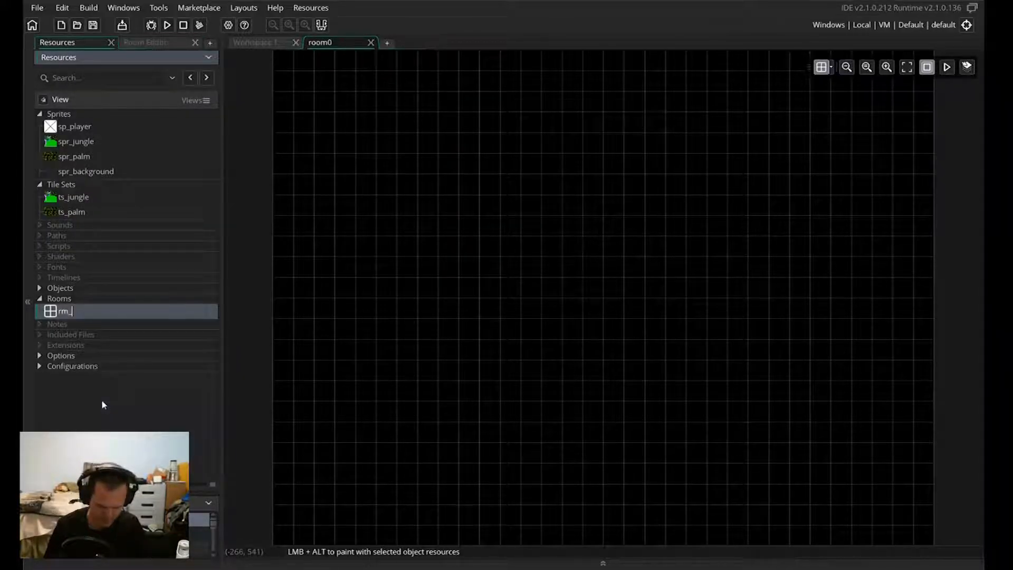
pyautogui.write('stage1')
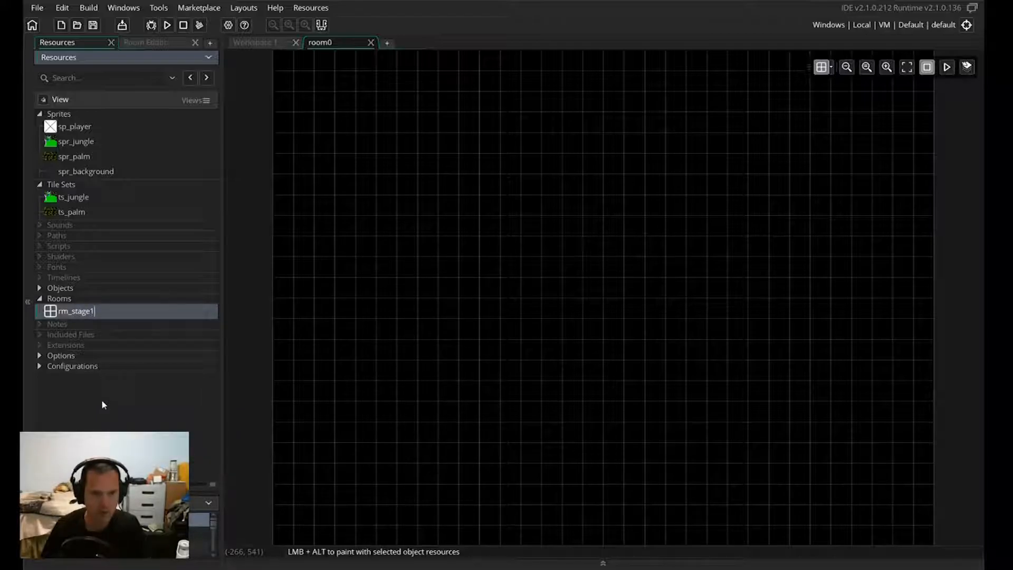
pyautogui.press('Return')
# - Bring up the Room Editor for rm_stage1 and close it
pyautogui.click(80, 316)
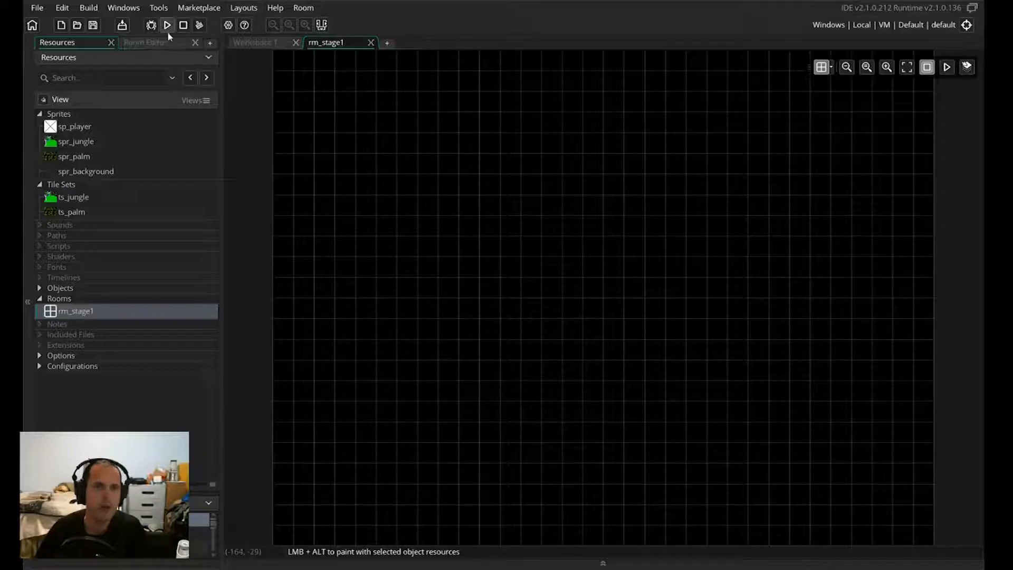
pyautogui.click(158, 42)
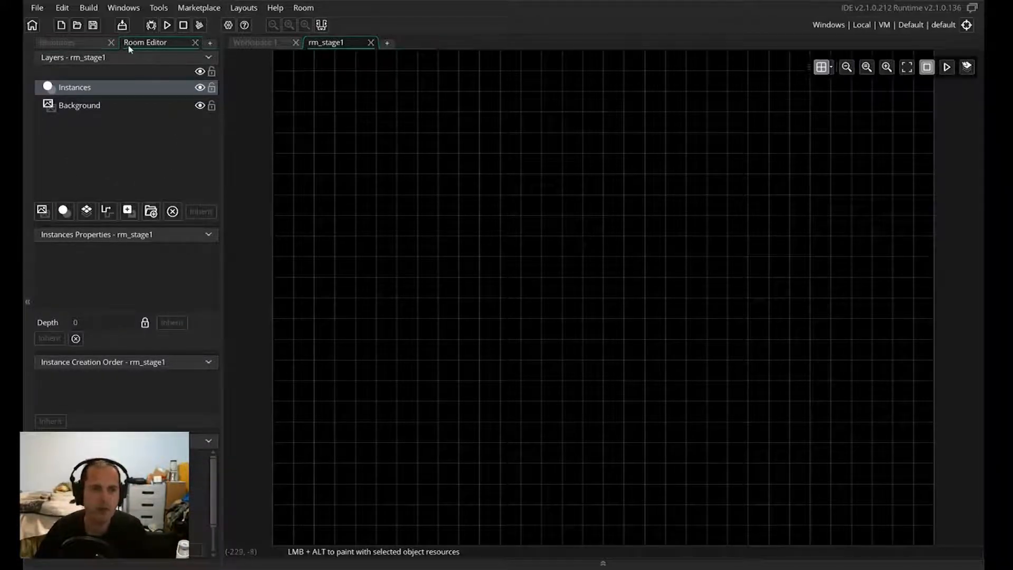
pyautogui.click(196, 43)
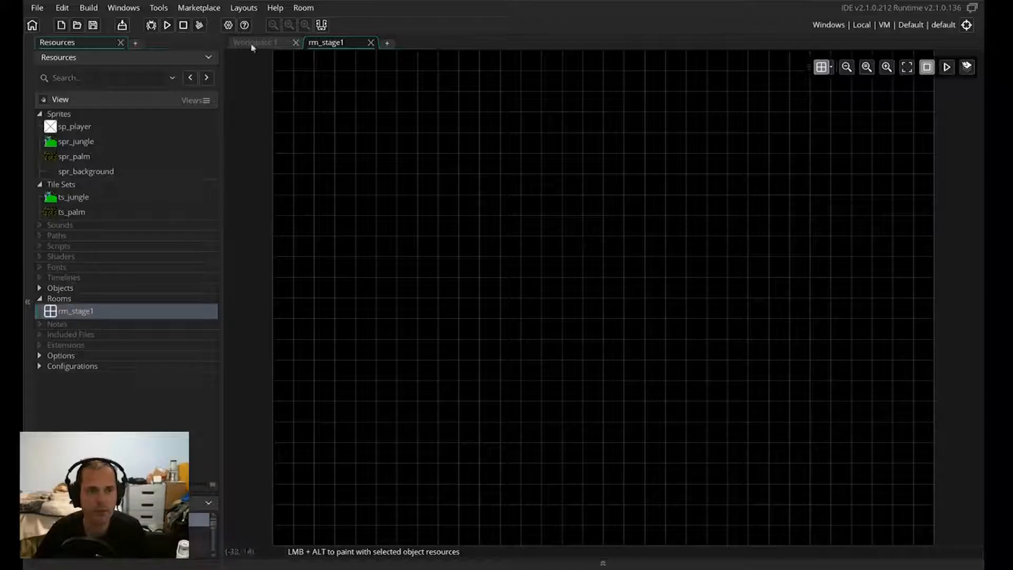
# - Show the layer view, room properties, layer properties and instance creation order for rm_stage1
pyautogui.click(140, 9)
pyautogui.moveTo(248, 8)
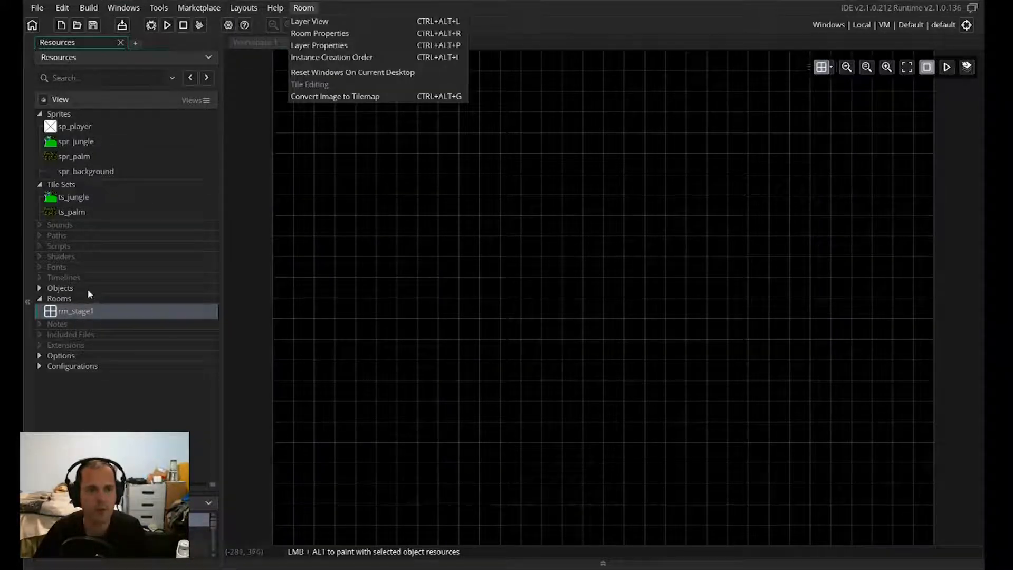
pyautogui.doubleClick(79, 314)
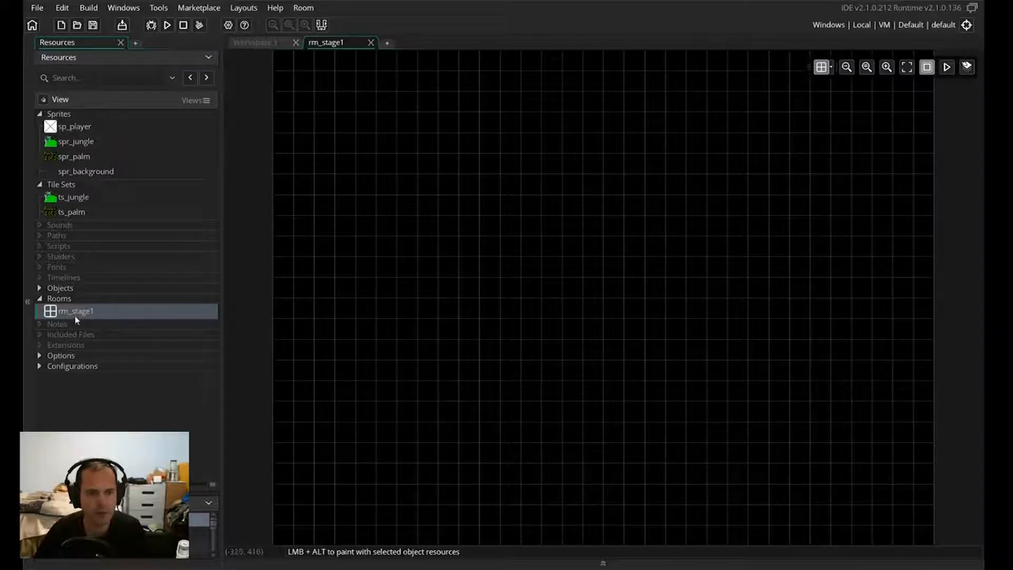
pyautogui.click(303, 9)
pyautogui.click(309, 21)
pyautogui.click(302, 7)
pyautogui.click(319, 33)
pyautogui.click(304, 7)
pyautogui.click(312, 50)
pyautogui.click(304, 7)
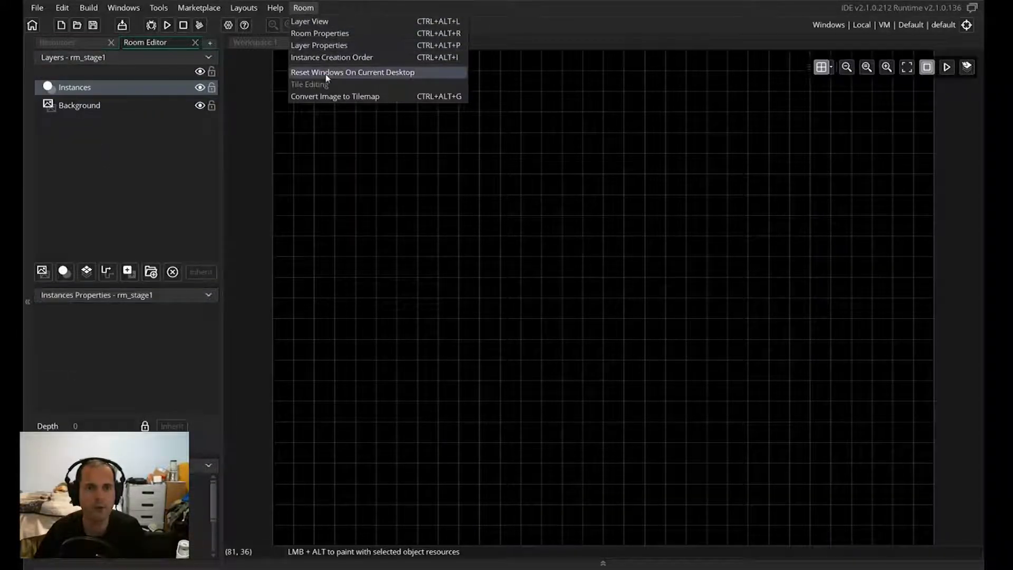
pyautogui.click(325, 57)
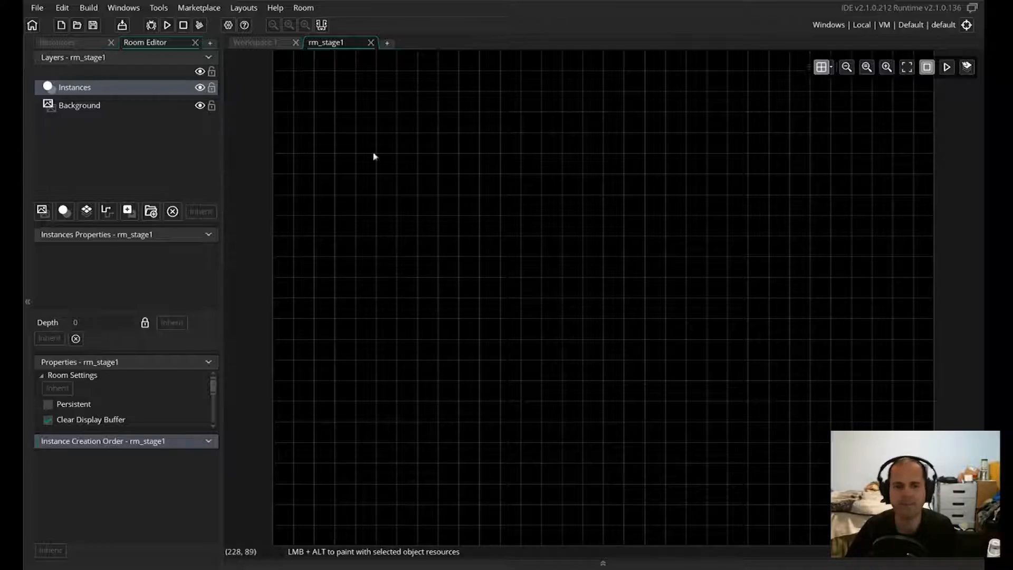
# - Compare the properties of the Instances and Background layers in rm_stage1
pyautogui.click(80, 105)
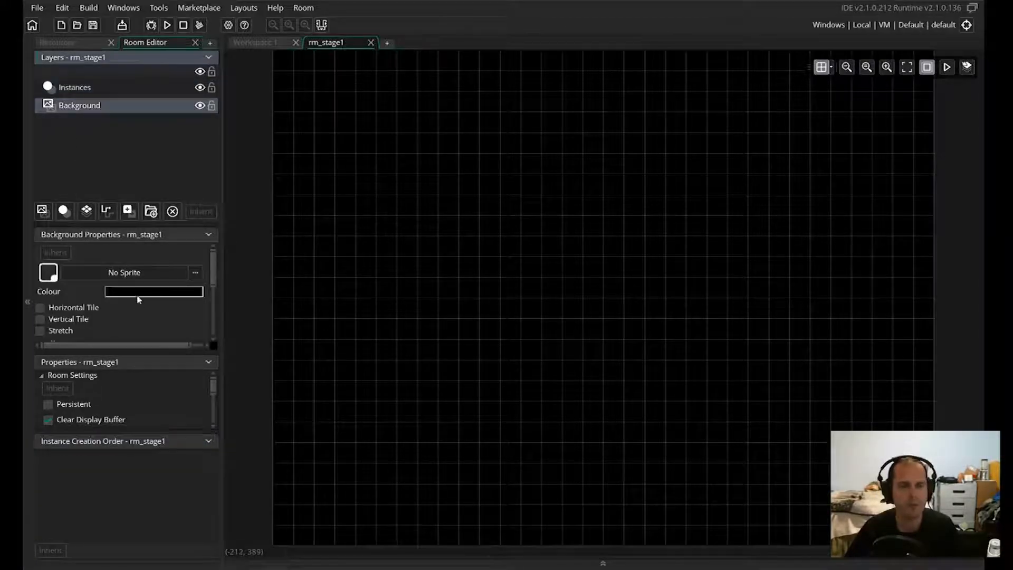
pyautogui.click(76, 88)
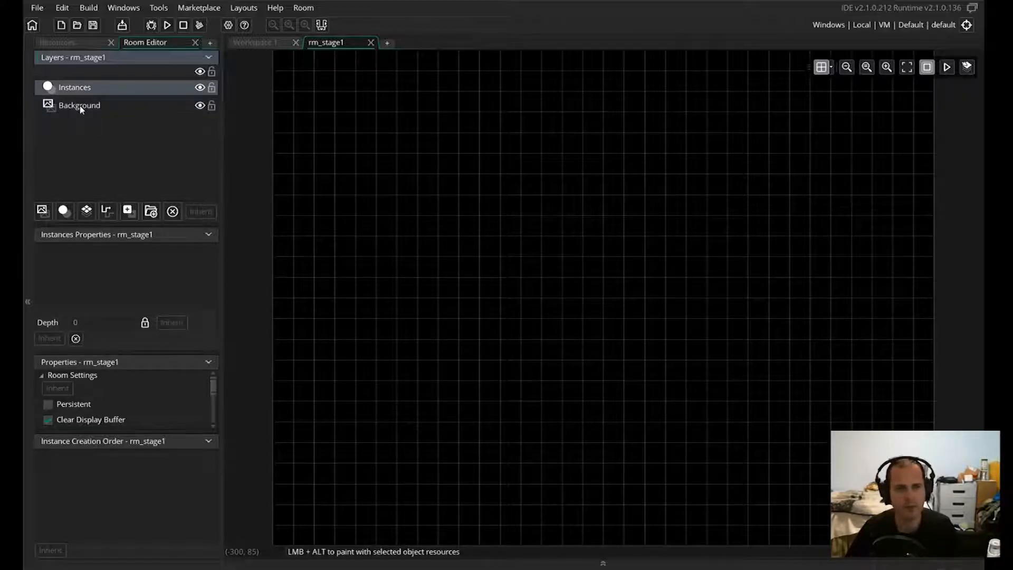
pyautogui.click(80, 106)
pyautogui.click(81, 93)
pyautogui.click(81, 107)
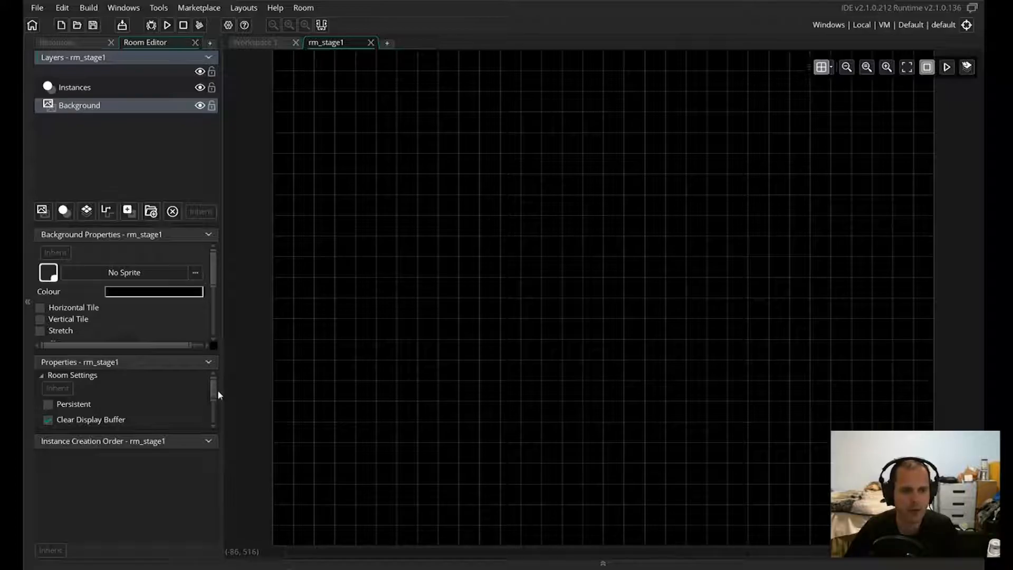
# - Set the room's width to 13312 and height to 960, using Contra_level_1.png in GraphicsGale as the size reference
pyautogui.click(208, 440)
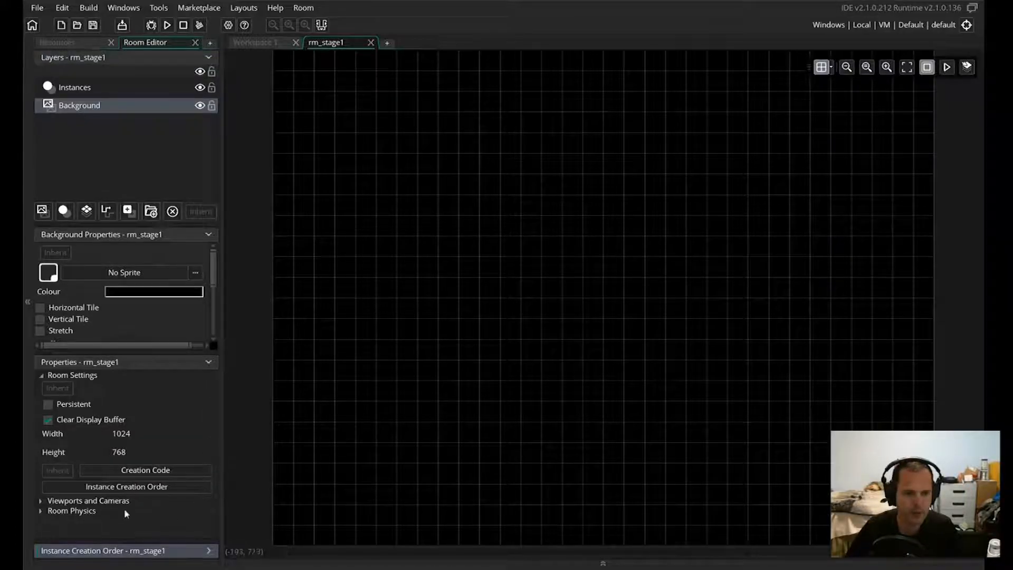
pyautogui.click(133, 434)
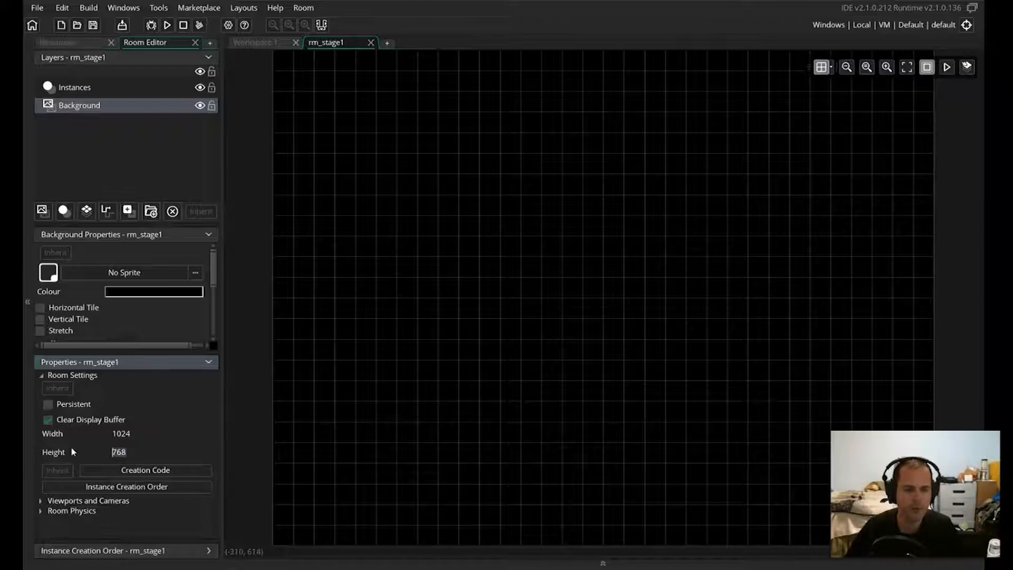
pyautogui.write('960')
pyautogui.click(134, 433)
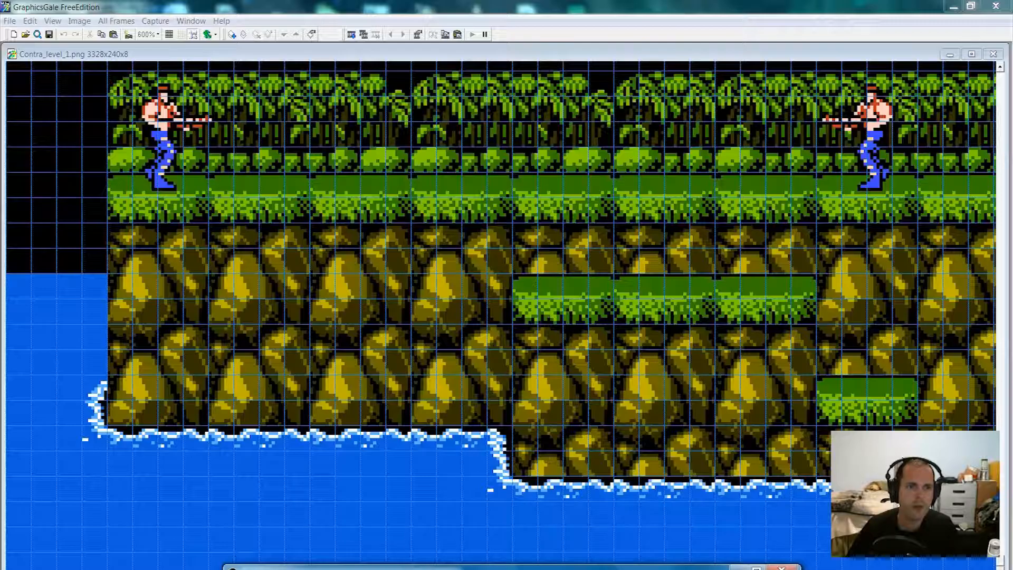
pyautogui.moveTo(550, 568); pyautogui.dragTo(540, 69)
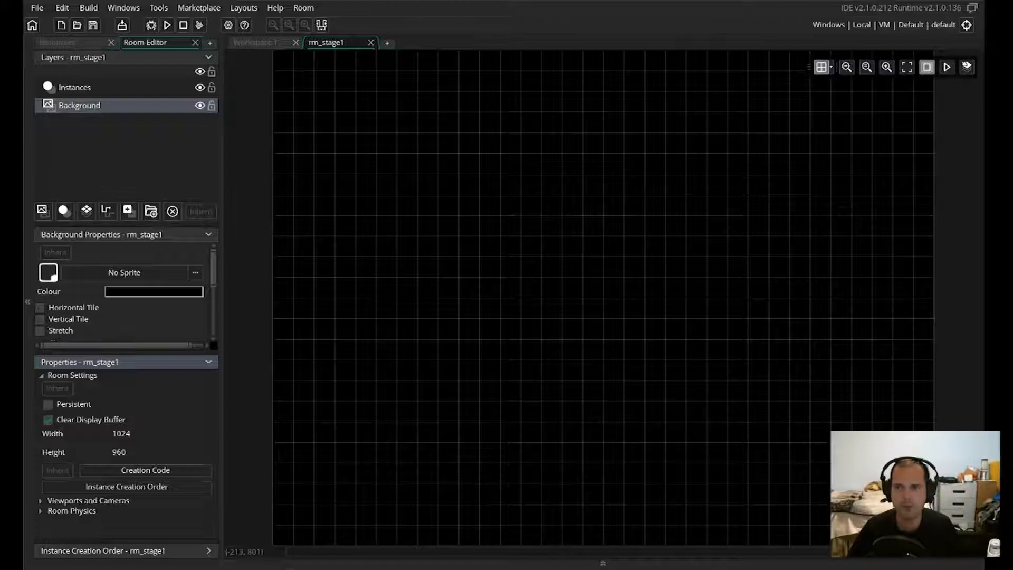
pyautogui.click(907, 68)
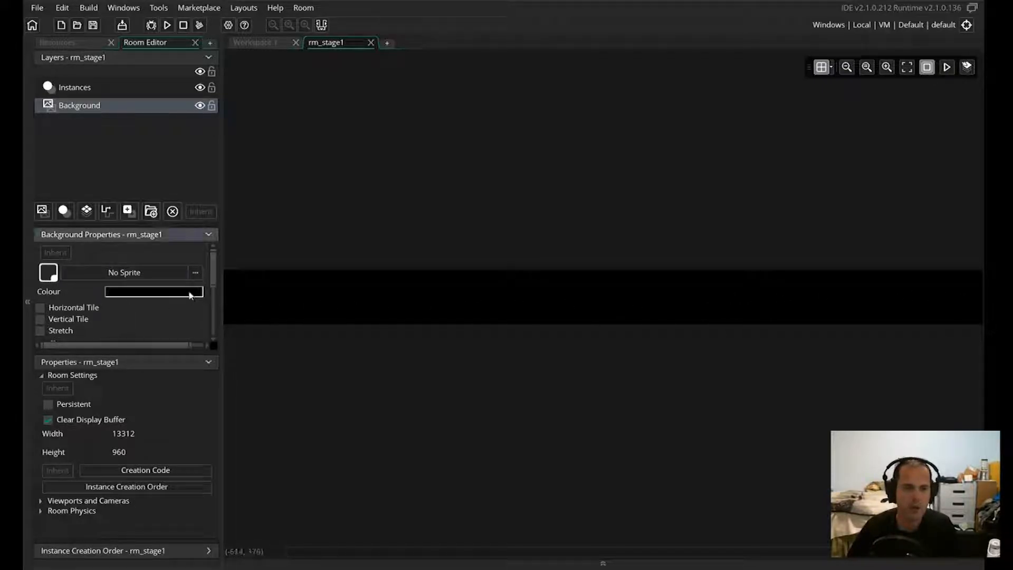
# - Set the Background layer's colour to green, hex 00FF00
pyautogui.click(193, 292)
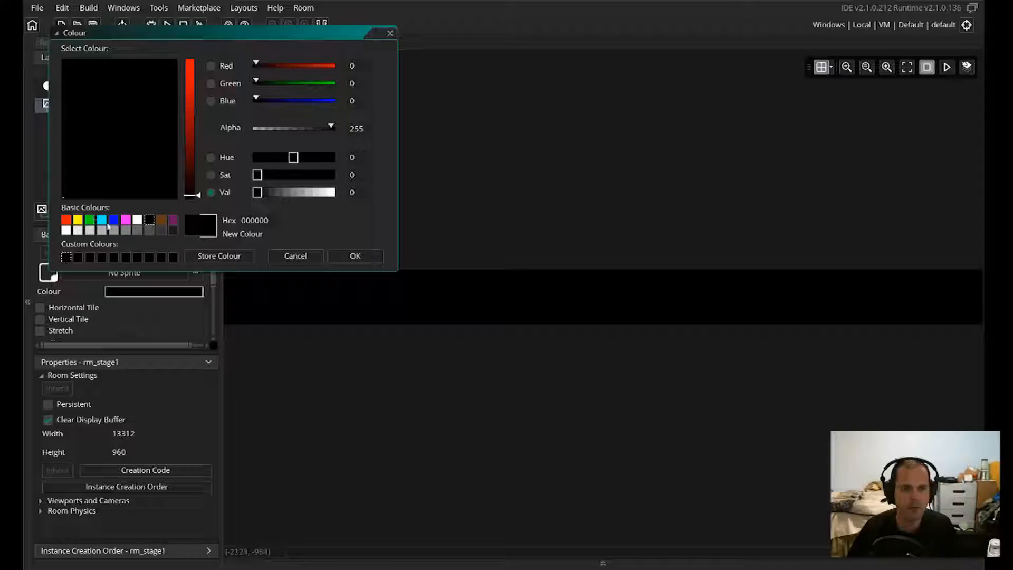
pyautogui.click(90, 222)
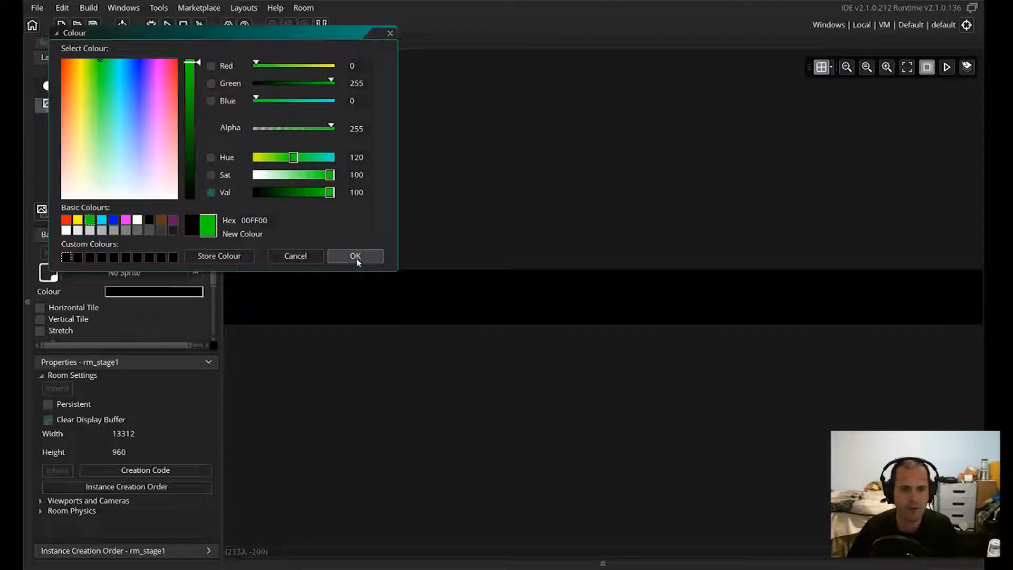
pyautogui.click(353, 256)
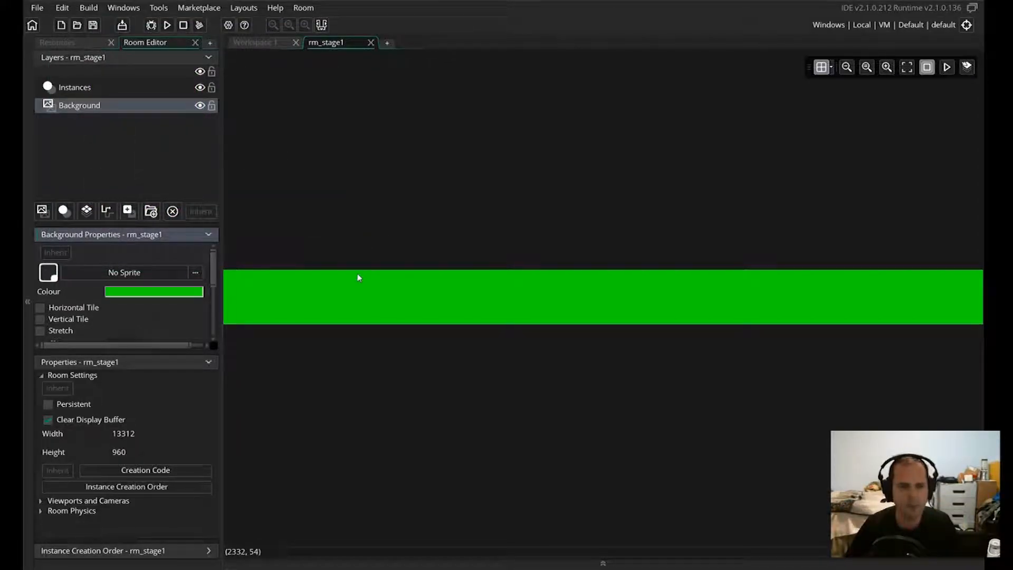
# - Add a second background layer above Background, assign spr_background to it and enable Stretch
pyautogui.click(45, 216)
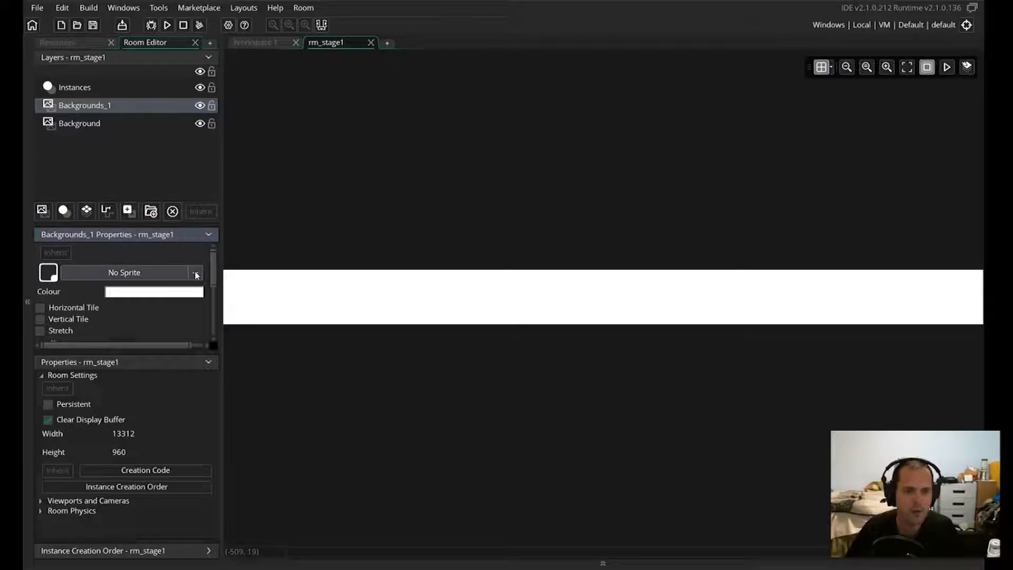
pyautogui.click(148, 273)
pyautogui.scroll(3, 359, 192)
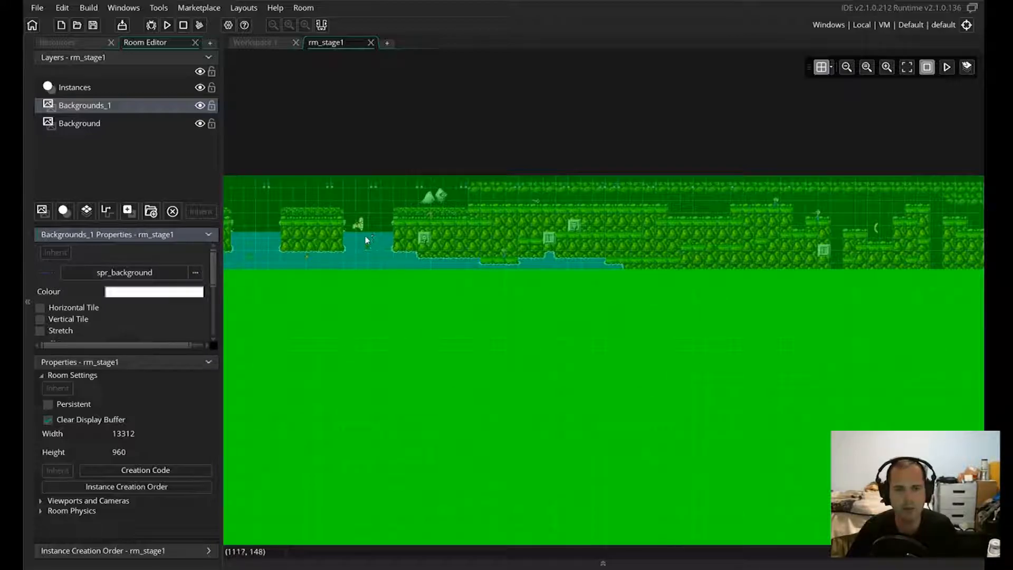
pyautogui.moveTo(315, 257); pyautogui.dragTo(700, 248, button='middle')
pyautogui.moveTo(622, 255); pyautogui.dragTo(576, 233, button='middle')
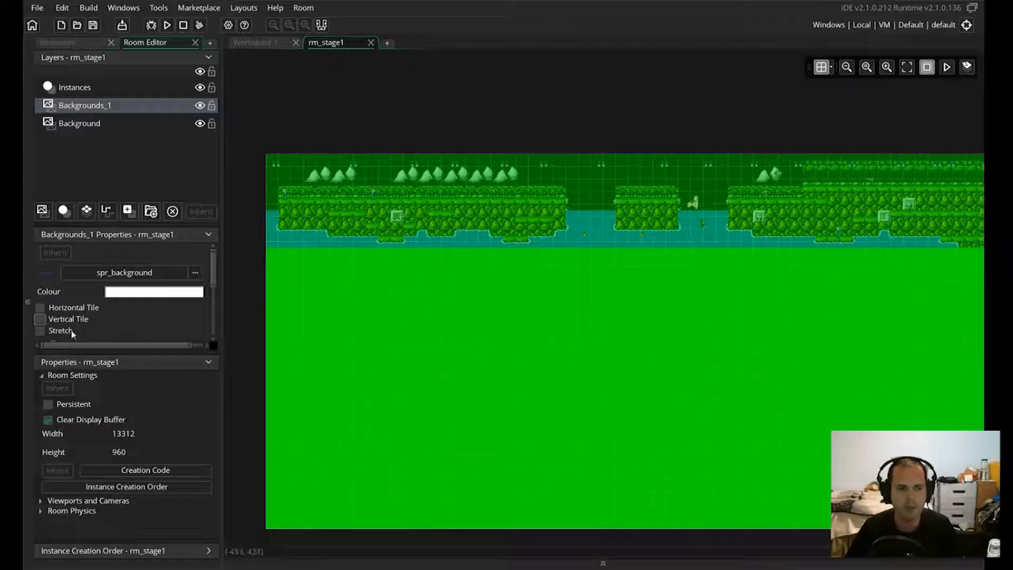
pyautogui.click(40, 331)
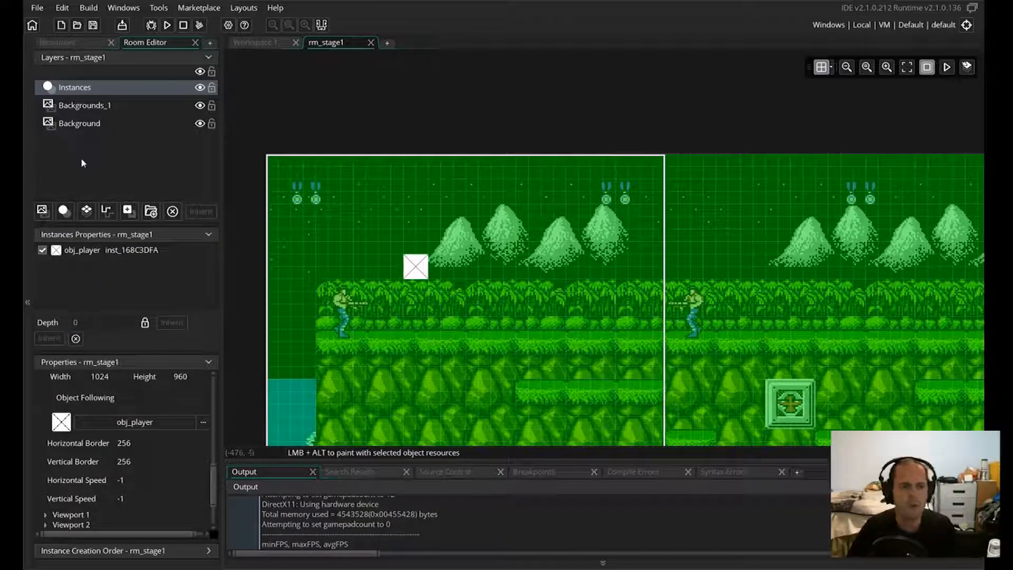
# - Create a tile layer directly above Backgrounds_1 and assign the ts_jungle tile set to it
pyautogui.click(74, 107)
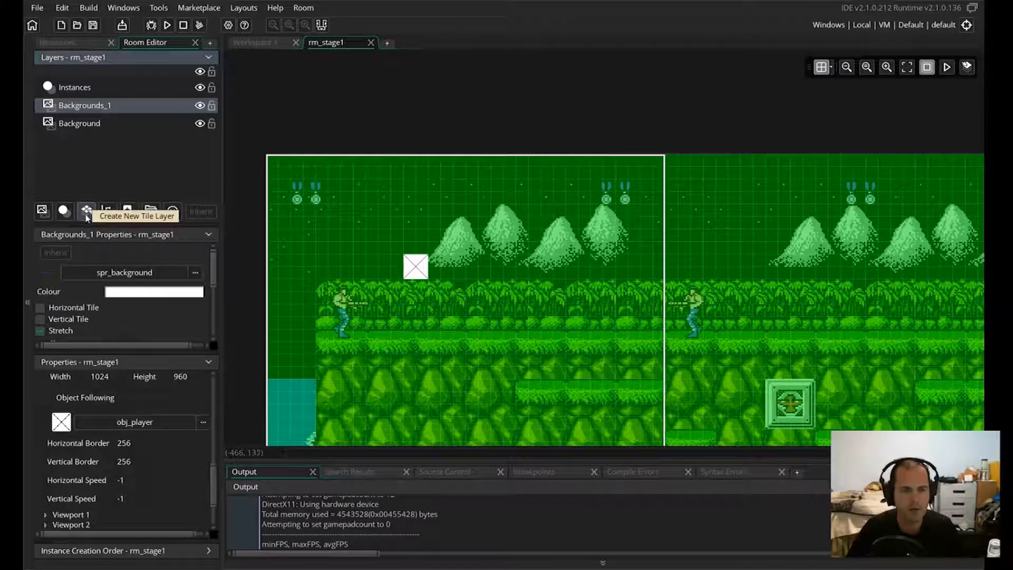
pyautogui.click(86, 210)
pyautogui.click(85, 125)
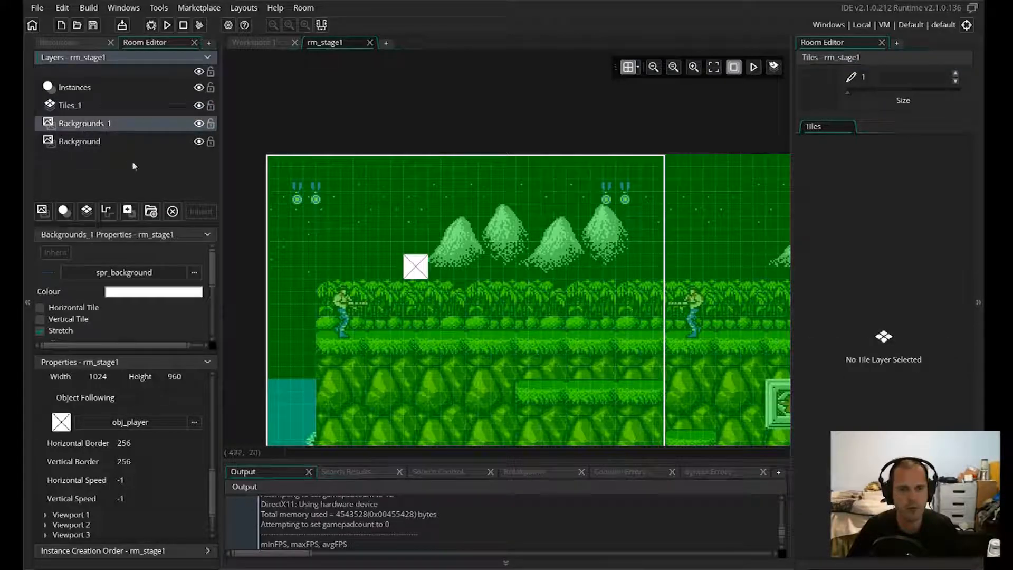
pyautogui.click(57, 104)
pyautogui.click(851, 374)
pyautogui.doubleClick(717, 207)
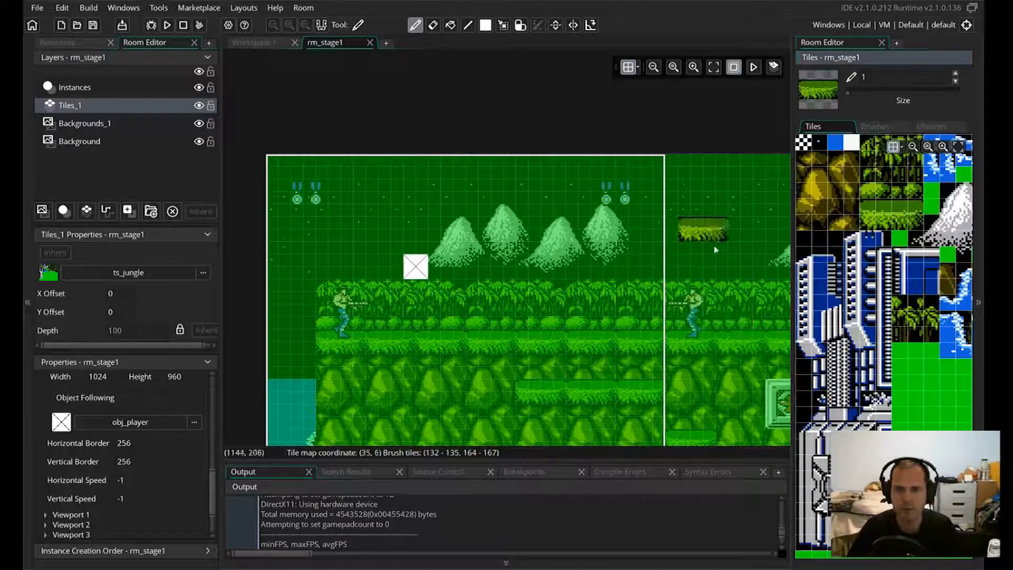
# - Display the saved ts_jungle brushes with the water-edge brushes in view for painting on Tiles_1
pyautogui.click(875, 128)
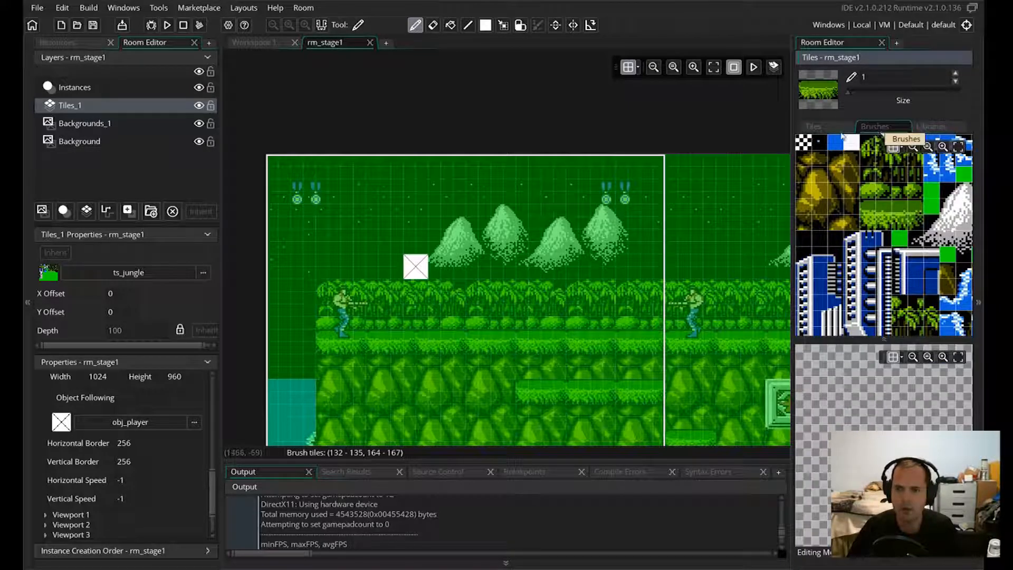
pyautogui.scroll(-3, 514, 283)
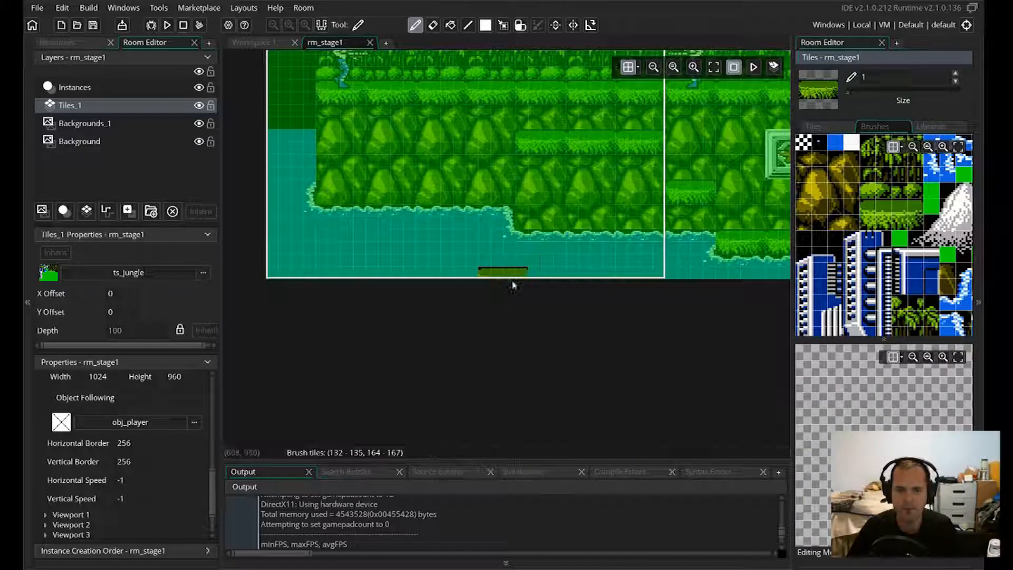
pyautogui.scroll(1, 465, 283)
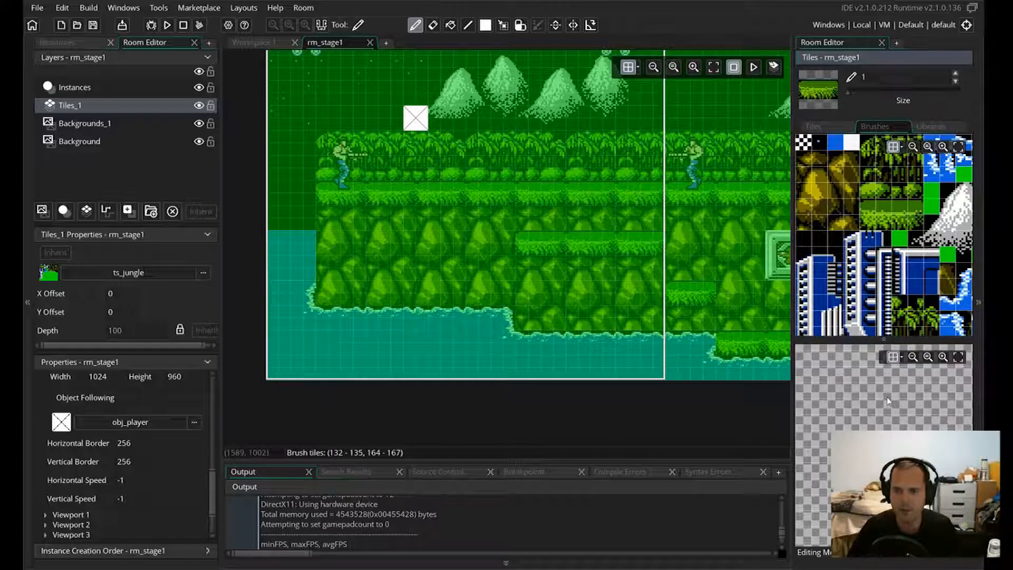
pyautogui.scroll(1, 884, 395)
pyautogui.scroll(-1, 883, 395)
pyautogui.scroll(2, 879, 394)
pyautogui.scroll(-2, 879, 395)
pyautogui.scroll(2, 879, 395)
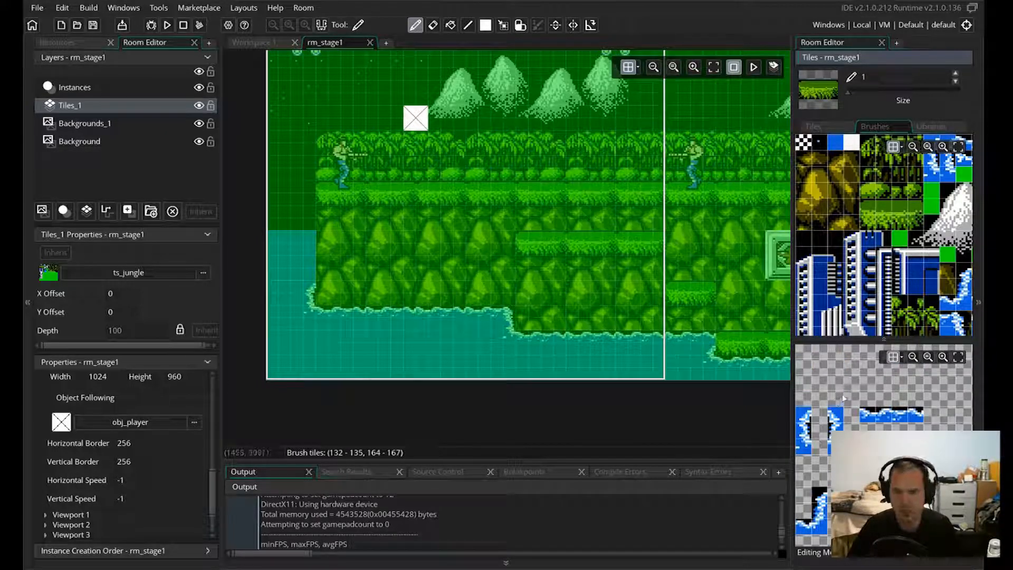
pyautogui.moveTo(832, 390)
pyautogui.mouseDown(button='middle')
pyautogui.moveTo(870, 361)
pyautogui.moveTo(854, 359)
pyautogui.moveTo(862, 377)
pyautogui.moveTo(872, 364)
pyautogui.mouseUp(button='middle')
# - Sample the water-edge brushes one after another to check which tiles each one holds
pyautogui.moveTo(843, 384); pyautogui.dragTo(849, 414)
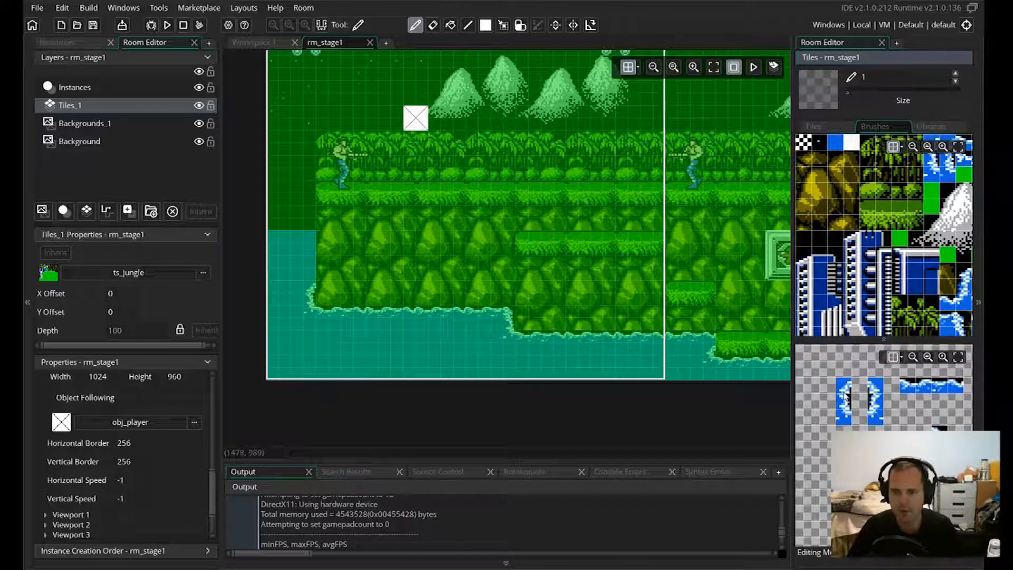
pyautogui.moveTo(844, 393); pyautogui.dragTo(844, 394)
pyautogui.click(876, 395)
pyautogui.click(931, 387)
pyautogui.click(939, 437)
pyautogui.click(893, 507)
pyautogui.click(872, 483)
pyautogui.click(856, 395)
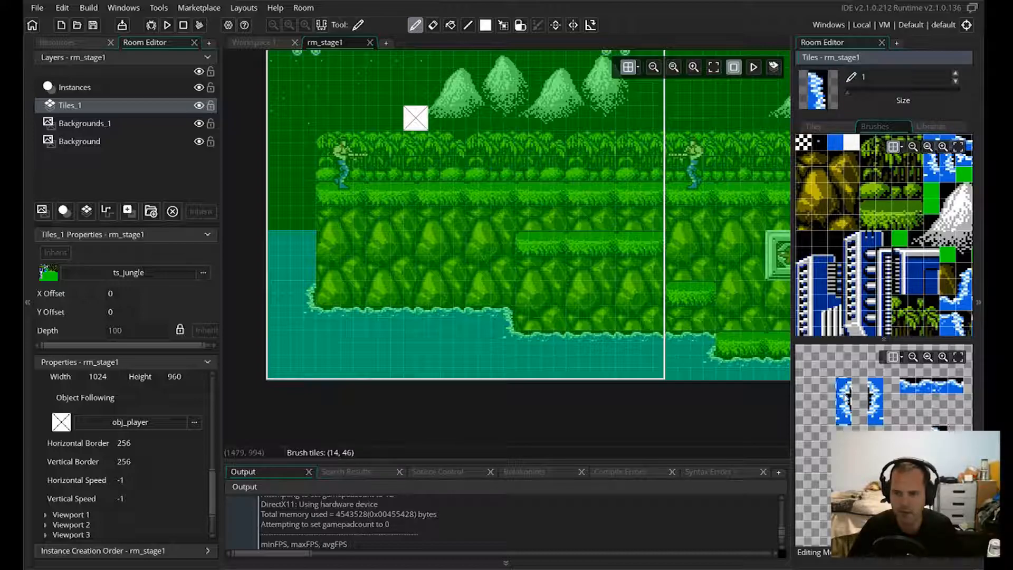
# - Paint the vertical wave edge at the first rock wall's lower-left corner and the horizontal wave strip beneath it up to the shoreline drop
pyautogui.click(846, 397)
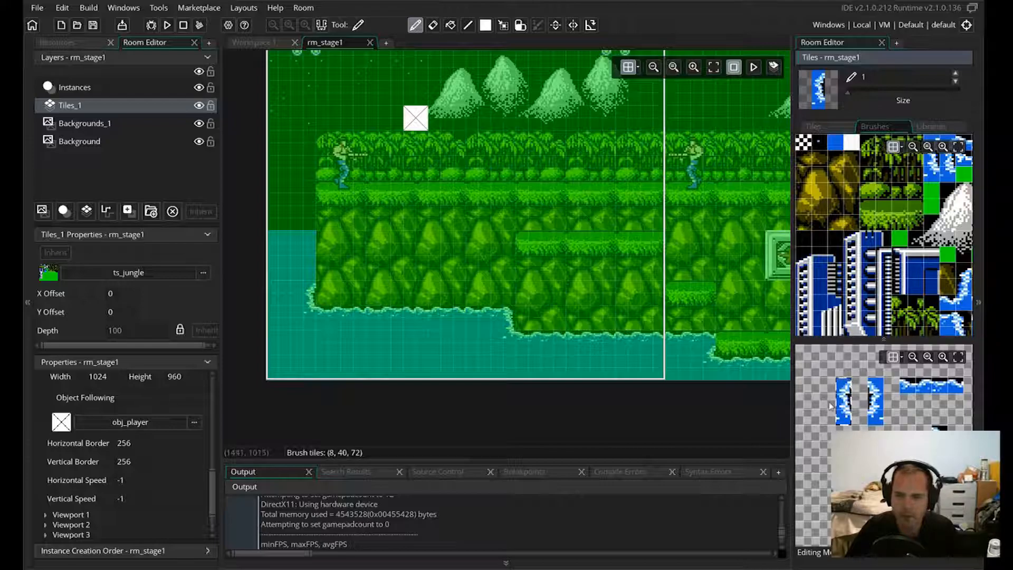
pyautogui.click(309, 298)
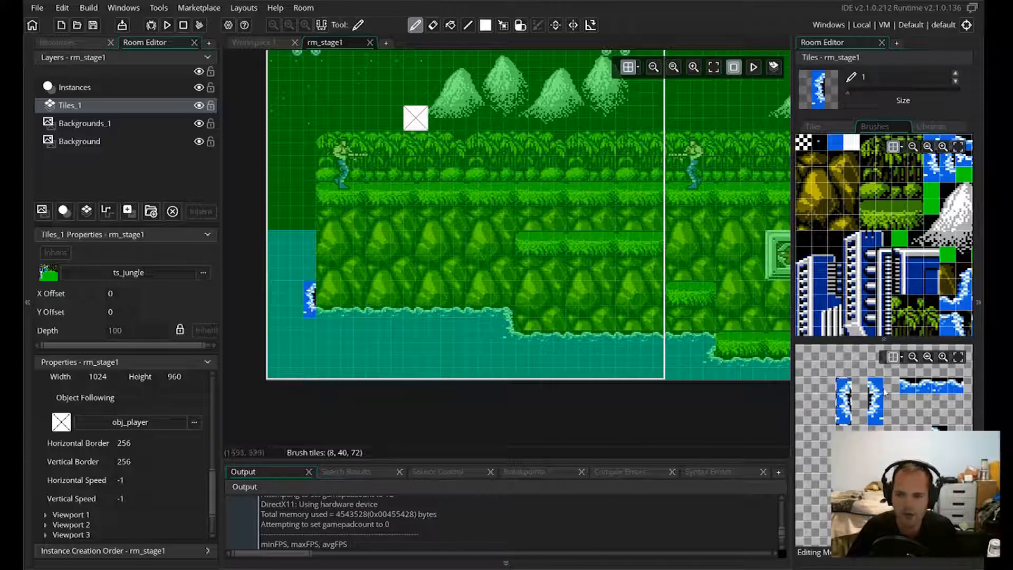
pyautogui.click(932, 386)
pyautogui.click(356, 319)
pyautogui.click(347, 318)
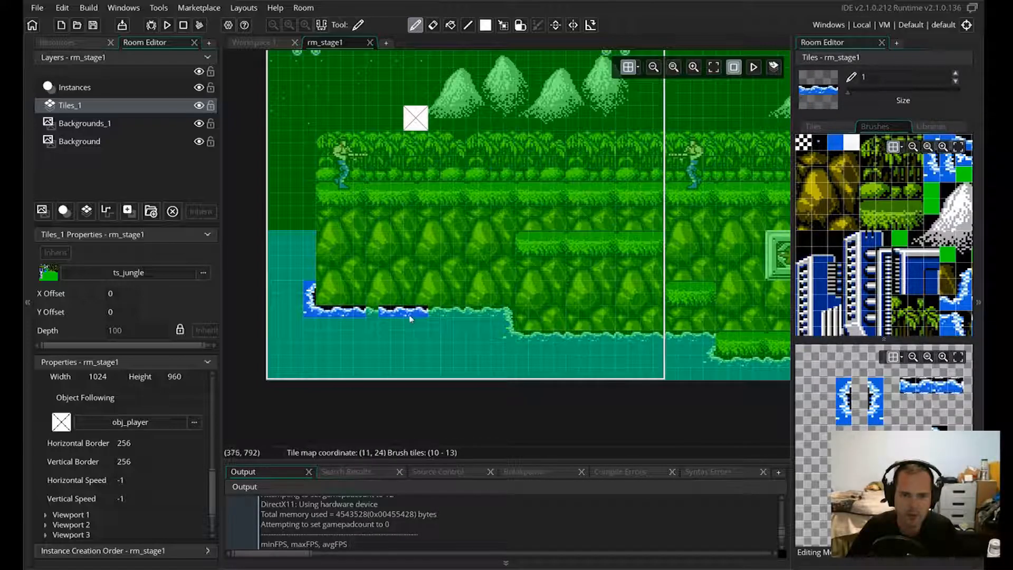
pyautogui.moveTo(363, 317); pyautogui.dragTo(453, 315)
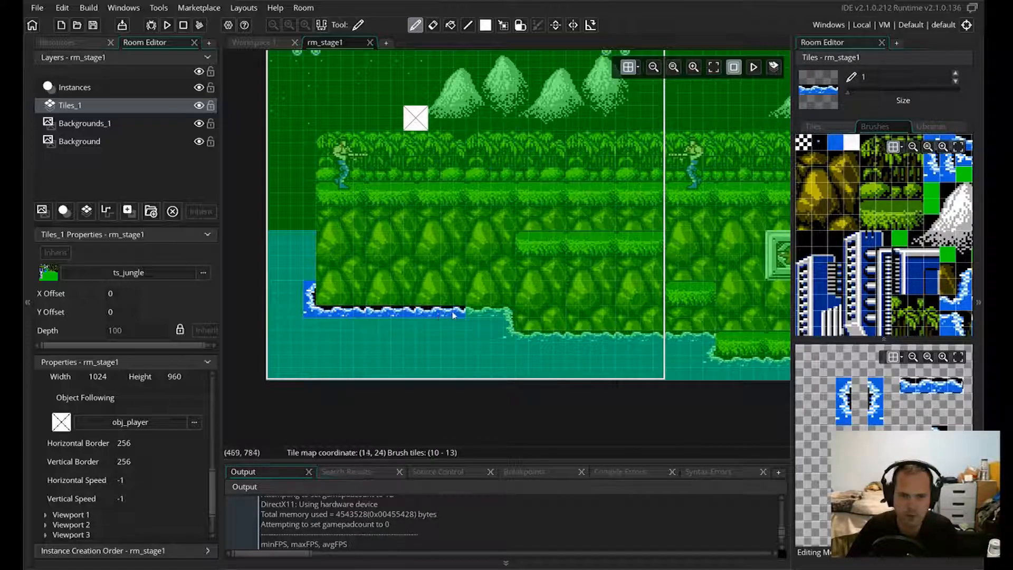
pyautogui.click(485, 315)
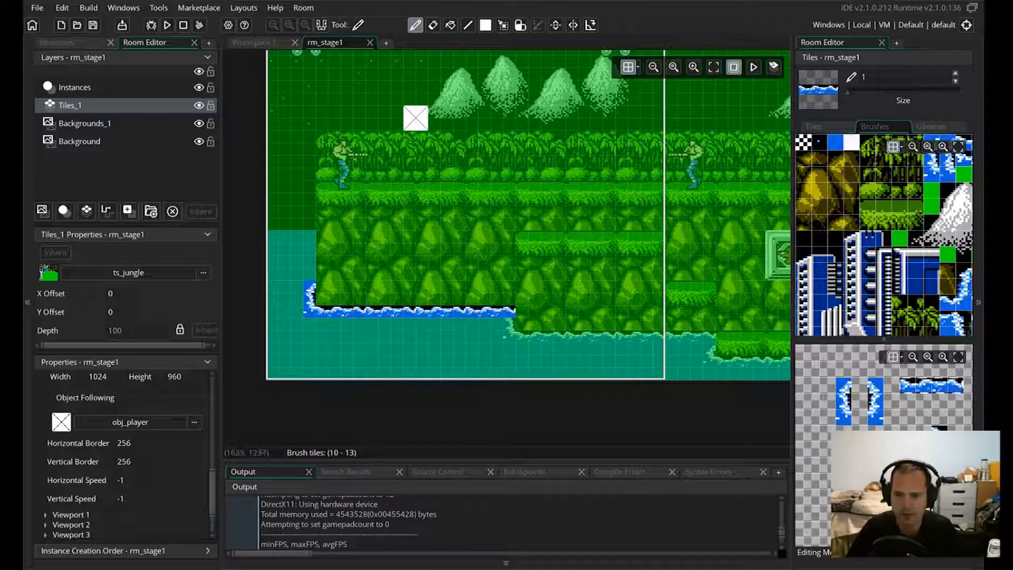
# - Try painting the first shoreline drop with the descending wave brush, followed by a horizontal wave strip beyond it
pyautogui.click(938, 446)
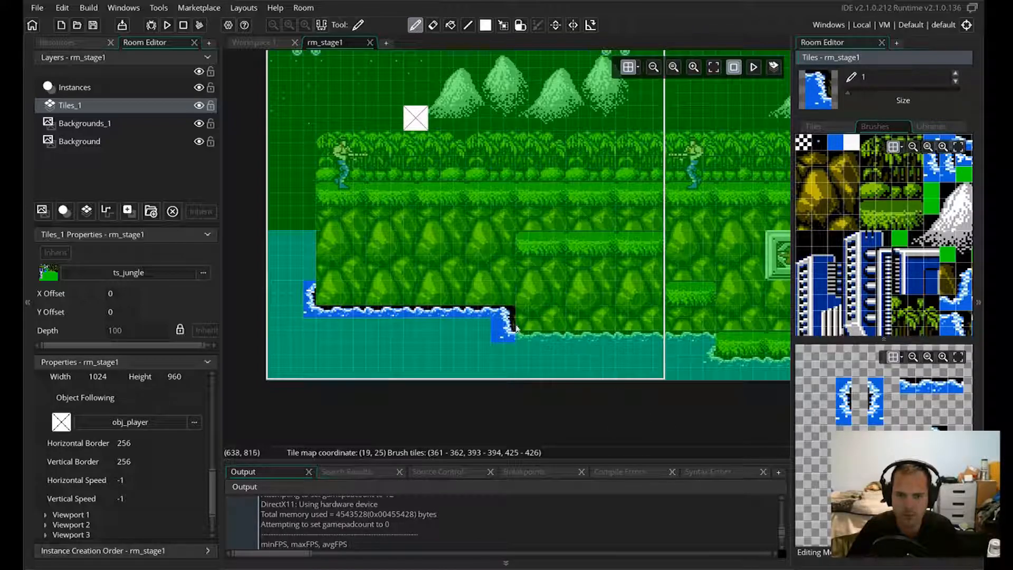
pyautogui.click(932, 385)
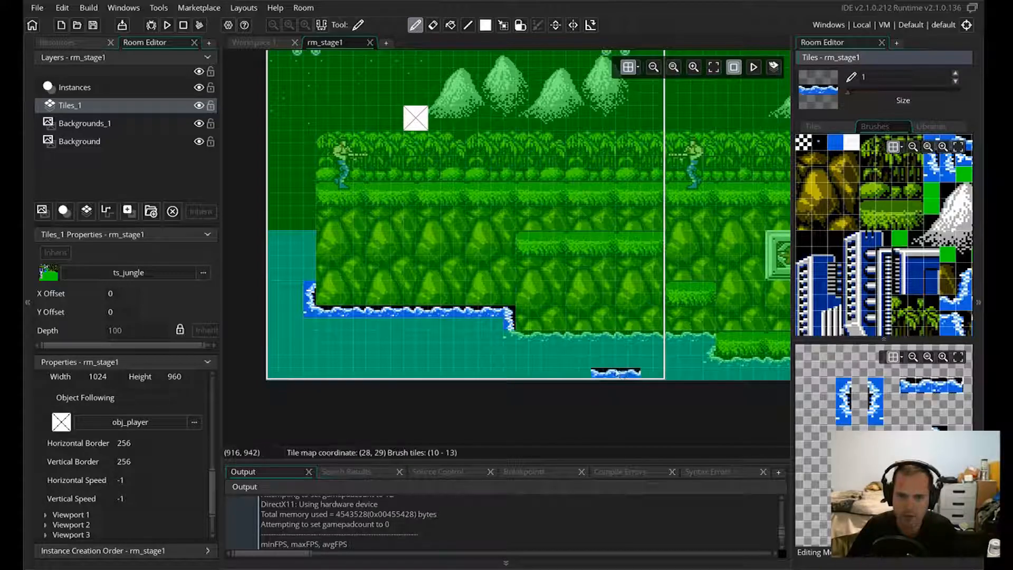
pyautogui.click(537, 343)
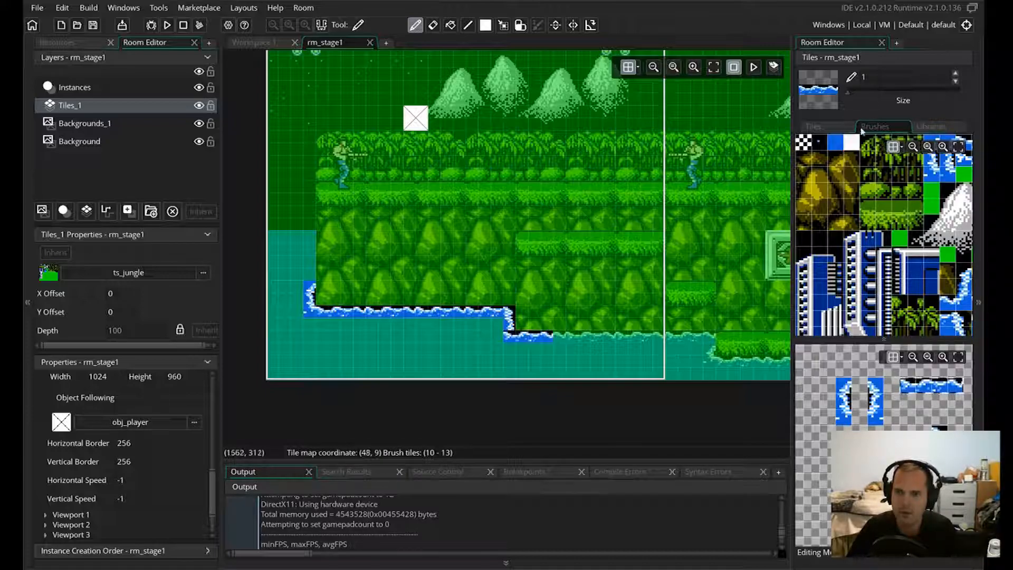
# - Paint the vertical wave edge at the first shoreline drop with single animated tiles, finishing its lower end with anim_water_left3
pyautogui.click(935, 127)
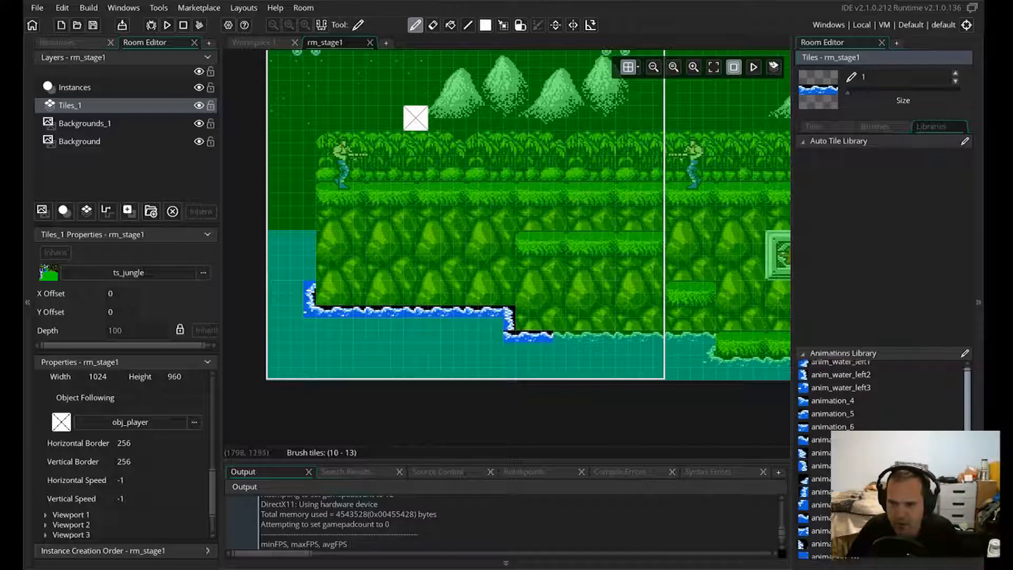
pyautogui.click(840, 393)
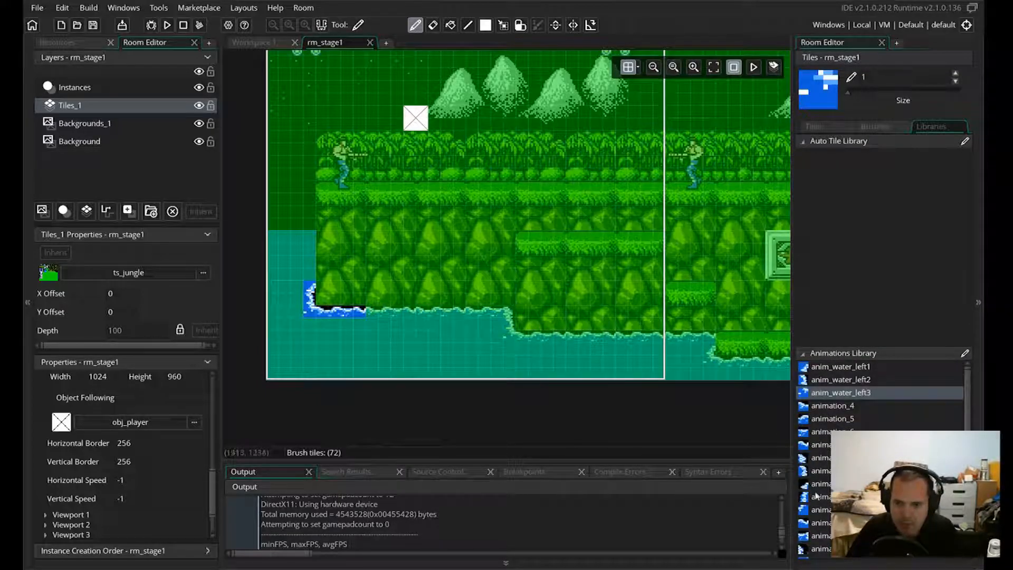
pyautogui.click(825, 459)
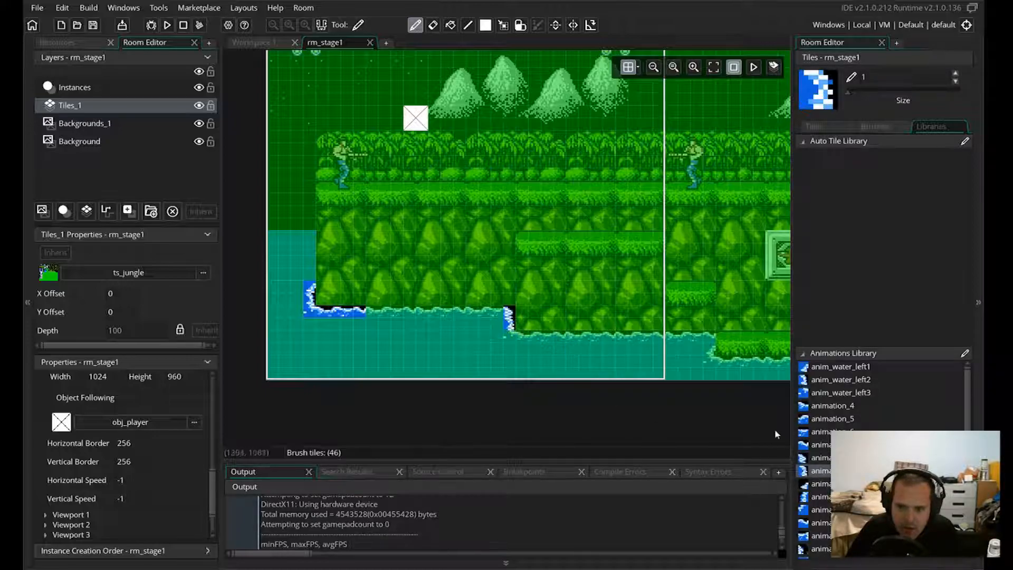
pyautogui.click(823, 394)
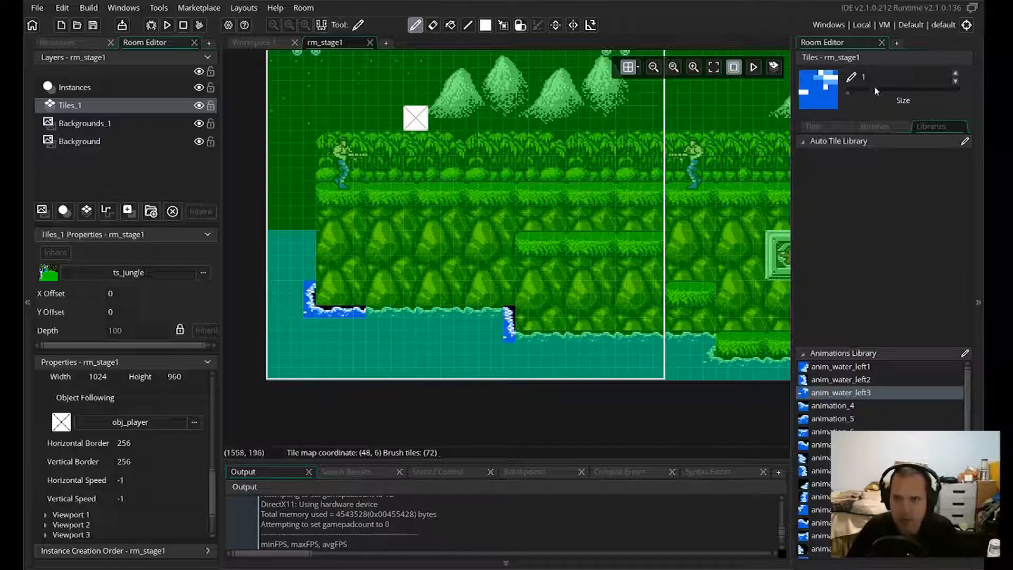
# - Repaint the horizontal wave strip beneath the first rock wall up to the shoreline drop, erasing misplaced strip tiles
pyautogui.click(875, 126)
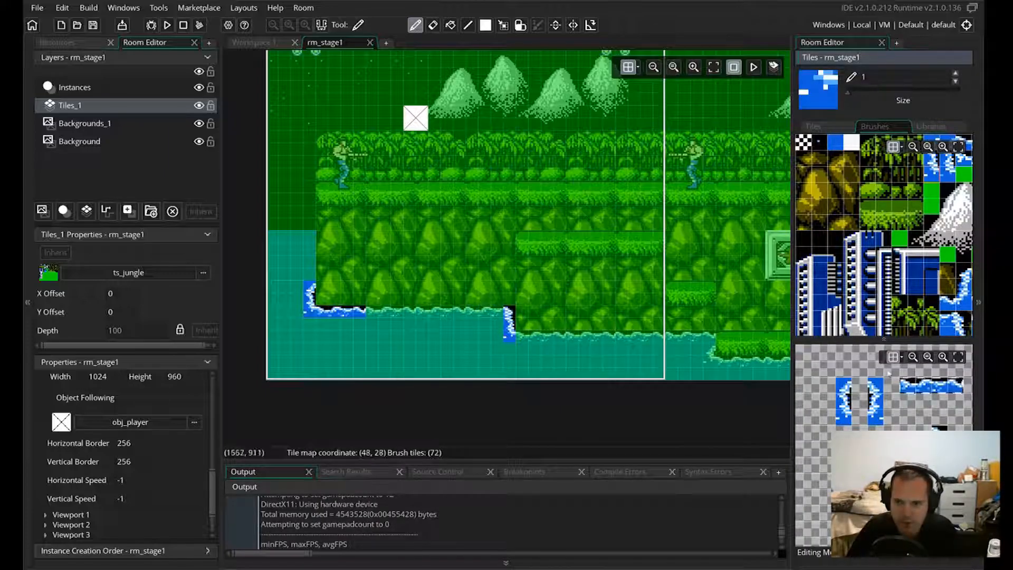
pyautogui.click(931, 384)
pyautogui.click(401, 315)
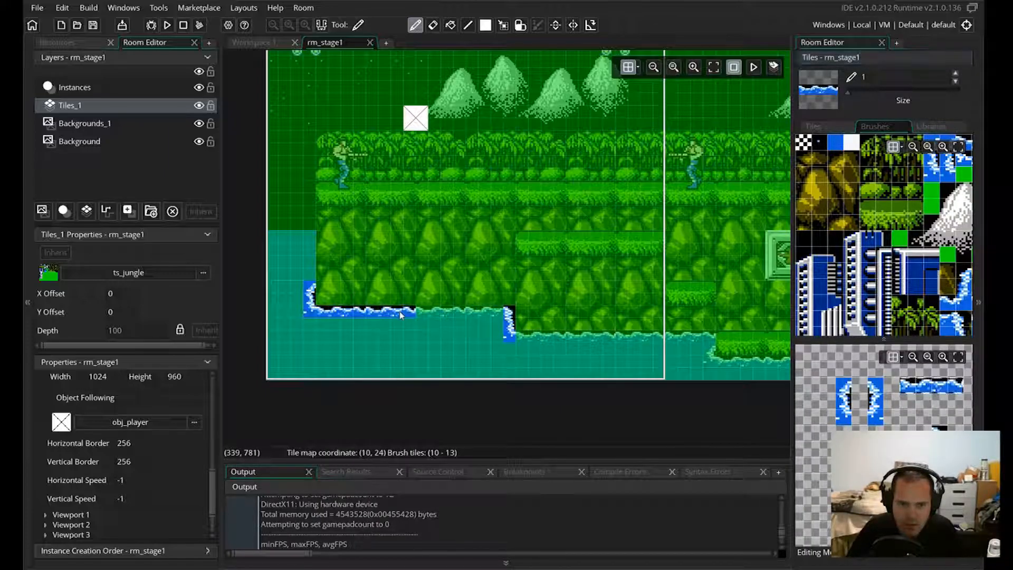
pyautogui.click(458, 317)
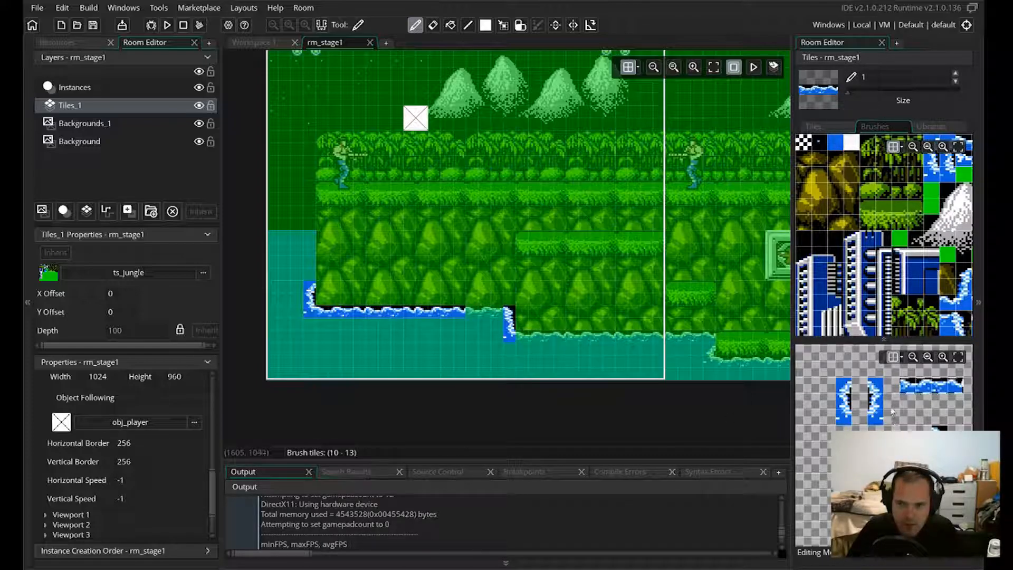
pyautogui.click(933, 127)
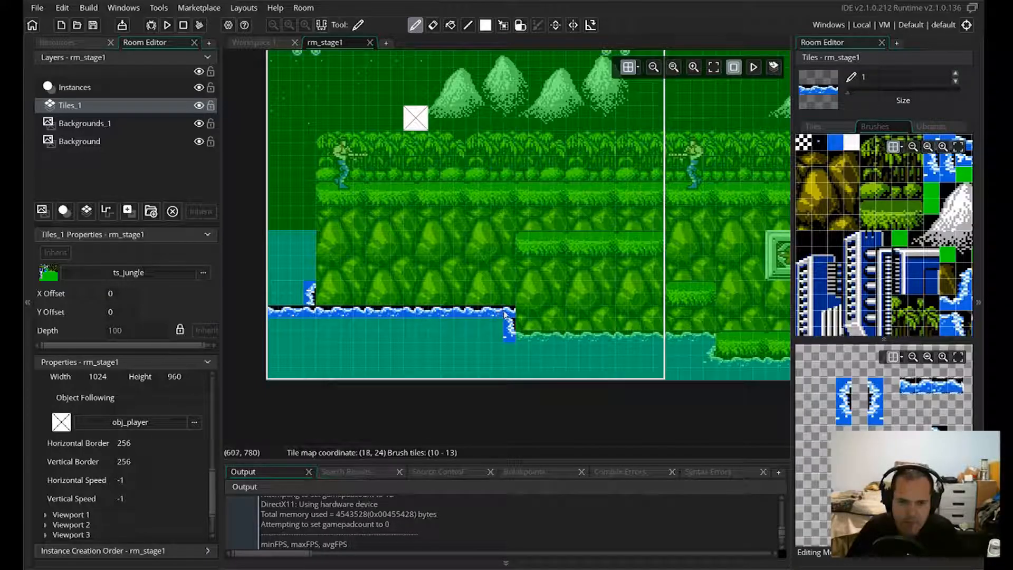
pyautogui.moveTo(515, 316); pyautogui.dragTo(257, 317, button='right')
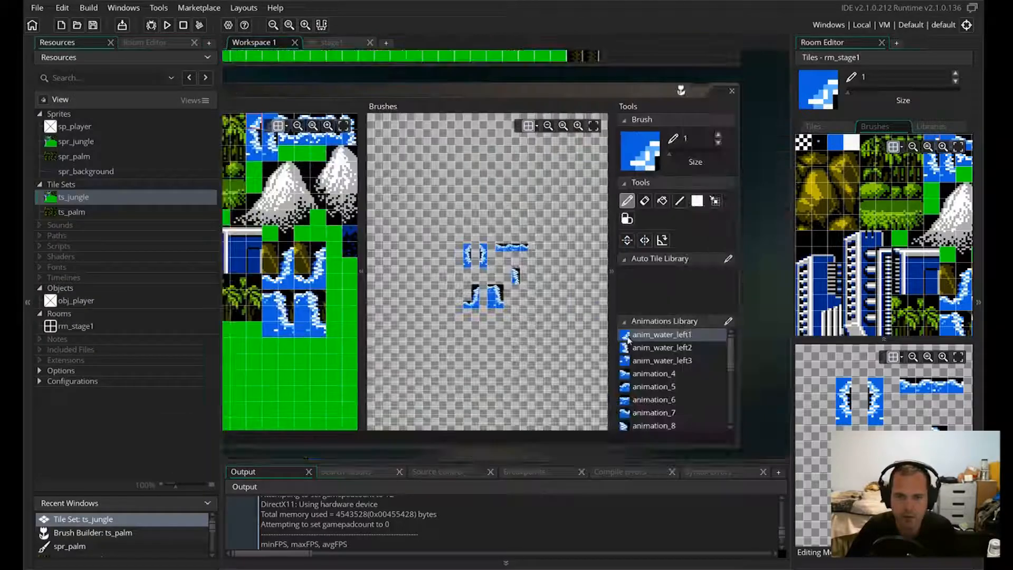
# - Switch to ts_jungle's Brush Builder and add two-tile vertical wave-edge brushes, one the mirror of the other, from anim_water_left1 and anim_water_left3
pyautogui.click(450, 251)
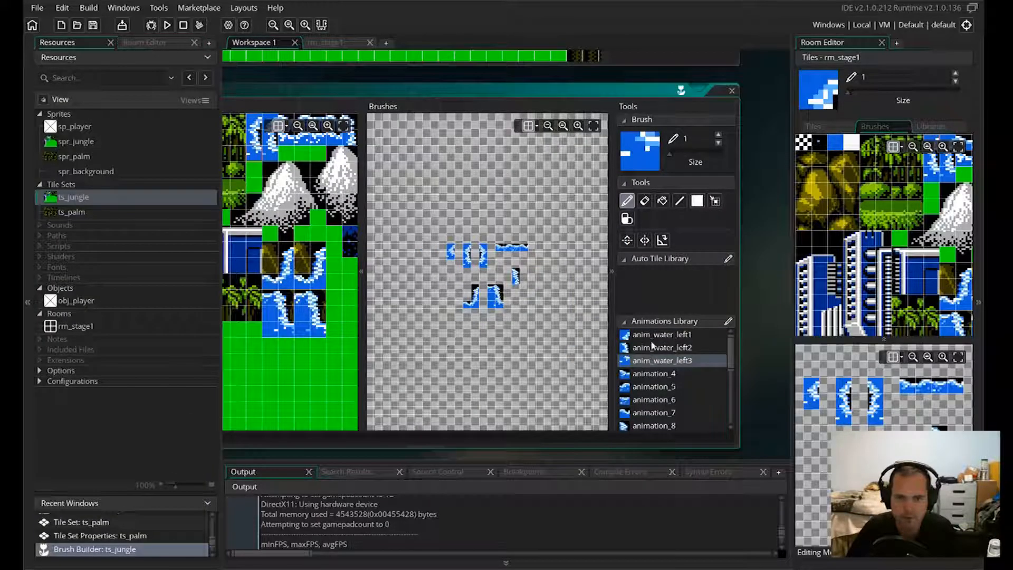
pyautogui.click(654, 336)
pyautogui.click(434, 247)
pyautogui.click(660, 360)
pyautogui.click(434, 254)
pyautogui.click(660, 336)
pyautogui.click(646, 240)
pyautogui.click(458, 252)
pyautogui.click(645, 240)
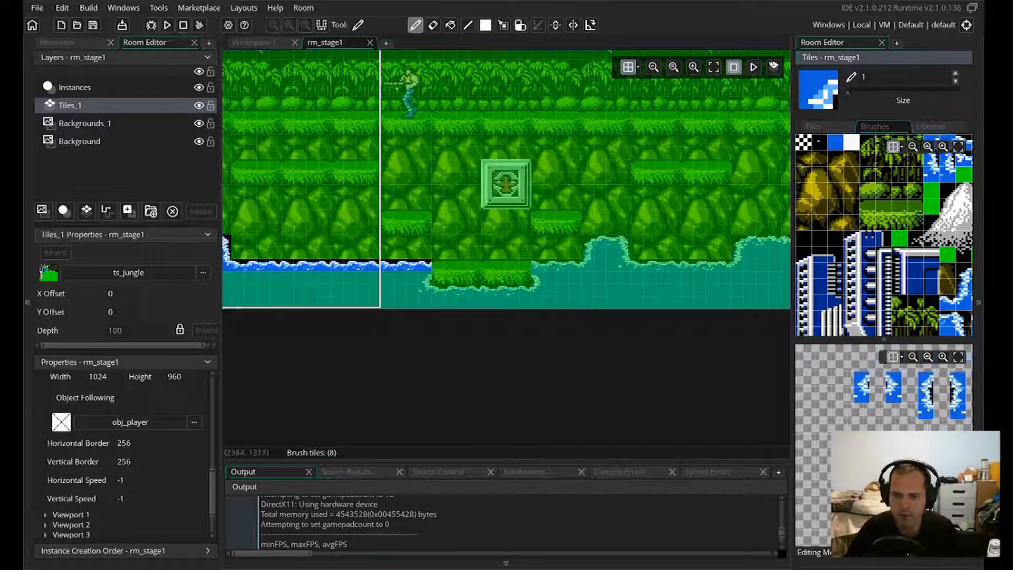
# - Back in rm_stage1, paint the two-tile vertical wave edges on both sides of the first grass ledge in the water
pyautogui.click(850, 399)
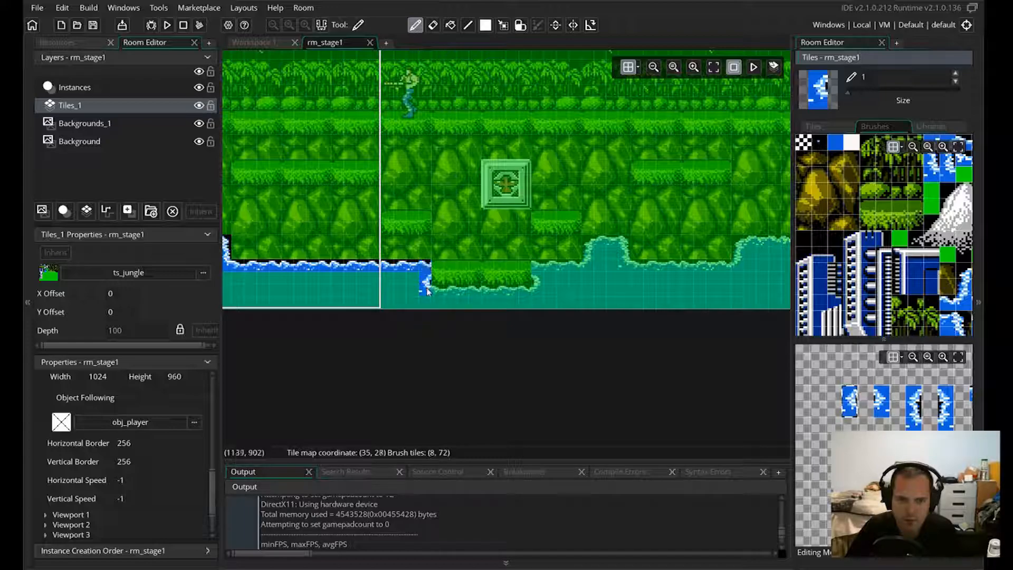
pyautogui.click(428, 291)
pyautogui.click(882, 401)
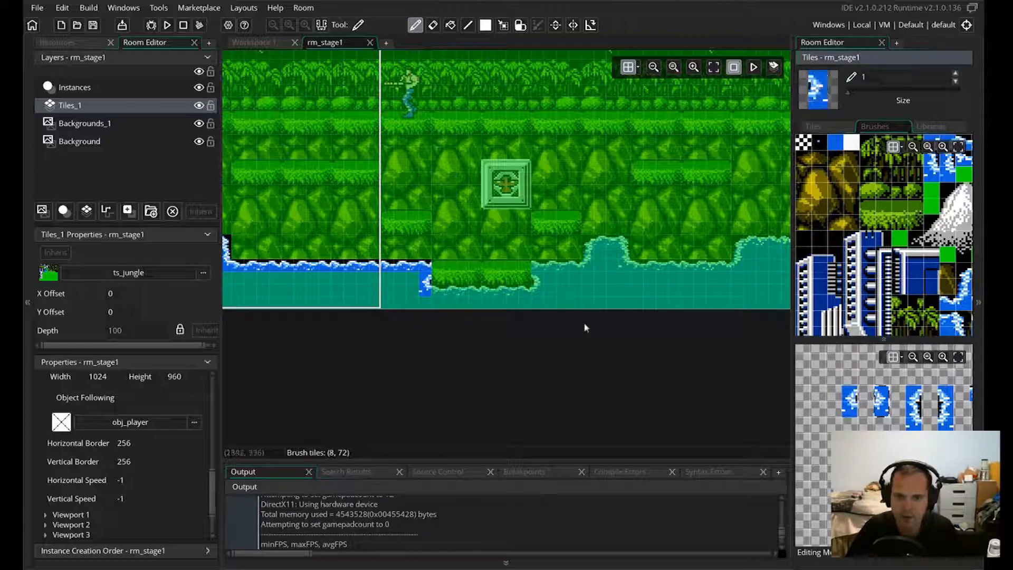
pyautogui.click(541, 288)
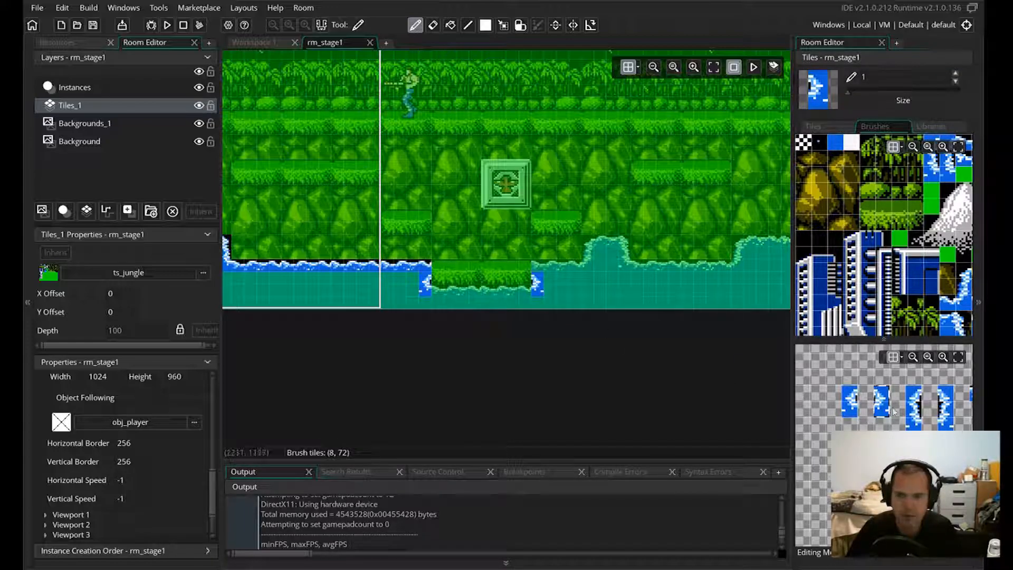
# - Paint the horizontal wave strip beneath the first grass ledge and along the shore up to the narrow inlet
pyautogui.moveTo(970, 438); pyautogui.dragTo(826, 419, button='middle')
pyautogui.click(829, 377)
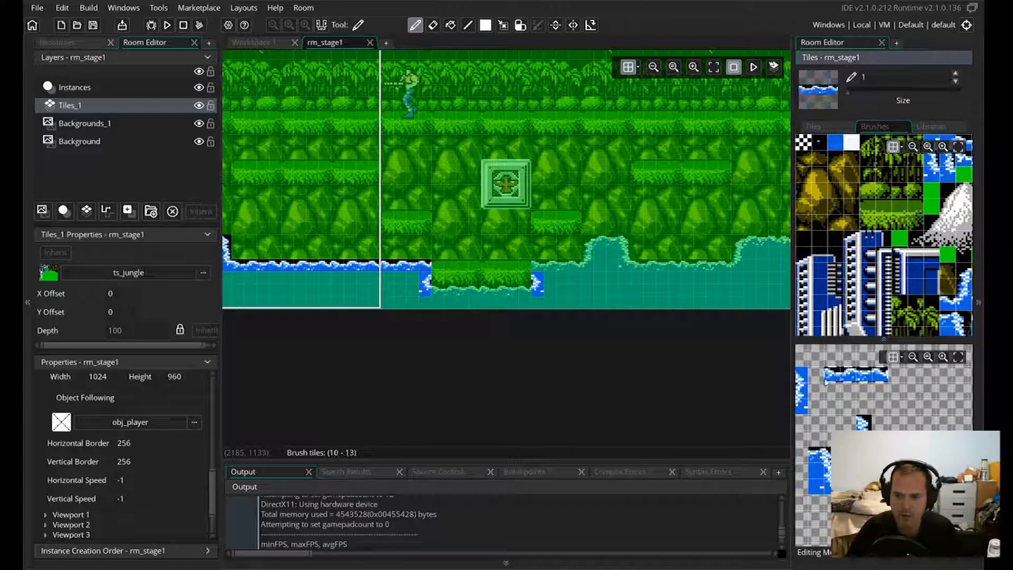
pyautogui.click(466, 293)
pyautogui.click(570, 270)
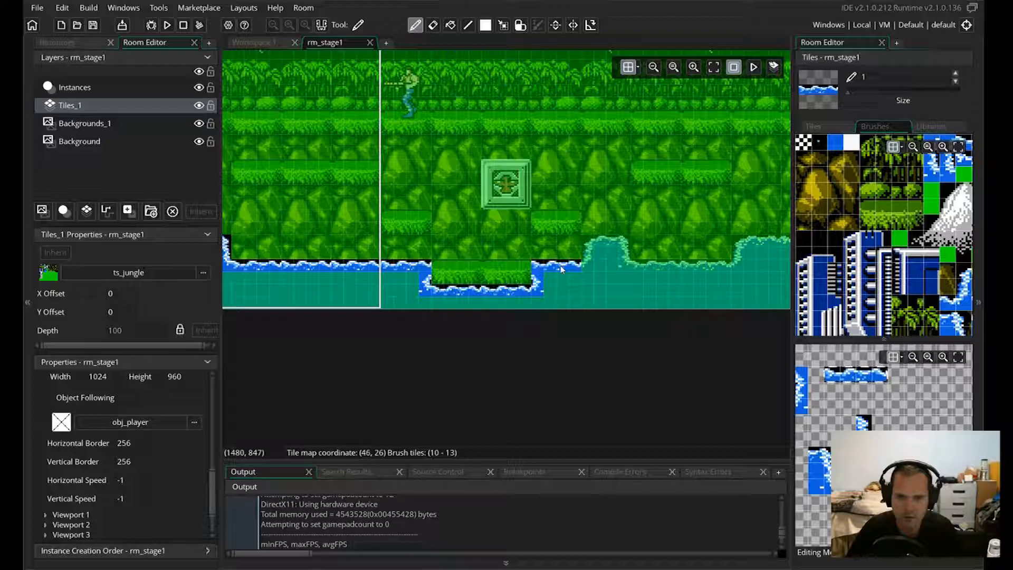
# - Outline the narrow inlet with the rising and descending wave brushes and close its top with the animation_5 tile
pyautogui.moveTo(813, 439)
pyautogui.mouseDown(button='middle')
pyautogui.moveTo(879, 420)
pyautogui.moveTo(894, 404)
pyautogui.mouseUp(button='middle')
pyautogui.click(865, 423)
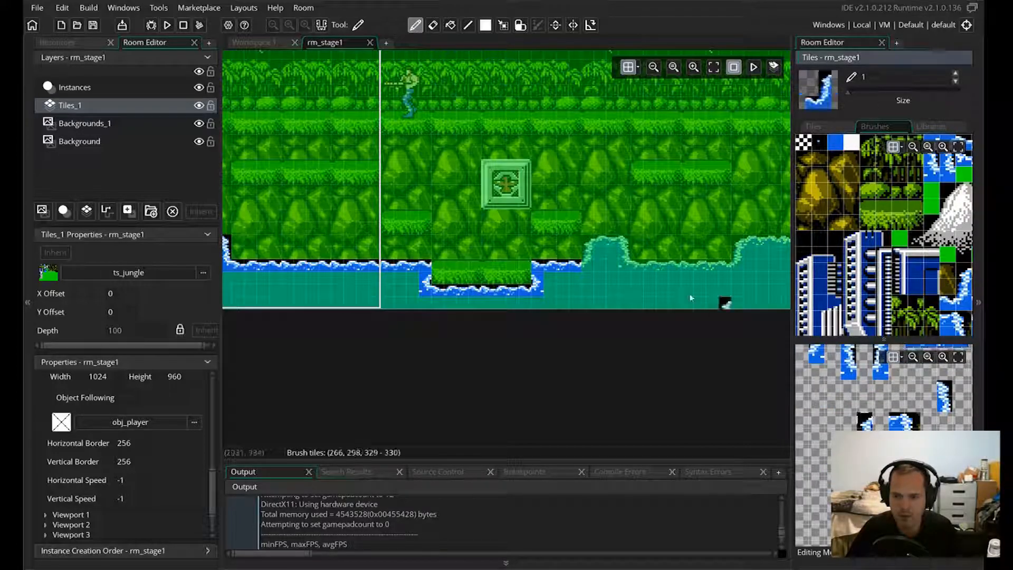
pyautogui.click(592, 255)
pyautogui.click(902, 429)
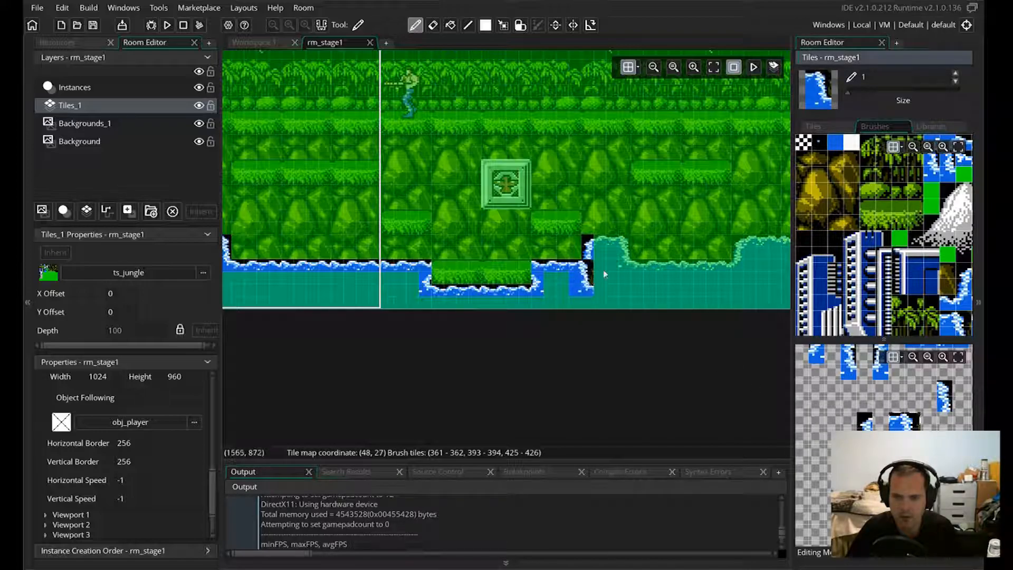
pyautogui.click(632, 261)
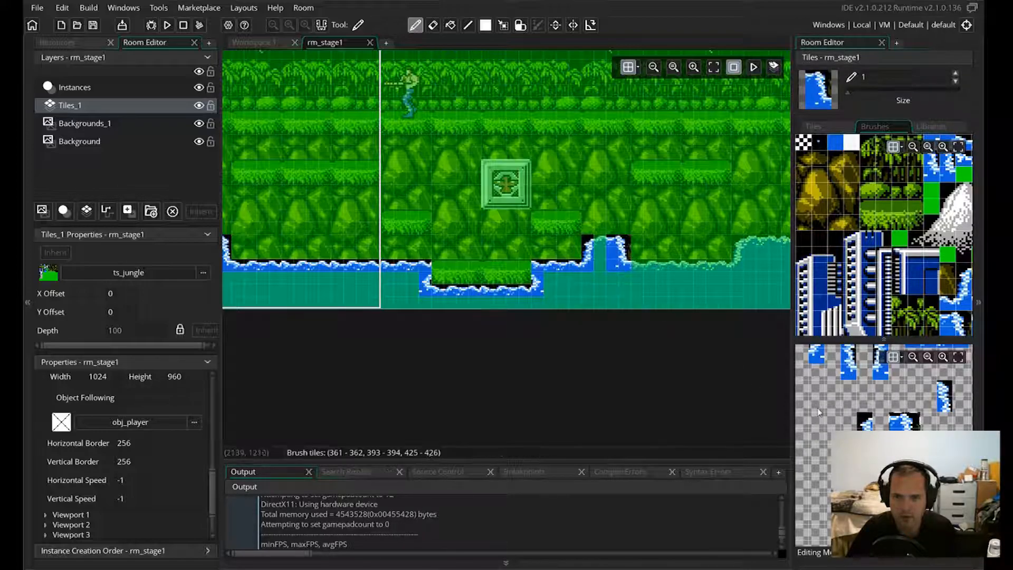
pyautogui.scroll(3, 849, 405)
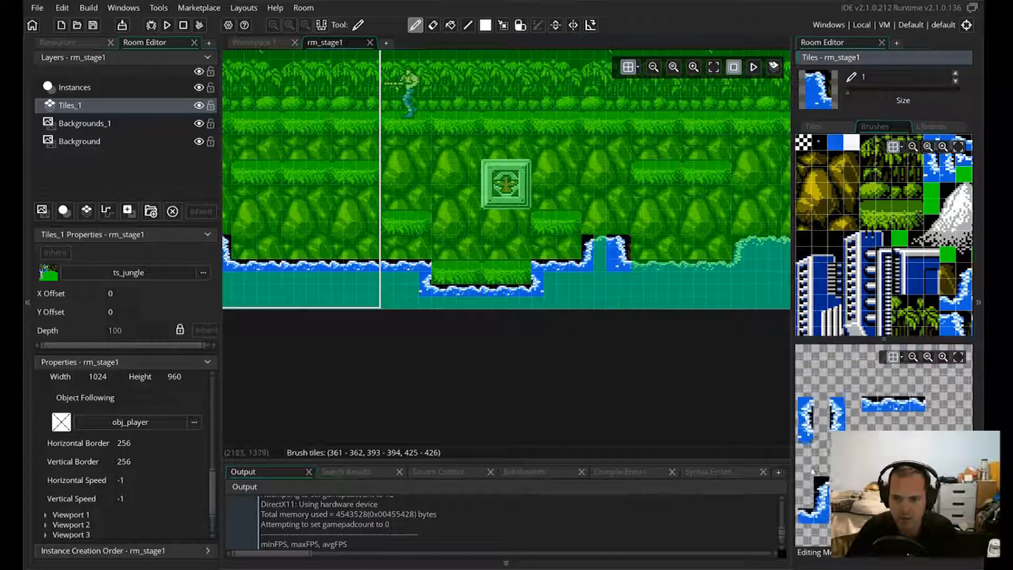
pyautogui.click(932, 127)
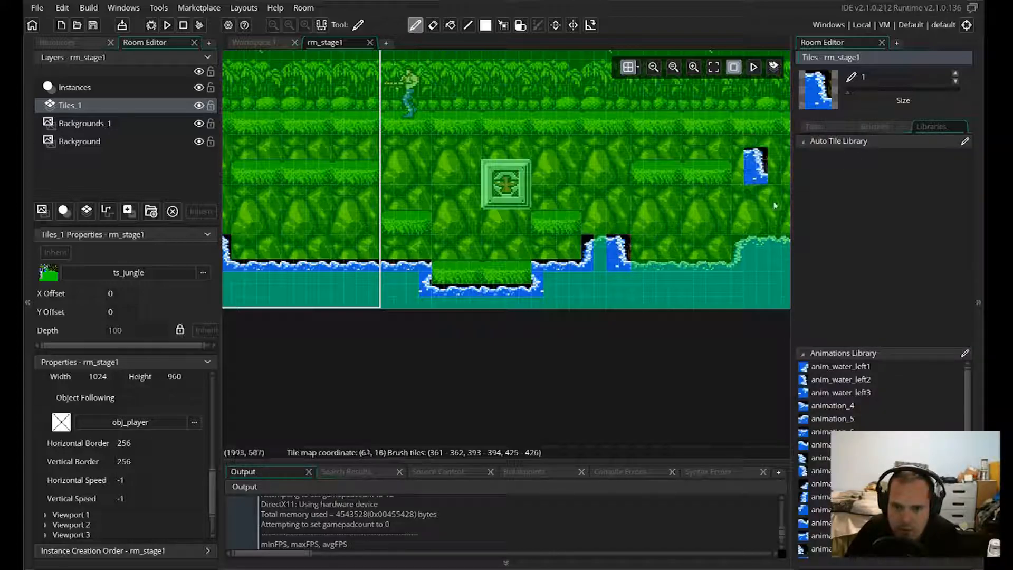
pyautogui.click(819, 419)
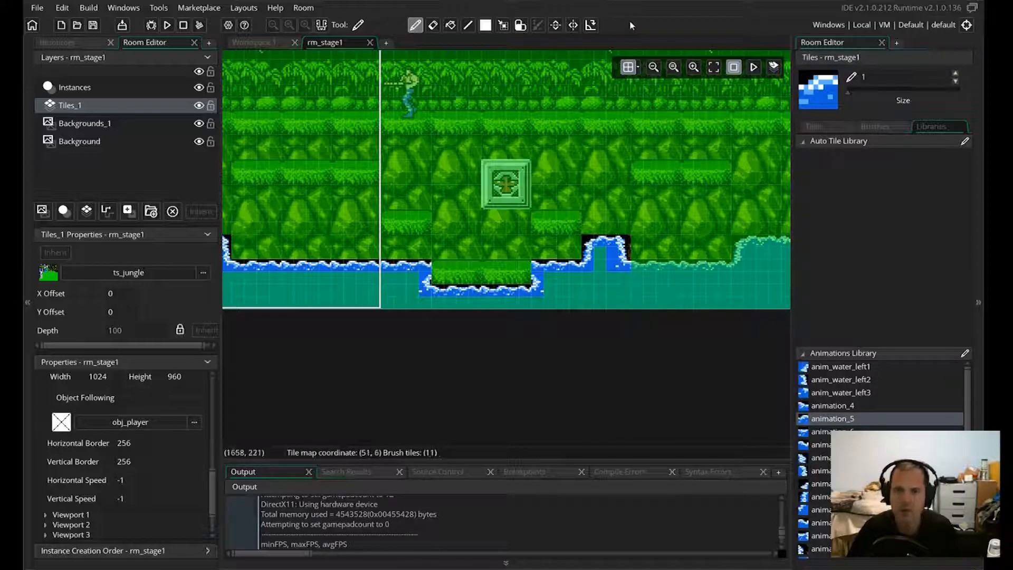
# - Play the tile animations in the room view to check the painted water edges
pyautogui.click(753, 72)
pyautogui.moveTo(435, 205); pyautogui.dragTo(416, 175, button='middle')
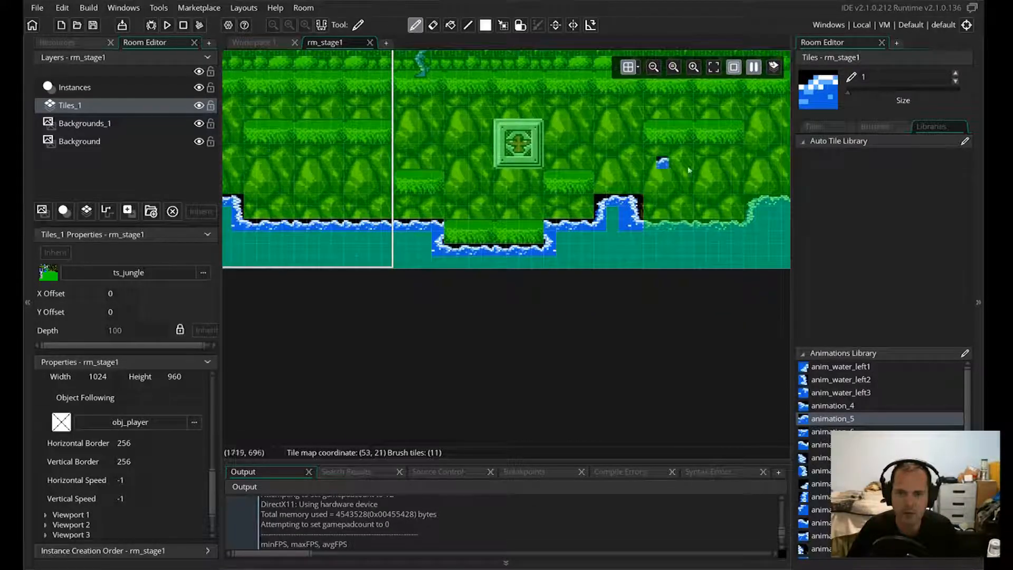
pyautogui.moveTo(731, 180); pyautogui.dragTo(552, 167, button='middle')
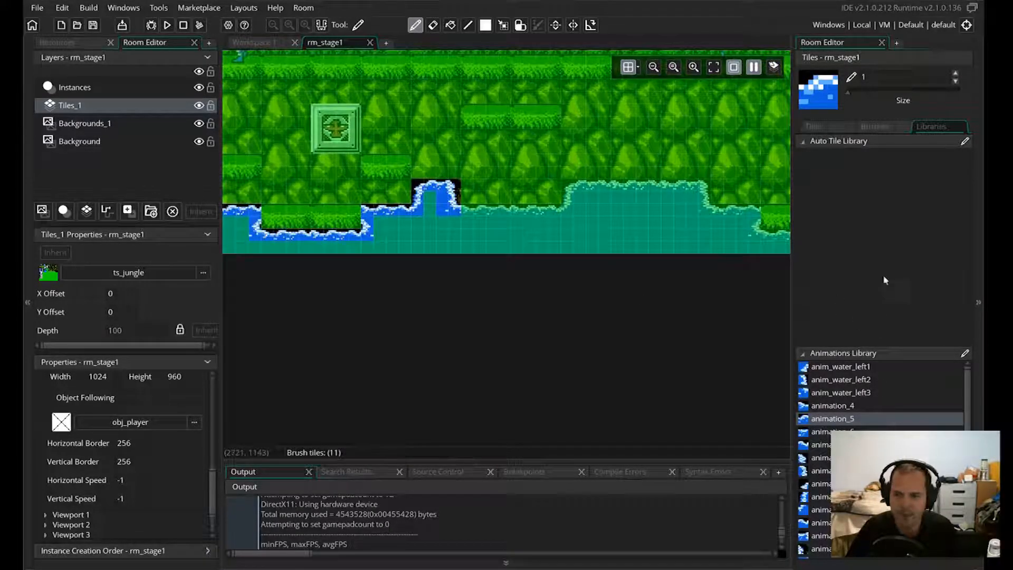
# - Paint the horizontal wave strip along the shore past the narrow inlet and the rising wave edge at its far end
pyautogui.click(875, 126)
pyautogui.moveTo(866, 456); pyautogui.dragTo(914, 456)
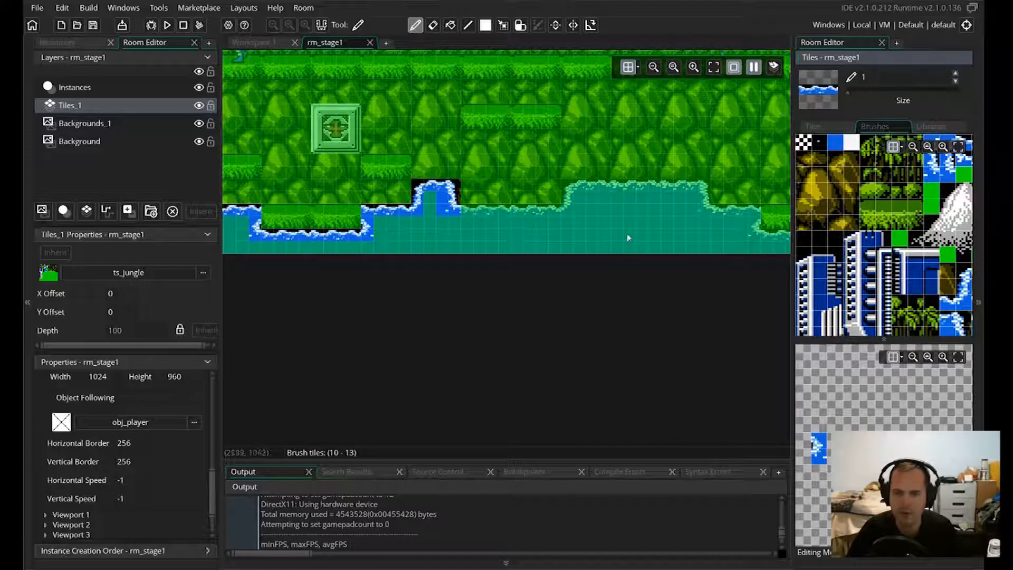
pyautogui.click(486, 210)
pyautogui.click(543, 212)
pyautogui.moveTo(866, 420); pyautogui.dragTo(892, 364, button='middle')
pyautogui.moveTo(826, 372); pyautogui.dragTo(842, 404)
pyautogui.click(571, 199)
# - Paint the wave strip across the top of the wide inlet and the descending wave edge at its far side
pyautogui.moveTo(865, 364); pyautogui.dragTo(866, 419, button='middle')
pyautogui.moveTo(873, 371); pyautogui.dragTo(924, 372)
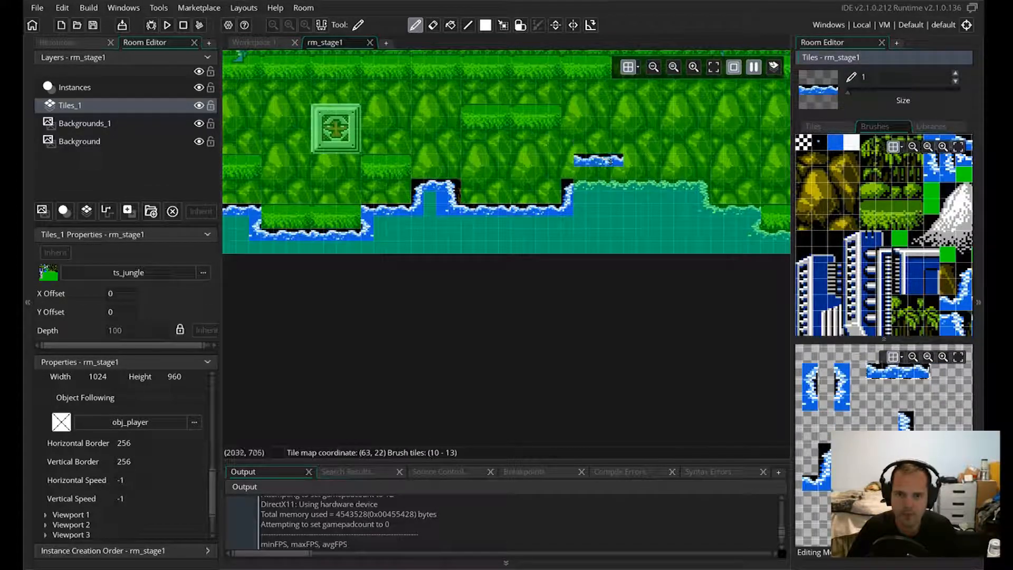
pyautogui.moveTo(597, 186); pyautogui.dragTo(690, 186)
pyautogui.moveTo(891, 420); pyautogui.dragTo(907, 451)
pyautogui.click(720, 202)
# - Paint the wave strips on the lower shoreline around the second grass ledge and the rising wave edge after them
pyautogui.moveTo(722, 205); pyautogui.dragTo(494, 190, button='middle')
pyautogui.moveTo(873, 371); pyautogui.dragTo(923, 372)
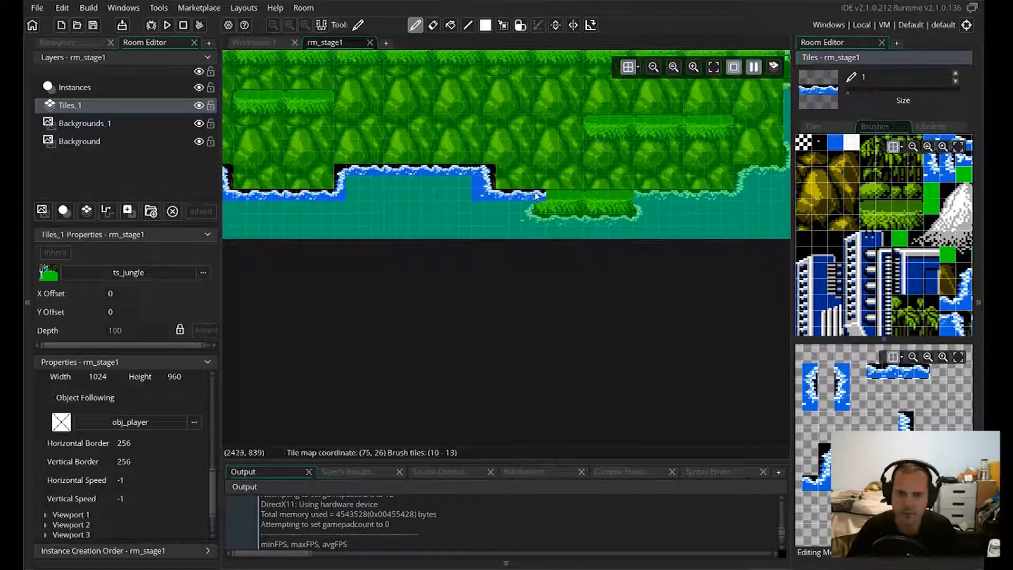
pyautogui.moveTo(510, 196); pyautogui.dragTo(709, 194)
pyautogui.moveTo(810, 451); pyautogui.dragTo(826, 483)
pyautogui.moveTo(745, 195); pyautogui.dragTo(576, 264, button='middle')
pyautogui.click(572, 254)
# - Paint the wave strip on the raised shore section and the tall vertical wave edge at the end of the rock wall
pyautogui.moveTo(873, 372); pyautogui.dragTo(923, 372)
pyautogui.click(603, 243)
pyautogui.moveTo(842, 370); pyautogui.dragTo(842, 403)
pyautogui.click(622, 227)
# - Paint short vertical wave edges on both sides of the second grass ledge and the horizontal wave strip beneath it
pyautogui.moveTo(822, 388); pyautogui.dragTo(954, 398, button='middle')
pyautogui.moveTo(910, 381)
pyautogui.mouseDown()
pyautogui.moveTo(910, 397)
pyautogui.moveTo(878, 397)
pyautogui.mouseUp()
pyautogui.click(471, 286)
pyautogui.click(358, 284)
pyautogui.moveTo(950, 396); pyautogui.dragTo(806, 386, button='middle')
pyautogui.moveTo(862, 372); pyautogui.dragTo(911, 371)
pyautogui.moveTo(396, 289); pyautogui.dragTo(446, 289)
# - Outline the free-standing rock block with a horizontal wave strip underneath and three-tile vertical wave edges on both sides
pyautogui.moveTo(707, 200)
pyautogui.mouseDown(button='middle')
pyautogui.moveTo(712, 208)
pyautogui.moveTo(345, 229)
pyautogui.mouseUp(button='middle')
pyautogui.moveTo(485, 267); pyautogui.dragTo(680, 272)
pyautogui.moveTo(829, 371); pyautogui.dragTo(830, 403)
pyautogui.click(709, 253)
pyautogui.moveTo(839, 390); pyautogui.dragTo(866, 387, button='middle')
pyautogui.moveTo(824, 368); pyautogui.dragTo(824, 400)
pyautogui.click(448, 253)
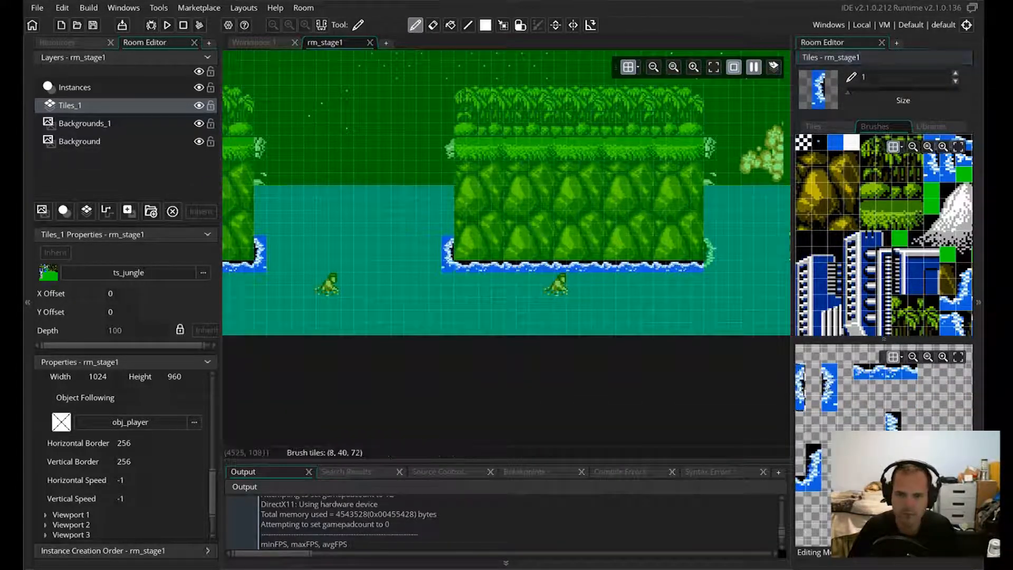
# - Paint the tall vertical wave edge at the start of the next rock wall and the vertical wave piece at its shoreline drop
pyautogui.moveTo(737, 264); pyautogui.dragTo(264, 209, button='middle')
pyautogui.click(424, 200)
pyautogui.moveTo(920, 416); pyautogui.dragTo(919, 429)
pyautogui.click(528, 227)
# - Paint the horizontal wave strip along the lower shore past the drop and fill the drop's bottom corner with anim_water_left3
pyautogui.moveTo(888, 371); pyautogui.dragTo(937, 371)
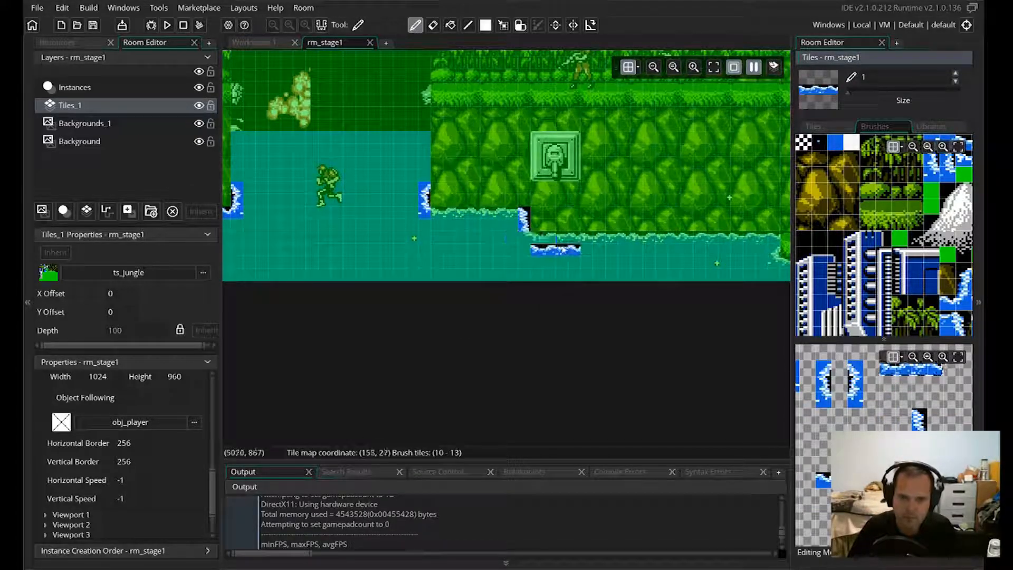
pyautogui.moveTo(557, 239); pyautogui.dragTo(767, 239)
pyautogui.hotkey('ctrl', 'z')
pyautogui.moveTo(661, 239)
pyautogui.mouseDown()
pyautogui.moveTo(559, 240)
pyautogui.moveTo(756, 240)
pyautogui.mouseUp()
pyautogui.moveTo(861, 362); pyautogui.dragTo(913, 382, button='middle')
pyautogui.click(932, 126)
pyautogui.click(842, 392)
pyautogui.click(875, 127)
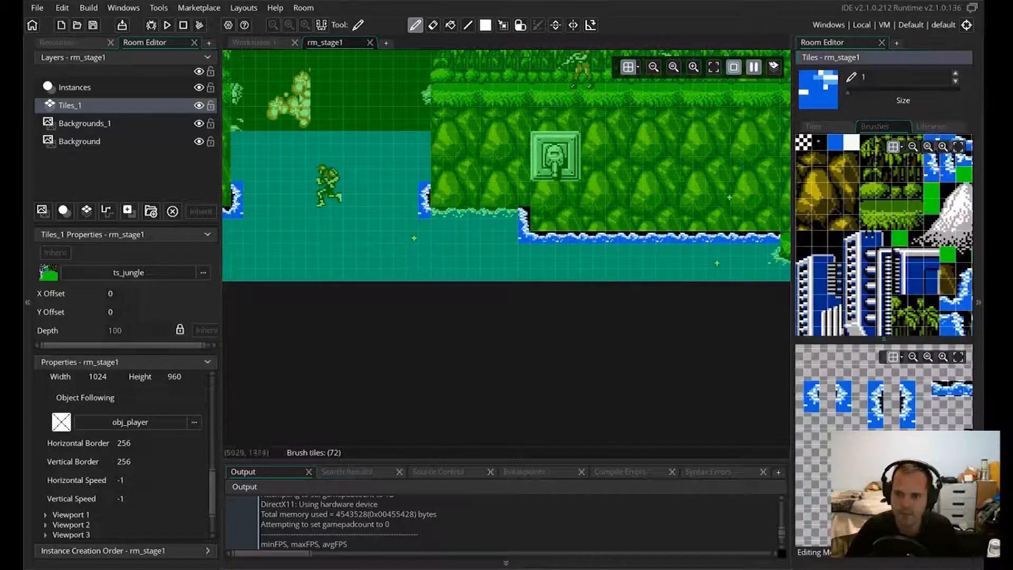
# - Paint the wave strip on the upper shore between the wall edge and the drop, and apply the descending wave brush at the drop
pyautogui.moveTo(918, 391); pyautogui.dragTo(866, 453, button='middle')
pyautogui.moveTo(871, 454); pyautogui.dragTo(921, 454)
pyautogui.moveTo(456, 213); pyautogui.dragTo(503, 213)
pyautogui.moveTo(876, 454); pyautogui.dragTo(865, 375, button='middle')
pyautogui.moveTo(884, 424); pyautogui.dragTo(901, 456)
pyautogui.click(527, 227)
# - Paint the descending and rising wave edges on the two sides of the small inlet after the third grass ledge
pyautogui.moveTo(654, 327); pyautogui.dragTo(330, 265, button='middle')
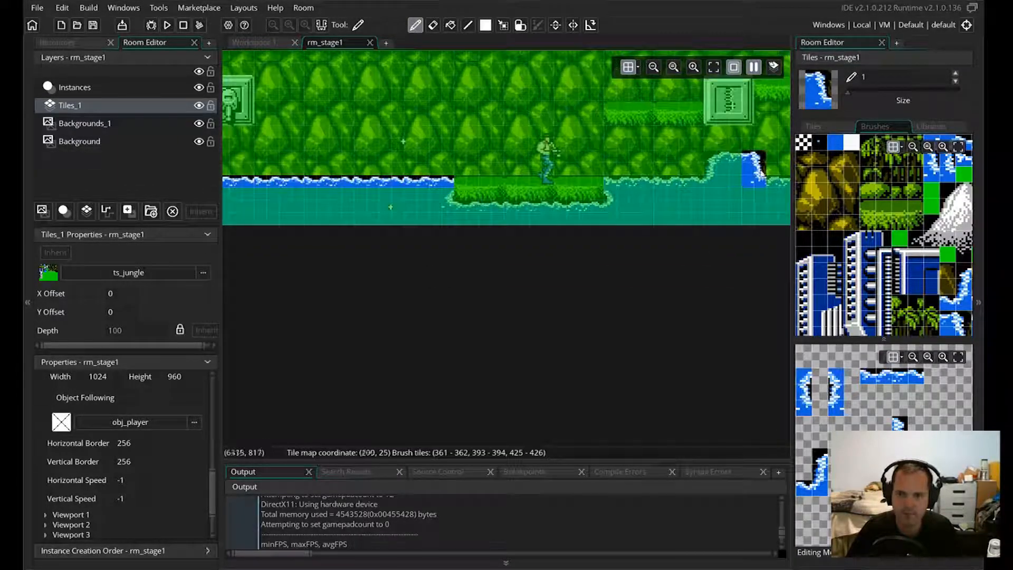
pyautogui.click(761, 169)
pyautogui.moveTo(804, 457); pyautogui.dragTo(821, 488)
pyautogui.click(712, 169)
# - Paint vertical wave edges on both sides of the shoreline drop past the inlet and the horizontal wave strip along its lower shore
pyautogui.moveTo(728, 253); pyautogui.dragTo(302, 270, button='middle')
pyautogui.moveTo(900, 424); pyautogui.dragTo(900, 440)
pyautogui.click(597, 232)
pyautogui.moveTo(839, 404); pyautogui.dragTo(929, 390, button='middle')
pyautogui.moveTo(829, 363); pyautogui.dragTo(829, 379)
pyautogui.click(522, 222)
pyautogui.moveTo(957, 367); pyautogui.dragTo(1005, 366)
pyautogui.click(565, 228)
# - Fill the drop's corner tiles with a library water animation and paint the horizontal wave strip on the upper shore back to the inlet
pyautogui.click(931, 126)
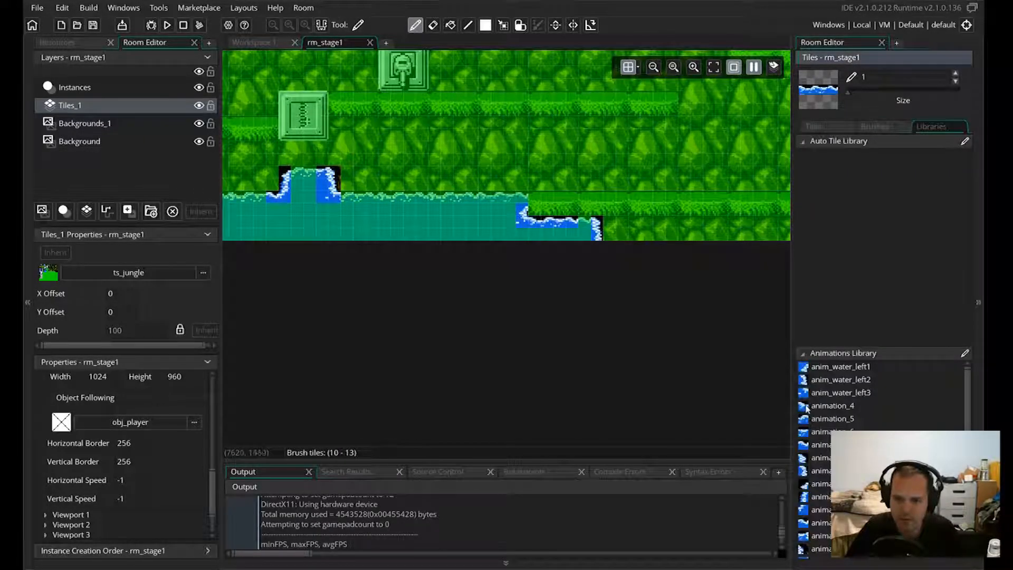
pyautogui.click(841, 444)
pyautogui.click(522, 196)
pyautogui.click(585, 222)
pyautogui.click(875, 127)
pyautogui.moveTo(954, 369); pyautogui.dragTo(876, 413, button='middle')
pyautogui.moveTo(879, 407); pyautogui.dragTo(926, 407)
pyautogui.moveTo(511, 197); pyautogui.dragTo(364, 196)
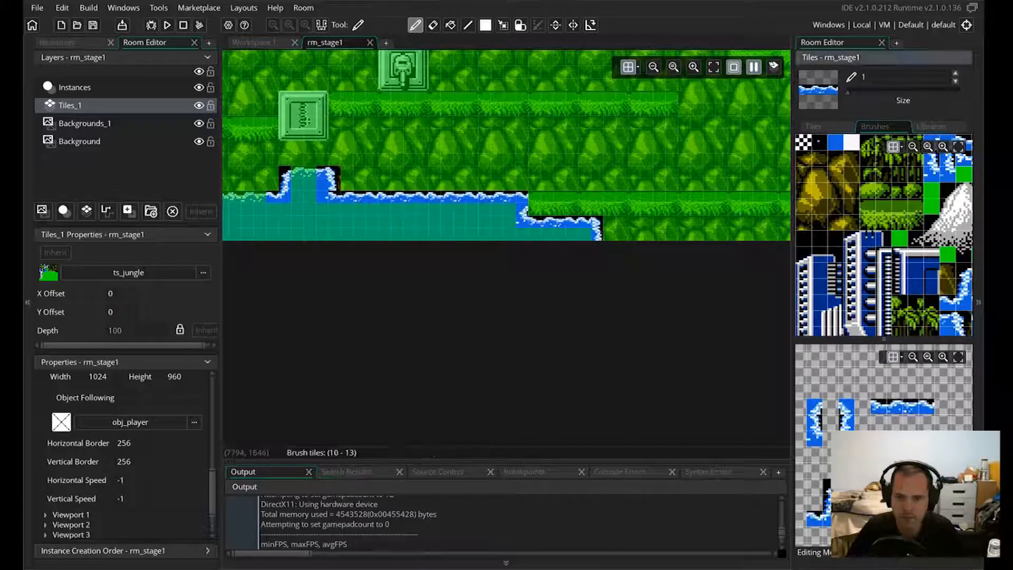
# - Fill the inlet with animation_6, then paint the remaining horizontal wave strips and small vertical wave pieces on the shore before it
pyautogui.click(931, 126)
pyautogui.click(805, 432)
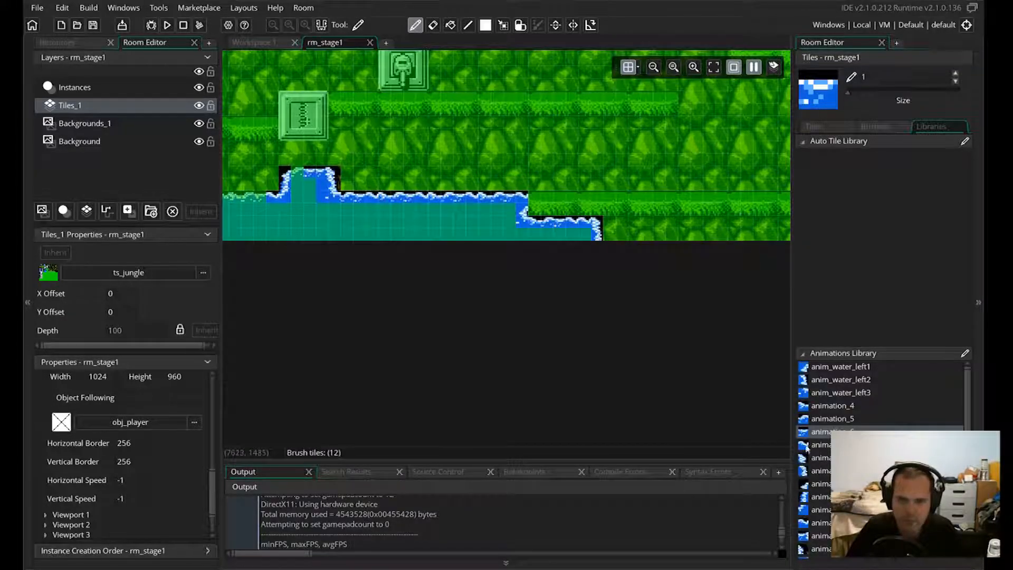
pyautogui.moveTo(395, 233); pyautogui.dragTo(769, 355, button='middle')
pyautogui.click(875, 127)
pyautogui.moveTo(923, 408); pyautogui.dragTo(878, 407)
pyautogui.moveTo(595, 182); pyautogui.dragTo(557, 182)
pyautogui.moveTo(507, 207); pyautogui.dragTo(407, 207)
pyautogui.moveTo(829, 411); pyautogui.dragTo(920, 405, button='middle')
pyautogui.click(557, 194)
pyautogui.moveTo(875, 399)
pyautogui.mouseDown()
pyautogui.moveTo(874, 415)
pyautogui.moveTo(843, 415)
pyautogui.mouseUp()
pyautogui.click(394, 194)
# - Paint the four-by-five-tile rock block along the cliff under the top grass at the room's start and place one at the following section
pyautogui.moveTo(274, 158); pyautogui.dragTo(760, 183, button='middle')
pyautogui.moveTo(232, 197); pyautogui.dragTo(760, 185, button='middle')
pyautogui.moveTo(316, 190); pyautogui.dragTo(745, 188, button='middle')
pyautogui.moveTo(417, 195); pyautogui.dragTo(755, 185, button='middle')
pyautogui.moveTo(485, 197)
pyautogui.mouseDown(button='middle')
pyautogui.moveTo(664, 232)
pyautogui.moveTo(793, 343)
pyautogui.moveTo(805, 374)
pyautogui.mouseUp(button='middle')
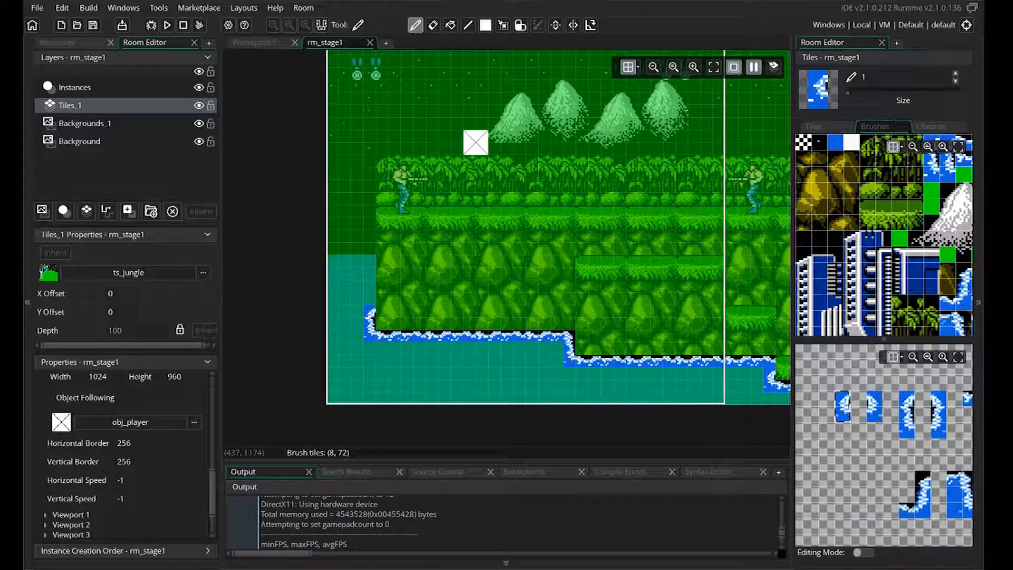
pyautogui.moveTo(588, 346); pyautogui.dragTo(558, 382, button='middle')
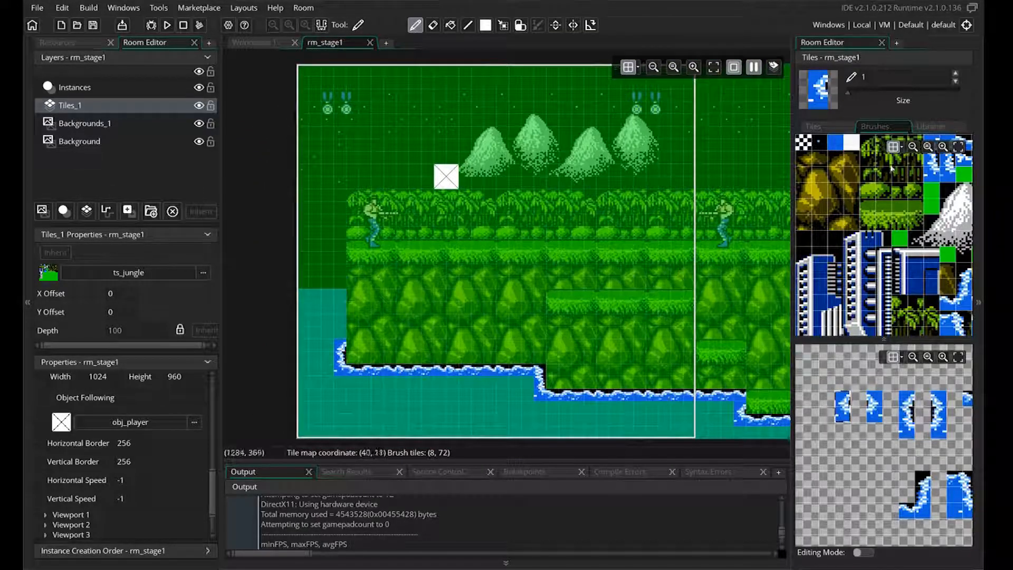
pyautogui.moveTo(803, 159); pyautogui.dragTo(854, 232)
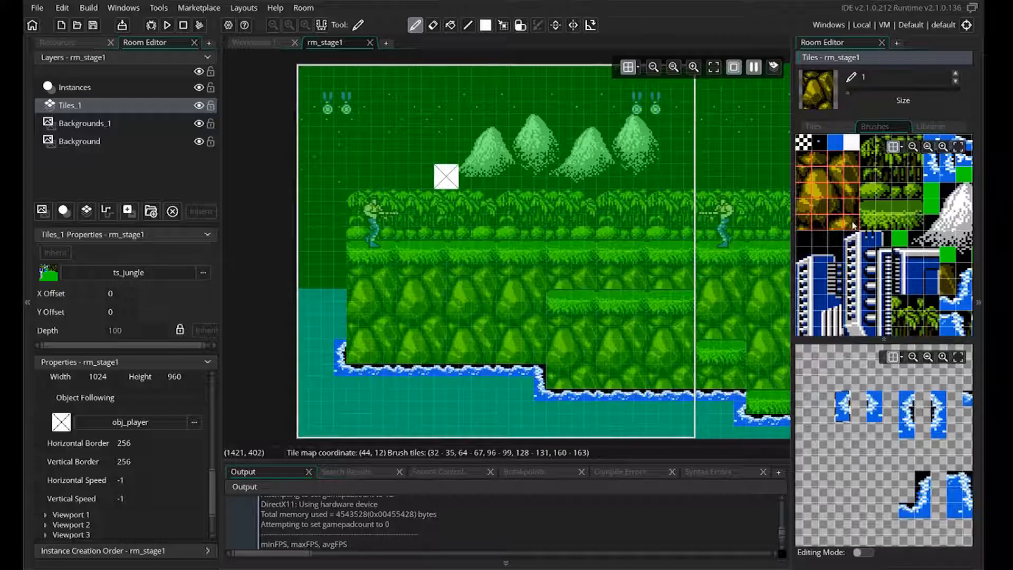
pyautogui.moveTo(397, 295); pyautogui.dragTo(540, 301)
pyautogui.moveTo(751, 312); pyautogui.dragTo(417, 326, button='middle')
pyautogui.click(396, 310)
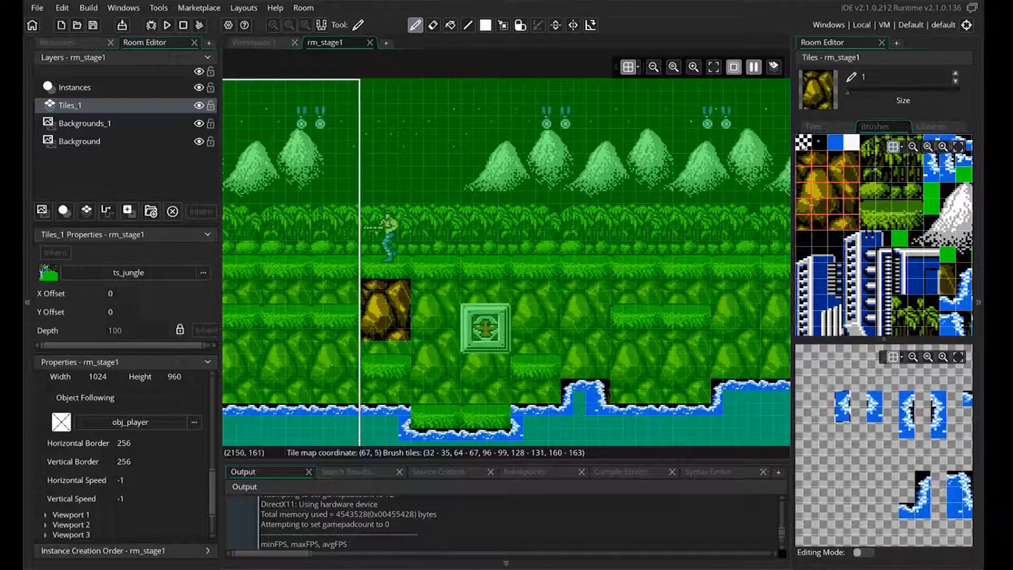
# - Continue painting rock blocks along the cliff's upper row on both sides of the open grass ledge up to the first water gap
pyautogui.click(802, 144)
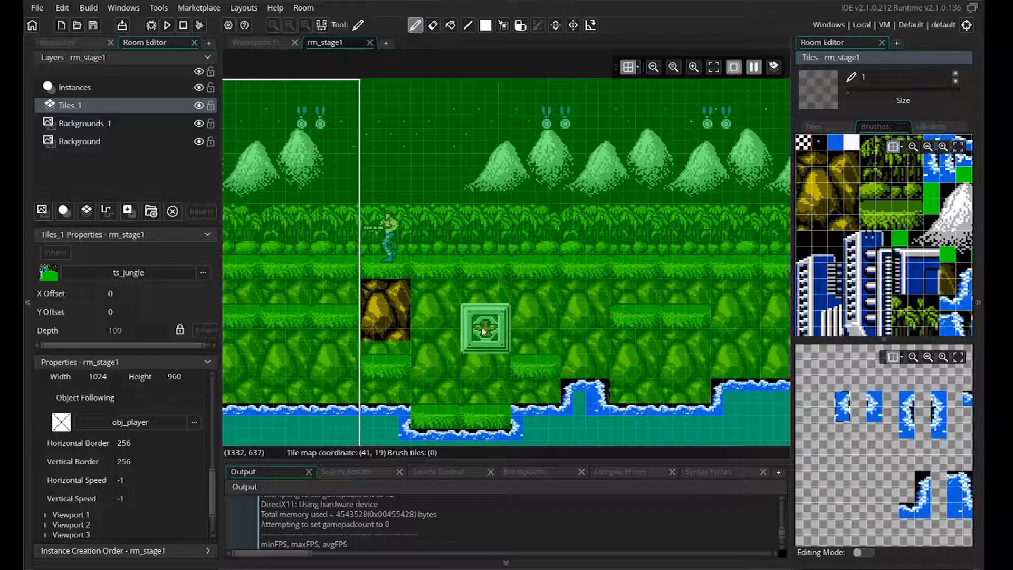
pyautogui.moveTo(799, 157); pyautogui.dragTo(855, 226)
pyautogui.moveTo(443, 316); pyautogui.dragTo(587, 314)
pyautogui.moveTo(746, 313); pyautogui.dragTo(450, 339, button='middle')
pyautogui.moveTo(449, 343); pyautogui.dragTo(648, 343)
pyautogui.moveTo(715, 345); pyautogui.dragTo(382, 342, button='middle')
pyautogui.click(512, 331)
# - Paint the four-by-two-tile grass block over the top strip and grass ledges of the first landmass
pyautogui.moveTo(867, 211); pyautogui.dragTo(888, 224)
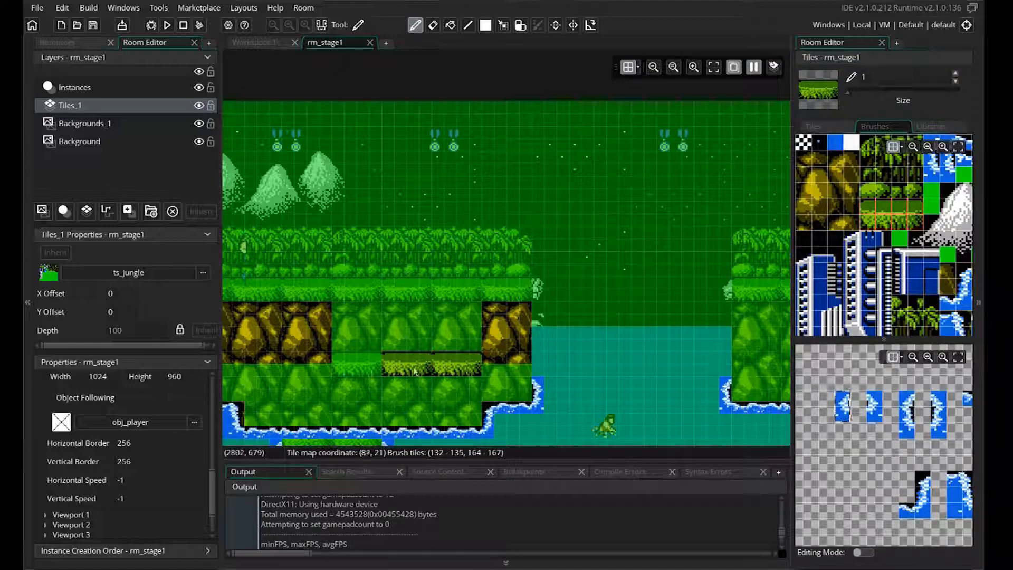
pyautogui.moveTo(459, 367); pyautogui.dragTo(365, 365)
pyautogui.moveTo(366, 340); pyautogui.dragTo(457, 222, button='middle')
pyautogui.keyDown('ctrl'); pyautogui.scroll(-2, 380, 233); pyautogui.keyUp('ctrl')
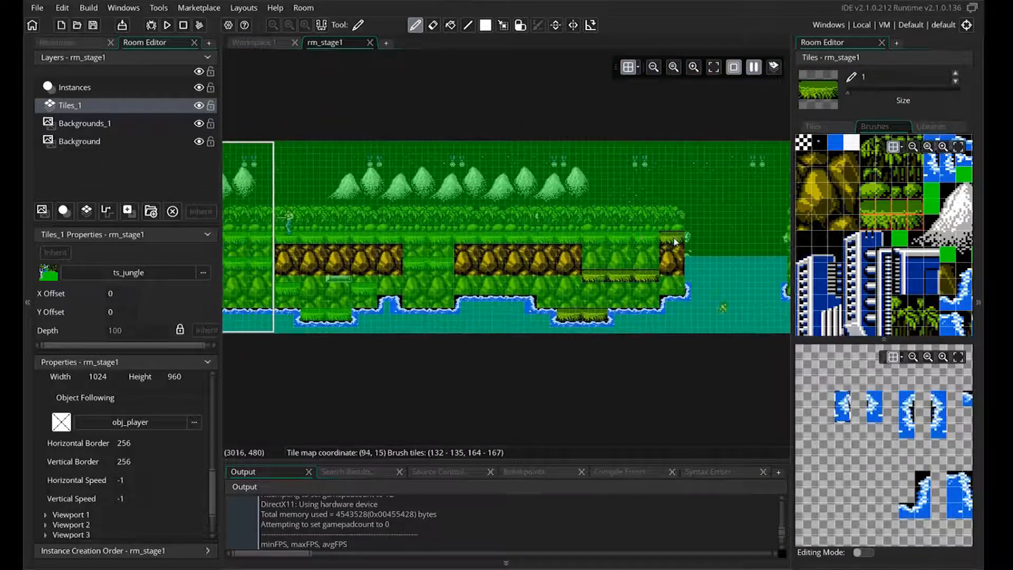
pyautogui.moveTo(381, 233); pyautogui.dragTo(760, 244, button='middle')
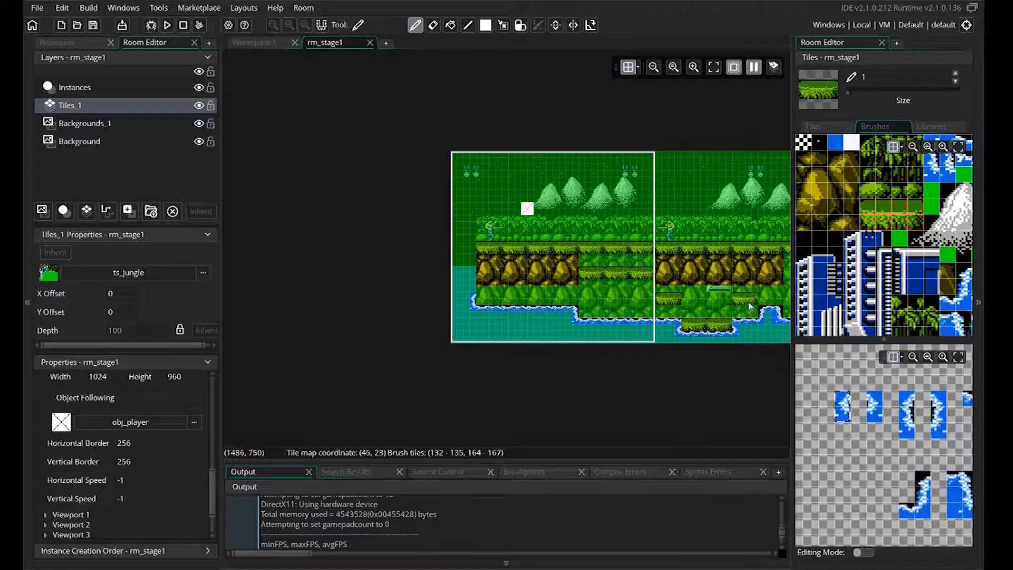
pyautogui.moveTo(749, 306); pyautogui.dragTo(414, 328, button='middle')
pyautogui.moveTo(462, 298); pyautogui.dragTo(480, 301)
# - Paint grass blocks on the top strips beyond the first water gap and on the low ledge at the shoreline
pyautogui.moveTo(774, 296); pyautogui.dragTo(301, 276, button='middle')
pyautogui.moveTo(379, 254); pyautogui.dragTo(489, 254)
pyautogui.moveTo(607, 251); pyautogui.dragTo(326, 274, button='middle')
pyautogui.moveTo(326, 274); pyautogui.dragTo(512, 272)
pyautogui.moveTo(505, 353); pyautogui.dragTo(547, 356)
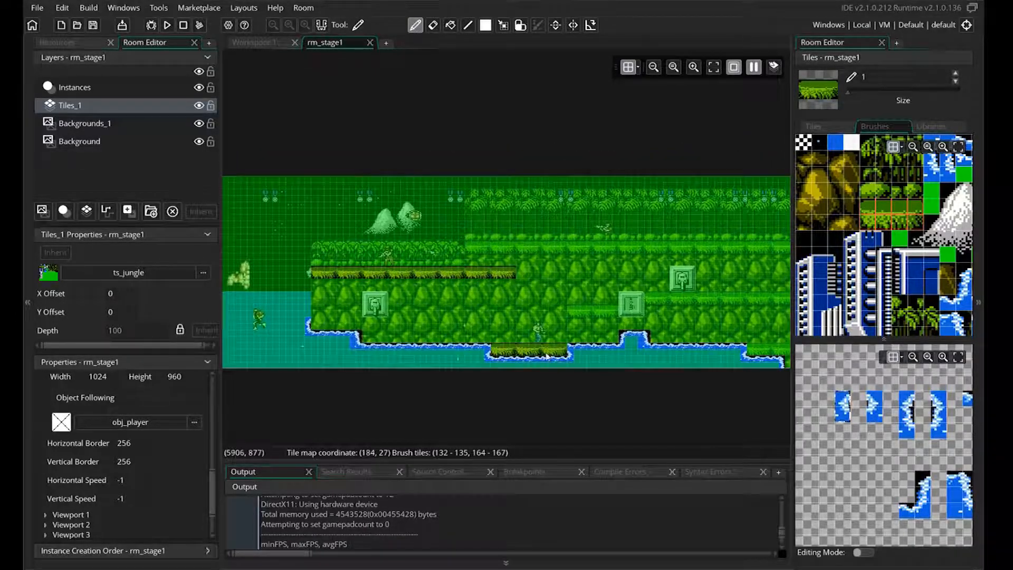
# - Paint grass blocks along the high cliff's top strip and the ledges set into its rock wall
pyautogui.moveTo(481, 254); pyautogui.dragTo(760, 251)
pyautogui.moveTo(760, 251); pyautogui.dragTo(285, 245, button='middle')
pyautogui.moveTo(285, 245); pyautogui.dragTo(388, 244)
pyautogui.moveTo(388, 245); pyautogui.dragTo(644, 199, button='middle')
pyautogui.moveTo(594, 250); pyautogui.dragTo(440, 250)
pyautogui.moveTo(624, 302); pyautogui.dragTo(668, 300)
pyautogui.moveTo(695, 273); pyautogui.dragTo(721, 273)
# - Paint grass blocks on the stepped ledges and separate rock platforms leading towards the enemy base
pyautogui.moveTo(767, 276); pyautogui.dragTo(448, 274, button='middle')
pyautogui.moveTo(448, 274); pyautogui.dragTo(478, 272)
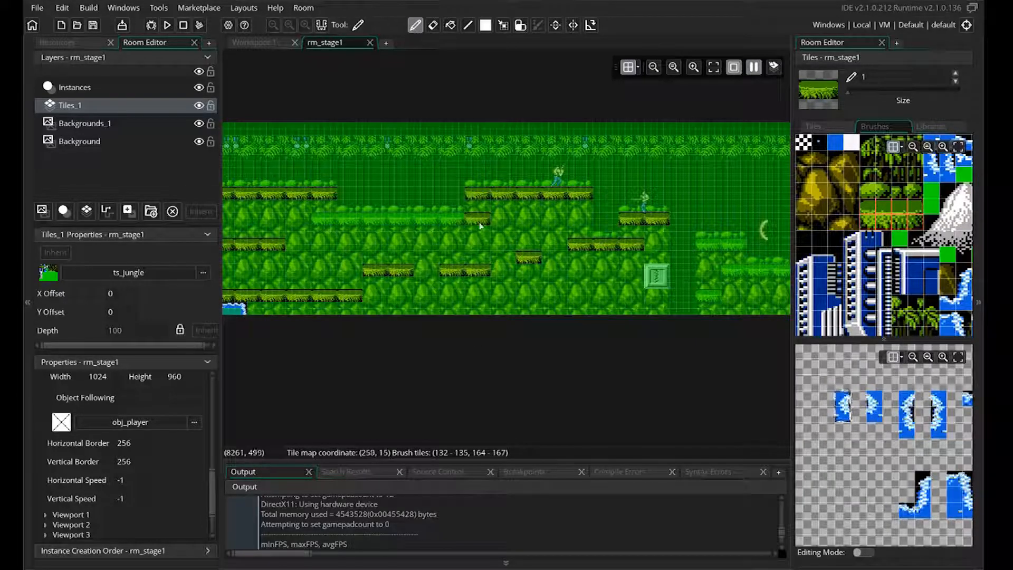
pyautogui.moveTo(480, 226); pyautogui.dragTo(320, 224)
pyautogui.moveTo(726, 246); pyautogui.dragTo(400, 265, button='middle')
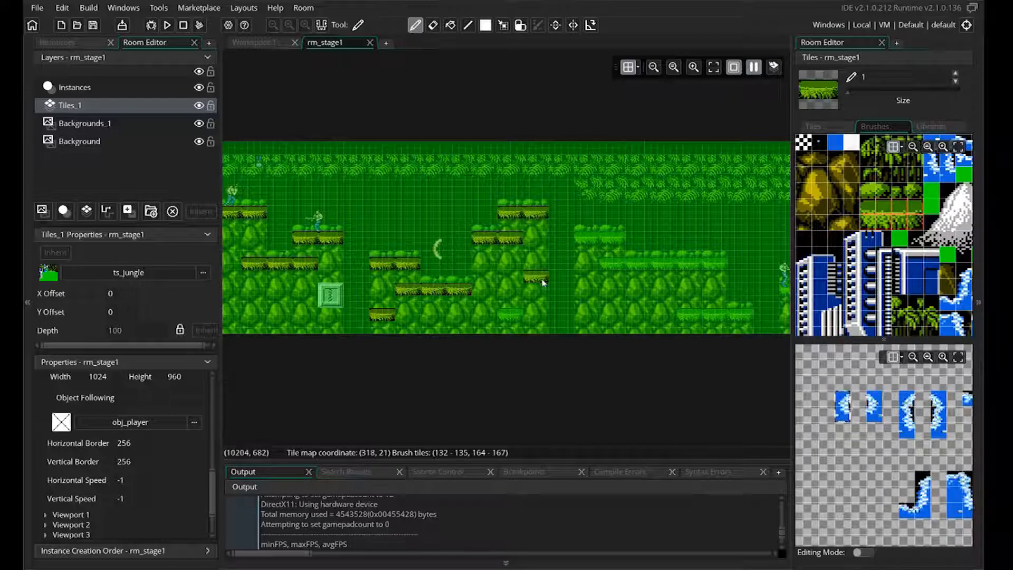
pyautogui.moveTo(708, 269); pyautogui.dragTo(408, 232, button='middle')
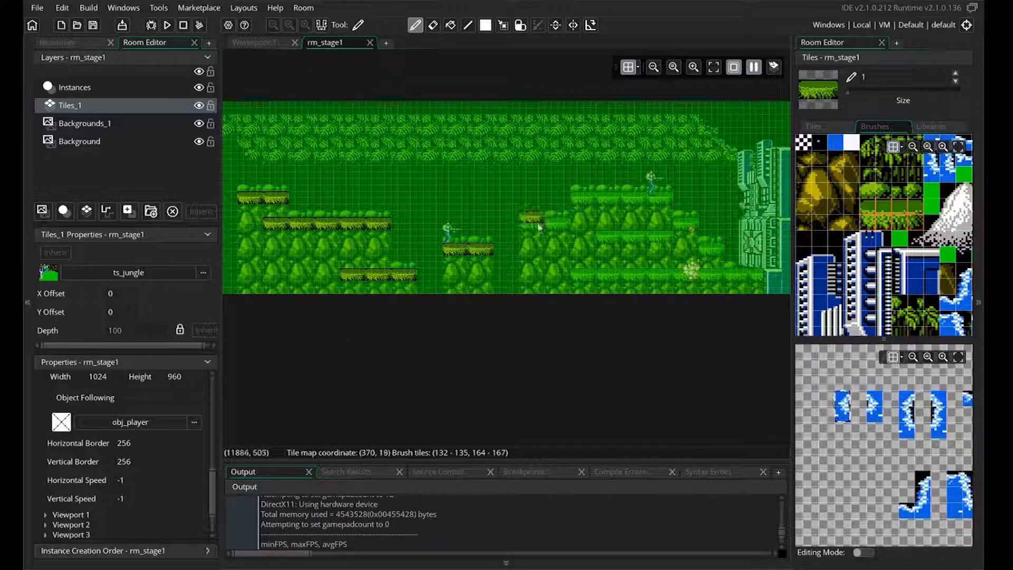
# - Paint grass blocks on the stepped ledges and the top platform of the last rock formation before the enemy base
pyautogui.keyDown('ctrl'); pyautogui.scroll(3, 718, 259); pyautogui.keyUp('ctrl')
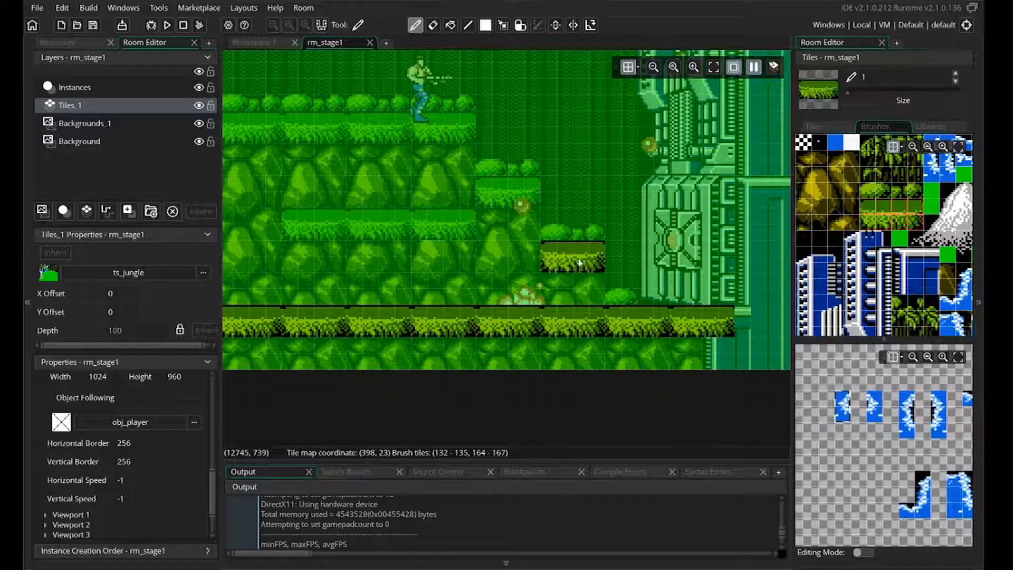
pyautogui.click(517, 205)
pyautogui.click(453, 237)
pyautogui.moveTo(453, 238); pyautogui.dragTo(344, 227)
pyautogui.keyDown('ctrl'); pyautogui.scroll(-1, 443, 228); pyautogui.keyUp('ctrl')
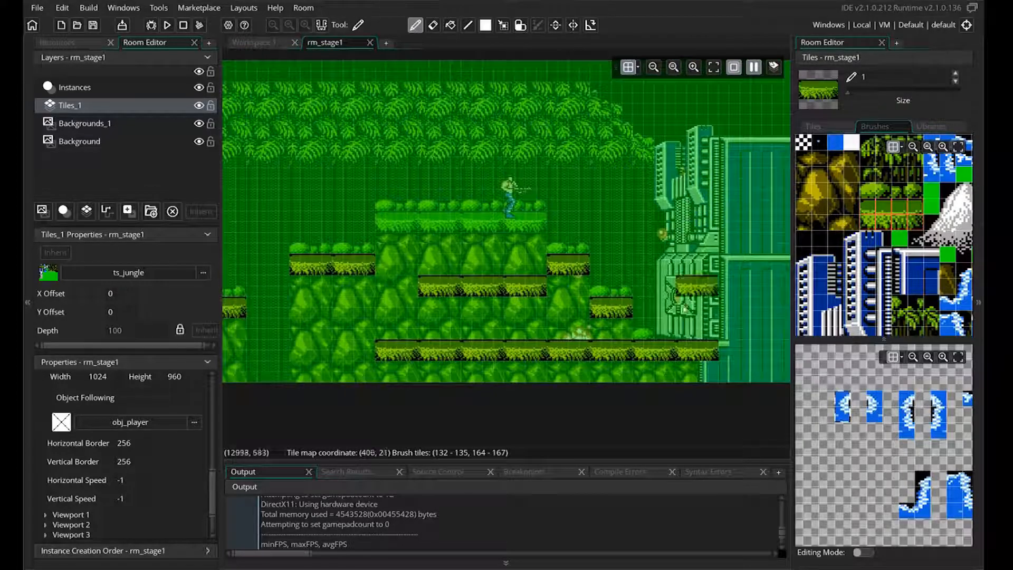
pyautogui.moveTo(516, 220)
pyautogui.mouseDown()
pyautogui.moveTo(533, 229)
pyautogui.moveTo(407, 229)
pyautogui.mouseUp()
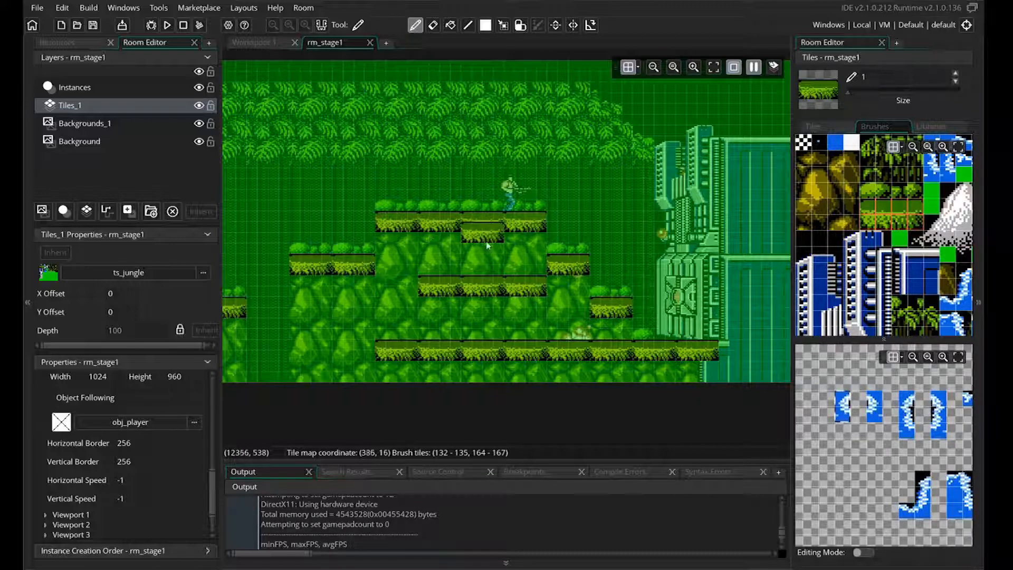
# - Add a second tile layer above Tiles_1 and assign it the ts_jungle tileset
pyautogui.click(89, 211)
pyautogui.click(66, 107)
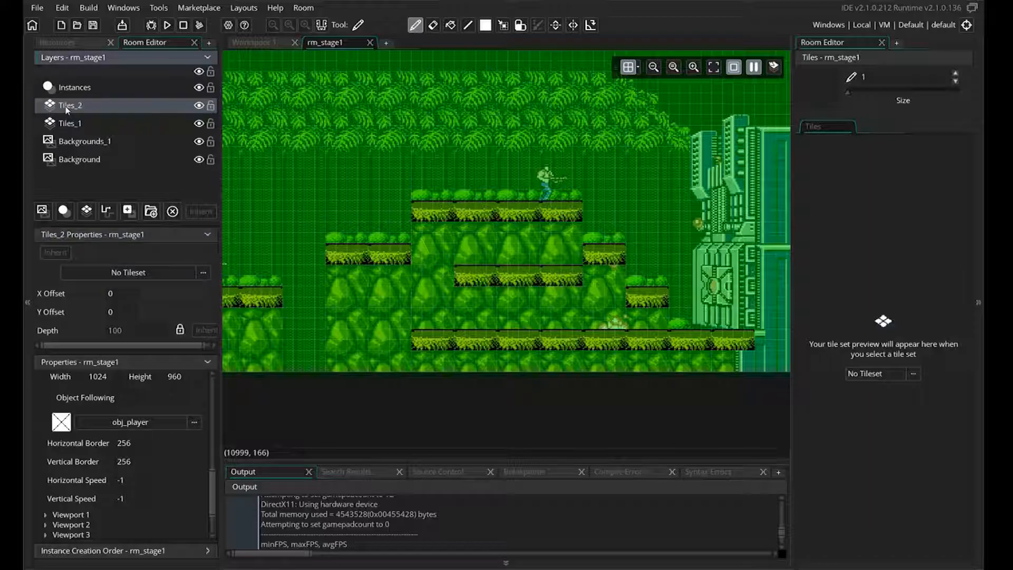
pyautogui.click(873, 373)
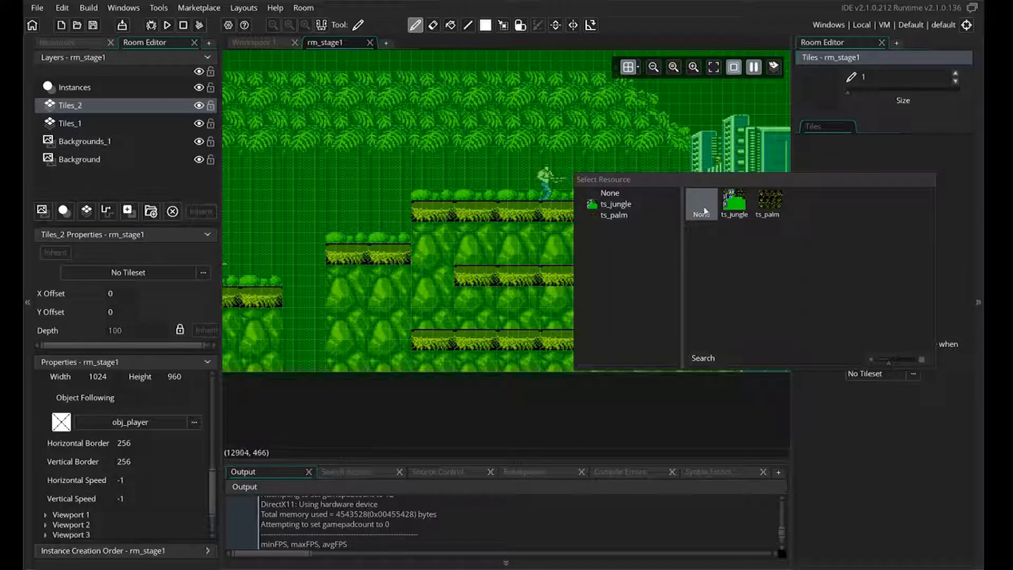
pyautogui.click(735, 205)
# - Place the complete base tower and gate tile block over the enemy base in the reference background on Tiles_2
pyautogui.moveTo(718, 284); pyautogui.dragTo(456, 260, button='middle')
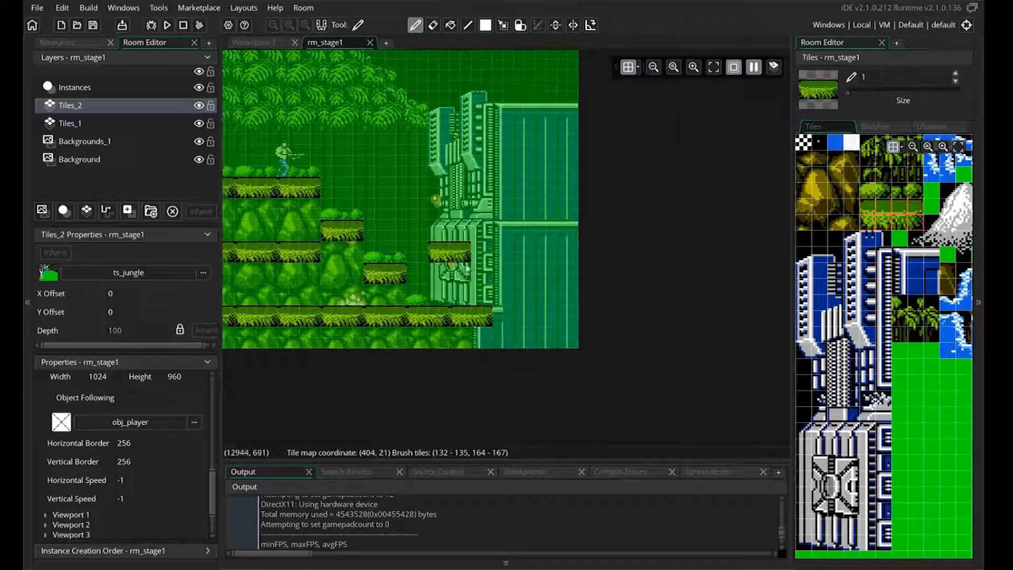
pyautogui.moveTo(806, 244)
pyautogui.mouseDown()
pyautogui.moveTo(866, 507)
pyautogui.moveTo(889, 549)
pyautogui.mouseUp()
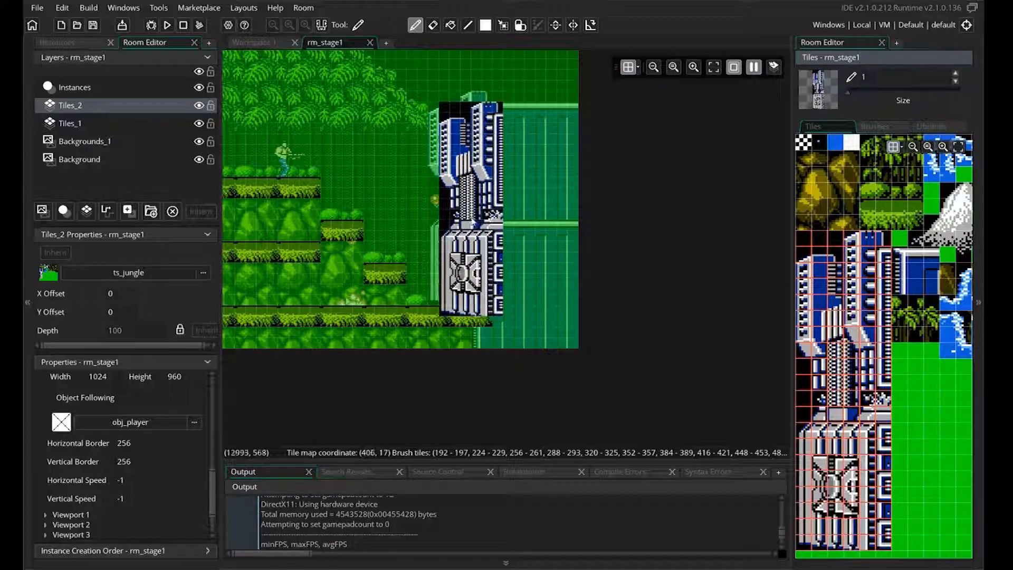
pyautogui.click(467, 205)
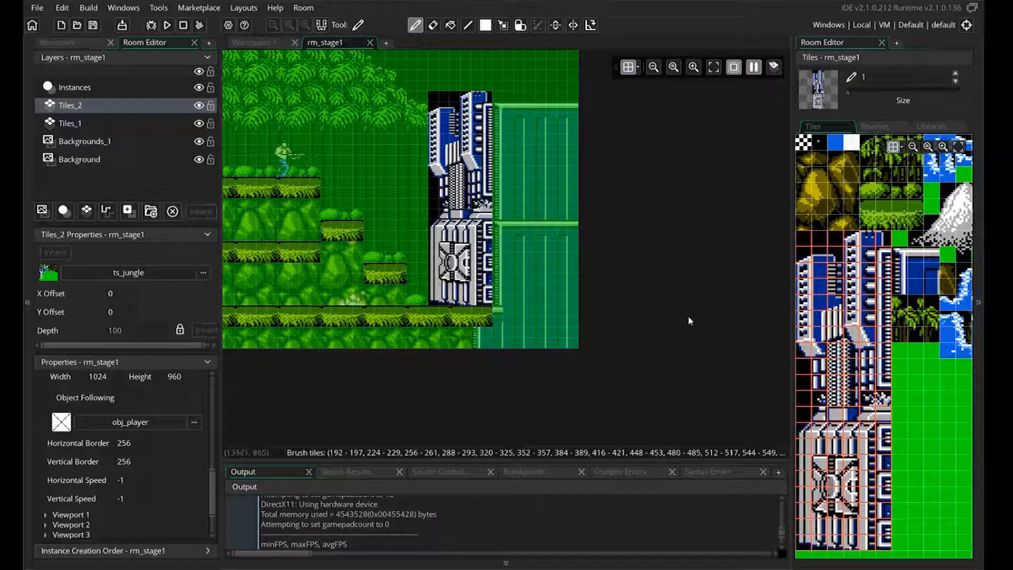
# - Place the three-by-three wall corner tiles at the base wall's lower sections and paint its left edge column with tiles 294-295
pyautogui.click(897, 273)
pyautogui.moveTo(901, 260); pyautogui.dragTo(934, 287)
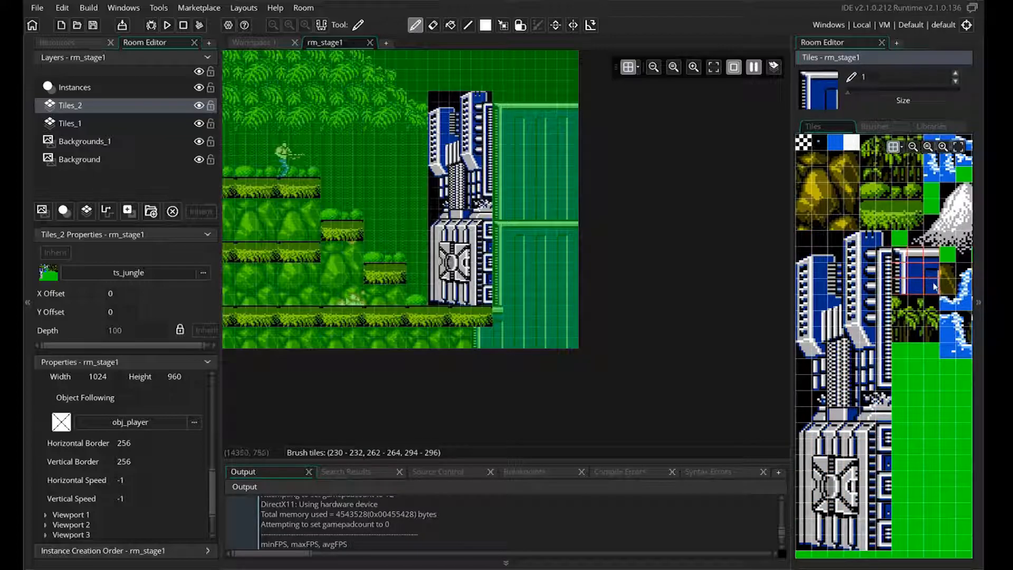
pyautogui.click(508, 235)
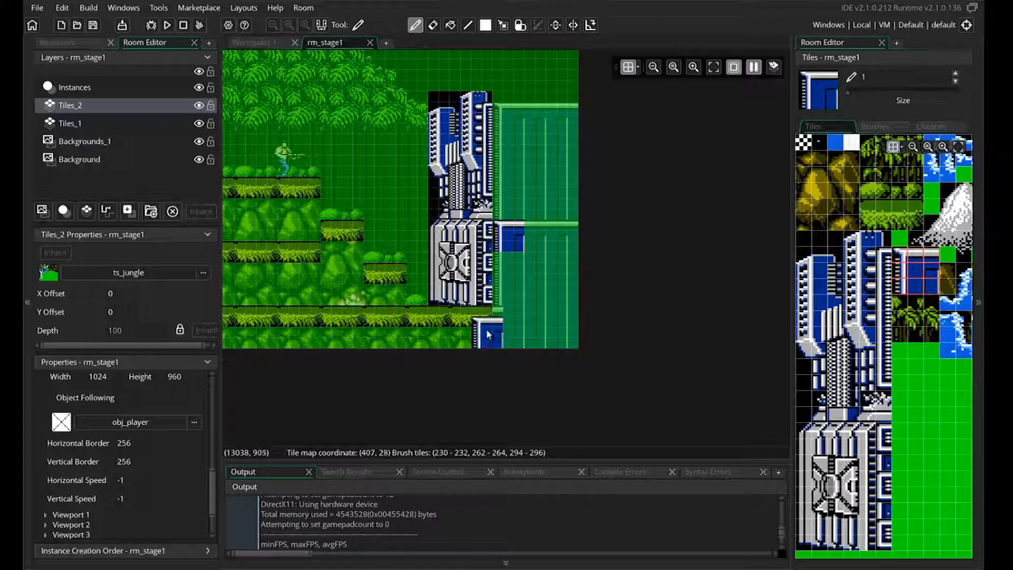
pyautogui.click(487, 321)
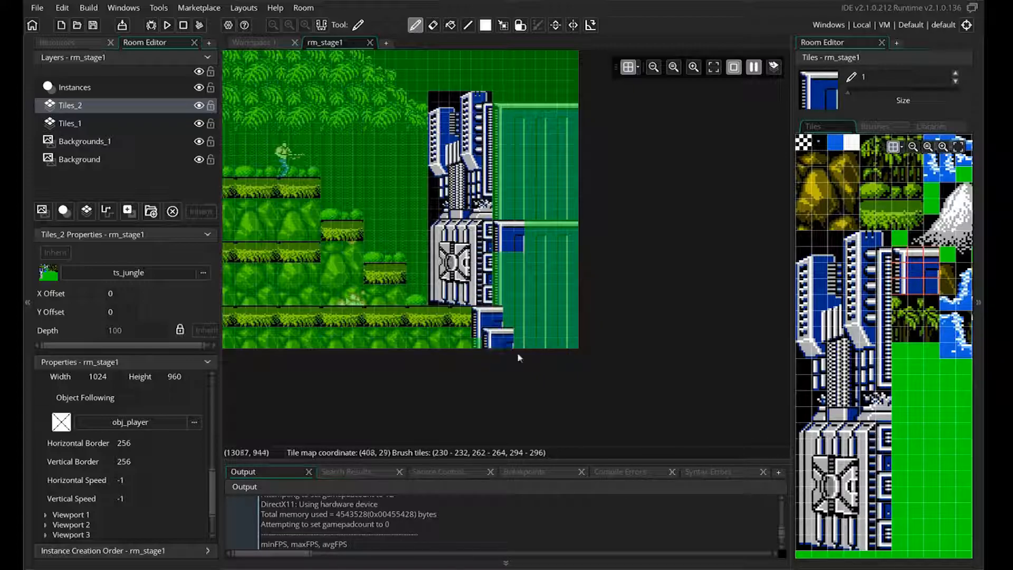
pyautogui.click(905, 275)
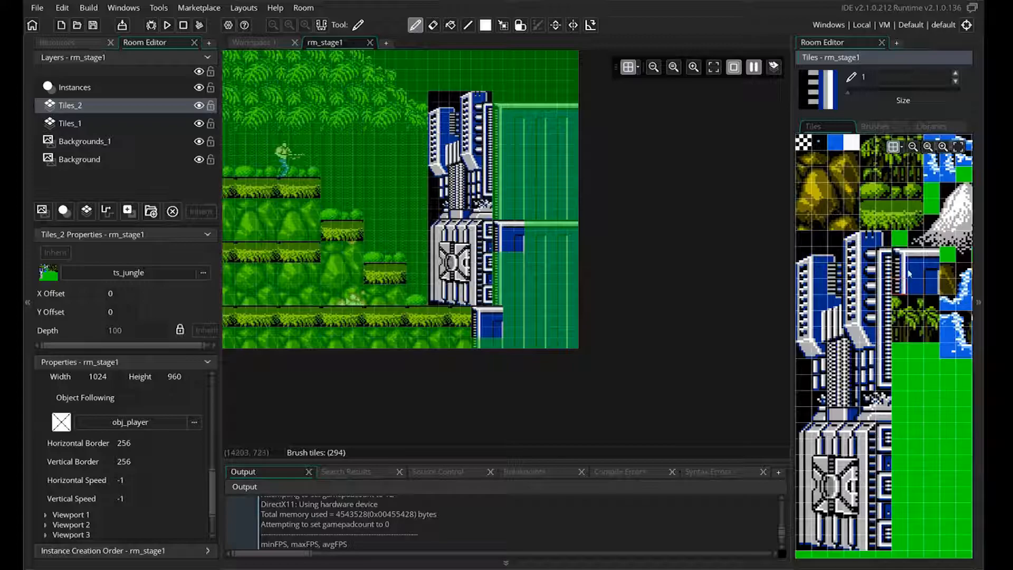
pyautogui.moveTo(903, 281); pyautogui.dragTo(915, 287)
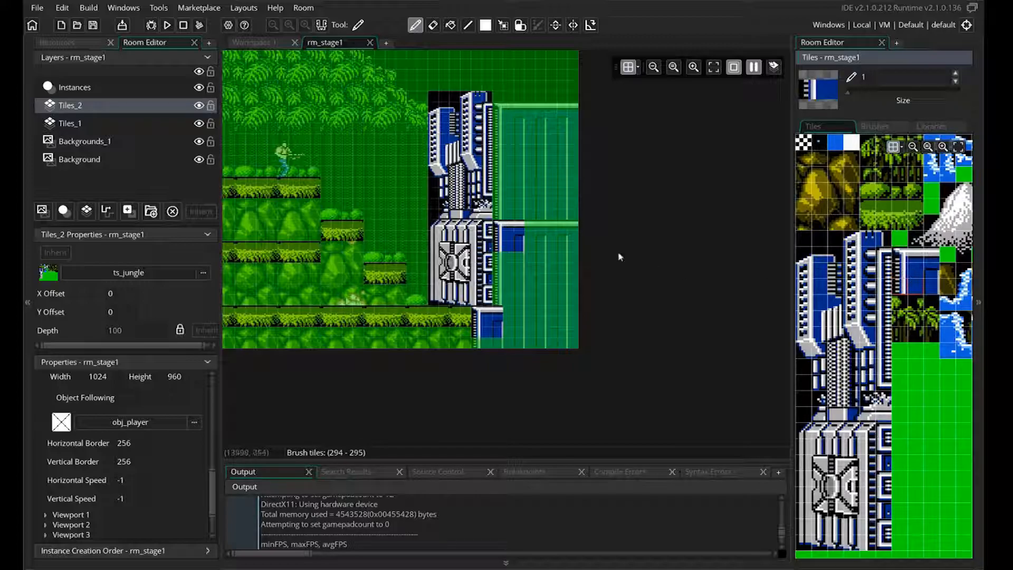
pyautogui.moveTo(508, 116); pyautogui.dragTo(504, 207)
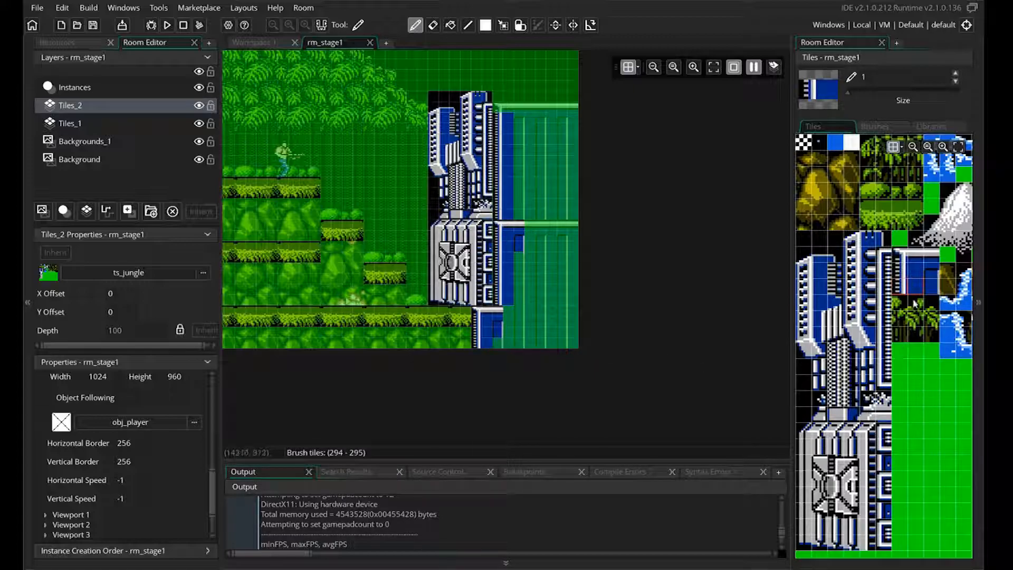
# - Fill the base's blue wall with vertical stripe columns using tile 296 and plain blue columns using tiles 263 and 295
pyautogui.click(935, 291)
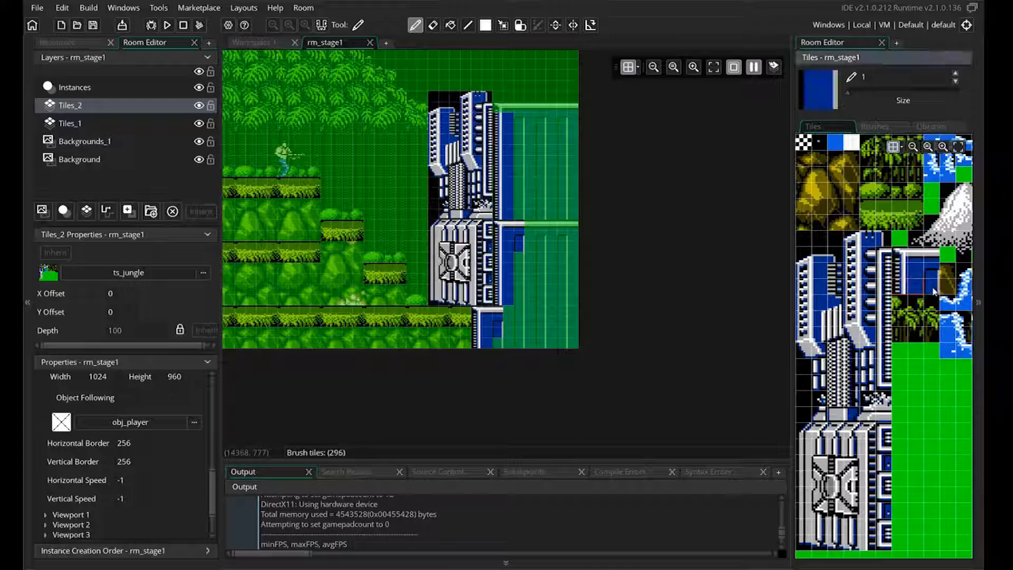
pyautogui.moveTo(530, 252); pyautogui.dragTo(530, 325)
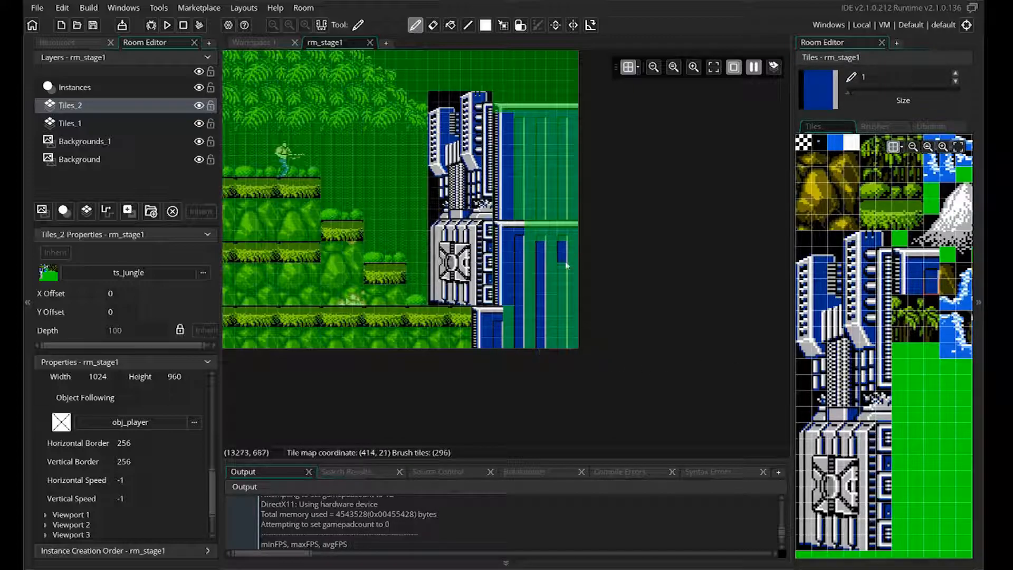
pyautogui.moveTo(567, 252); pyautogui.dragTo(567, 217)
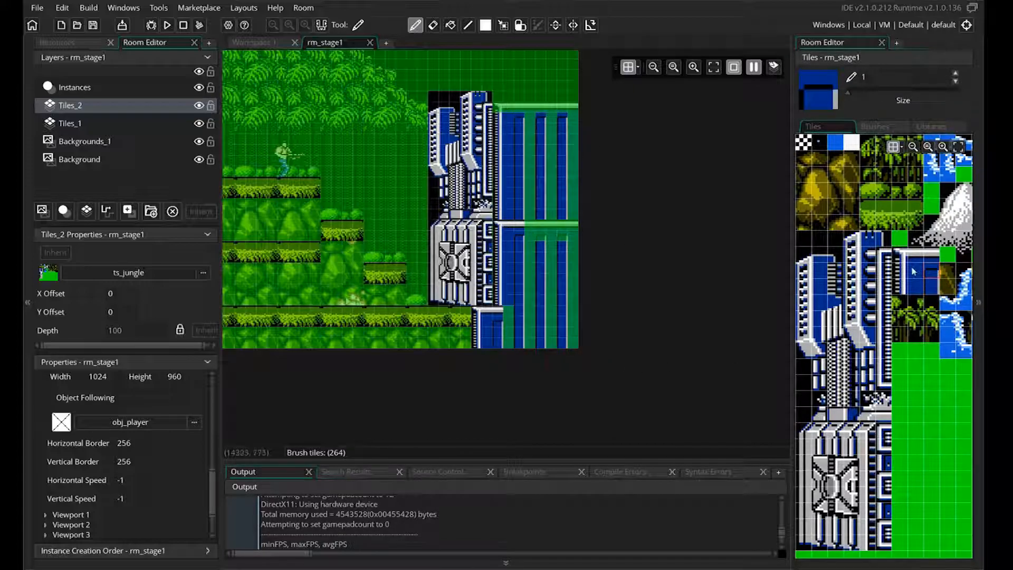
pyautogui.moveTo(915, 268); pyautogui.dragTo(916, 287)
pyautogui.moveTo(530, 124); pyautogui.dragTo(530, 205)
pyautogui.moveTo(552, 205); pyautogui.dragTo(553, 120)
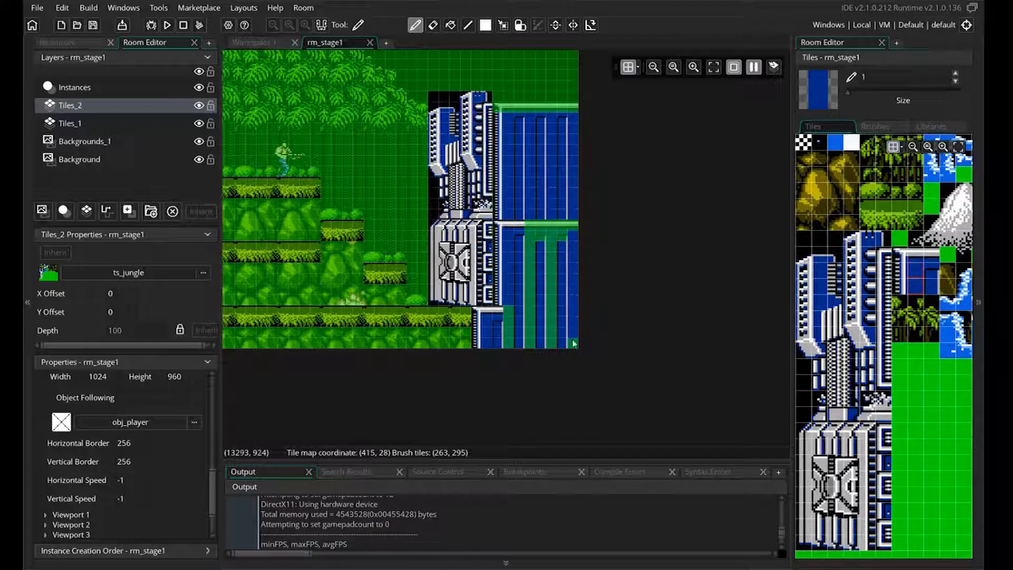
# - Paint the white horizontal trim across both wall sections and place corner tile 230 at the top of the wall's lowest section
pyautogui.click(931, 270)
pyautogui.click(918, 255)
pyautogui.moveTo(562, 235); pyautogui.dragTo(530, 225)
pyautogui.moveTo(510, 108); pyautogui.dragTo(573, 108)
pyautogui.click(900, 255)
pyautogui.click(484, 314)
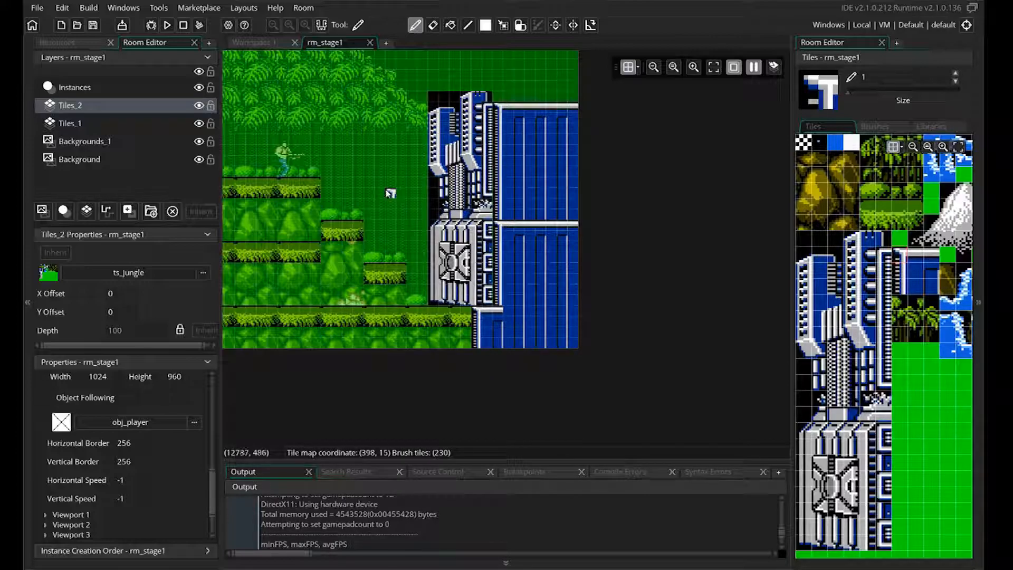
# - On Tiles_1, paint ts_jungle rock tiles over the reference cliffs below the grass at the start of the stage
pyautogui.click(66, 126)
pyautogui.scroll(-10, 304, 71)
pyautogui.scroll(10, 650, 159)
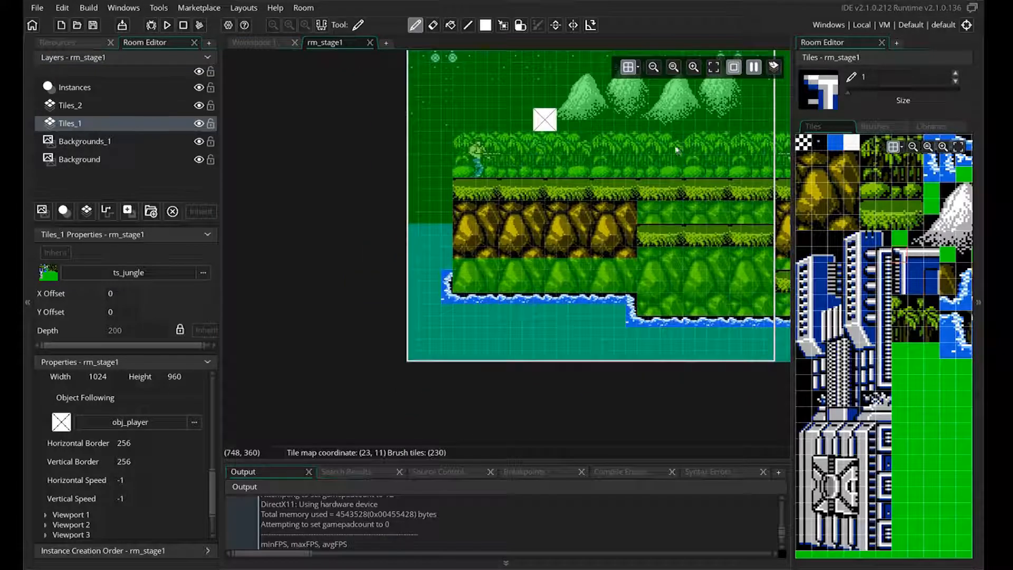
pyautogui.moveTo(678, 149); pyautogui.dragTo(655, 140, button='middle')
pyautogui.moveTo(805, 211); pyautogui.dragTo(852, 222)
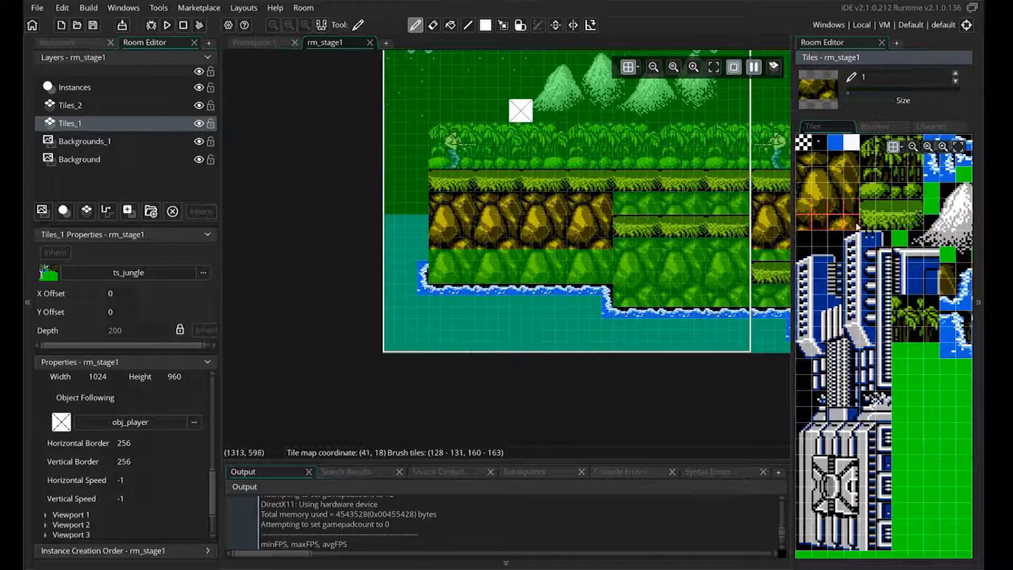
pyautogui.click(819, 184)
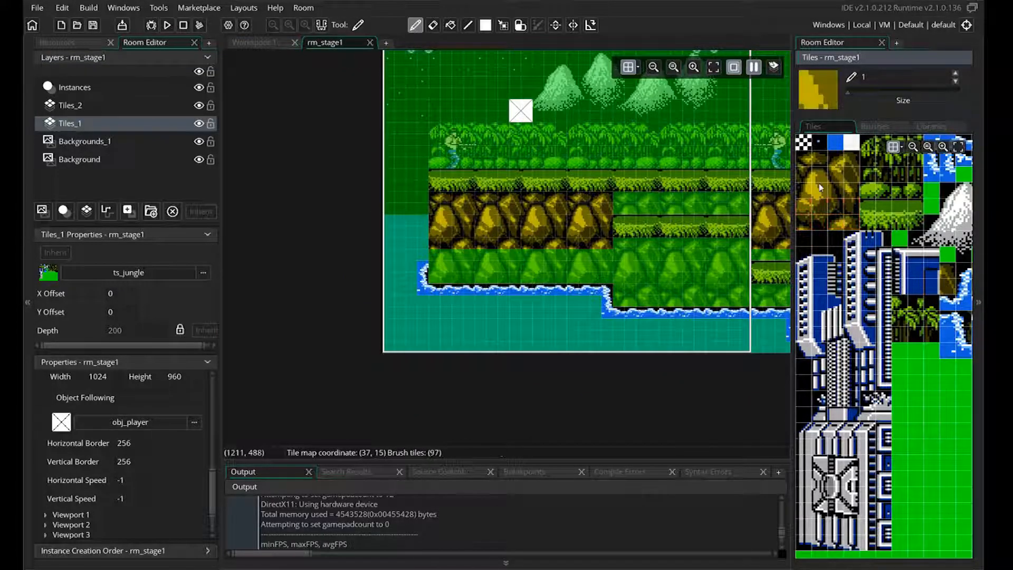
pyautogui.moveTo(804, 175); pyautogui.dragTo(848, 204)
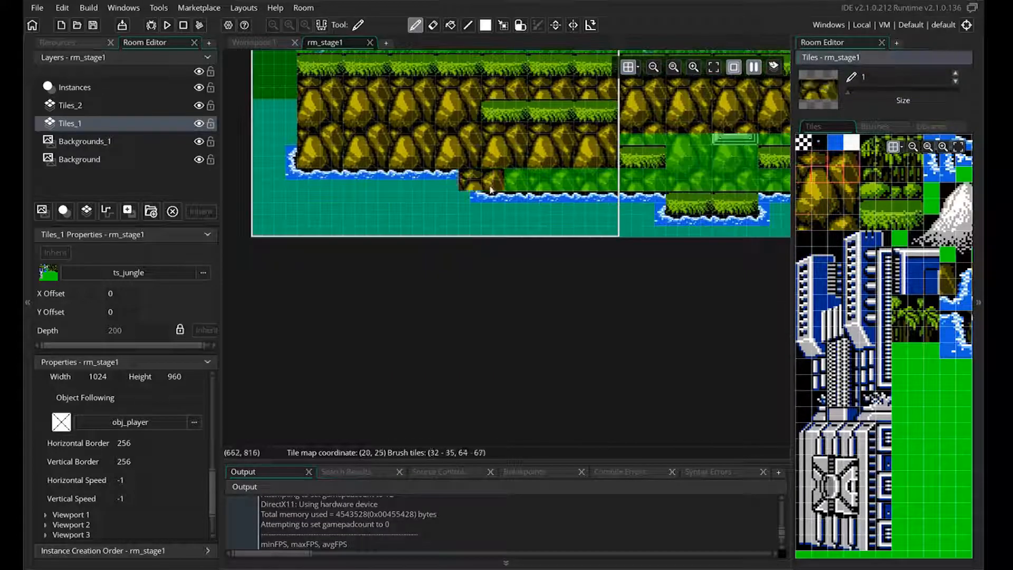
# - Place palm column tiles 5, 37 and 69 in the jungle strip and assemble a new palm brush in the brush editor
pyautogui.click(875, 126)
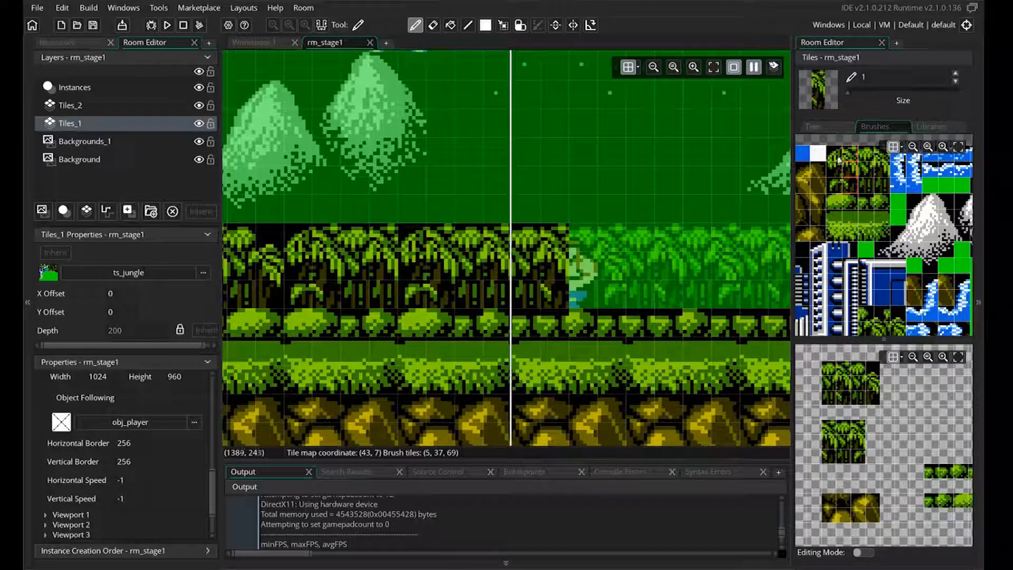
pyautogui.click(584, 237)
pyautogui.click(864, 552)
pyautogui.click(901, 398)
pyautogui.moveTo(898, 396); pyautogui.dragTo(839, 418, button='middle')
pyautogui.click(859, 390)
pyautogui.click(874, 405)
pyautogui.click(850, 204)
pyautogui.click(864, 552)
# - Stamp the palm tree brushes over the adjacent unpainted sections of the jungle strip
pyautogui.click(641, 263)
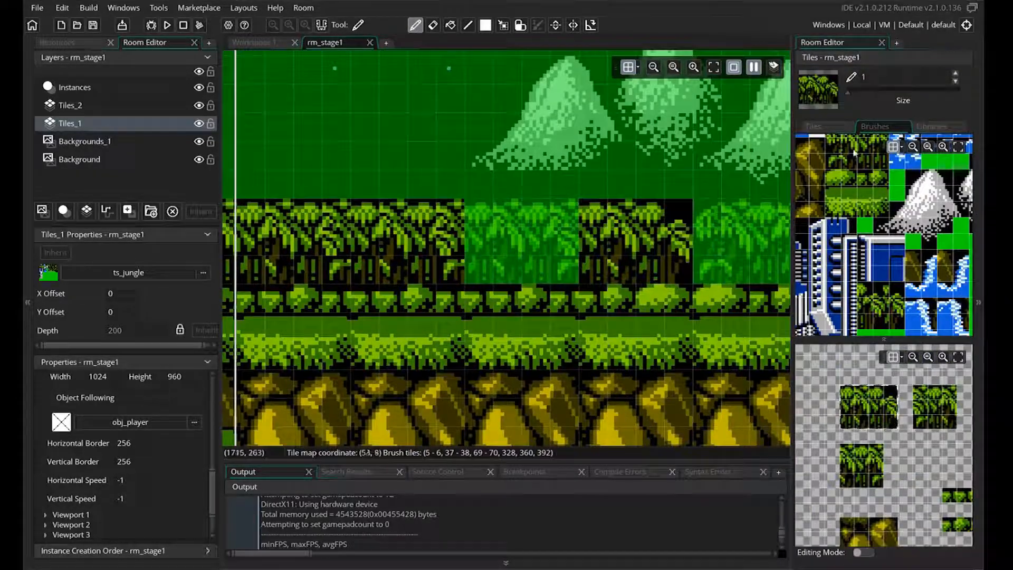
pyautogui.click(536, 242)
pyautogui.click(565, 254)
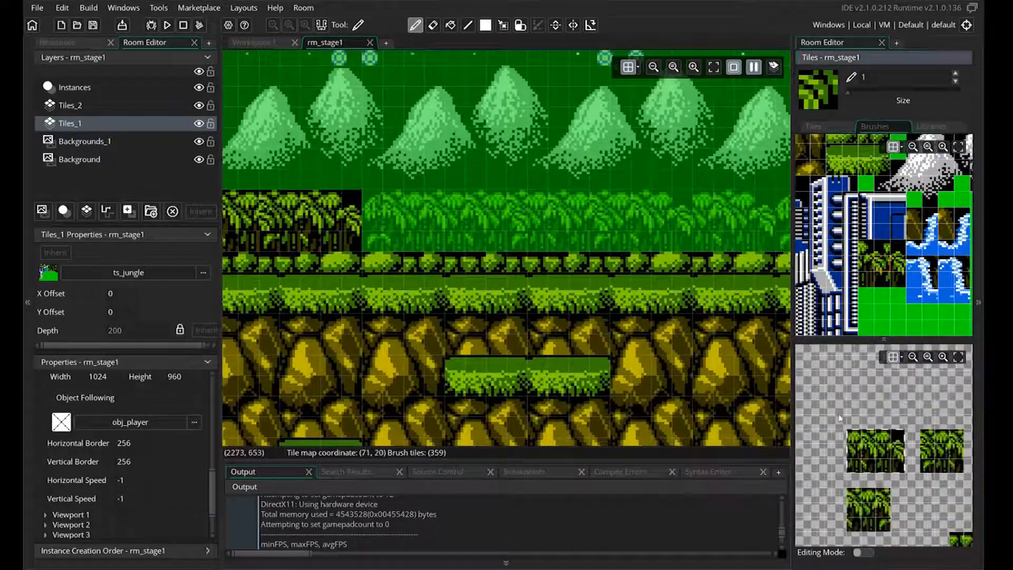
# - Assemble a wider palm brush in the brush editor, using the palm column with tiles 6, 38 and 70
pyautogui.click(864, 552)
pyautogui.click(872, 411)
pyautogui.moveTo(918, 415); pyautogui.dragTo(838, 397, button='middle')
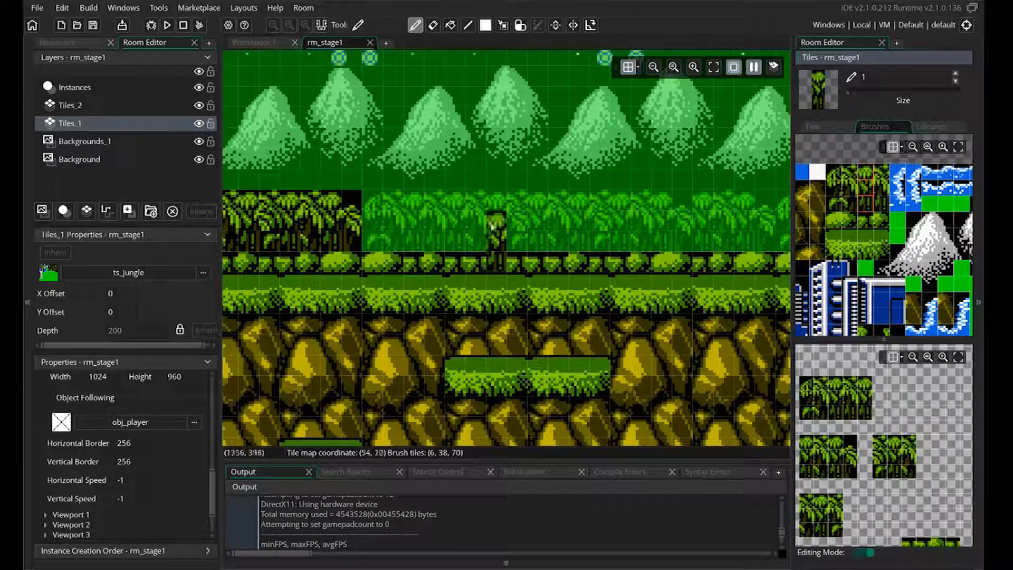
pyautogui.click(444, 221)
pyautogui.click(864, 553)
# - Stamp palm tree brush selections along the jungle strip beneath the mountains
pyautogui.moveTo(880, 443); pyautogui.dragTo(909, 471)
pyautogui.click(623, 219)
pyautogui.moveTo(821, 500); pyautogui.dragTo(840, 530)
pyautogui.click(557, 221)
pyautogui.click(580, 220)
pyautogui.click(663, 221)
pyautogui.click(683, 220)
pyautogui.click(881, 221)
# - Continue the palm strip further along the stage and fill its remaining gaps with palm tiles
pyautogui.moveTo(752, 230); pyautogui.dragTo(368, 227, button='middle')
pyautogui.click(377, 216)
pyautogui.click(475, 214)
pyautogui.click(607, 212)
pyautogui.click(526, 188)
pyautogui.moveTo(739, 222)
pyautogui.mouseDown(button='middle')
pyautogui.moveTo(388, 196)
pyautogui.moveTo(634, 217)
pyautogui.mouseUp(button='middle')
pyautogui.click(679, 188)
pyautogui.click(638, 187)
pyautogui.click(618, 188)
pyautogui.click(700, 188)
pyautogui.click(721, 188)
pyautogui.click(658, 188)
pyautogui.click(649, 203)
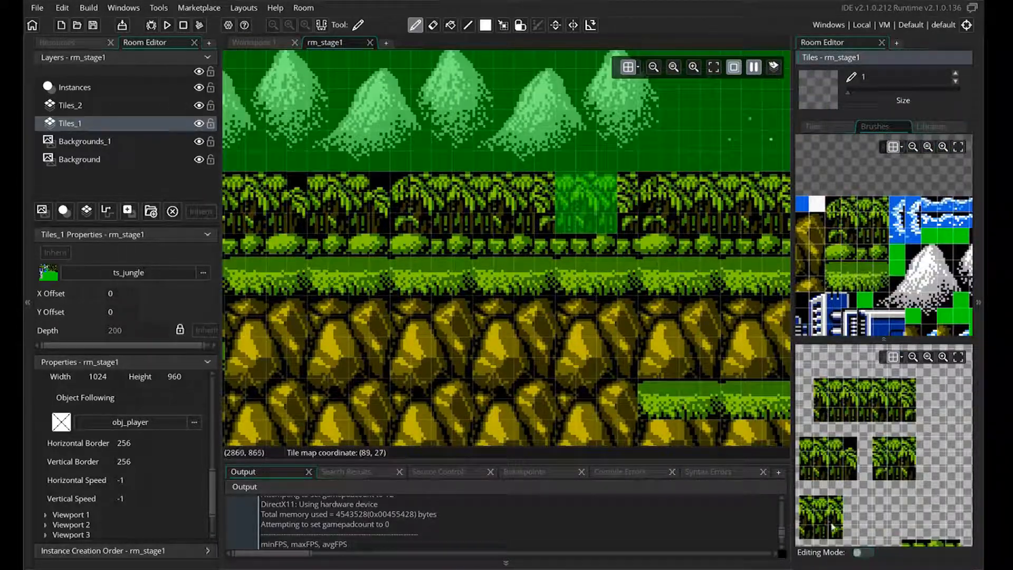
# - Hide the Instances layer, paint the bush rows with tiles 100-103 and fill the cliffs below with the rock block
pyautogui.click(862, 552)
pyautogui.keyDown('ctrl'); pyautogui.scroll(-4, 581, 237); pyautogui.keyUp('ctrl')
pyautogui.keyDown('ctrl'); pyautogui.scroll(5, 342, 244); pyautogui.keyUp('ctrl')
pyautogui.click(199, 88)
pyautogui.moveTo(932, 277); pyautogui.dragTo(872, 245, button='middle')
pyautogui.moveTo(822, 268); pyautogui.dragTo(869, 284)
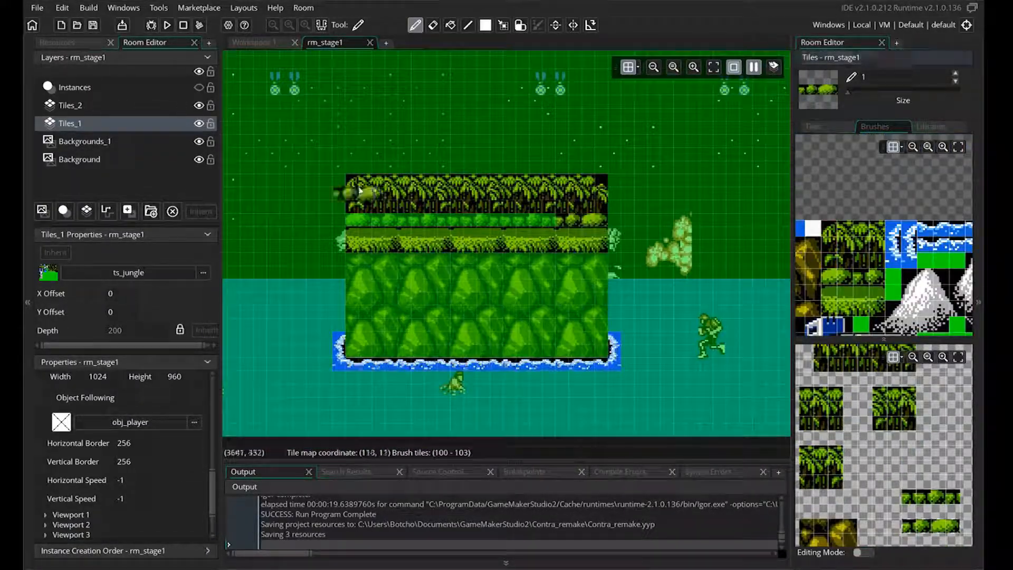
pyautogui.moveTo(369, 274)
pyautogui.mouseDown()
pyautogui.moveTo(476, 317)
pyautogui.moveTo(414, 340)
pyautogui.mouseUp()
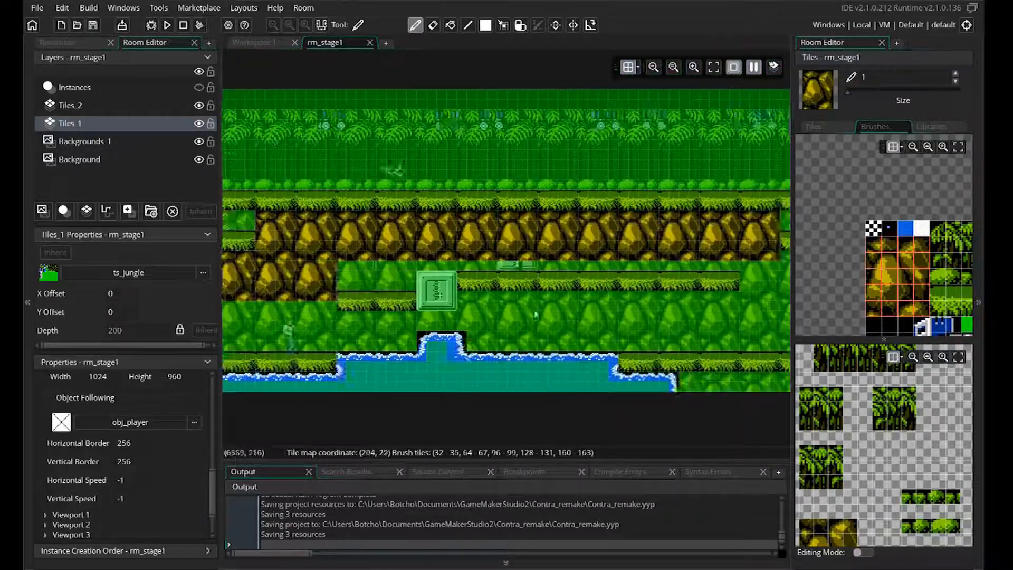
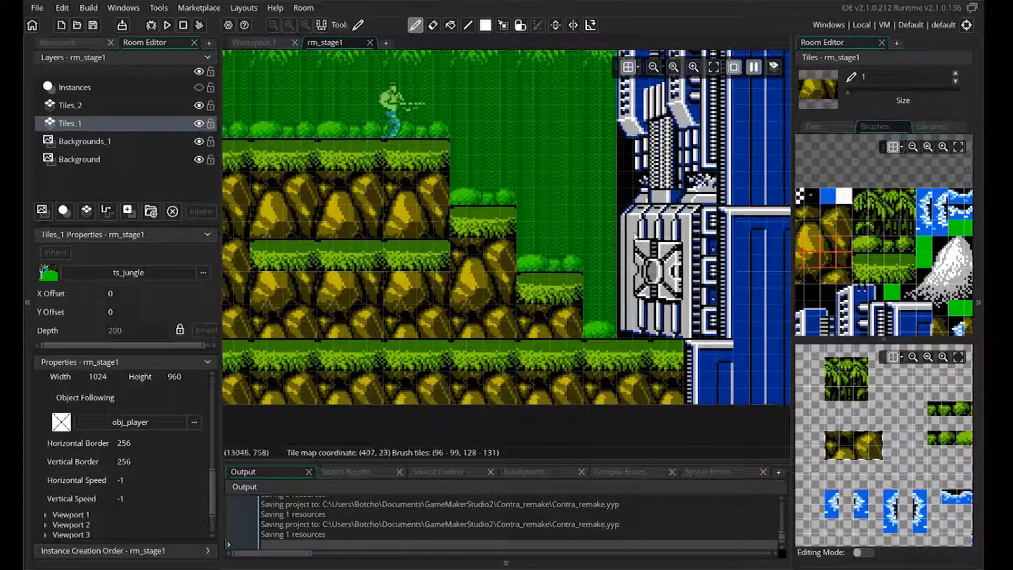
# - Hide Tiles_2 and paint tree trunk tiles 412-415 on Tiles_1 beneath the foliage beside the enemy base
pyautogui.moveTo(960, 263); pyautogui.dragTo(807, 263, button='middle')
pyautogui.moveTo(897, 328); pyautogui.dragTo(824, 158, button='middle')
pyautogui.moveTo(811, 188); pyautogui.dragTo(858, 188)
pyautogui.scroll(4, 473, 145)
pyautogui.scroll(-4, 472, 144)
pyautogui.moveTo(528, 105); pyautogui.dragTo(528, 256, button='middle')
pyautogui.click(199, 106)
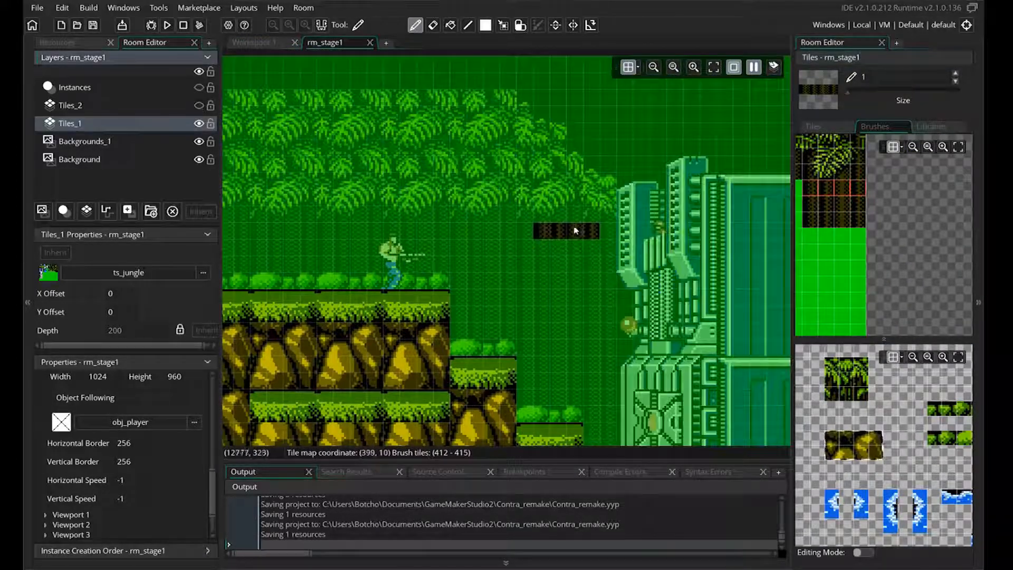
pyautogui.moveTo(634, 236)
pyautogui.mouseDown()
pyautogui.moveTo(635, 221)
pyautogui.moveTo(634, 407)
pyautogui.mouseUp()
pyautogui.moveTo(632, 428); pyautogui.dragTo(628, 249, button='middle')
pyautogui.moveTo(629, 249); pyautogui.dragTo(628, 277)
pyautogui.moveTo(573, 216); pyautogui.dragTo(567, 299, button='middle')
pyautogui.moveTo(567, 299)
pyautogui.mouseDown()
pyautogui.moveTo(567, 126)
pyautogui.moveTo(499, 232)
pyautogui.mouseUp()
# - Extend the tree trunk tiles away from the base, filling the background behind the stepped grass platforms
pyautogui.moveTo(403, 131); pyautogui.dragTo(365, 173)
pyautogui.moveTo(365, 173); pyautogui.dragTo(365, 318, button='middle')
pyautogui.moveTo(298, 276)
pyautogui.mouseDown(button='middle')
pyautogui.moveTo(498, 237)
pyautogui.moveTo(588, 202)
pyautogui.mouseUp(button='middle')
pyautogui.moveTo(576, 202)
pyautogui.mouseDown()
pyautogui.moveTo(439, 301)
pyautogui.moveTo(425, 227)
pyautogui.moveTo(364, 311)
pyautogui.mouseUp()
pyautogui.moveTo(282, 281)
pyautogui.mouseDown(button='middle')
pyautogui.moveTo(532, 132)
pyautogui.moveTo(532, 159)
pyautogui.mouseUp(button='middle')
pyautogui.moveTo(566, 74); pyautogui.dragTo(562, 401)
pyautogui.moveTo(501, 180); pyautogui.dragTo(617, 265, button='middle')
pyautogui.moveTo(607, 160); pyautogui.dragTo(606, 340)
pyautogui.moveTo(543, 159); pyautogui.dragTo(541, 340)
pyautogui.moveTo(552, 192); pyautogui.dragTo(677, 146, button='middle')
pyautogui.moveTo(606, 121); pyautogui.dragTo(601, 435)
pyautogui.moveTo(531, 313)
pyautogui.mouseDown(button='middle')
pyautogui.moveTo(532, 131)
pyautogui.moveTo(569, 273)
pyautogui.mouseUp(button='middle')
pyautogui.moveTo(566, 317)
pyautogui.mouseDown()
pyautogui.moveTo(498, 171)
pyautogui.moveTo(422, 74)
pyautogui.mouseUp()
# - Paint trunk tile columns of varying depth from the foliage down to the tops of the next grass platforms
pyautogui.moveTo(362, 105); pyautogui.dragTo(609, 145, button='middle')
pyautogui.moveTo(607, 110); pyautogui.dragTo(606, 227)
pyautogui.moveTo(546, 109); pyautogui.dragTo(546, 226)
pyautogui.moveTo(478, 110); pyautogui.dragTo(477, 164)
pyautogui.moveTo(412, 112); pyautogui.dragTo(411, 164)
pyautogui.moveTo(346, 111); pyautogui.dragTo(342, 397)
pyautogui.moveTo(348, 127); pyautogui.dragTo(509, 373, button='middle')
pyautogui.moveTo(574, 324); pyautogui.dragTo(574, 341)
pyautogui.moveTo(509, 290); pyautogui.dragTo(507, 340)
pyautogui.moveTo(448, 295); pyautogui.dragTo(446, 340)
pyautogui.moveTo(376, 327); pyautogui.dragTo(625, 334, button='middle')
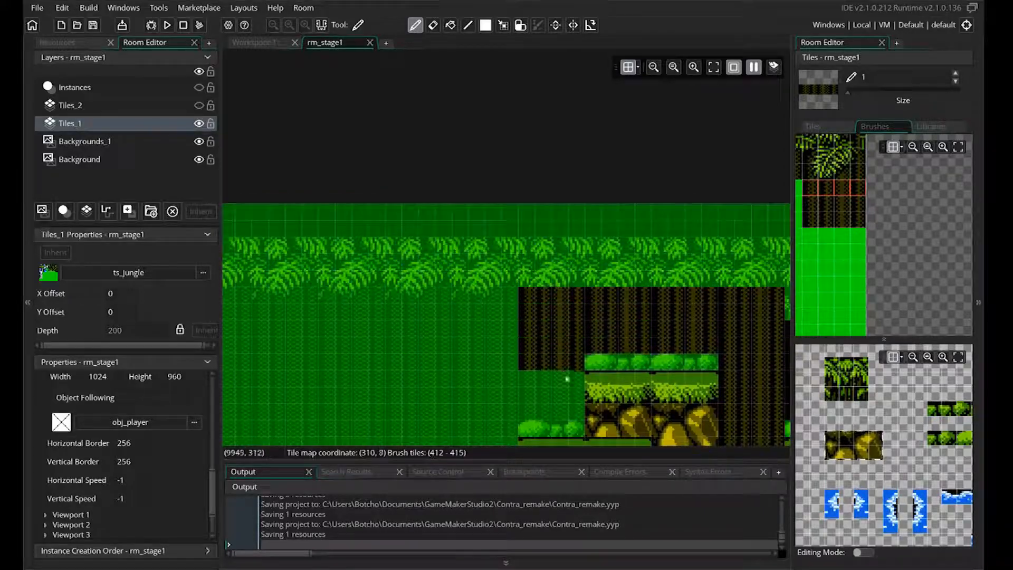
pyautogui.moveTo(491, 306); pyautogui.dragTo(615, 202, button='middle')
pyautogui.moveTo(615, 193); pyautogui.dragTo(615, 393)
pyautogui.moveTo(615, 321); pyautogui.dragTo(622, 118, button='middle')
pyautogui.moveTo(559, 235); pyautogui.dragTo(565, 74)
pyautogui.moveTo(565, 75); pyautogui.dragTo(608, 268, button='middle')
# - Set the brush size to 2 and fill the trunk band above the raised grass ledges with tiles 412-415
pyautogui.moveTo(849, 94); pyautogui.dragTo(854, 96)
pyautogui.moveTo(459, 195); pyautogui.dragTo(460, 296)
pyautogui.moveTo(270, 199); pyautogui.dragTo(663, 139, button='middle')
pyautogui.moveTo(663, 138)
pyautogui.mouseDown()
pyautogui.moveTo(664, 235)
pyautogui.moveTo(667, 185)
pyautogui.mouseUp()
pyautogui.hotkey('ctrl', 'z')
pyautogui.moveTo(852, 94); pyautogui.dragTo(849, 95)
pyautogui.moveTo(686, 222)
pyautogui.mouseDown(button='middle')
pyautogui.moveTo(659, 137)
pyautogui.moveTo(554, 295)
pyautogui.moveTo(739, 254)
pyautogui.mouseUp(button='middle')
pyautogui.moveTo(850, 98); pyautogui.dragTo(851, 95)
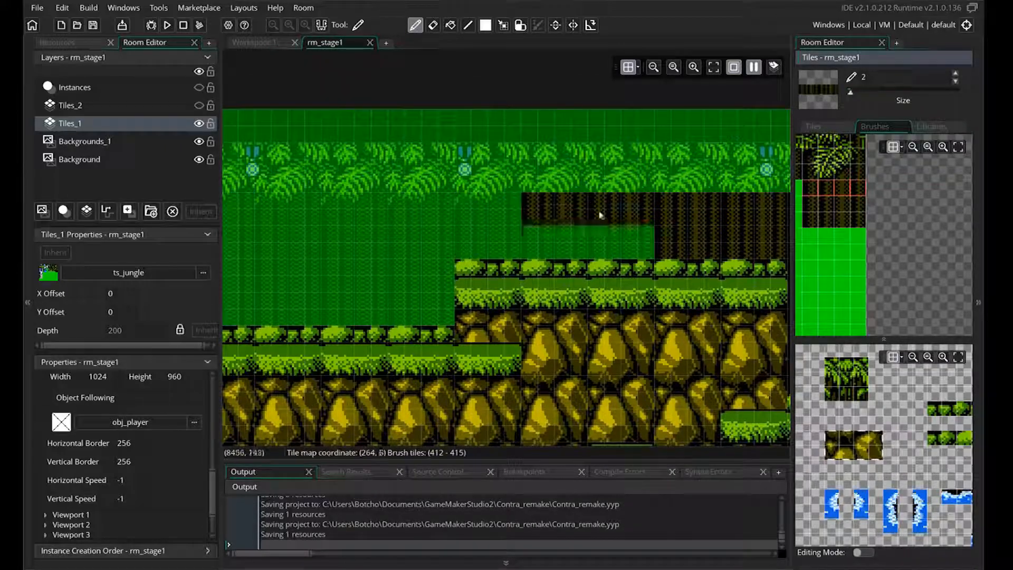
pyautogui.moveTo(588, 209); pyautogui.dragTo(588, 243)
pyautogui.moveTo(455, 243); pyautogui.dragTo(455, 209)
pyautogui.moveTo(338, 229); pyautogui.dragTo(645, 183, button='middle')
pyautogui.moveTo(629, 165); pyautogui.dragTo(629, 264)
pyautogui.moveTo(696, 233); pyautogui.dragTo(702, 264)
pyautogui.moveTo(495, 264); pyautogui.dragTo(495, 164)
# - Complete the trunk band back to the edge of the jungle canopy beside the mountains
pyautogui.moveTo(363, 169); pyautogui.dragTo(617, 167, button='middle')
pyautogui.moveTo(617, 168); pyautogui.dragTo(481, 171)
pyautogui.moveTo(354, 169); pyautogui.dragTo(623, 174, button='middle')
pyautogui.moveTo(623, 175); pyautogui.dragTo(621, 205)
pyautogui.moveTo(464, 170); pyautogui.dragTo(600, 175, button='middle')
pyautogui.moveTo(617, 176); pyautogui.dragTo(356, 203)
pyautogui.moveTo(245, 185); pyautogui.dragTo(739, 187, button='middle')
pyautogui.moveTo(713, 178); pyautogui.dragTo(581, 209)
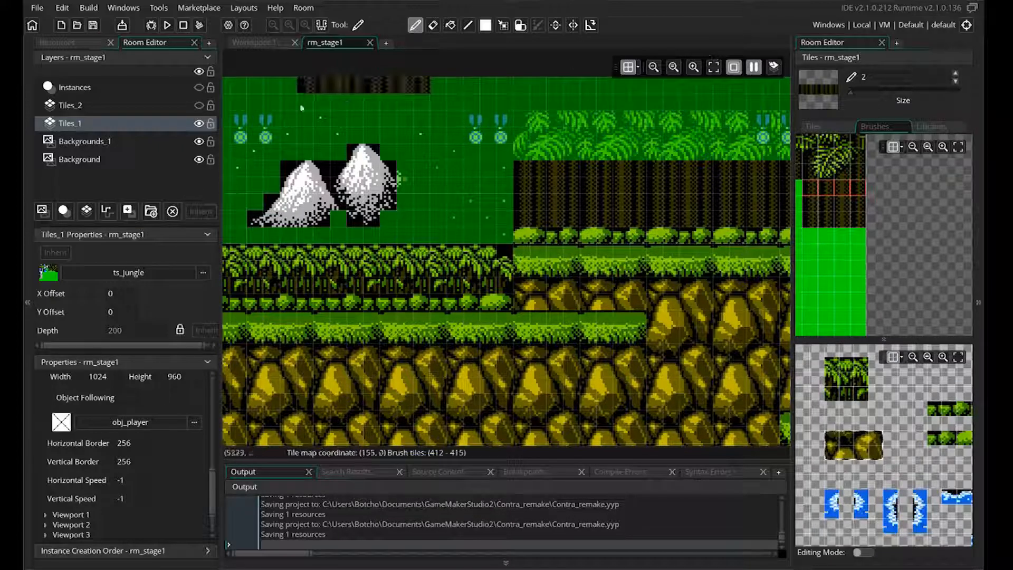
# - Add a new tile layer above Tiles_1, assign it the ts_palm tileset and rename it Tiles_palms
pyautogui.click(84, 212)
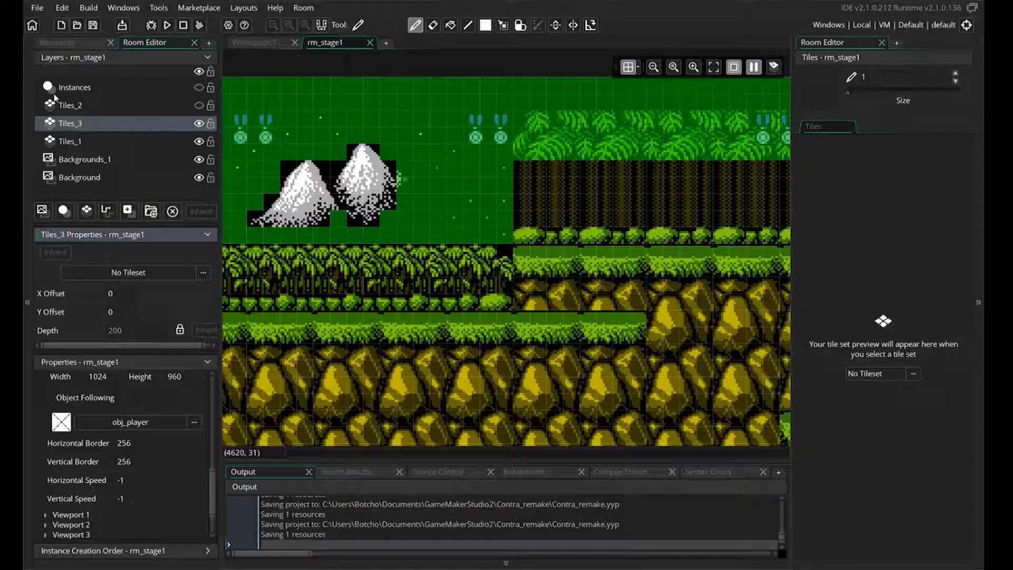
pyautogui.click(76, 107)
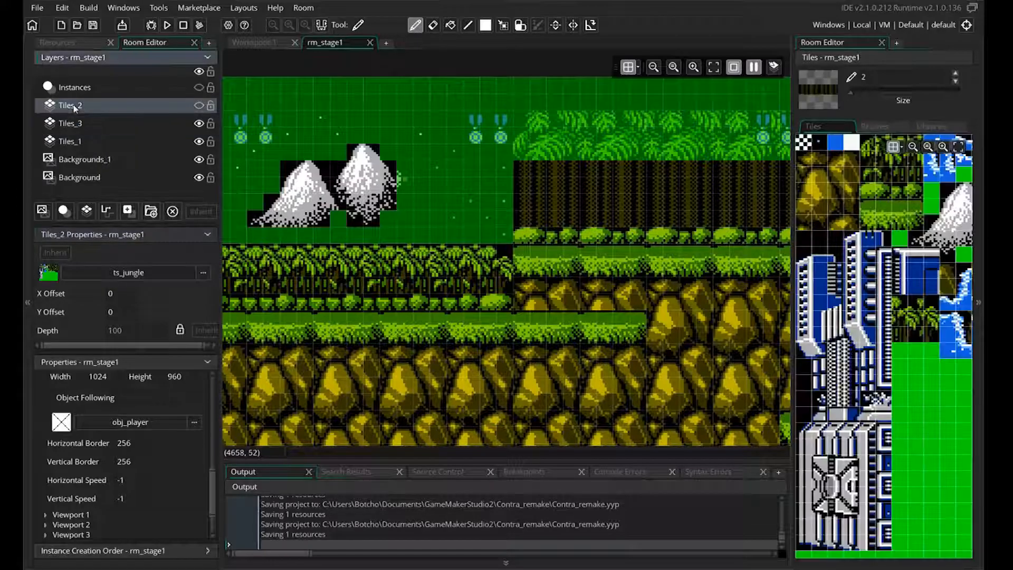
pyautogui.click(70, 123)
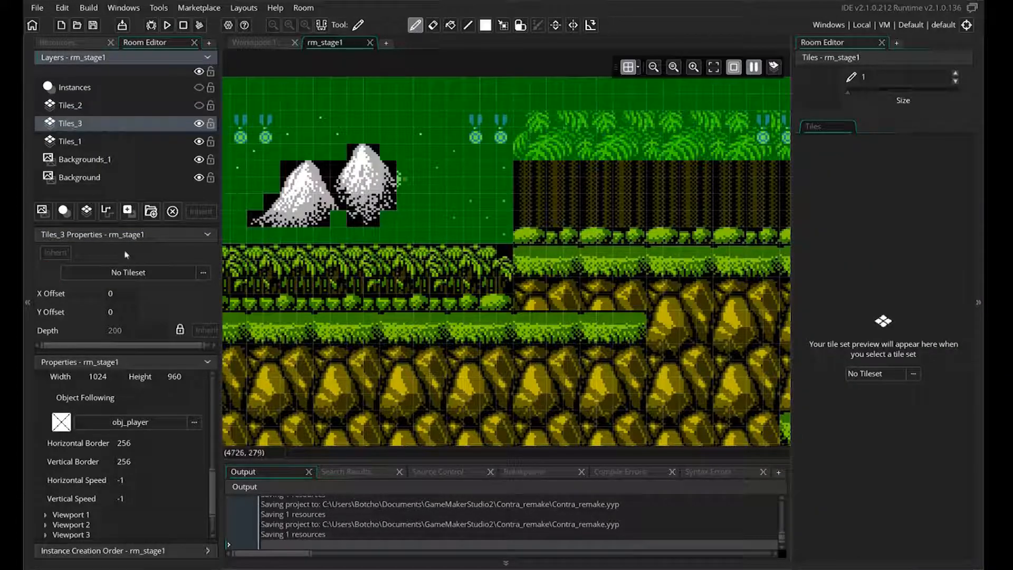
pyautogui.click(204, 273)
pyautogui.click(372, 298)
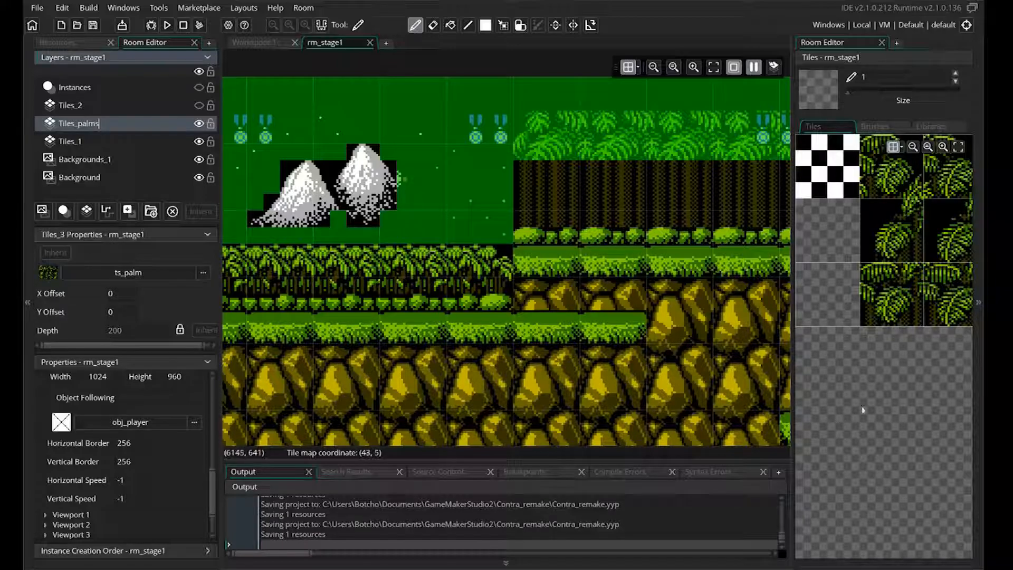
# - Set the Tiles_palms Y offset to 64 and place palm tile 6 at the start of the jungle canopy
pyautogui.click(896, 124)
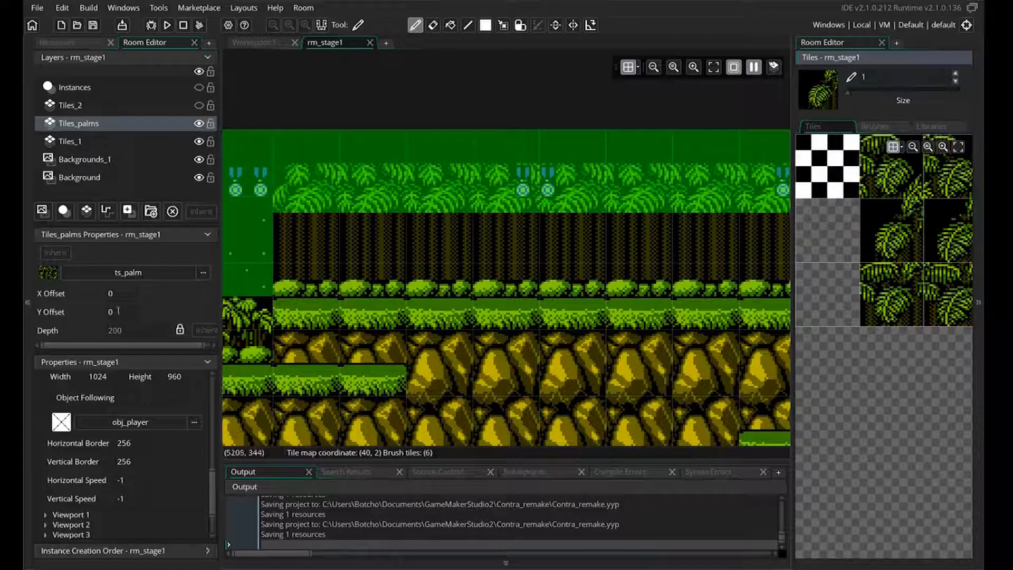
pyautogui.click(121, 313)
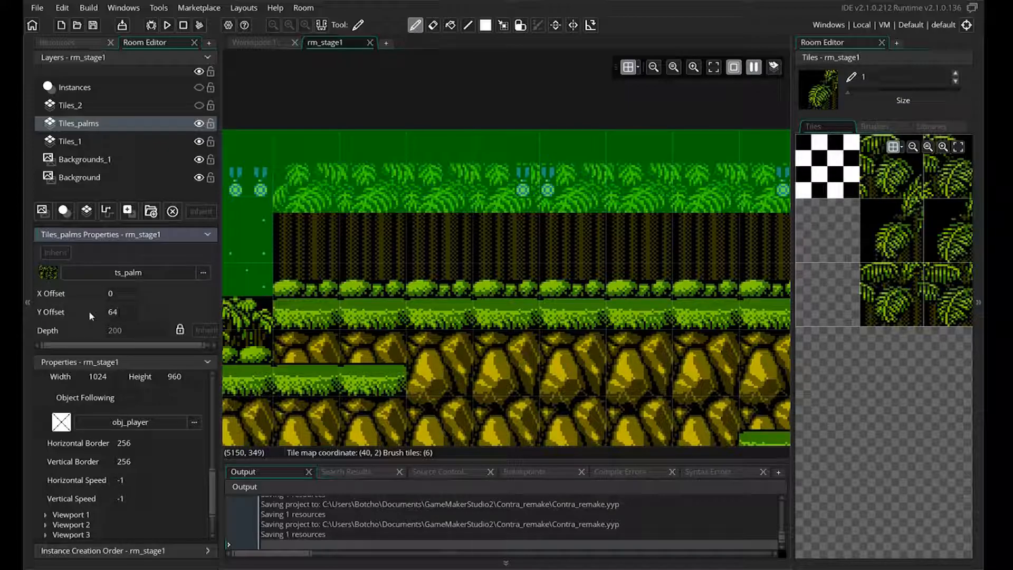
pyautogui.click(128, 292)
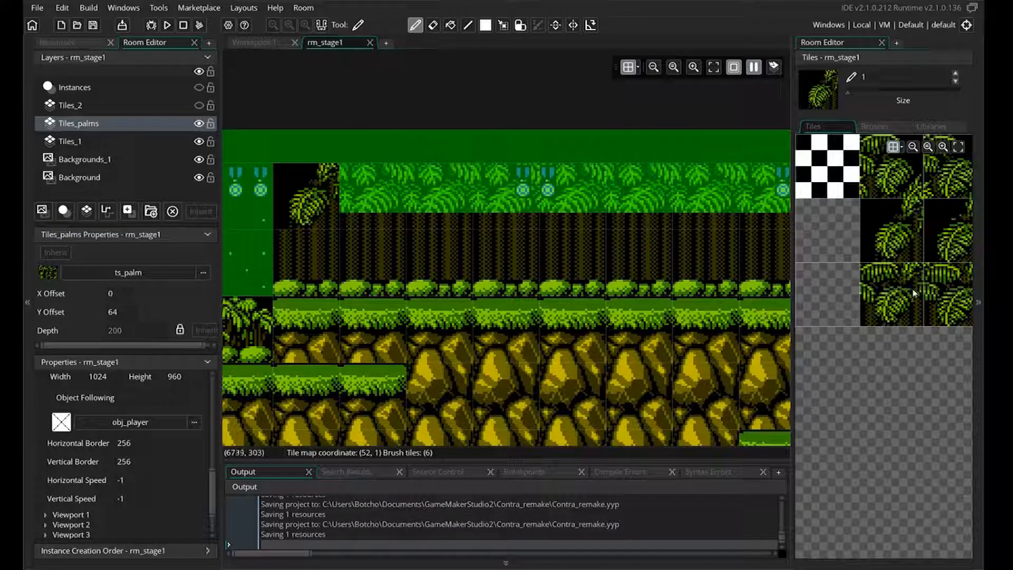
# - Paint the full palm leaf tile across the canopy's upper row from its start to the enemy base
pyautogui.click(897, 303)
pyautogui.moveTo(311, 195); pyautogui.dragTo(735, 206)
pyautogui.moveTo(735, 206); pyautogui.dragTo(305, 228, button='middle')
pyautogui.moveTo(306, 229); pyautogui.dragTo(776, 227)
pyautogui.scroll(-1, 776, 227)
pyautogui.moveTo(776, 227); pyautogui.dragTo(316, 185, button='middle')
pyautogui.moveTo(316, 185); pyautogui.dragTo(765, 185)
pyautogui.moveTo(765, 185); pyautogui.dragTo(369, 226, button='middle')
pyautogui.moveTo(370, 225); pyautogui.dragTo(813, 222)
pyautogui.moveTo(813, 221); pyautogui.dragTo(238, 224, button='middle')
pyautogui.moveTo(237, 225); pyautogui.dragTo(813, 225)
pyautogui.moveTo(813, 225); pyautogui.dragTo(399, 220, button='middle')
pyautogui.moveTo(398, 219)
pyautogui.mouseDown()
pyautogui.moveTo(550, 228)
pyautogui.moveTo(549, 266)
pyautogui.mouseUp()
# - Place the canopy's sloped end tile beside the enemy base and show the Tiles_2 layer
pyautogui.click(876, 127)
pyautogui.click(845, 390)
pyautogui.click(601, 273)
pyautogui.moveTo(601, 274); pyautogui.dragTo(563, 183, button='middle')
pyautogui.click(199, 105)
pyautogui.click(199, 105)
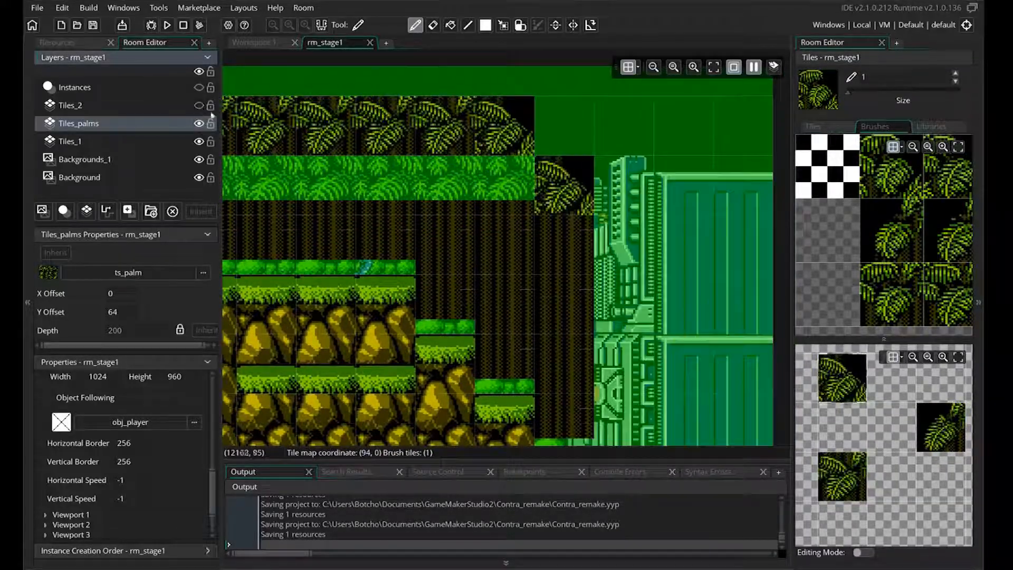
pyautogui.click(199, 106)
# - Paint palm leaf tile 1 along the canopy's lower row, working back from the enemy base
pyautogui.moveTo(509, 185); pyautogui.dragTo(238, 182)
pyautogui.moveTo(237, 182); pyautogui.dragTo(651, 182, button='middle')
pyautogui.moveTo(634, 182); pyautogui.dragTo(303, 173)
pyautogui.moveTo(237, 172); pyautogui.dragTo(771, 140, button='middle')
pyautogui.moveTo(686, 153); pyautogui.dragTo(333, 156)
pyautogui.keyDown('ctrl'); pyautogui.scroll(-3, 317, 148); pyautogui.keyUp('ctrl')
pyautogui.moveTo(330, 137)
pyautogui.mouseDown(button='middle')
pyautogui.moveTo(707, 233)
pyautogui.moveTo(264, 200)
pyautogui.mouseUp(button='middle')
# - Paint the four-tile bush brush along the tops of the jungle's grass ledges on the Tiles_1 layer
pyautogui.click(74, 140)
pyautogui.moveTo(868, 190); pyautogui.dragTo(916, 190)
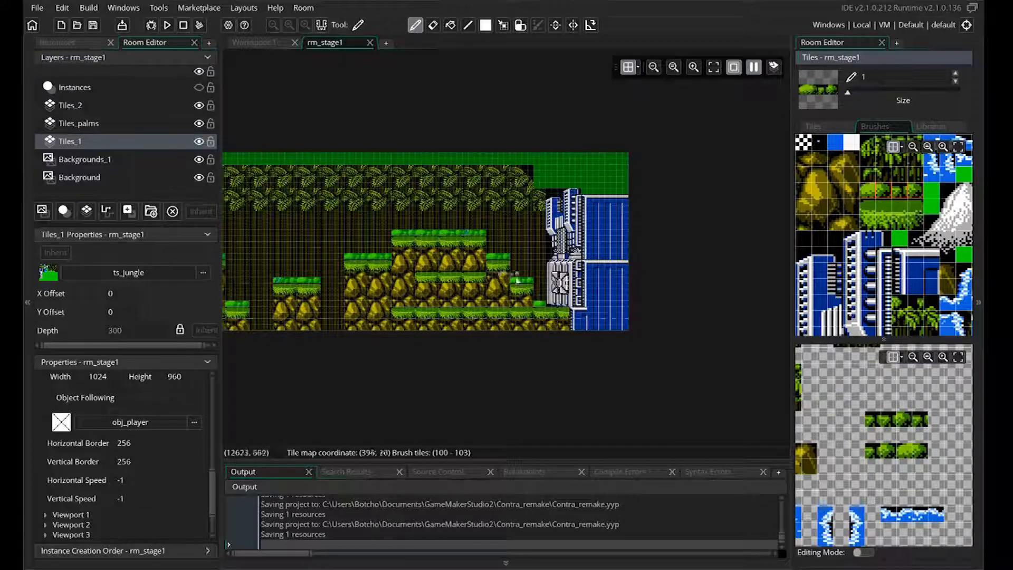
pyautogui.moveTo(319, 367); pyautogui.dragTo(627, 312, button='middle')
pyautogui.keyDown('ctrl'); pyautogui.scroll(4, 459, 195); pyautogui.keyUp('ctrl')
pyautogui.moveTo(622, 172); pyautogui.dragTo(378, 172)
pyautogui.moveTo(343, 184); pyautogui.dragTo(633, 211, button='middle')
pyautogui.keyDown('ctrl'); pyautogui.scroll(-10, 644, 177); pyautogui.keyUp('ctrl')
pyautogui.keyDown('ctrl'); pyautogui.scroll(8, 668, 178); pyautogui.keyUp('ctrl')
pyautogui.moveTo(667, 178); pyautogui.dragTo(863, 223, button='middle')
pyautogui.keyDown('ctrl'); pyautogui.scroll(-4, 369, 222); pyautogui.keyUp('ctrl')
pyautogui.moveTo(533, 226); pyautogui.dragTo(741, 192, button='middle')
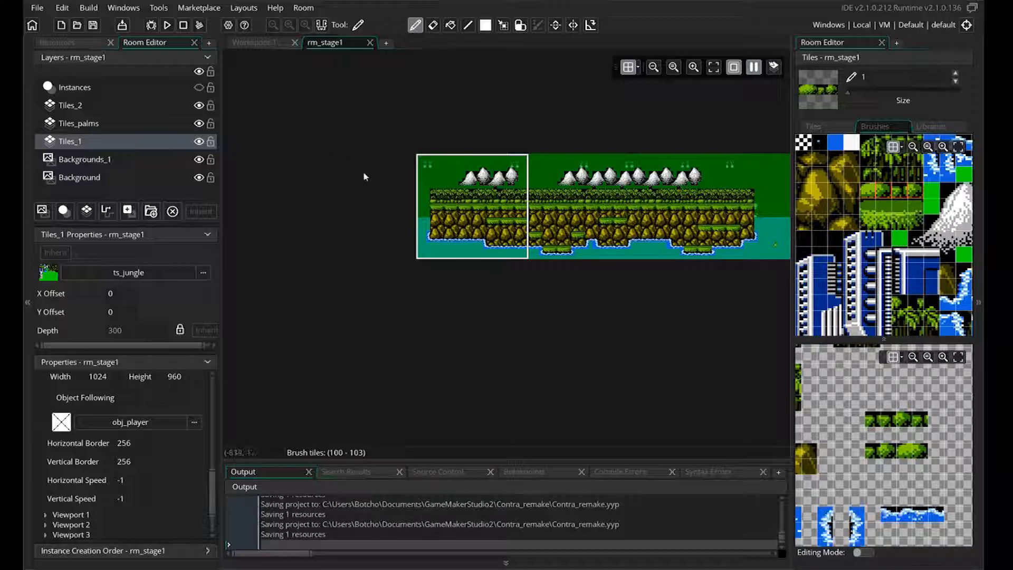
# - Open spr_jungle for editing, stamp a copy of the star tile in the empty cell below the grass and fill its star white
pyautogui.keyDown('ctrl'); pyautogui.scroll(6, 445, 180); pyautogui.keyUp('ctrl')
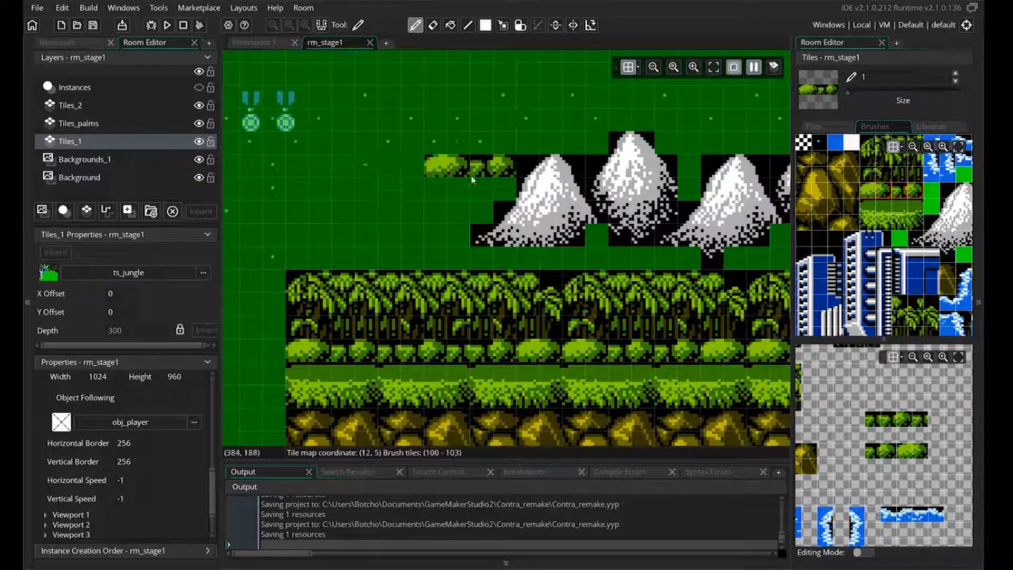
pyautogui.keyDown('ctrl'); pyautogui.scroll(-2, 406, 174); pyautogui.keyUp('ctrl')
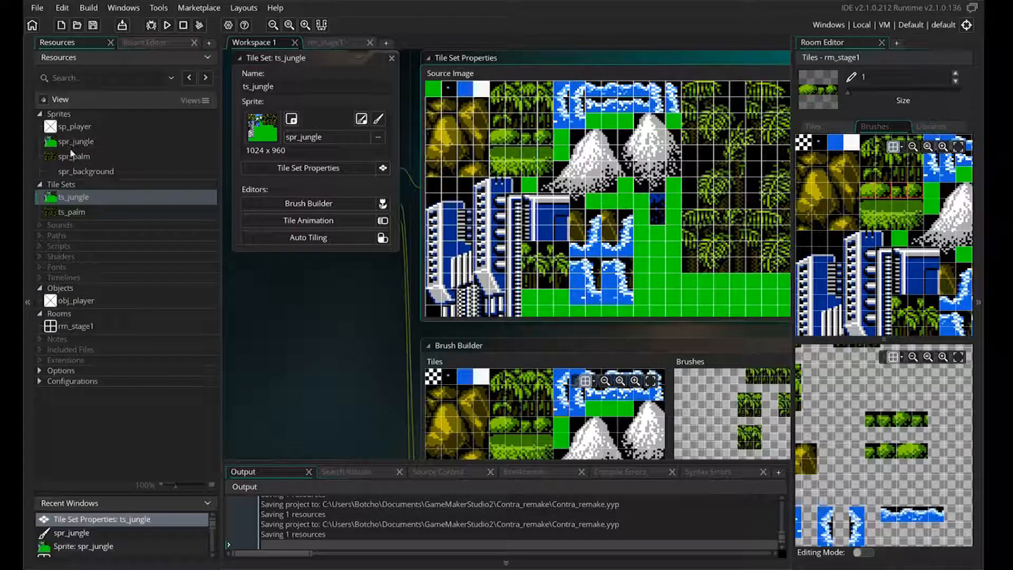
pyautogui.doubleClick(71, 142)
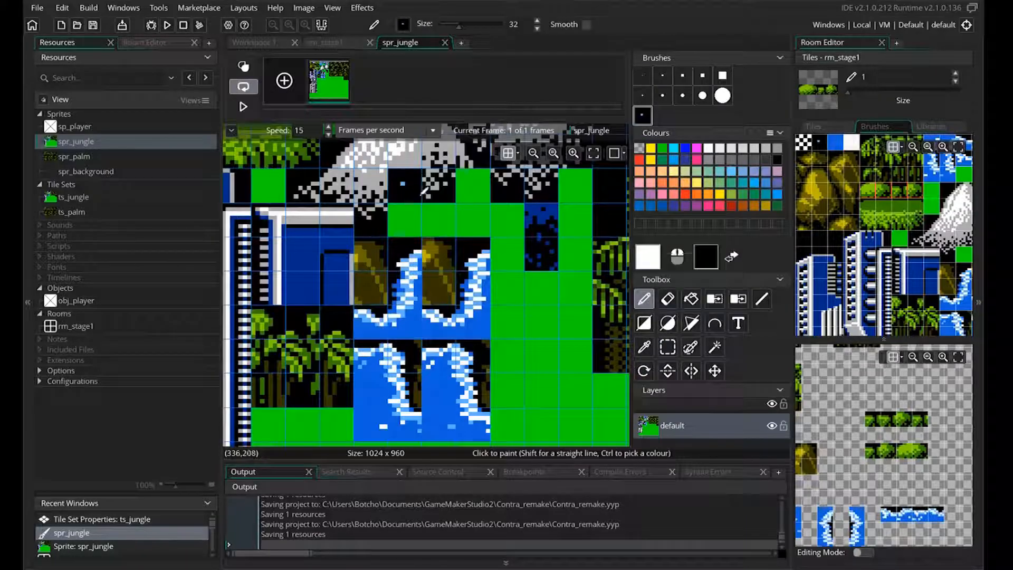
pyautogui.moveTo(394, 222)
pyautogui.mouseDown(button='middle')
pyautogui.moveTo(578, 330)
pyautogui.moveTo(467, 407)
pyautogui.moveTo(600, 376)
pyautogui.mouseUp(button='middle')
pyautogui.moveTo(570, 250)
pyautogui.mouseDown(button='middle')
pyautogui.moveTo(457, 276)
pyautogui.moveTo(436, 225)
pyautogui.moveTo(527, 224)
pyautogui.mouseUp(button='middle')
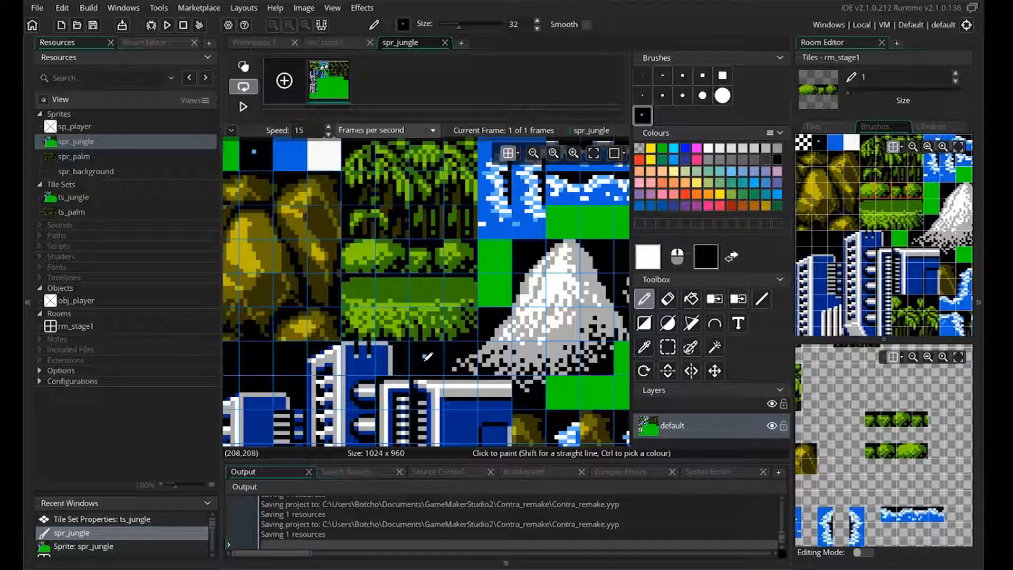
pyautogui.click(324, 42)
pyautogui.click(403, 43)
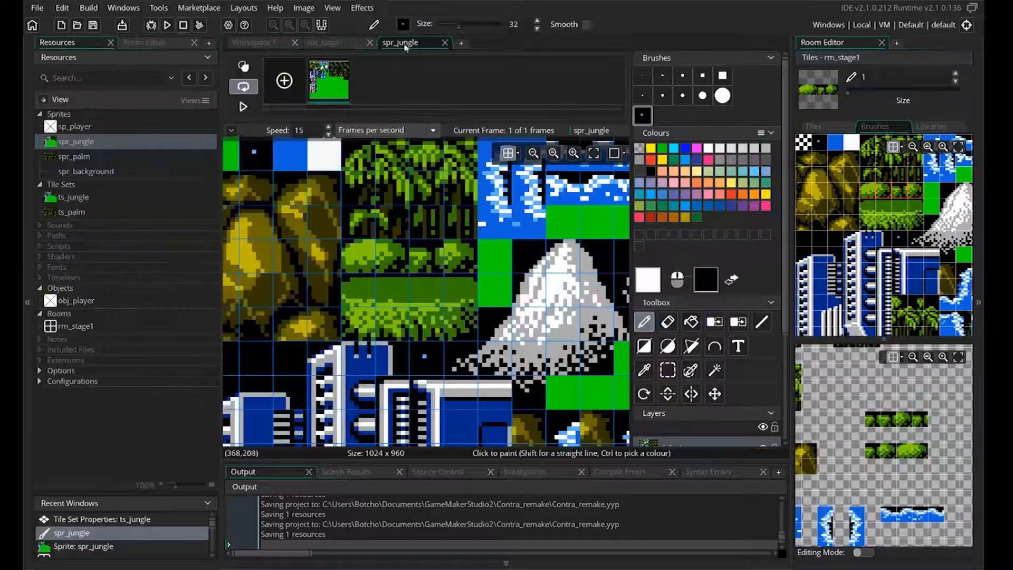
pyautogui.click(332, 8)
pyautogui.click(348, 45)
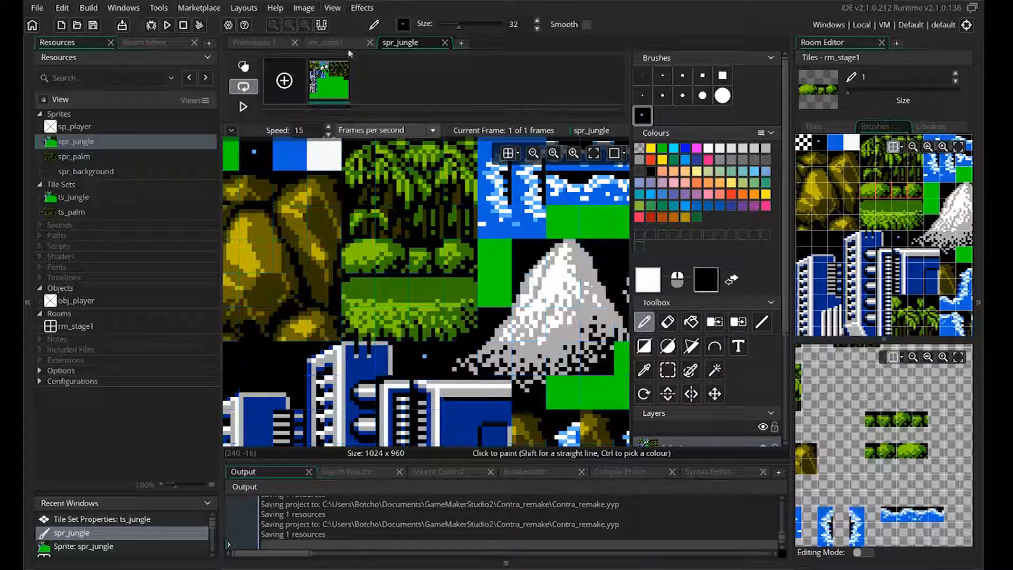
pyautogui.click(691, 322)
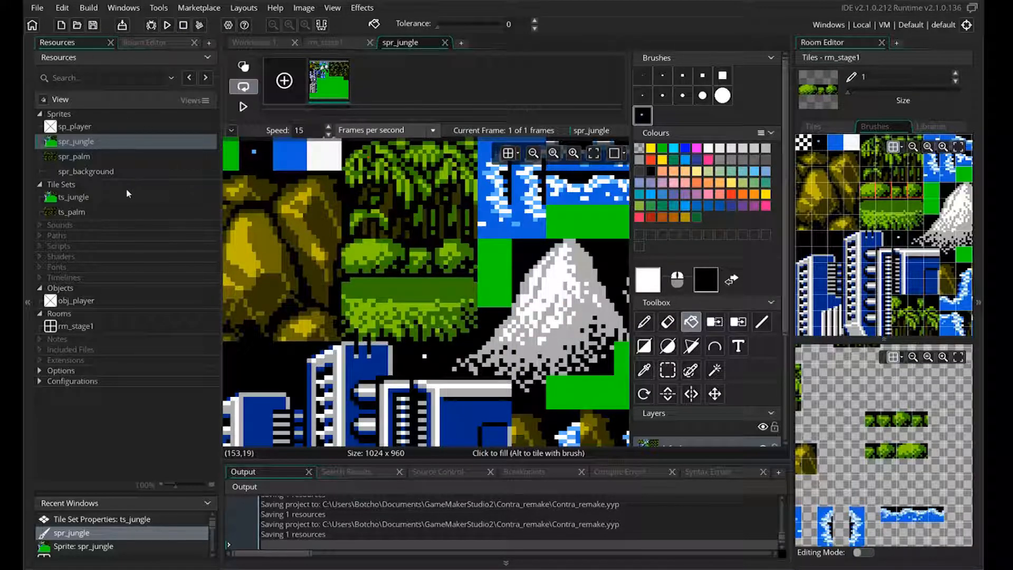
# - Add a two-frame tile animation to ts_jungle that alternates the blue star tile with the white one
pyautogui.doubleClick(74, 197)
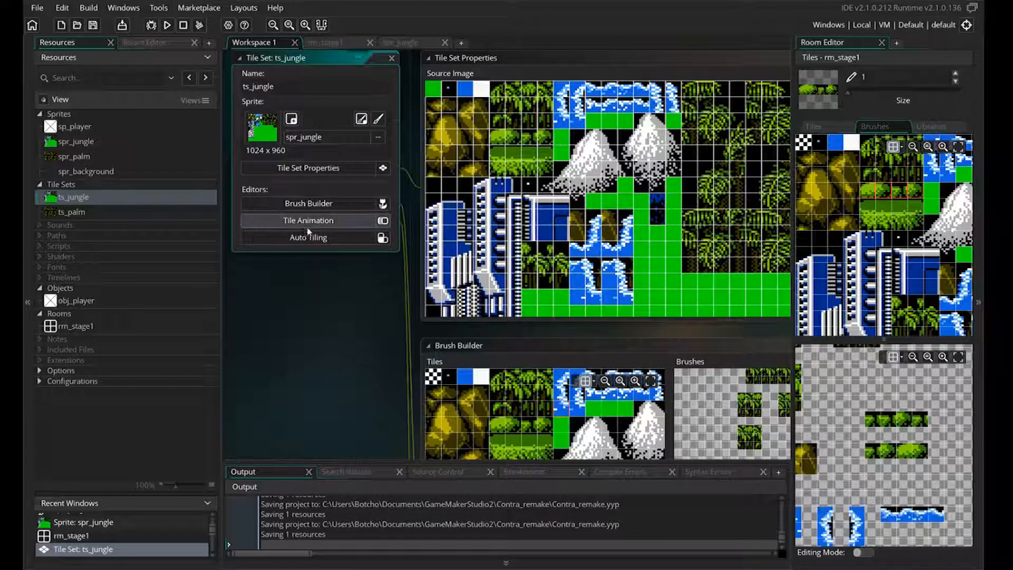
pyautogui.click(325, 220)
pyautogui.scroll(-10, 592, 376)
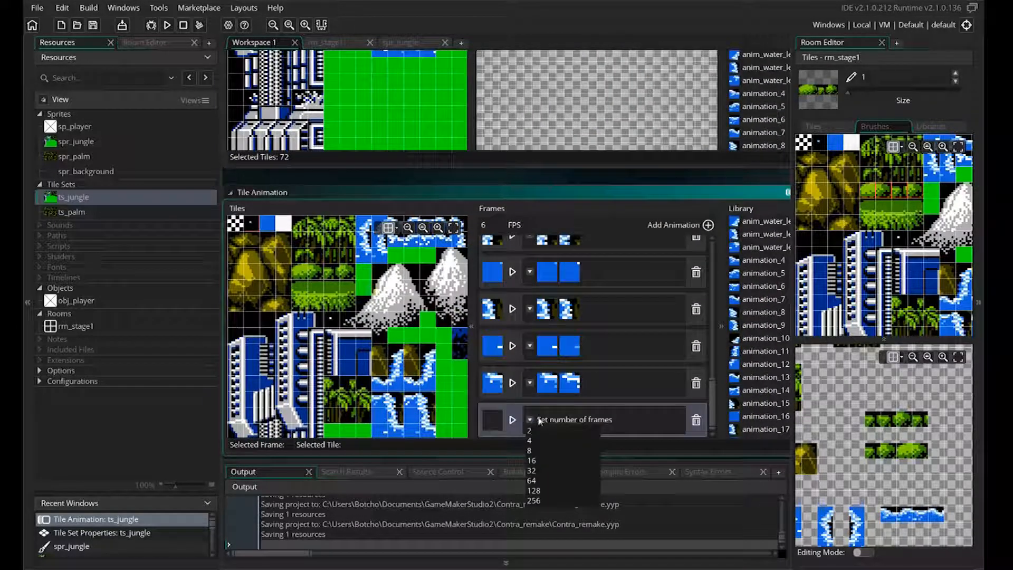
pyautogui.click(249, 228)
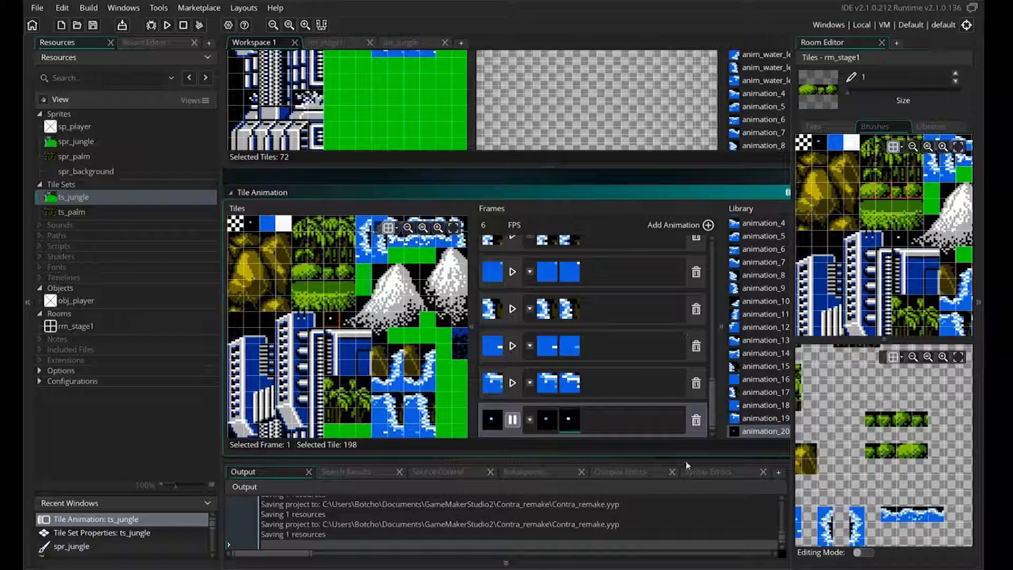
# - Name the star animation anim_star and place it as a brush above the bush strips in the Brush Builder
pyautogui.moveTo(622, 173); pyautogui.dragTo(450, 439, button='middle')
pyautogui.moveTo(663, 336); pyautogui.dragTo(676, 421)
pyautogui.click(564, 412)
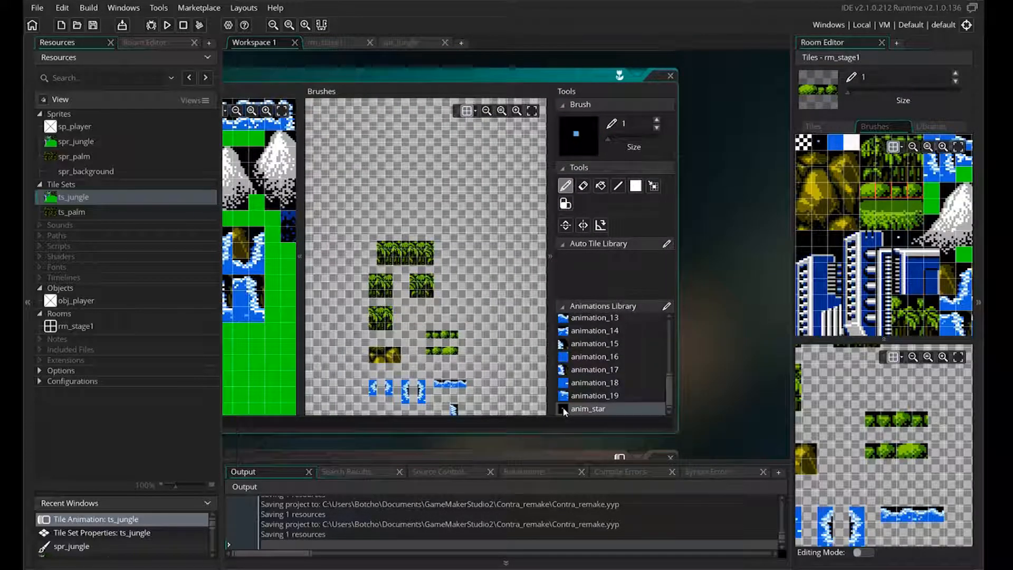
pyautogui.click(415, 319)
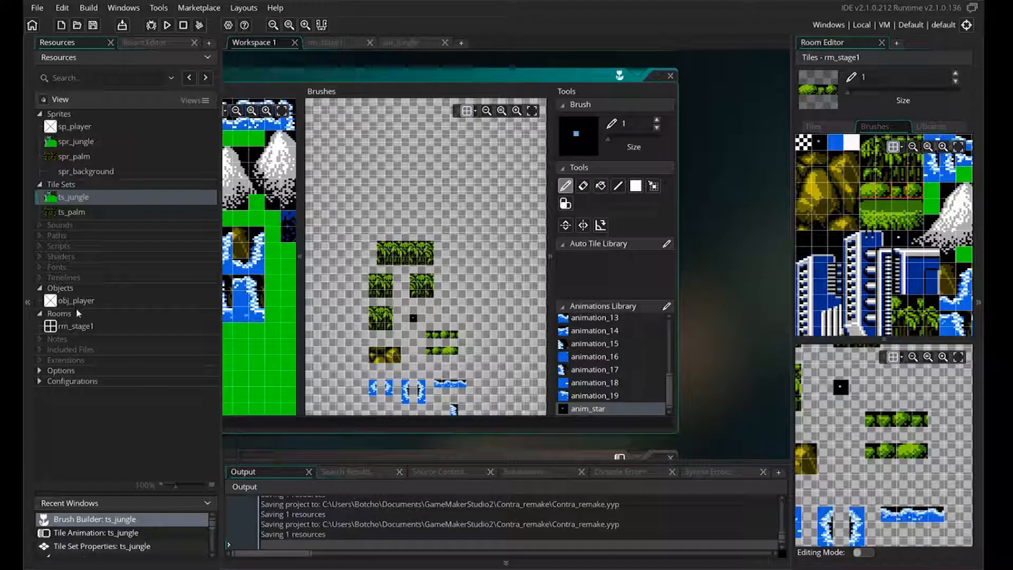
# - In rm_stage1, place anim_star brush tiles over the reference stars from the level's start past the first mountain group
pyautogui.doubleClick(74, 327)
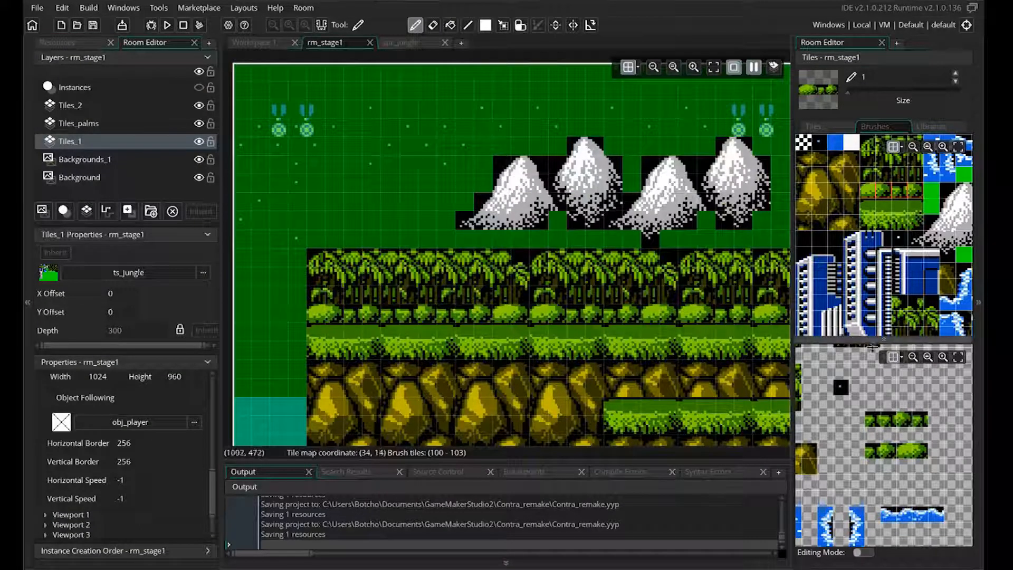
pyautogui.click(841, 388)
pyautogui.click(296, 239)
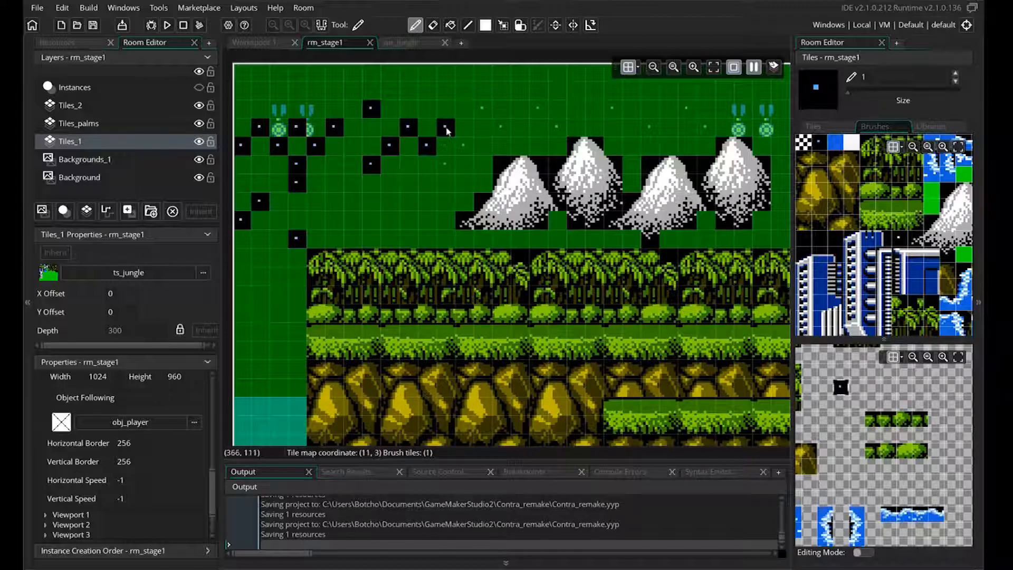
pyautogui.click(501, 126)
pyautogui.click(538, 109)
pyautogui.click(556, 126)
pyautogui.click(612, 108)
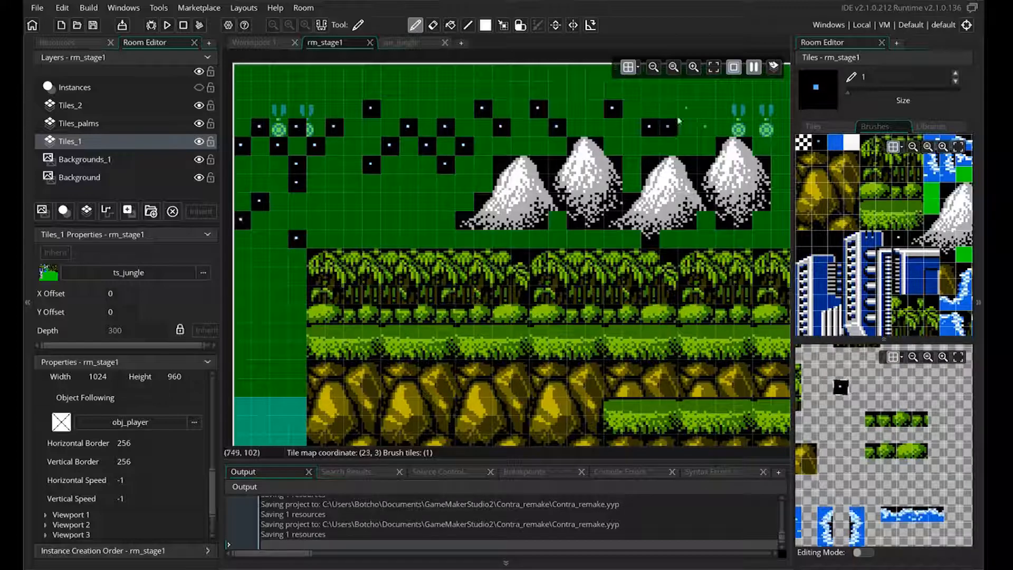
pyautogui.click(650, 127)
pyautogui.click(687, 108)
pyautogui.click(706, 127)
# - Continue placing anim_star tiles over the reference stars above the beginning of the second mountain range
pyautogui.moveTo(760, 129); pyautogui.dragTo(278, 149, button='middle')
pyautogui.click(593, 146)
pyautogui.click(685, 146)
pyautogui.click(723, 128)
pyautogui.click(741, 146)
pyautogui.moveTo(773, 122); pyautogui.dragTo(301, 109, button='middle')
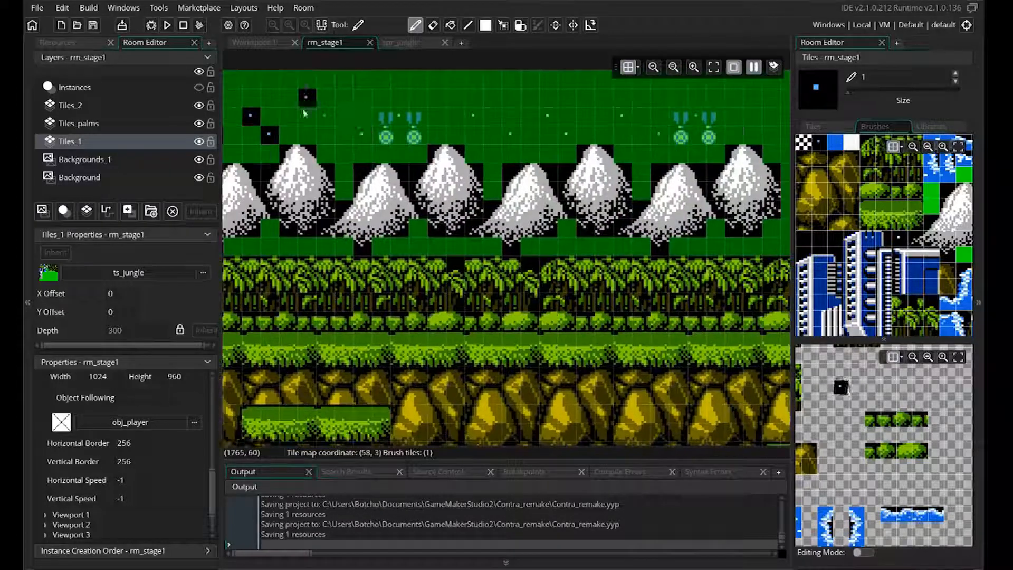
pyautogui.click(325, 115)
pyautogui.click(362, 134)
pyautogui.click(399, 116)
# - Place anim_star tiles over the reference stars from the second mountain range's end to the first water gap
pyautogui.moveTo(776, 135); pyautogui.dragTo(263, 149, button='middle')
pyautogui.click(296, 148)
pyautogui.click(315, 185)
pyautogui.click(352, 222)
pyautogui.click(333, 241)
pyautogui.click(370, 241)
pyautogui.click(389, 222)
pyautogui.click(389, 259)
pyautogui.click(593, 166)
pyautogui.click(631, 166)
pyautogui.click(686, 186)
pyautogui.click(685, 333)
# - Place anim_star tiles over the reference stars between the first water gap and the small second land section
pyautogui.moveTo(695, 322); pyautogui.dragTo(299, 322, button='middle')
pyautogui.click(401, 222)
pyautogui.click(438, 129)
pyautogui.click(475, 148)
pyautogui.click(475, 222)
pyautogui.click(494, 241)
pyautogui.click(531, 240)
pyautogui.click(586, 259)
pyautogui.click(531, 167)
# - Place anim_star tiles over the reference stars above the small second land section
pyautogui.moveTo(666, 158); pyautogui.dragTo(319, 127, button='middle')
pyautogui.click(351, 117)
pyautogui.click(388, 117)
pyautogui.click(388, 154)
pyautogui.click(424, 191)
pyautogui.click(407, 210)
pyautogui.click(537, 172)
# - Place the remaining anim_star tiles over the second water gap and around the third land section's mountains
pyautogui.moveTo(593, 179); pyautogui.dragTo(300, 235, button='middle')
pyautogui.click(337, 192)
pyautogui.click(467, 174)
pyautogui.click(467, 211)
pyautogui.click(636, 192)
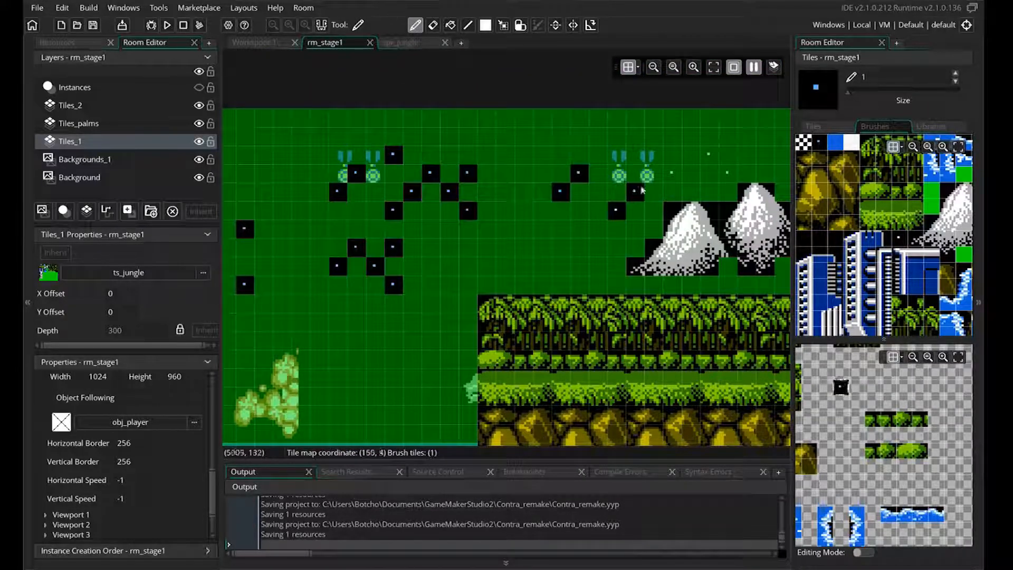
pyautogui.click(709, 155)
pyautogui.moveTo(760, 174); pyautogui.dragTo(324, 185, button='middle')
pyautogui.click(384, 185)
pyautogui.click(477, 222)
pyautogui.click(440, 259)
# - Create a tile layer named Tiles_sky_and_water below Tiles_1 and assign the ts_jungle tile set to it
pyautogui.keyDown('ctrl'); pyautogui.scroll(-3, 412, 149); pyautogui.keyUp('ctrl')
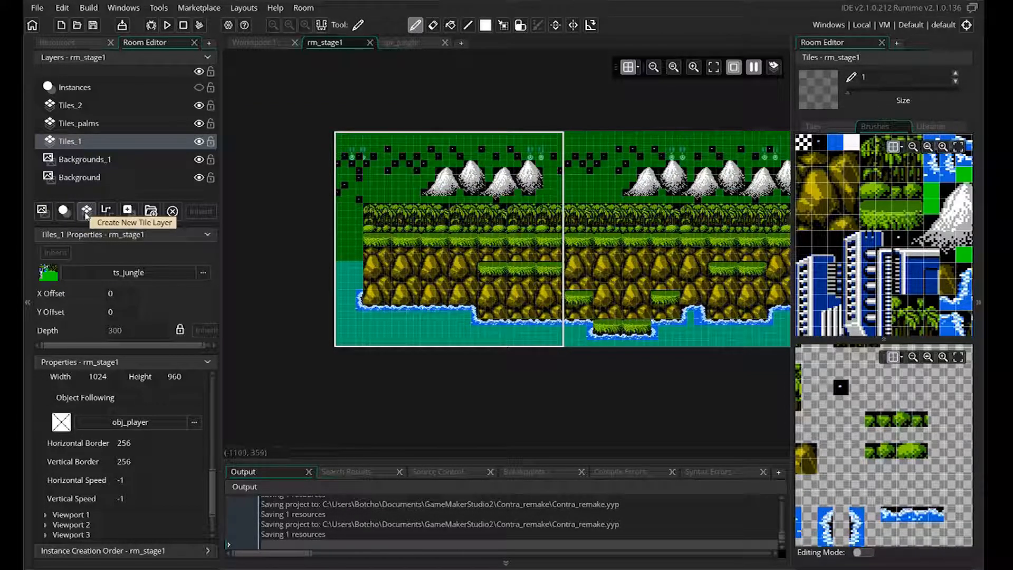
pyautogui.click(86, 216)
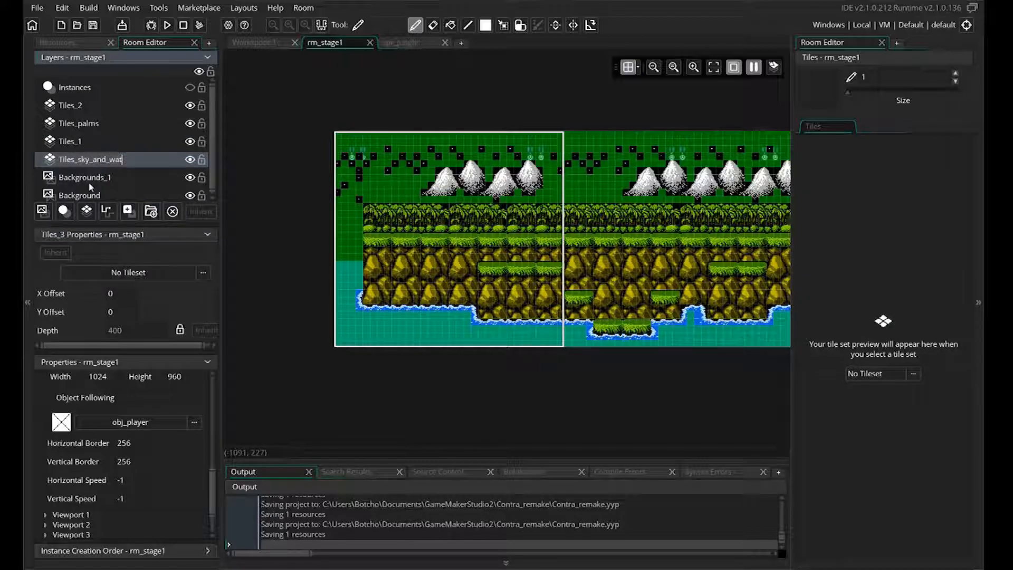
pyautogui.press('Return')
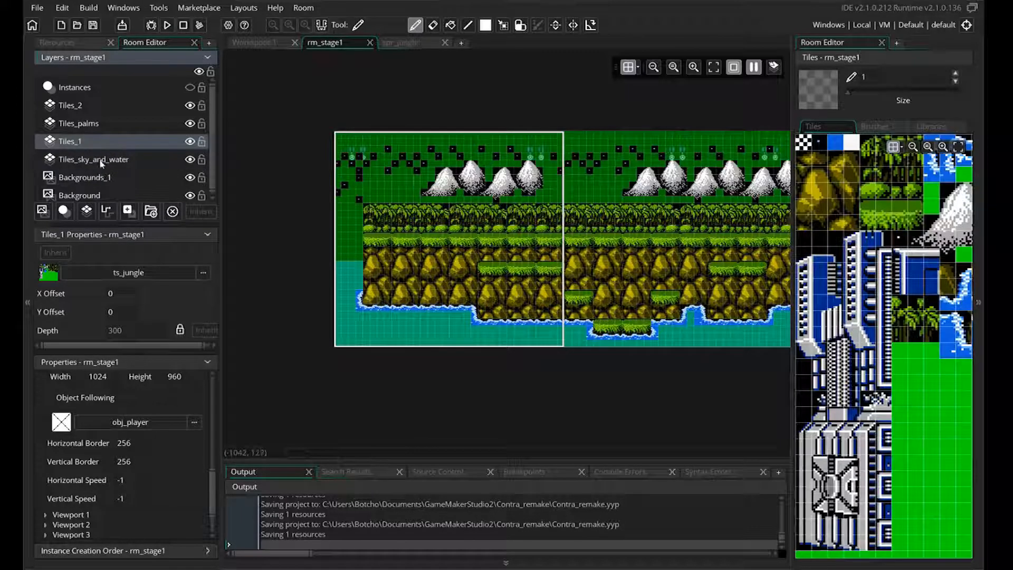
pyautogui.click(914, 374)
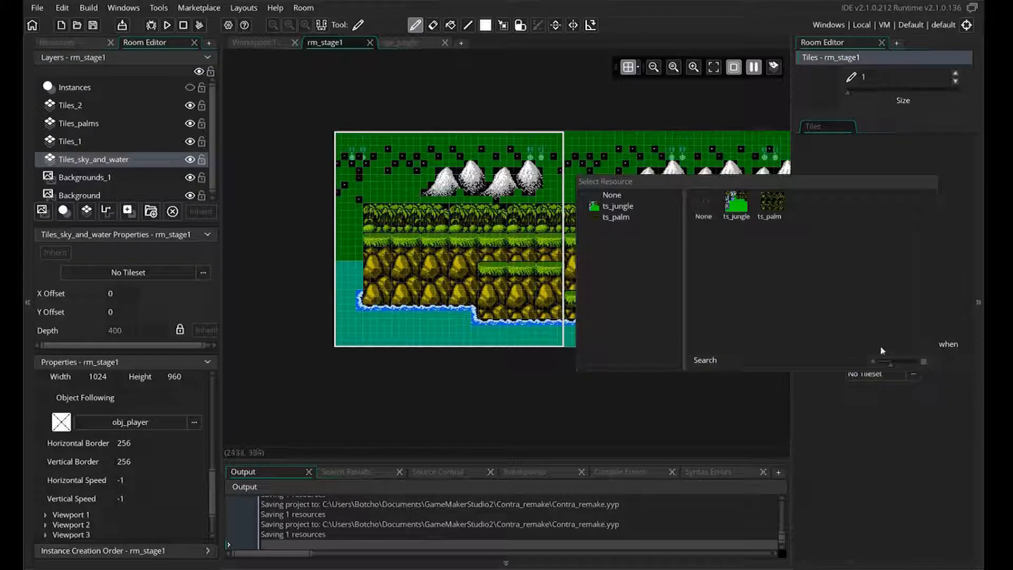
pyautogui.doubleClick(728, 212)
# - Set the brush size to 12 and start painting the plain blue water tile 2 along the level's first shoreline
pyautogui.click(829, 146)
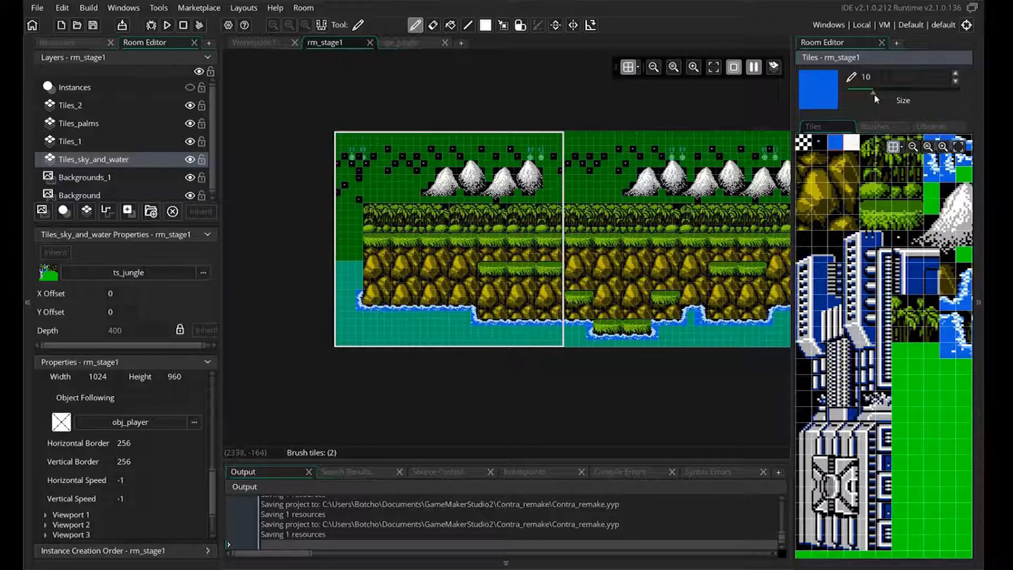
pyautogui.moveTo(880, 96); pyautogui.dragTo(878, 95)
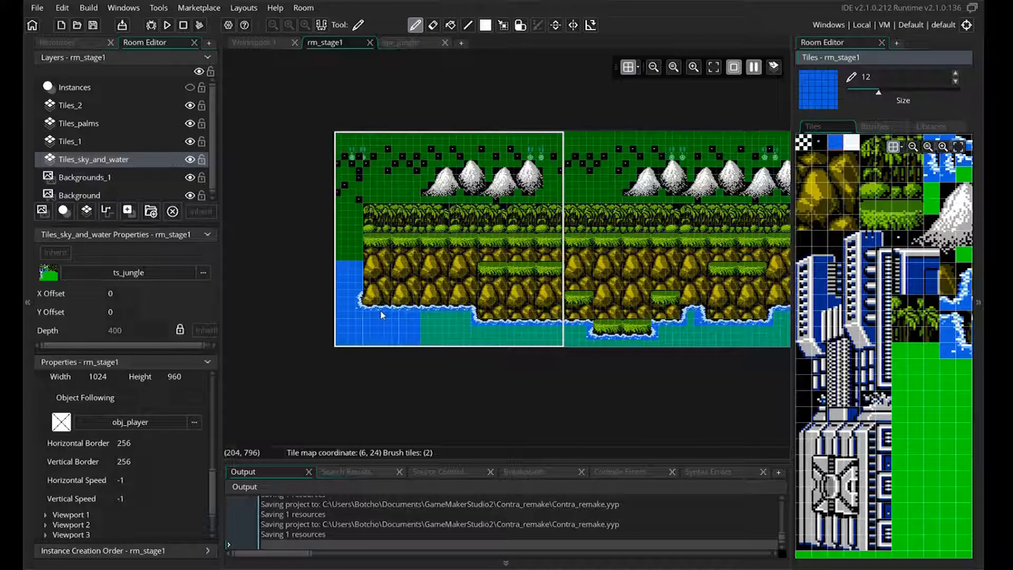
pyautogui.keyDown('ctrl'); pyautogui.scroll(-7, 384, 309); pyautogui.keyUp('ctrl')
pyautogui.keyDown('ctrl'); pyautogui.scroll(7, 384, 312); pyautogui.keyUp('ctrl')
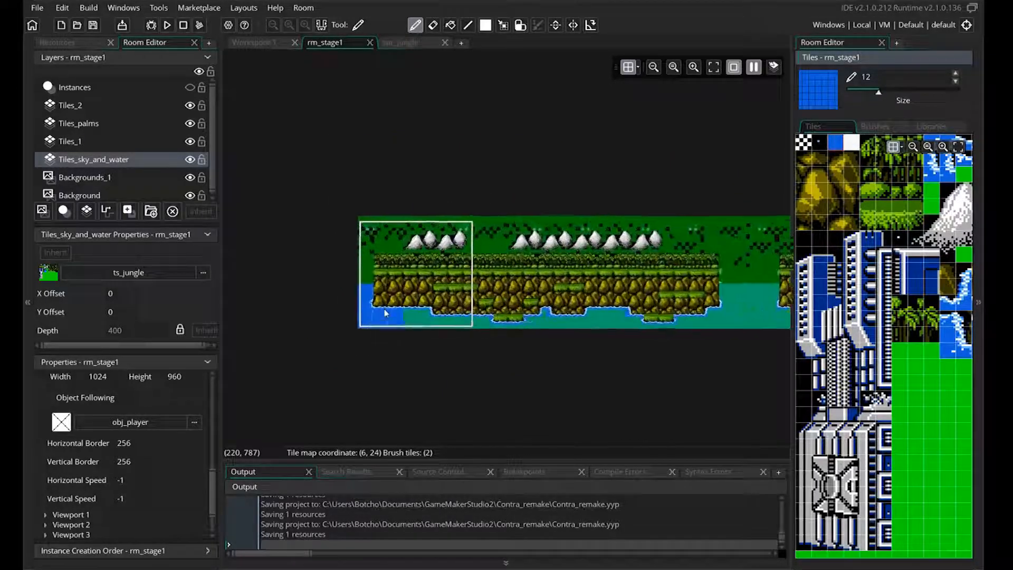
# - Paint the water tile along the rest of the shoreline, through both gaps and under the third land section
pyautogui.moveTo(611, 319); pyautogui.dragTo(727, 319)
pyautogui.moveTo(767, 318); pyautogui.dragTo(254, 323, button='middle')
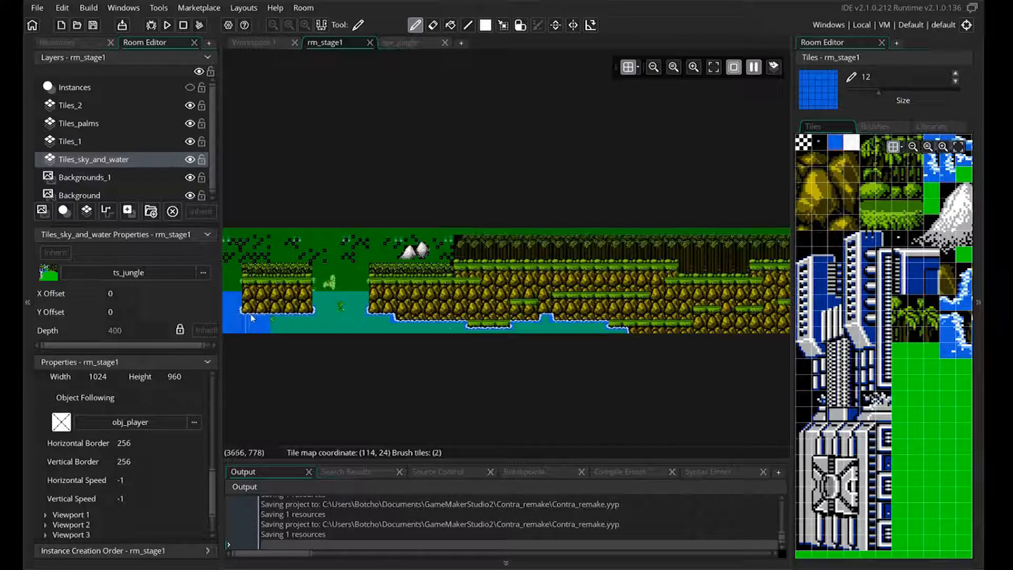
pyautogui.moveTo(282, 319); pyautogui.dragTo(480, 320)
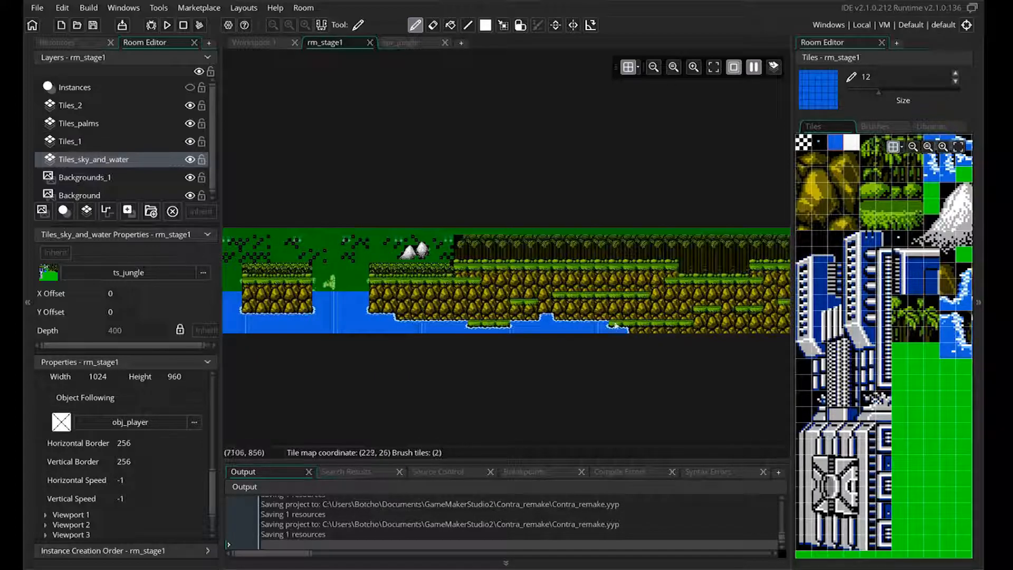
# - Open spr_jungle for editing and cover the green cell beside the bush tiles with a filled black rectangle
pyautogui.scroll(2, 560, 320)
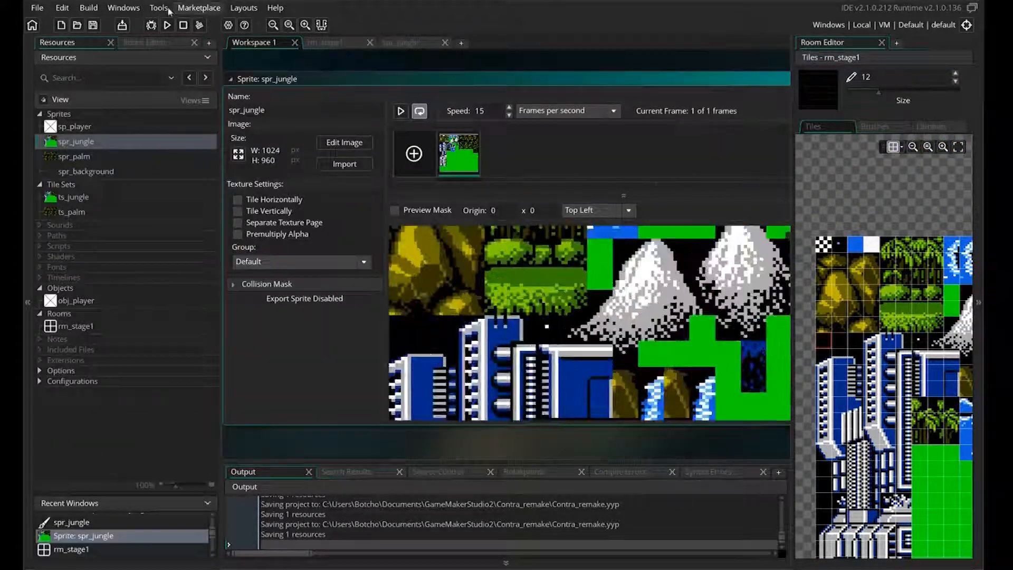
pyautogui.click(332, 7)
pyautogui.click(341, 45)
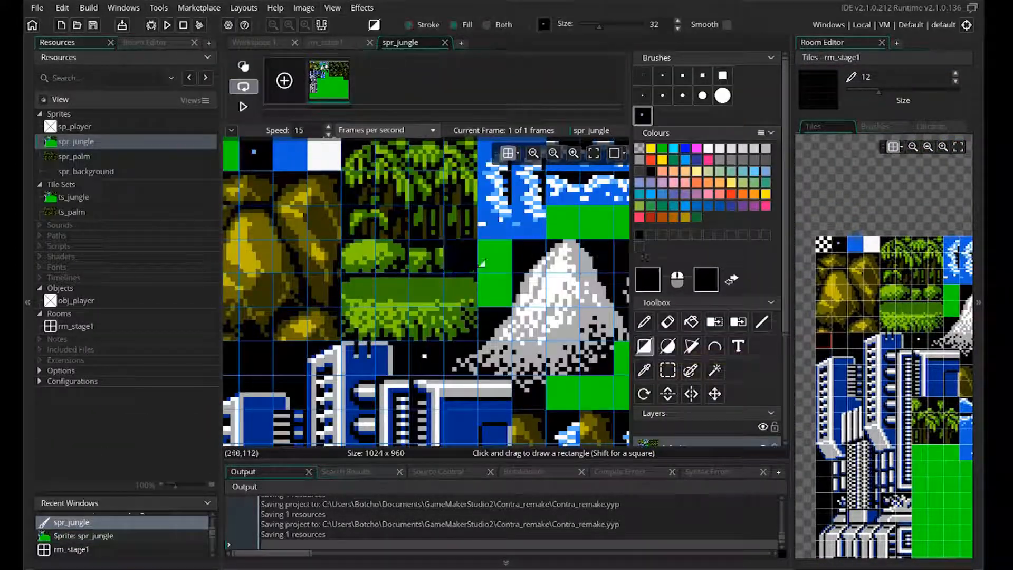
pyautogui.scroll(3, 483, 260)
pyautogui.press('d')
pyautogui.keyDown('ctrl'); pyautogui.click(475, 287); pyautogui.keyUp('ctrl')
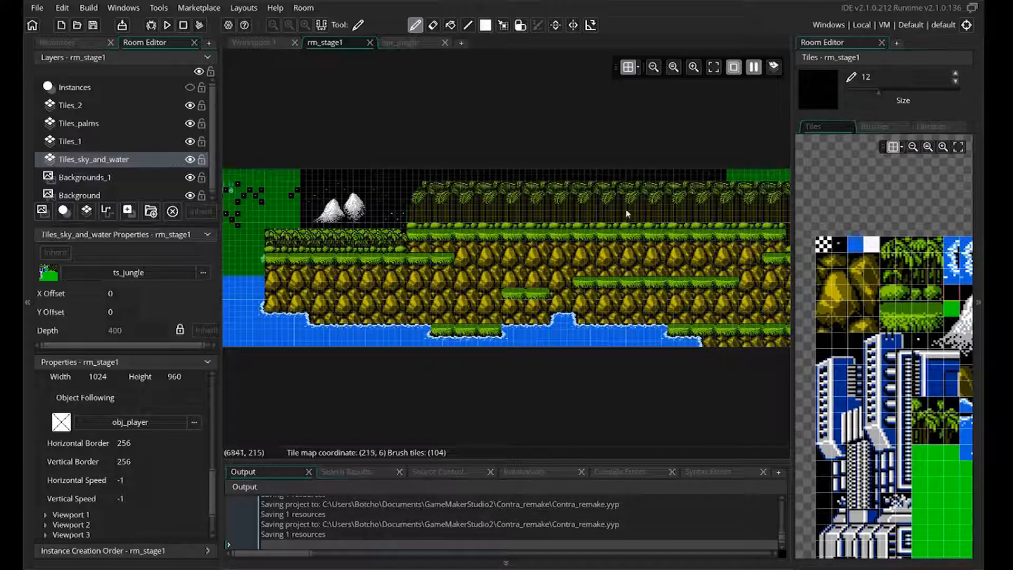
# - Paint the sky across the level up to the enemy base with black tile 104 at brush size 18 on Tiles_sky_and_water
pyautogui.keyDown('ctrl'); pyautogui.scroll(-3, 642, 214); pyautogui.keyUp('ctrl')
pyautogui.moveTo(746, 212); pyautogui.dragTo(501, 222, button='middle')
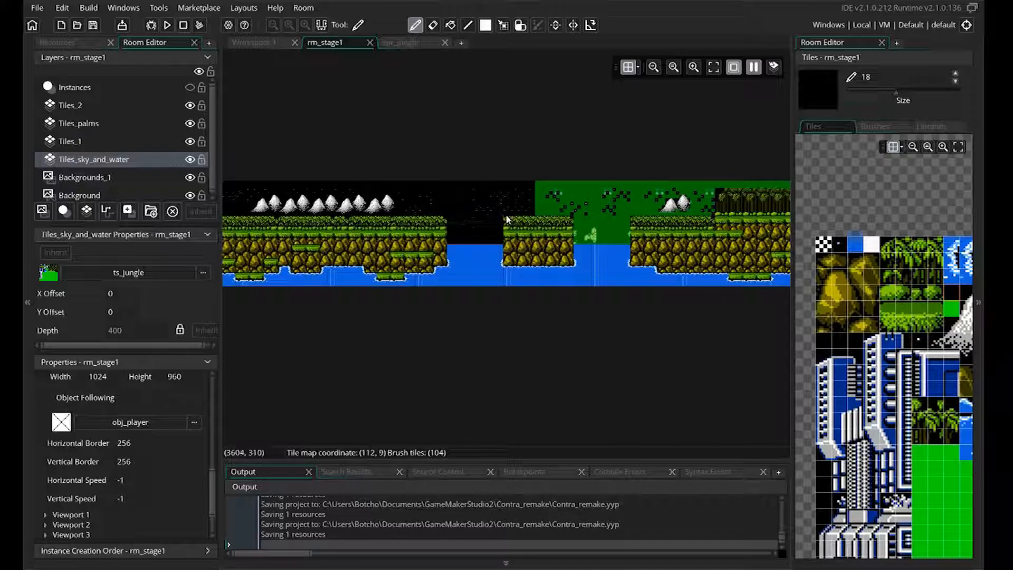
pyautogui.moveTo(768, 218); pyautogui.dragTo(442, 226, button='middle')
pyautogui.moveTo(548, 227); pyautogui.dragTo(348, 234, button='middle')
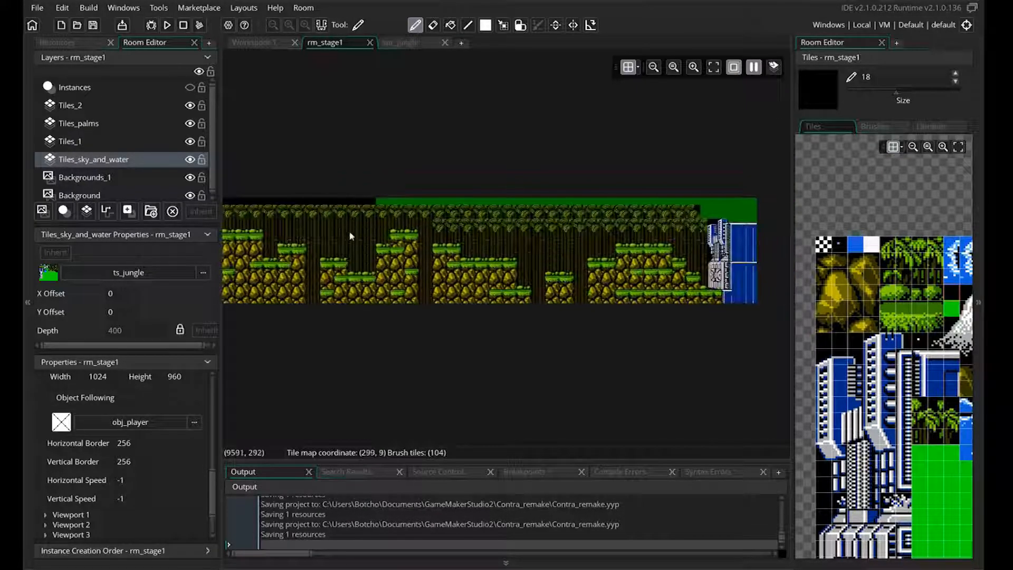
pyautogui.moveTo(430, 238); pyautogui.dragTo(733, 239)
pyautogui.keyDown('ctrl'); pyautogui.scroll(4, 516, 254); pyautogui.keyUp('ctrl')
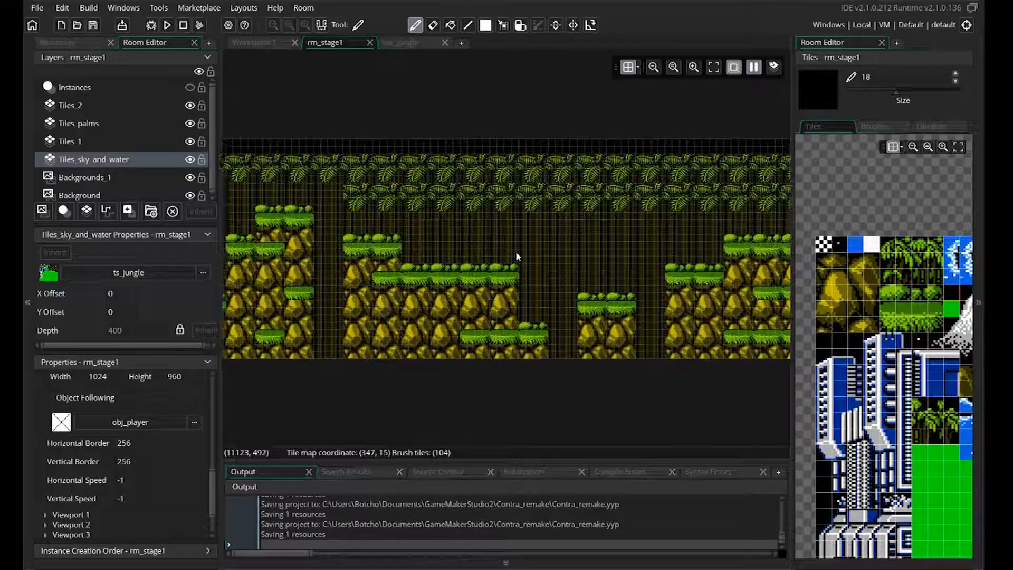
pyautogui.keyDown('ctrl'); pyautogui.scroll(-2, 519, 245); pyautogui.keyUp('ctrl')
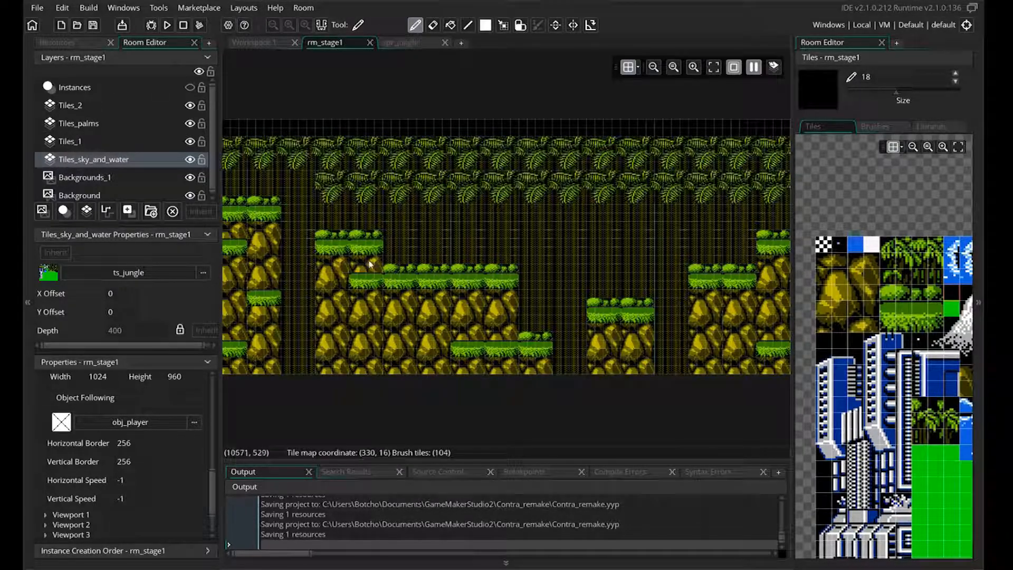
# - Toggle the Tiles_1 layer's visibility off and on, and review the painted level from the jungle back to its start
pyautogui.click(190, 142)
pyautogui.click(190, 141)
pyautogui.moveTo(371, 226); pyautogui.dragTo(881, 251, button='middle')
pyautogui.moveTo(316, 268); pyautogui.dragTo(760, 224, button='middle')
pyautogui.moveTo(481, 237); pyautogui.dragTo(874, 232, button='middle')
pyautogui.moveTo(448, 236); pyautogui.dragTo(777, 245, button='middle')
pyautogui.moveTo(313, 171); pyautogui.dragTo(533, 186, button='middle')
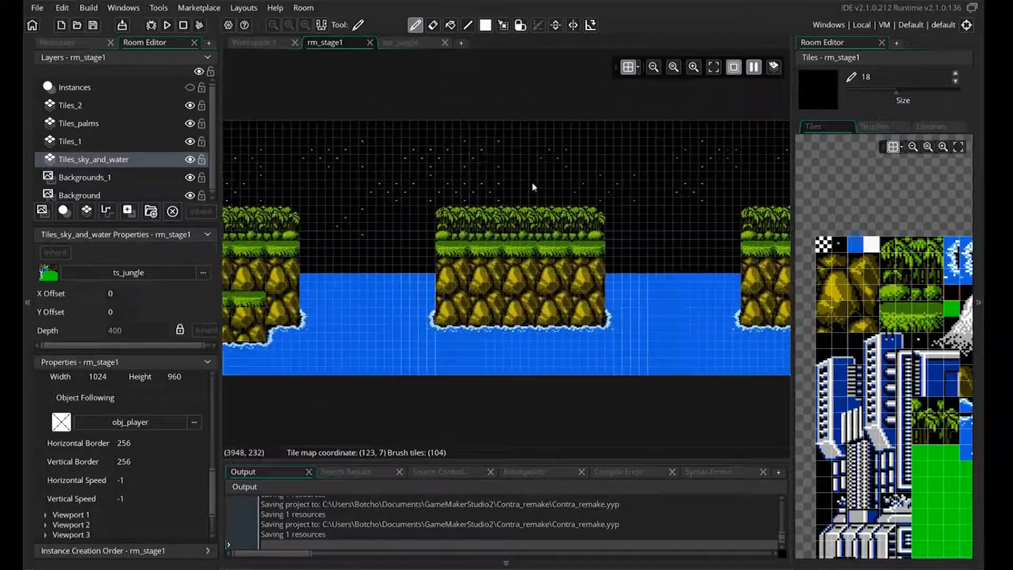
pyautogui.moveTo(408, 209); pyautogui.dragTo(607, 220, button='middle')
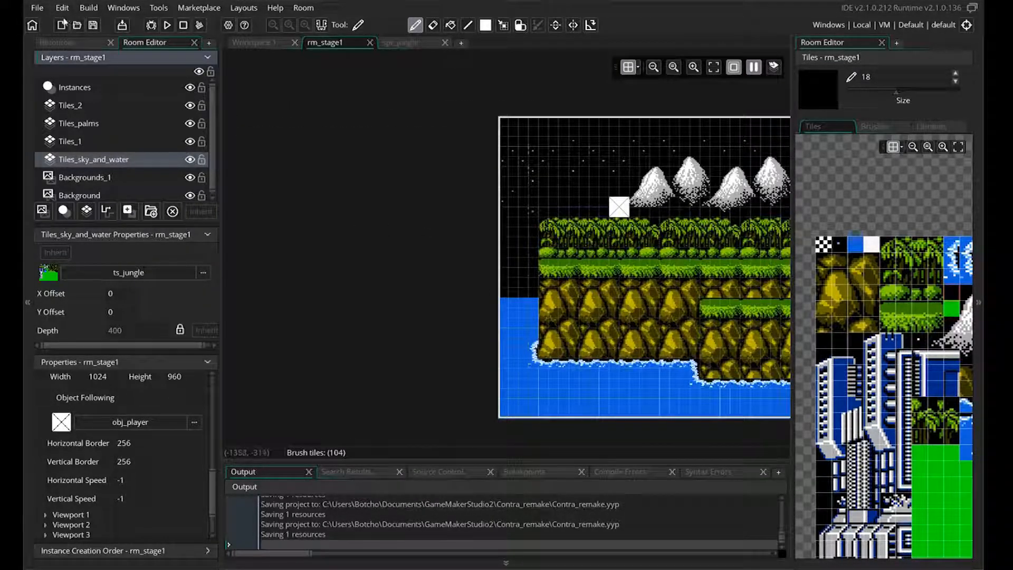
# - Run the game and fly the player object over the first land sections and water gaps to check terrain, stars and mountains
pyautogui.click(167, 25)
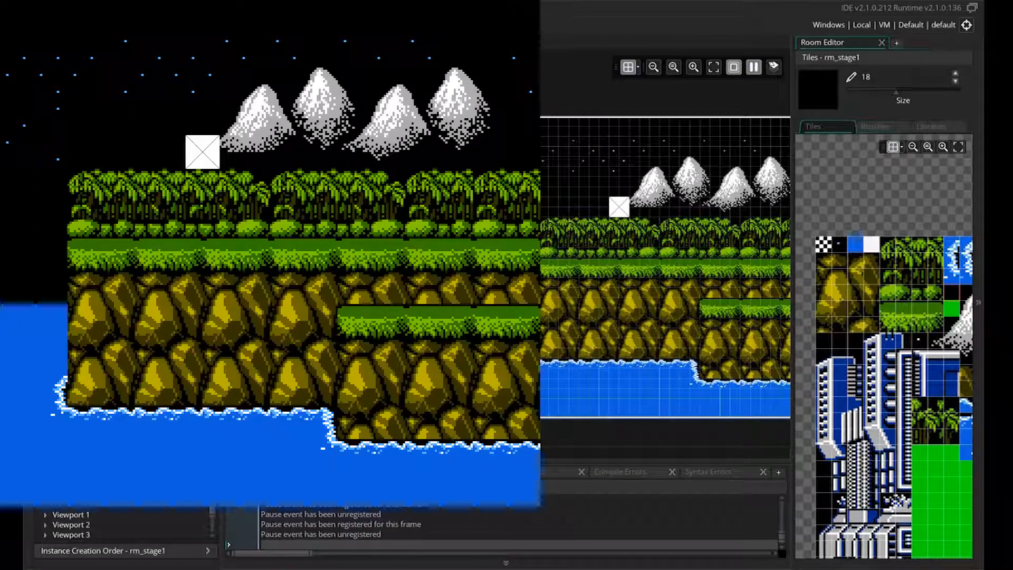
pyautogui.moveTo(287, 1); pyautogui.dragTo(594, 33)
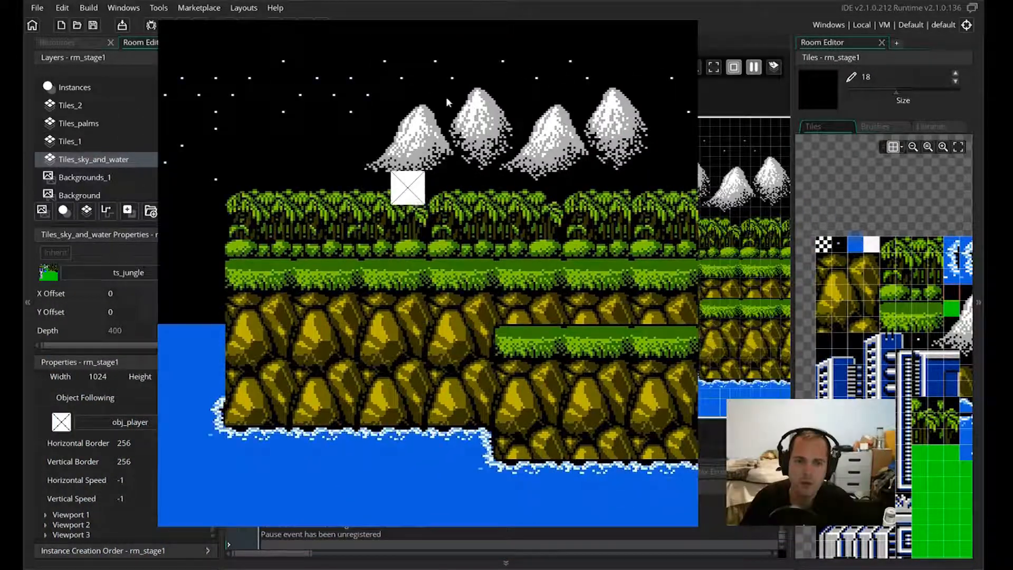
pyautogui.press('Right')
pyautogui.press('Down')
pyautogui.press('Up')
pyautogui.press('Down')
pyautogui.press('Up')
pyautogui.press('Down')
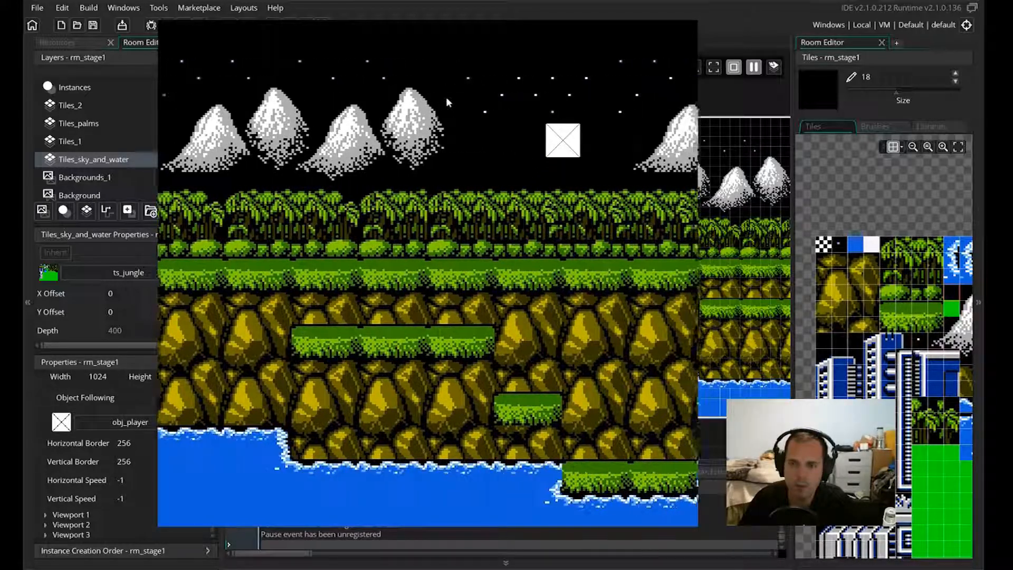
pyautogui.press('Up')
pyautogui.press('Down')
pyautogui.press('Up')
pyautogui.press('Down')
pyautogui.press('Down')
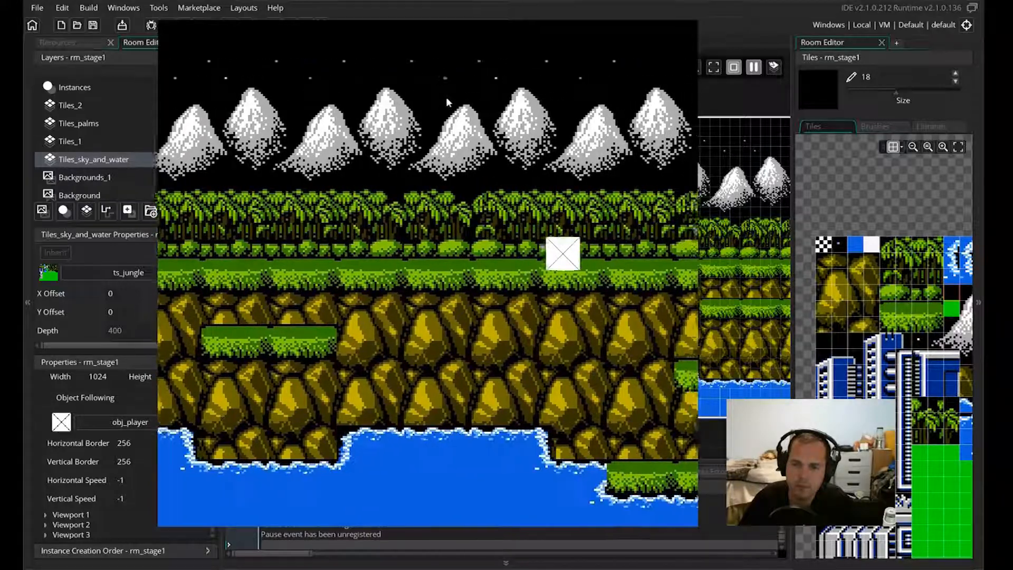
pyautogui.press('Up')
pyautogui.press('Down')
pyautogui.press('Up')
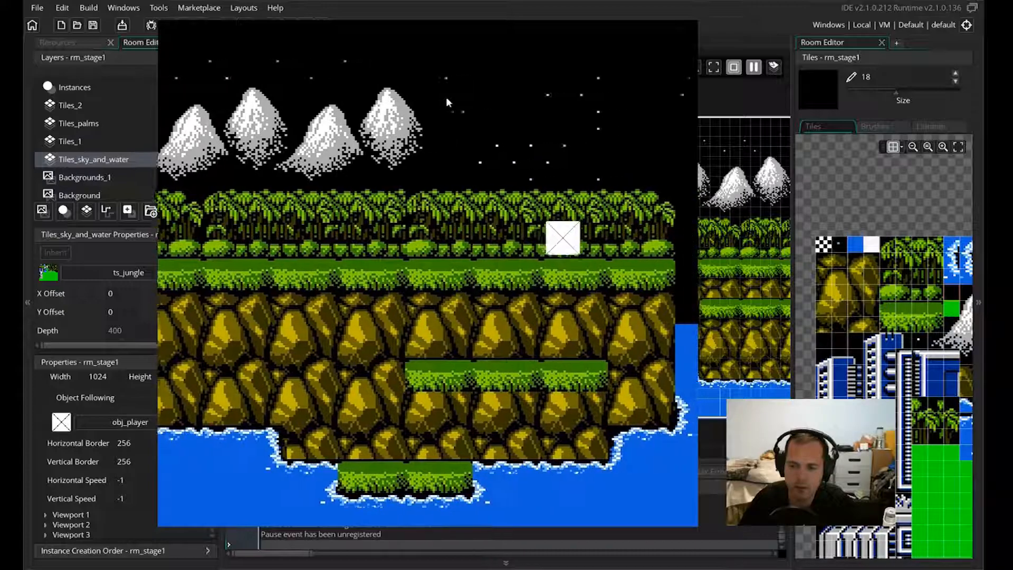
pyautogui.press('Down')
pyautogui.press('Up')
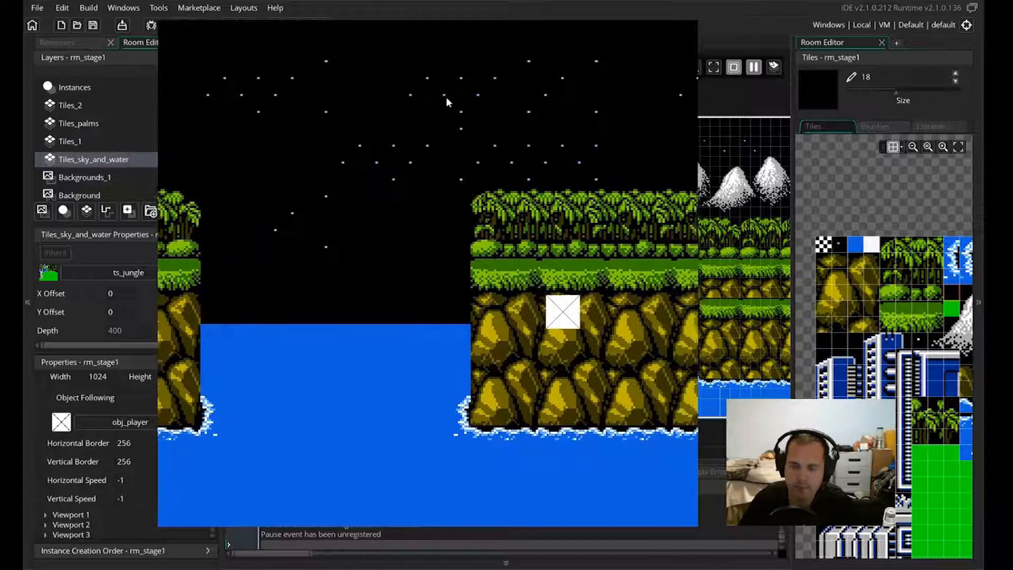
pyautogui.press('Up')
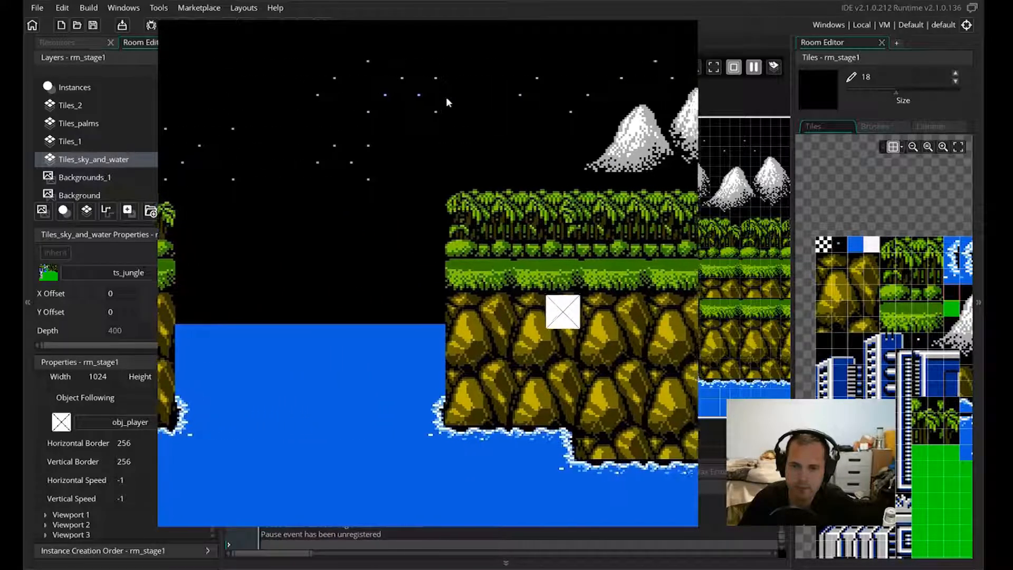
pyautogui.press('Up')
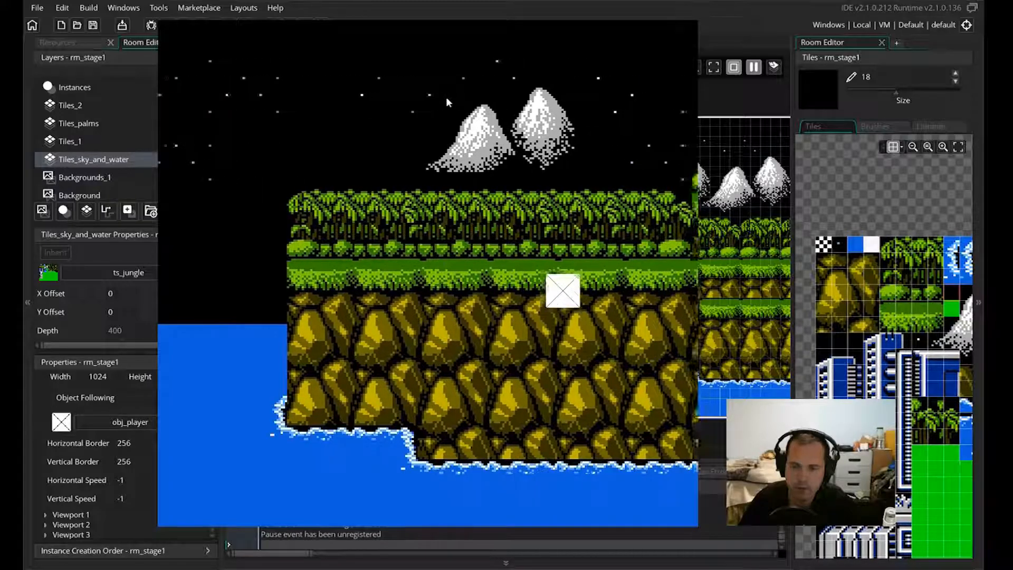
pyautogui.press('Down')
pyautogui.press('Up')
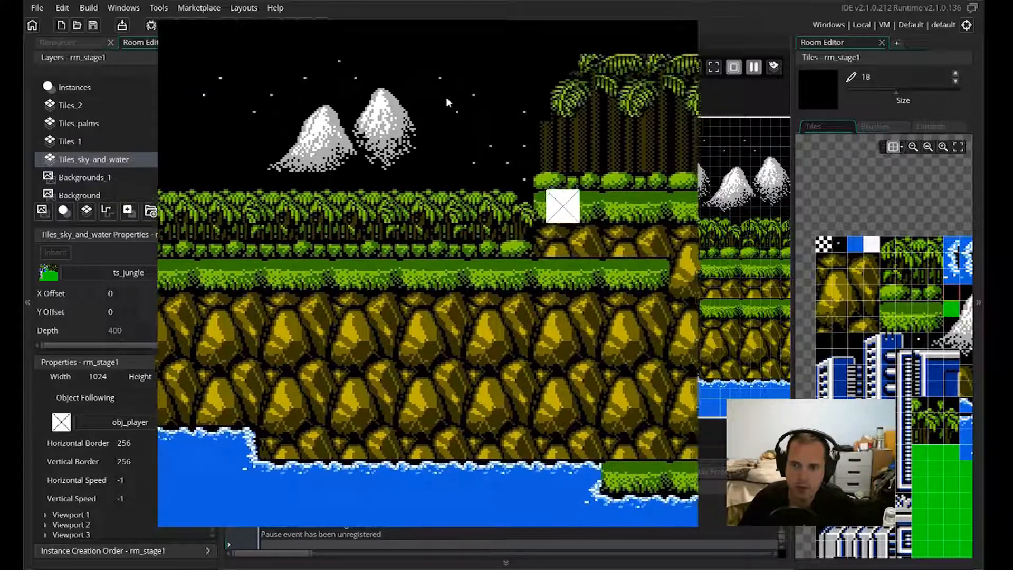
# - Fly the player object through the jungle to the enemy base to check the tiles, and close the game
pyautogui.press('Down')
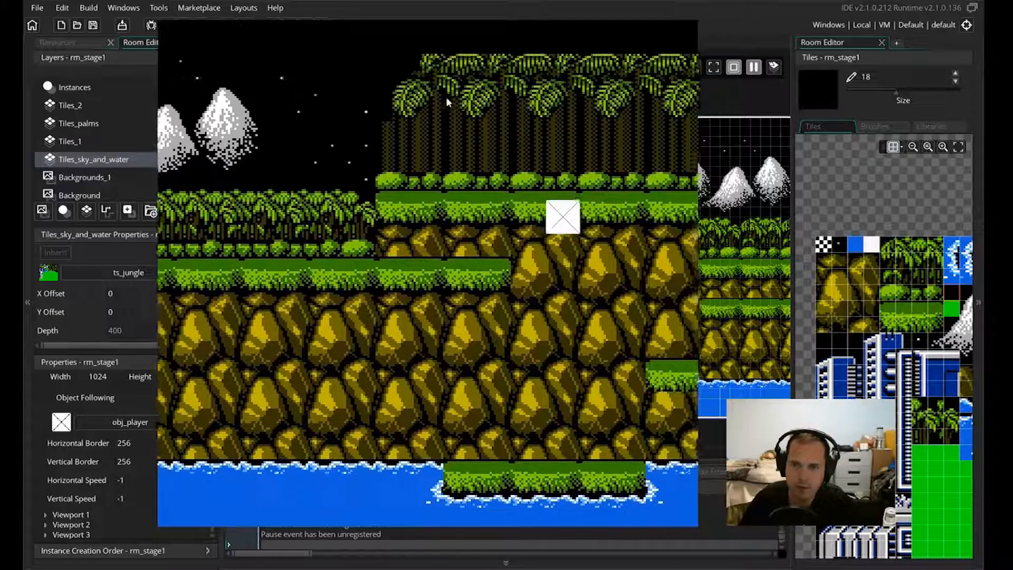
pyautogui.press('Up')
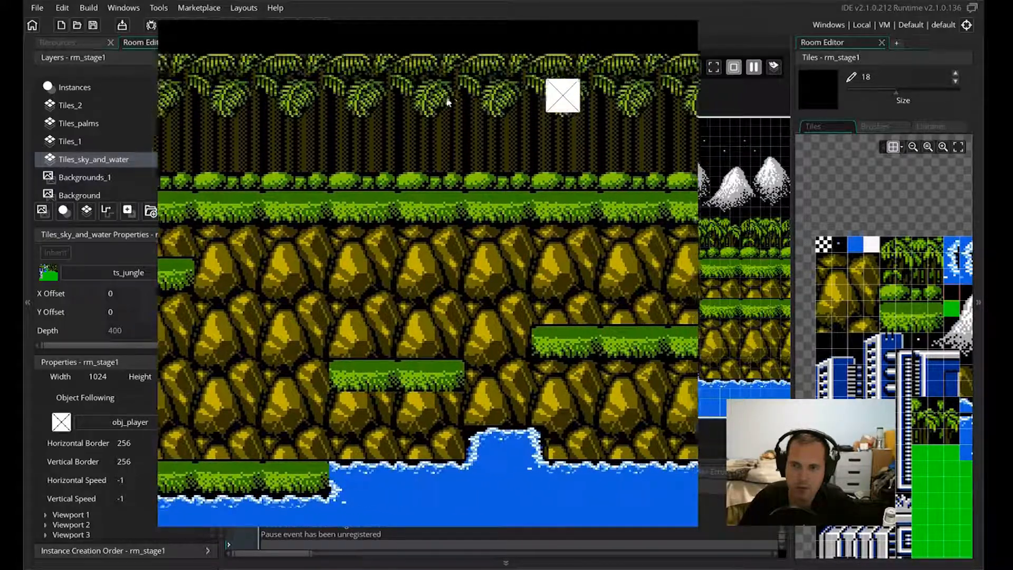
pyautogui.press('Down')
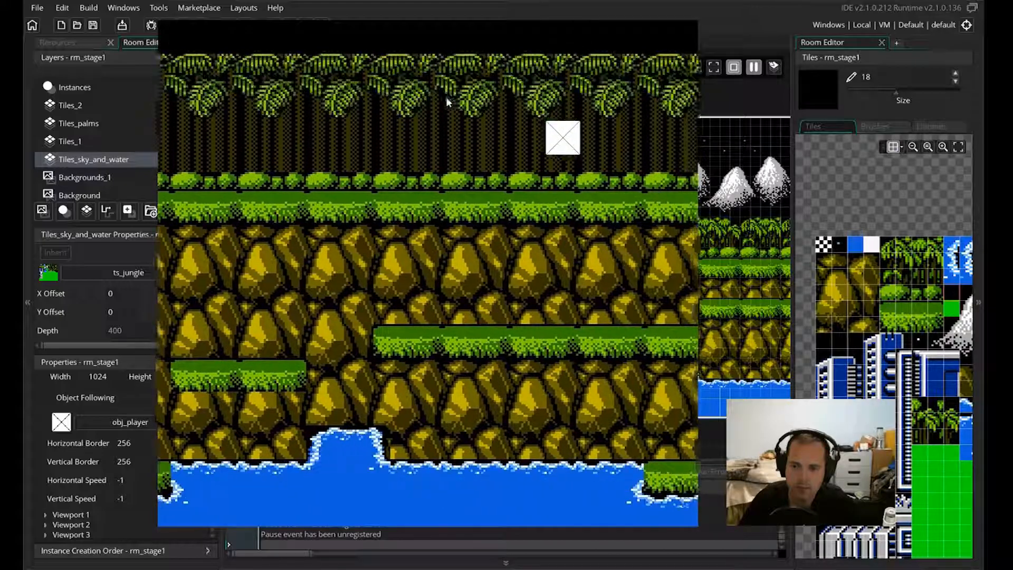
pyautogui.press('Up')
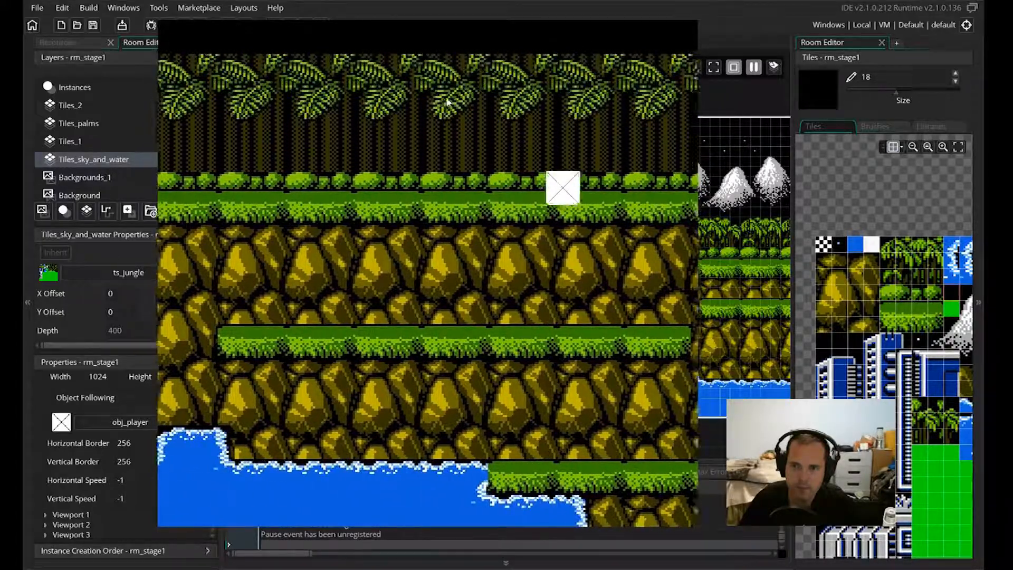
pyautogui.press('Down')
pyautogui.press('Up')
pyautogui.press('Down')
pyautogui.press('Up')
pyautogui.press('Down')
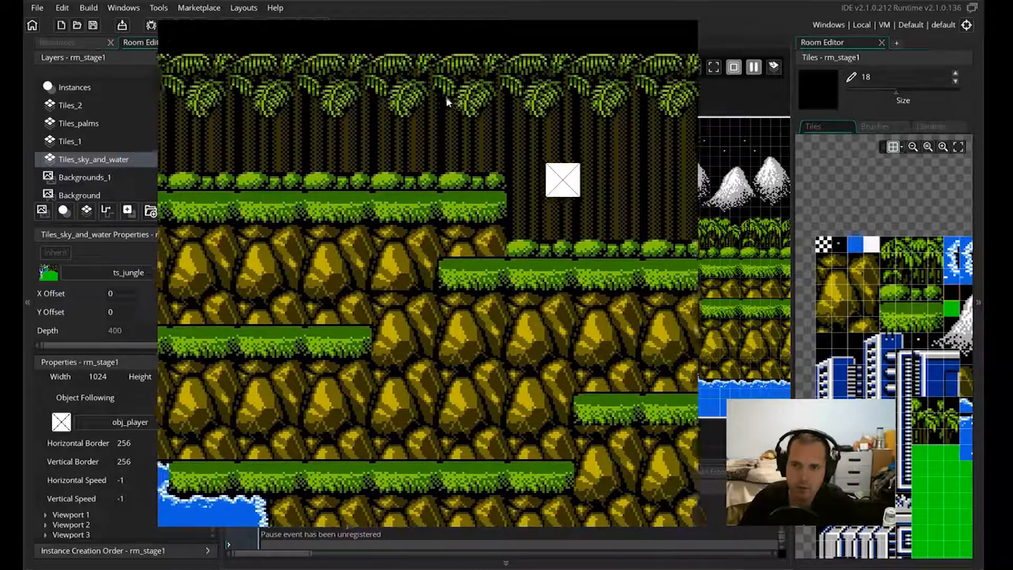
pyautogui.press('Up')
pyautogui.press('Down')
pyautogui.press('Up')
pyautogui.press('Down')
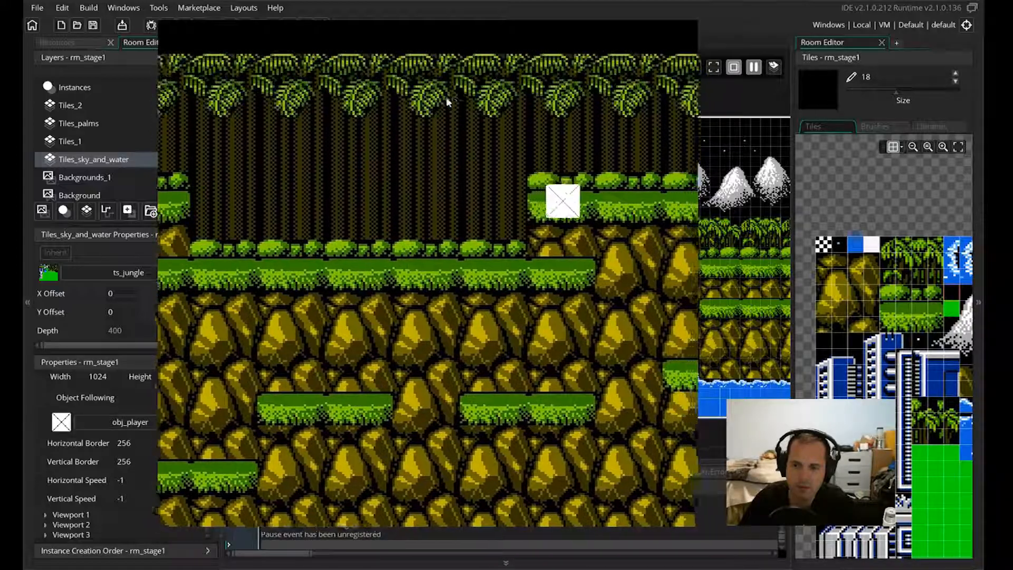
pyautogui.press('Up')
pyautogui.press('Down')
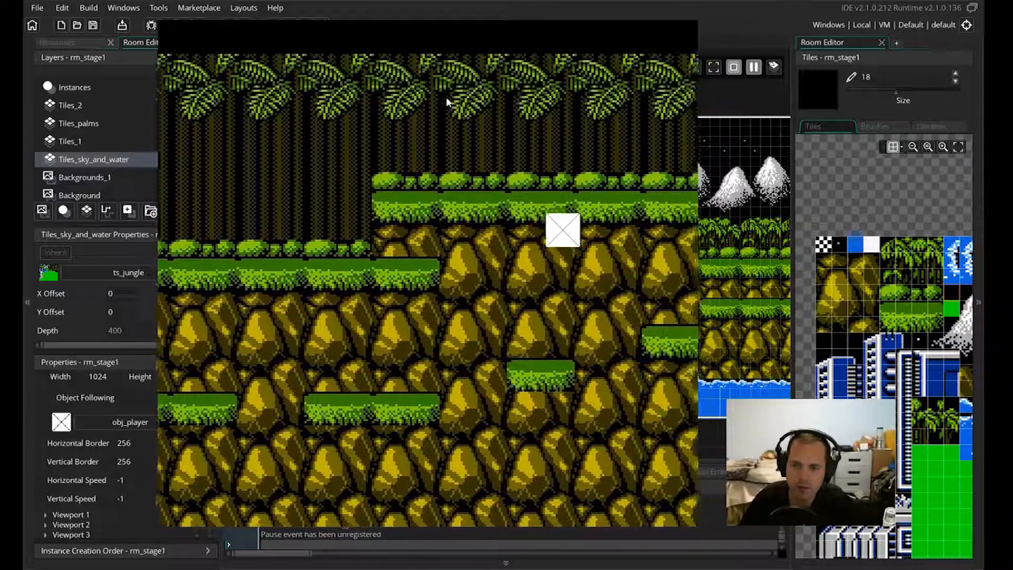
pyautogui.press('Up')
pyautogui.press('Down')
pyautogui.press('Up')
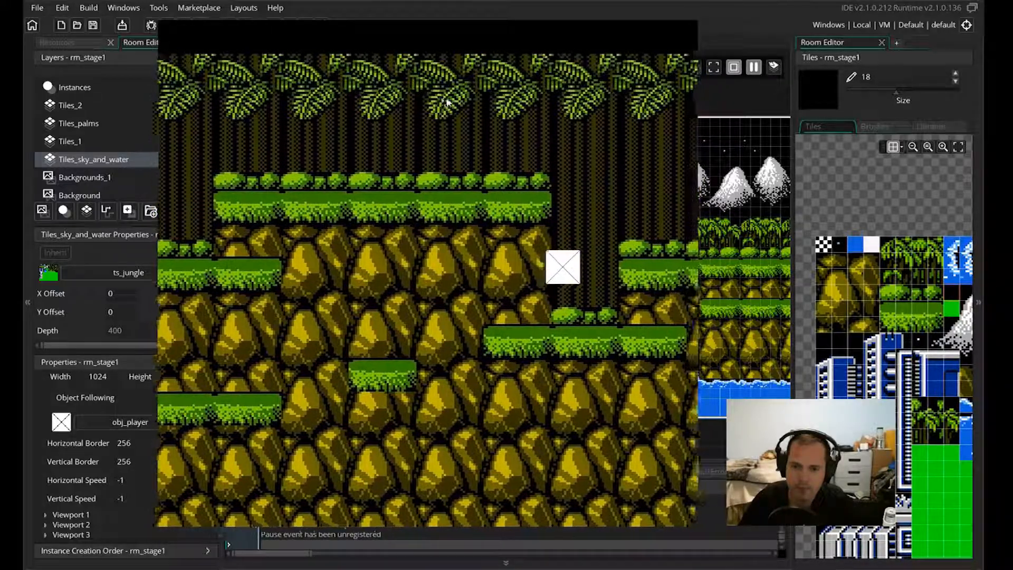
pyautogui.press('Down')
pyautogui.press('Up')
pyautogui.press('Down')
pyautogui.press('Up')
pyautogui.press('Down')
pyautogui.press('Up')
pyautogui.press('Down')
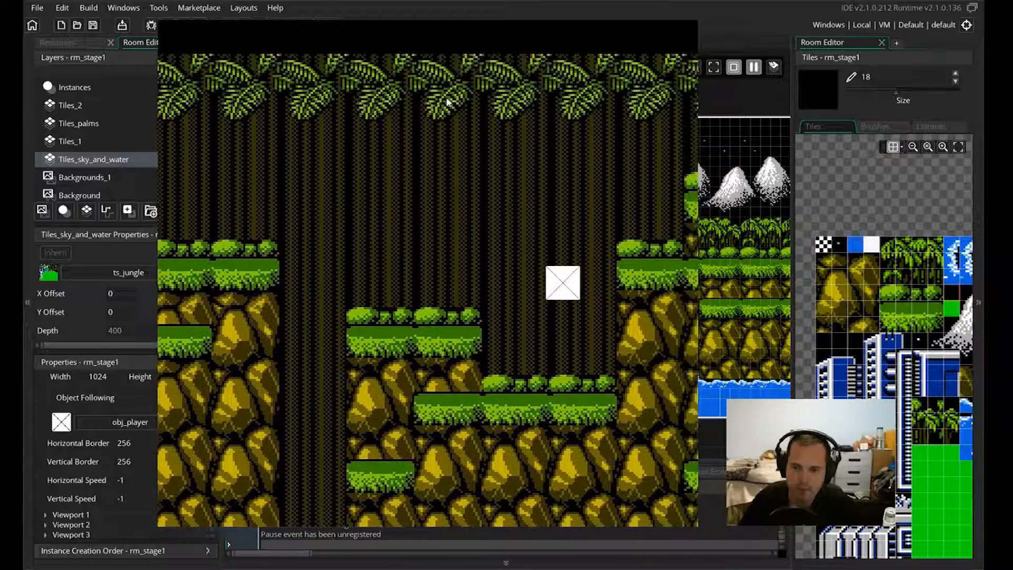
pyautogui.press('Up')
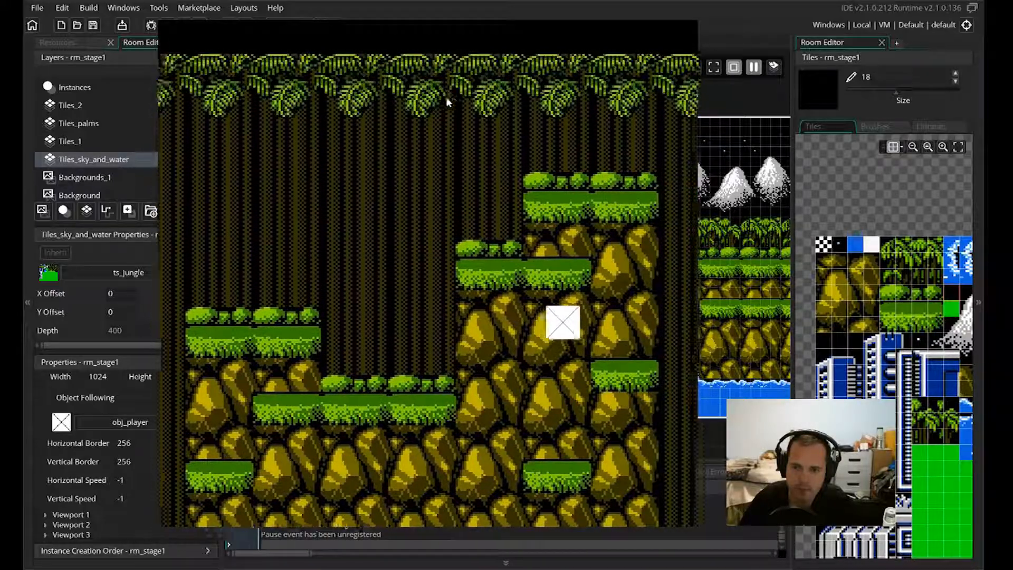
pyautogui.press('Down')
pyautogui.press('Up')
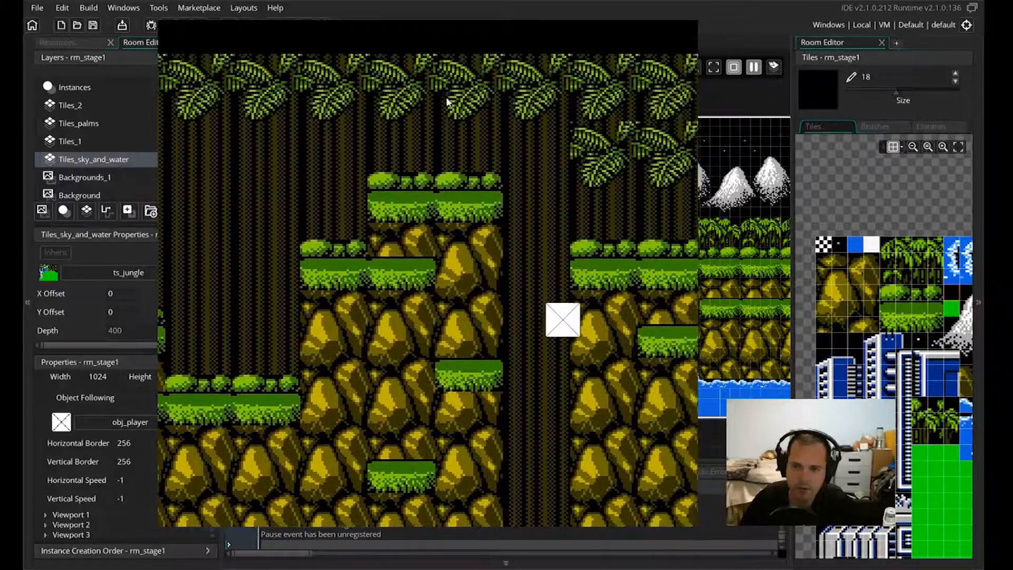
pyautogui.press('Down')
pyautogui.press('Up')
pyautogui.press('Down')
pyautogui.press('Up')
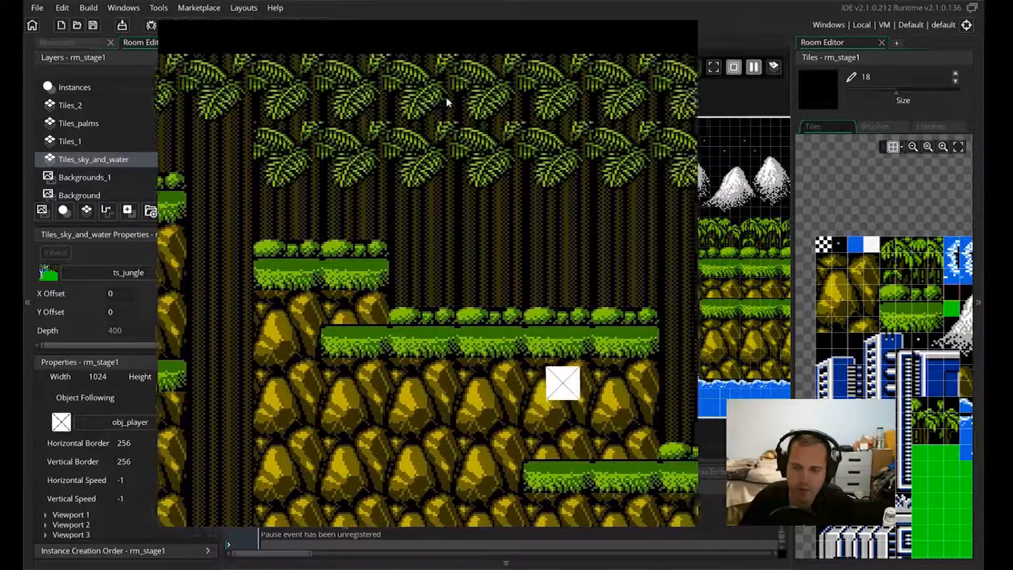
pyautogui.press('Down')
pyautogui.press('Up')
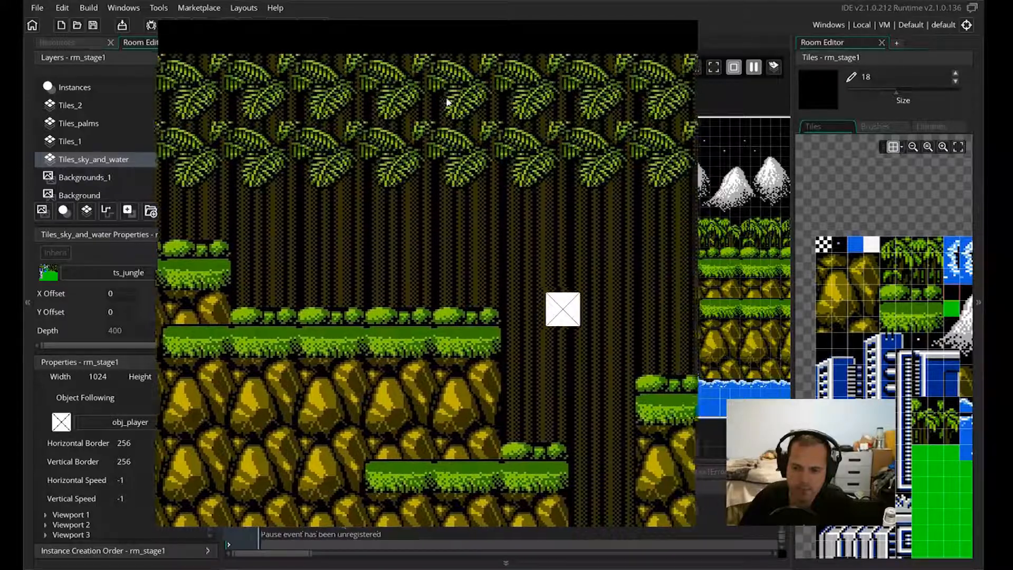
pyautogui.press('Down')
pyautogui.press('Up')
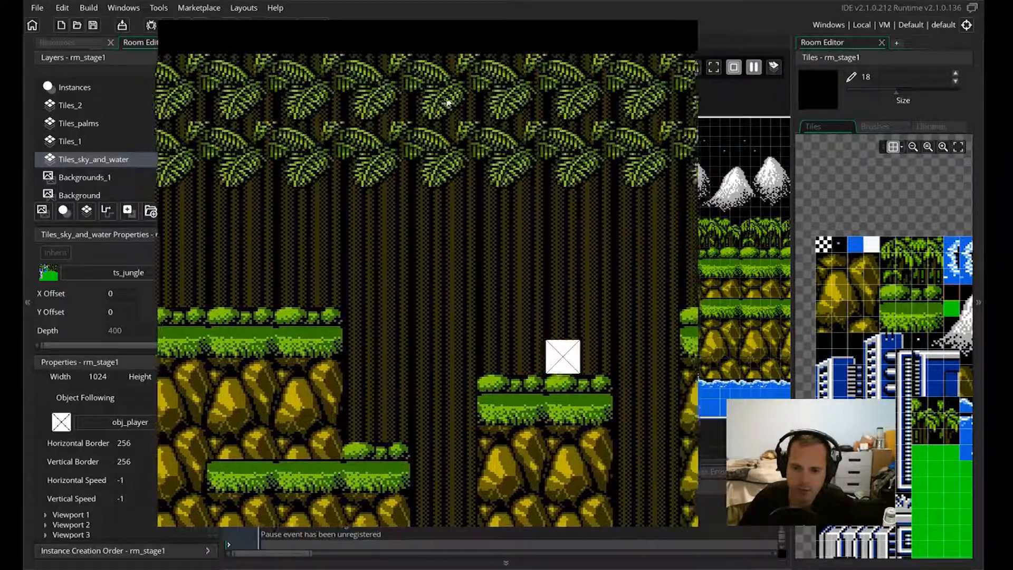
pyautogui.press('Down')
pyautogui.press('Up')
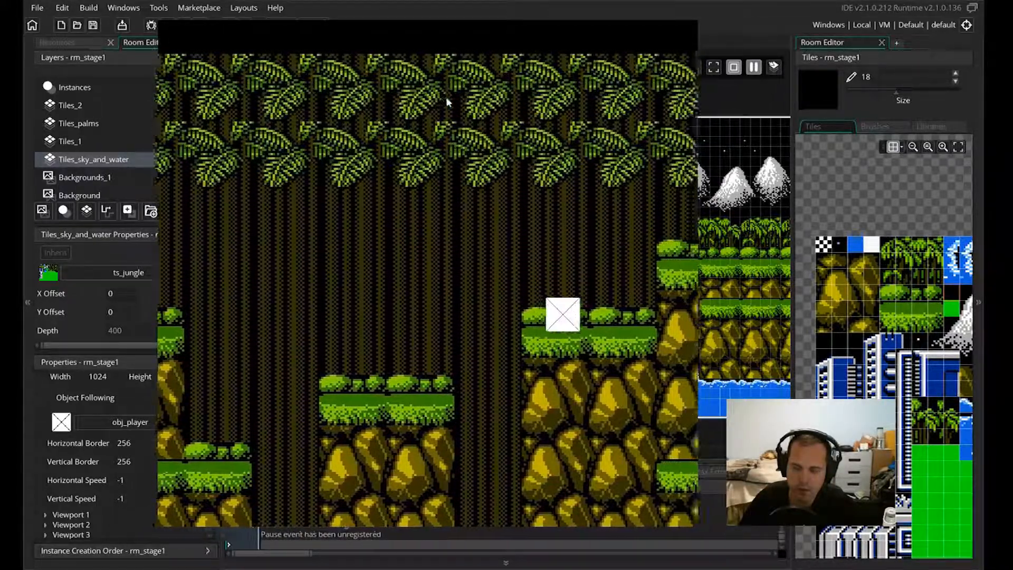
pyautogui.press('Down')
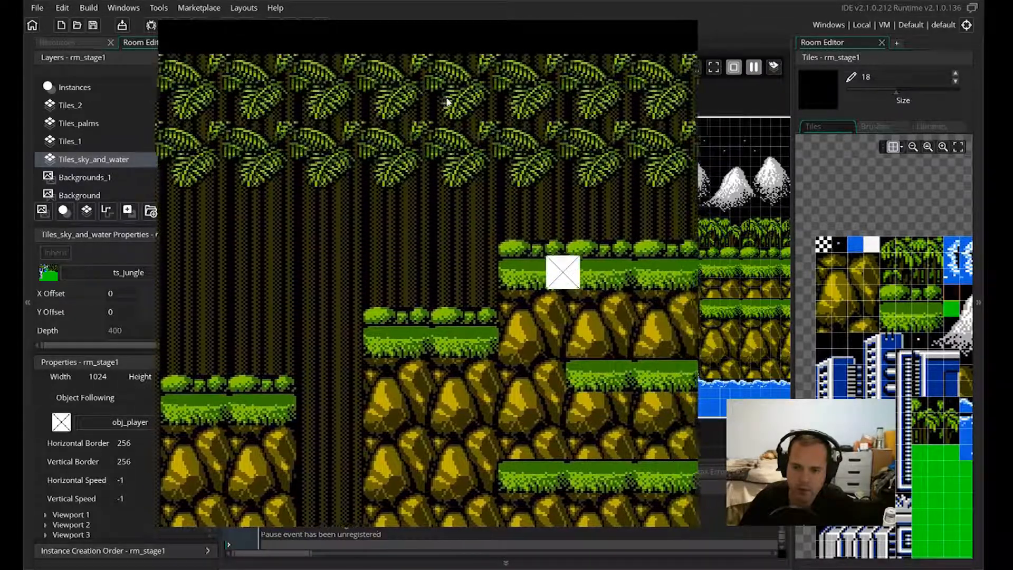
pyautogui.press('Up')
pyautogui.press('Down')
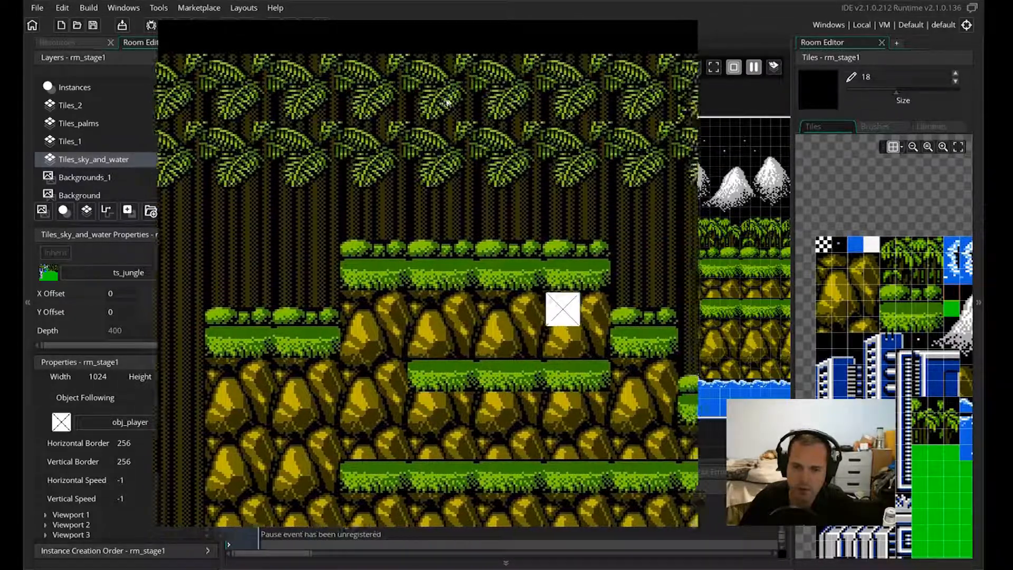
pyautogui.press('Up')
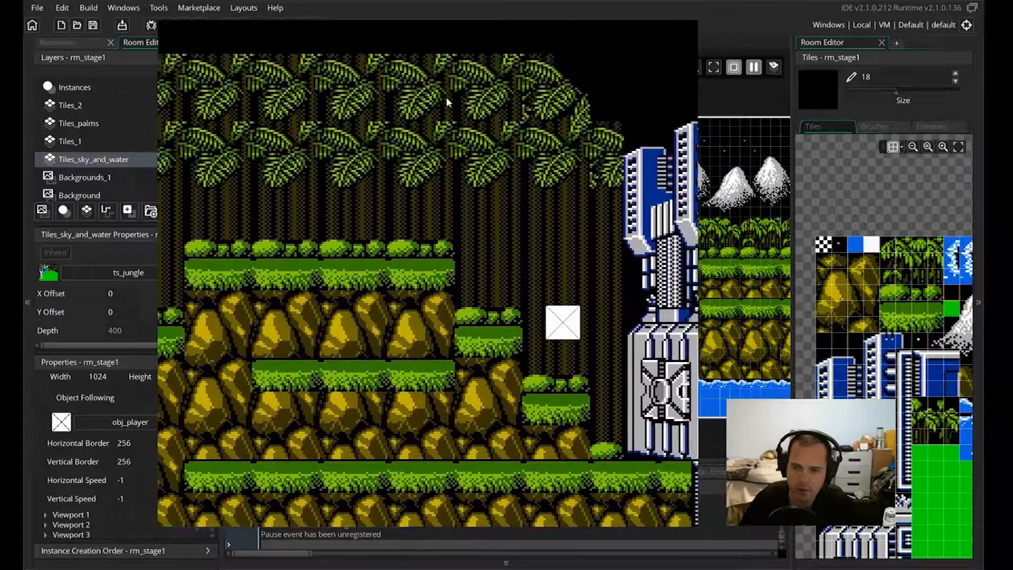
pyautogui.press('Down')
pyautogui.press('Up')
pyautogui.press('Down')
pyautogui.press('Up')
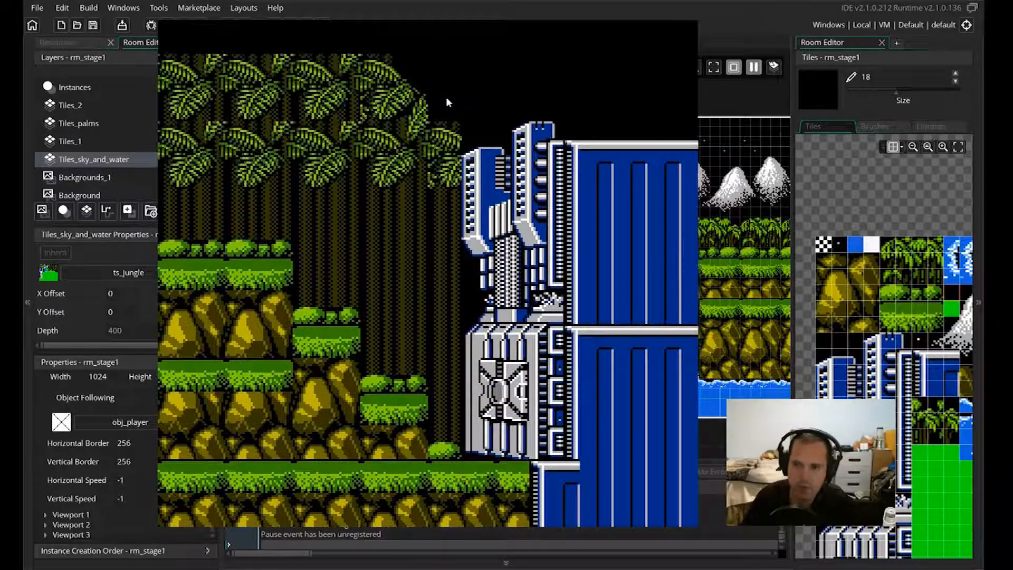
pyautogui.press('Escape')
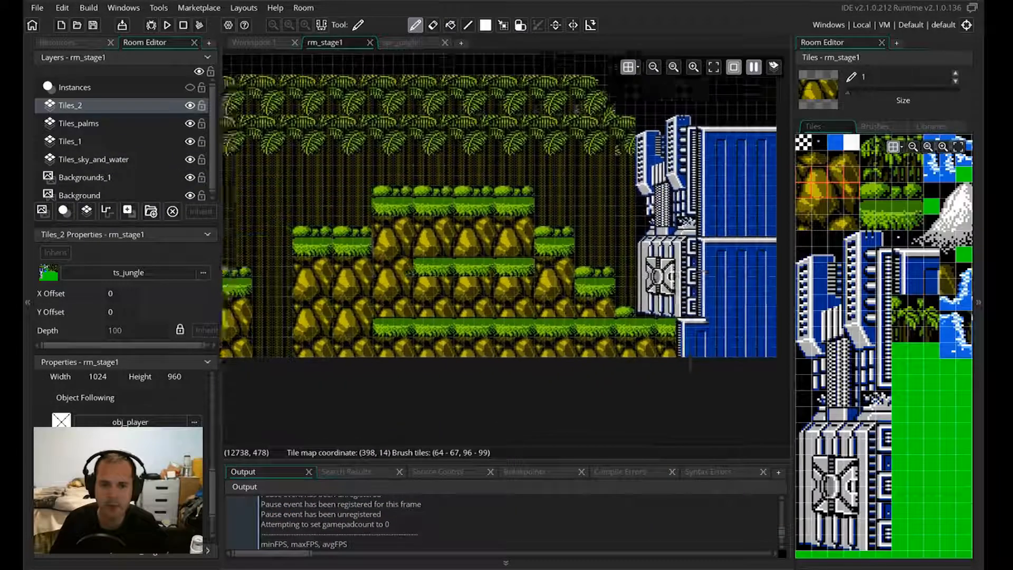
# - Review the finished room tiles in the editor from the enemy base back to the jungle's beginning
pyautogui.moveTo(288, 214); pyautogui.dragTo(732, 205, button='middle')
pyautogui.moveTo(330, 240); pyautogui.dragTo(715, 237, button='middle')
pyautogui.moveTo(232, 243); pyautogui.dragTo(708, 216, button='middle')
pyautogui.moveTo(280, 218); pyautogui.dragTo(733, 216, button='middle')
pyautogui.moveTo(328, 208); pyautogui.dragTo(723, 219, button='middle')
pyautogui.moveTo(296, 193); pyautogui.dragTo(760, 188, button='middle')
pyautogui.moveTo(360, 190); pyautogui.dragTo(351, 184, button='middle')
pyautogui.moveTo(775, 213); pyautogui.dragTo(520, 237, button='middle')
pyautogui.moveTo(462, 226); pyautogui.dragTo(393, 261, button='middle')
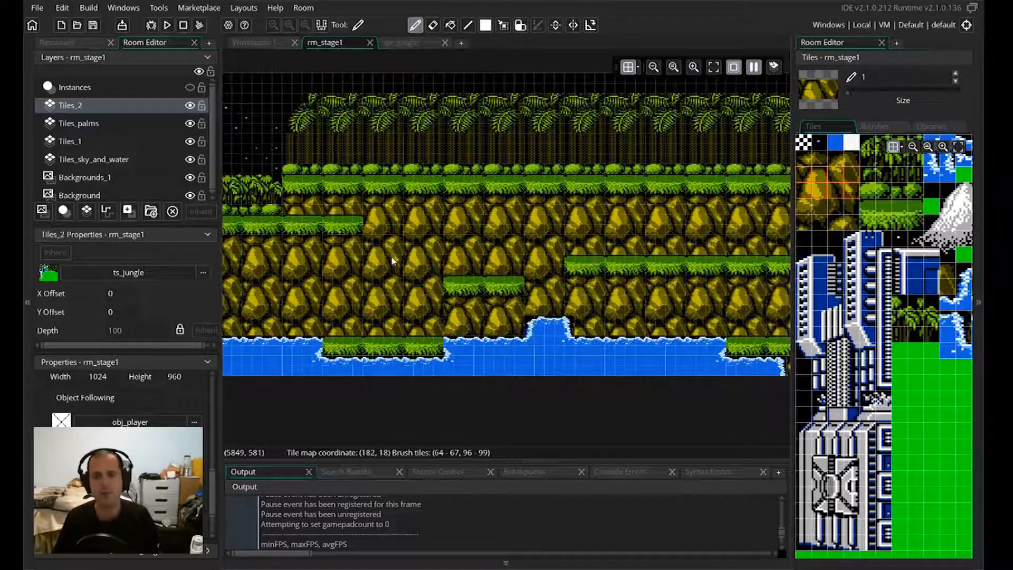